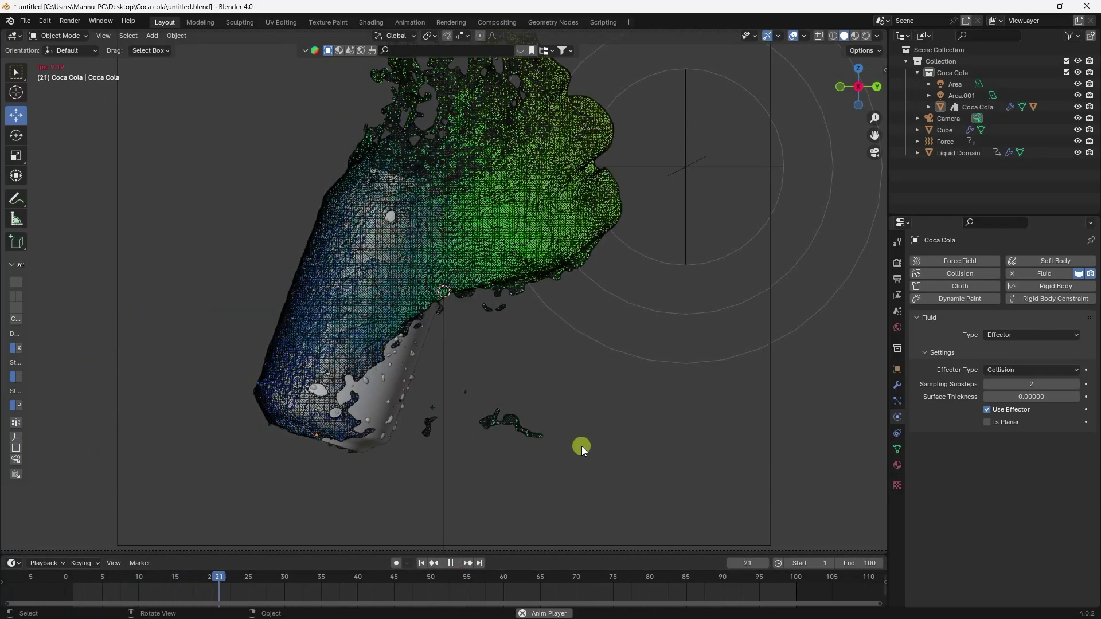
# Review the fluid simulation around the can, switch to After Effects and play the finished Coca-Cola composition
pyautogui.press('space')
pyautogui.moveTo(528, 490); pyautogui.dragTo(422, 230, button='middle')
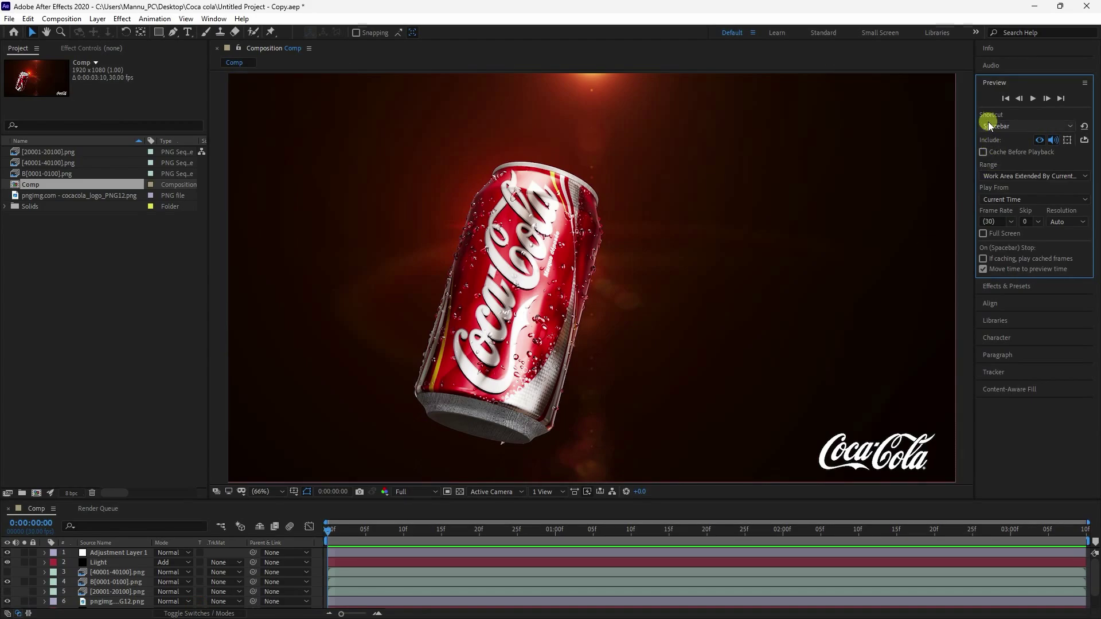
pyautogui.click(1032, 99)
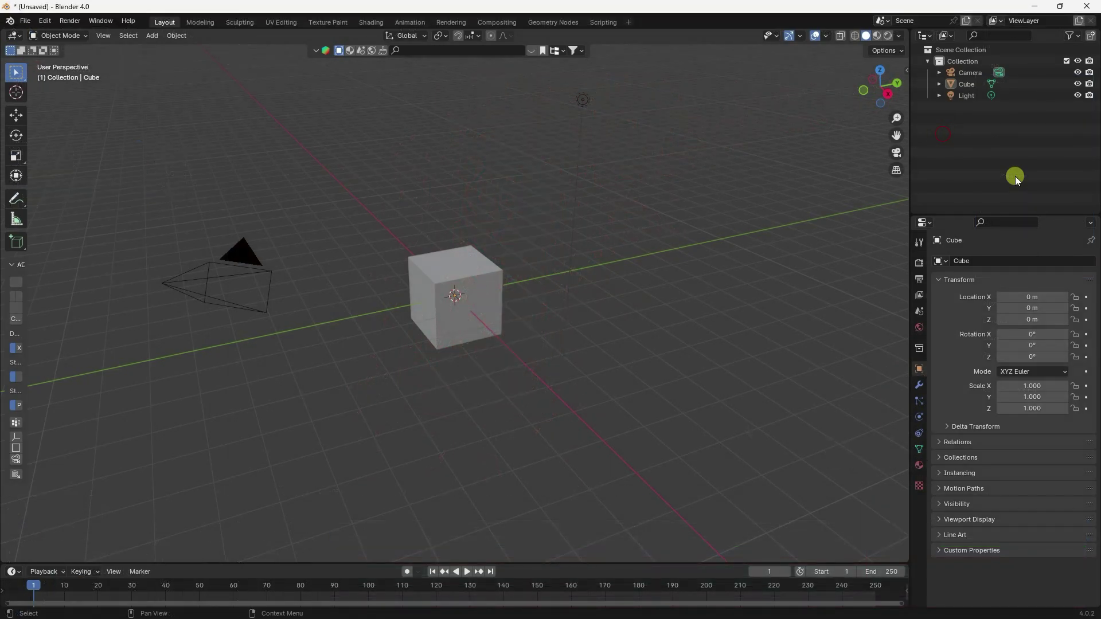
# Switch to the new Blender scene and delete the default camera, cube and light
pyautogui.moveTo(138, 190); pyautogui.dragTo(753, 397)
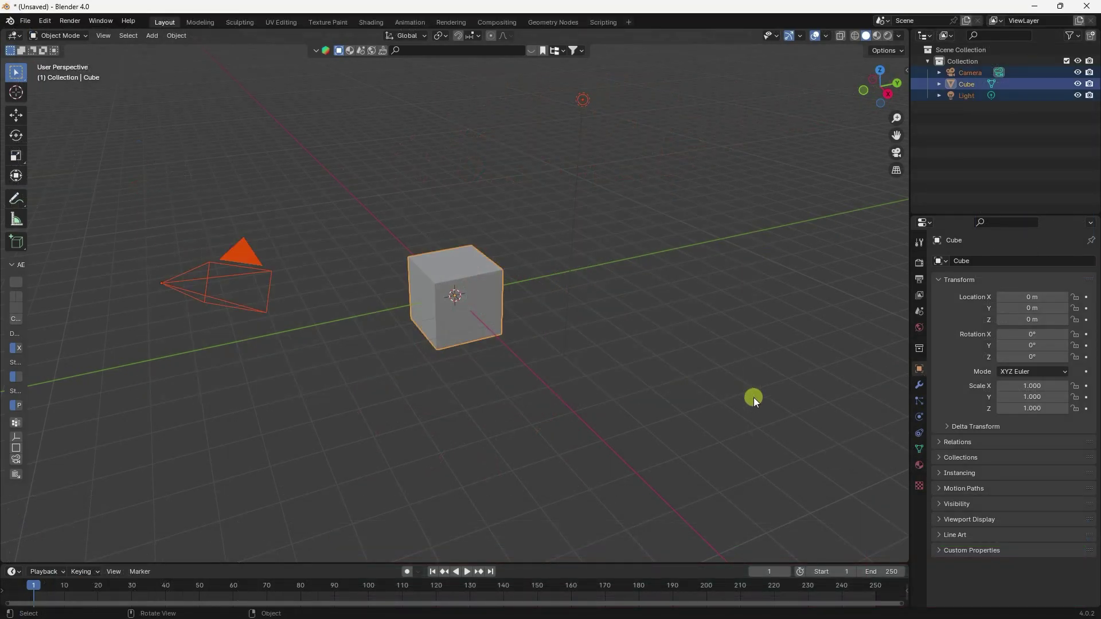
pyautogui.press('Delete')
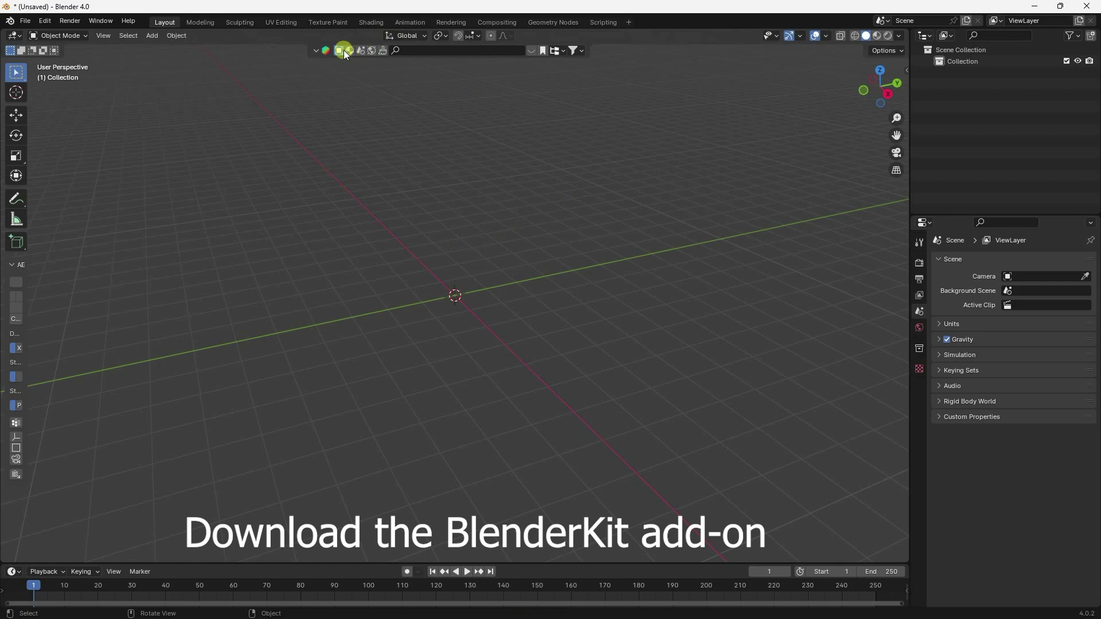
# Search the BlenderKit models for "coca cola" and place the Coca Cola can at the world origin
pyautogui.click(421, 50)
pyautogui.write('coca c')
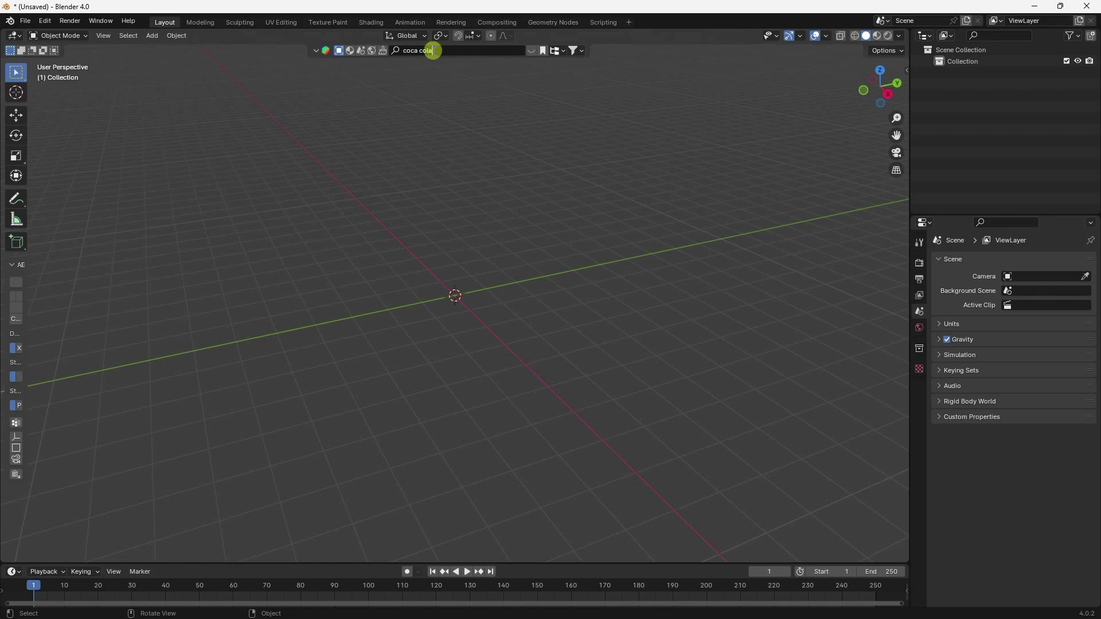
pyautogui.write('ola')
pyautogui.press('Return')
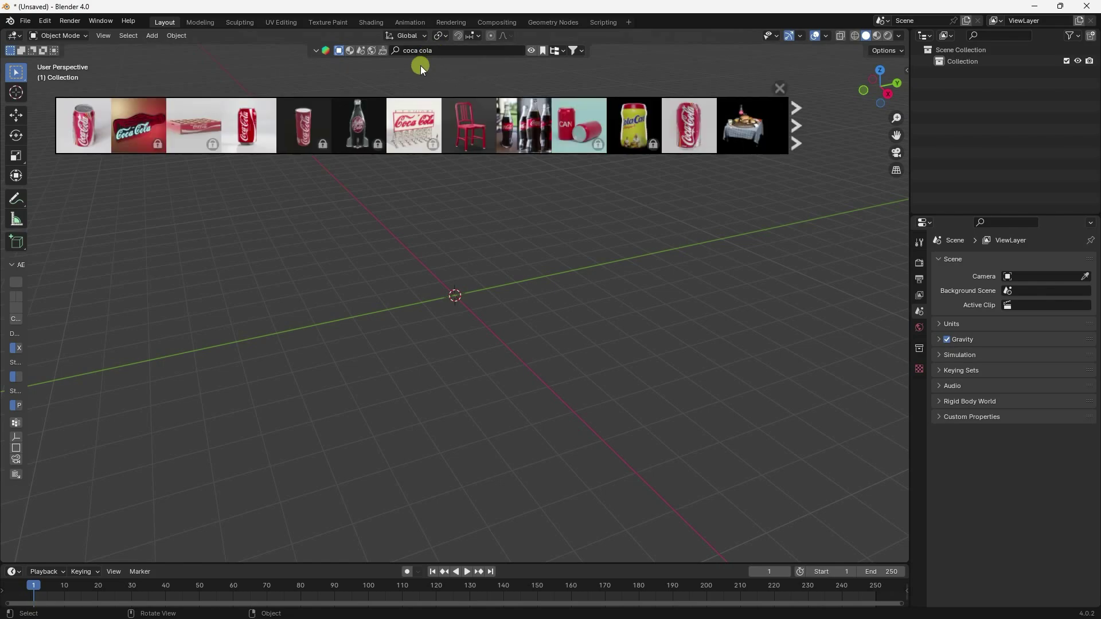
pyautogui.moveTo(70, 117)
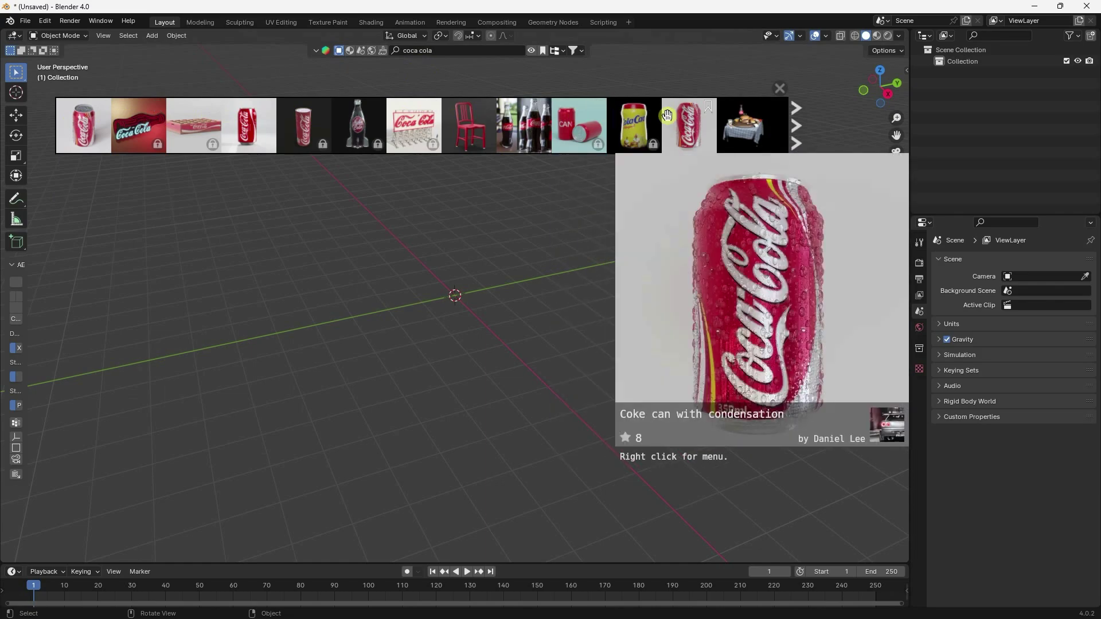
pyautogui.moveTo(91, 129); pyautogui.dragTo(454, 294)
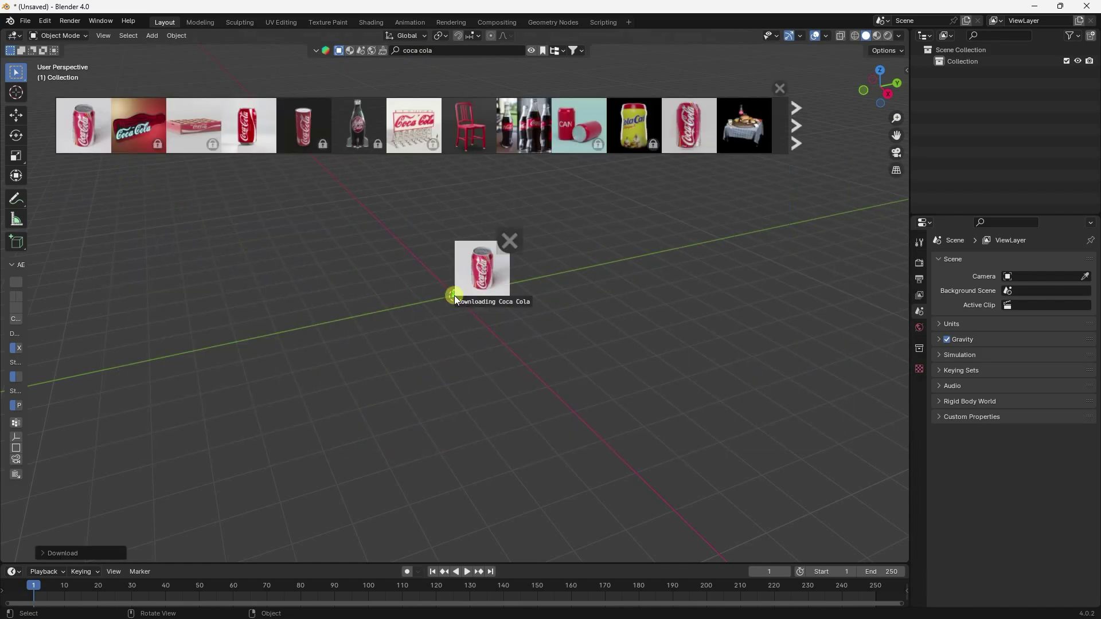
pyautogui.moveTo(455, 281); pyautogui.dragTo(472, 327, button='middle')
pyautogui.click(781, 83)
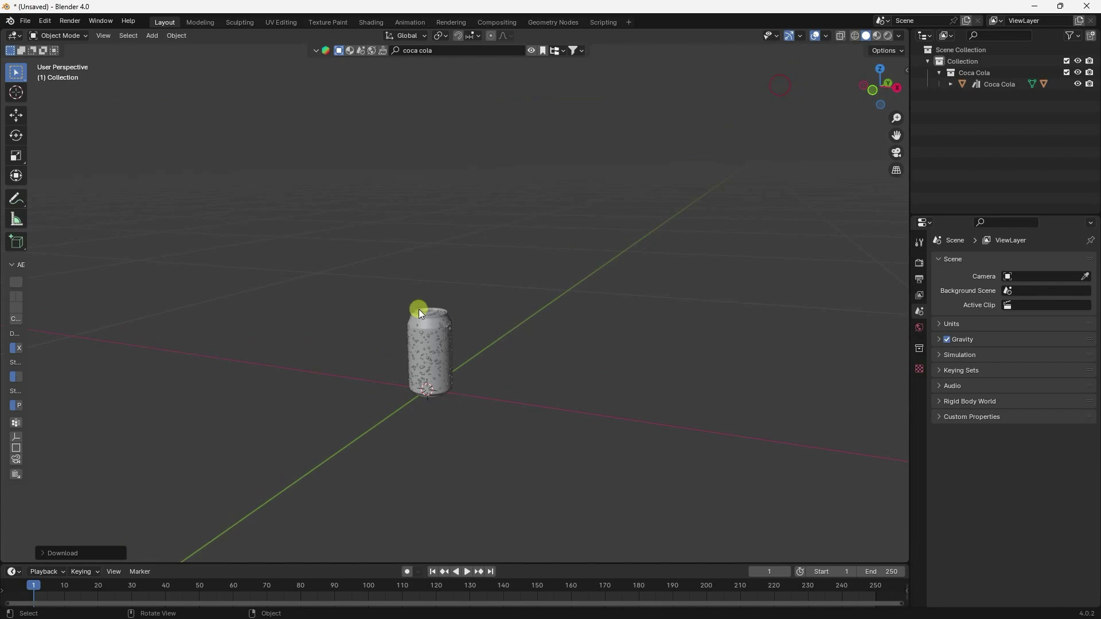
# Select the can with its whole hierarchy and scale it up uniformly to about 0.549
pyautogui.click(998, 85)
pyautogui.rightClick(997, 85)
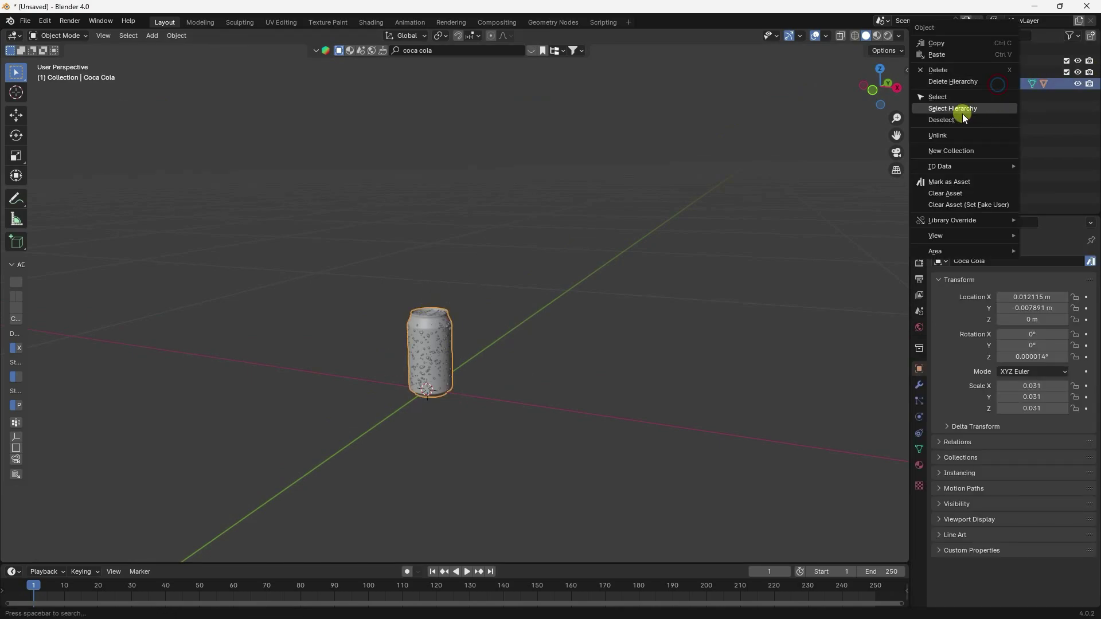
pyautogui.click(949, 109)
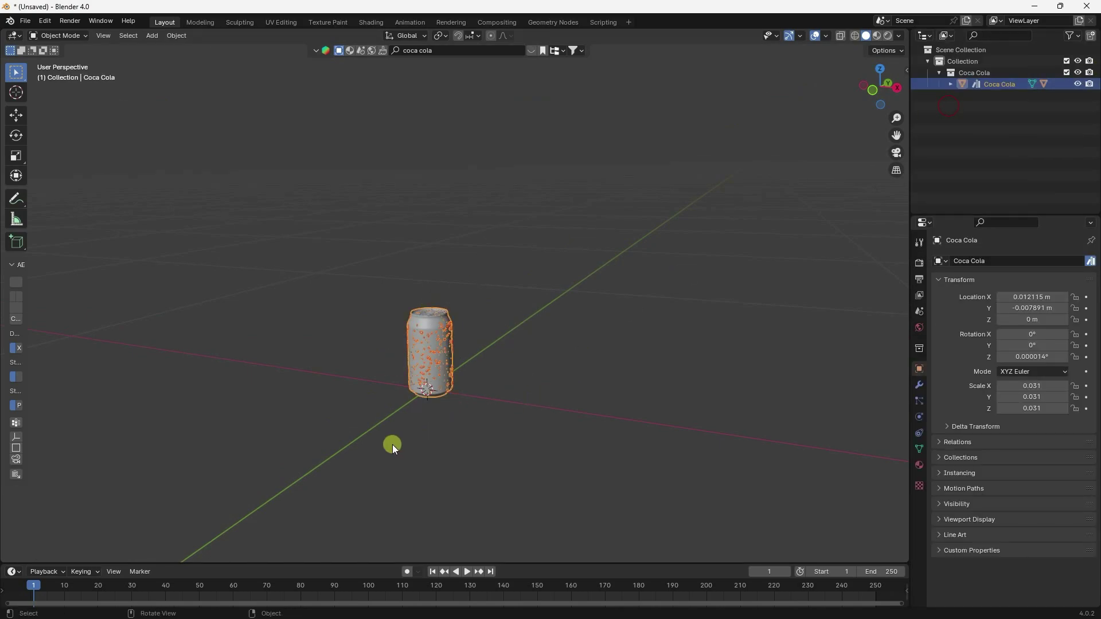
pyautogui.press('KP_Decimal')
pyautogui.press('s')
pyautogui.click(779, 136)
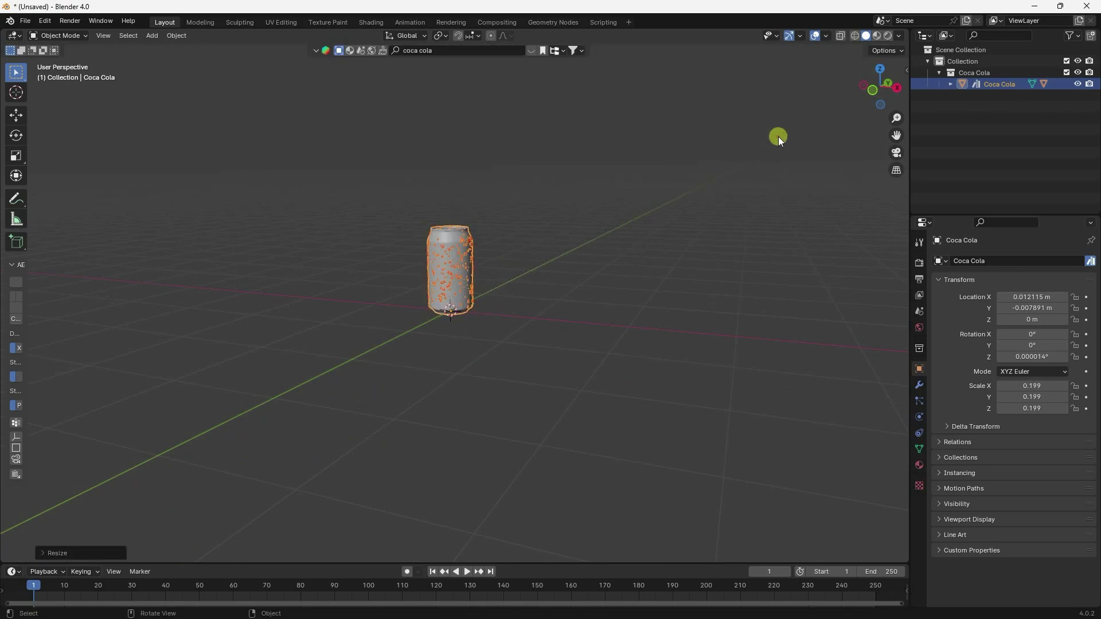
pyautogui.press('s')
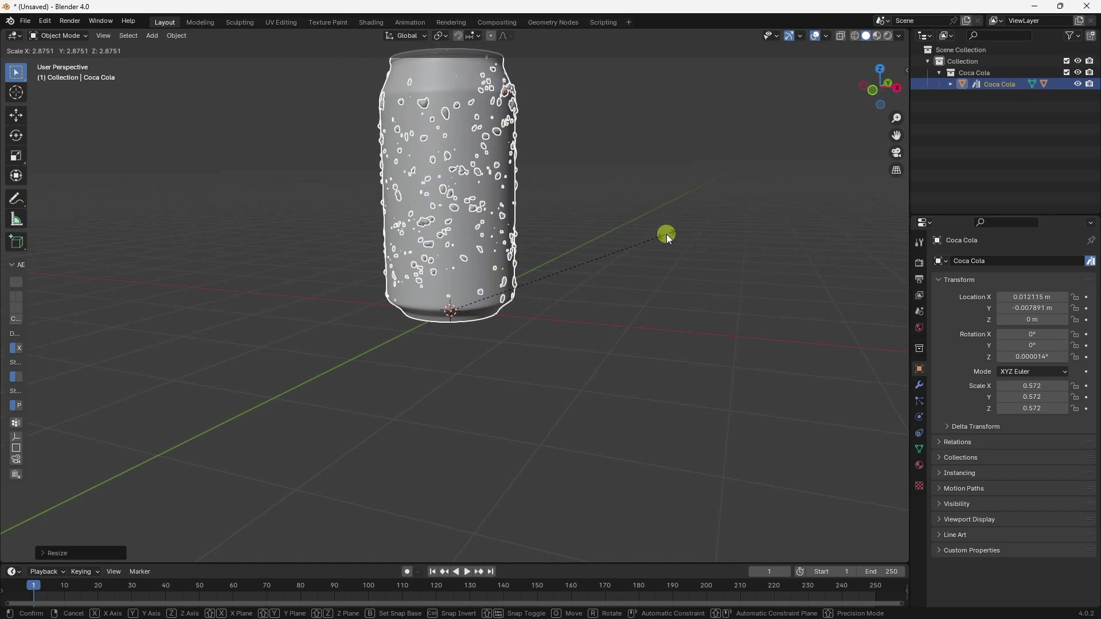
pyautogui.click(658, 238)
# Switch the viewport shading to Material Preview to display the can's materials
pyautogui.moveTo(538, 179)
pyautogui.keyDown('shift'); pyautogui.mouseDown(button='middle')
pyautogui.moveTo(508, 315)
pyautogui.moveTo(562, 314)
pyautogui.moveTo(539, 309)
pyautogui.mouseUp(button='middle'); pyautogui.keyUp('shift')
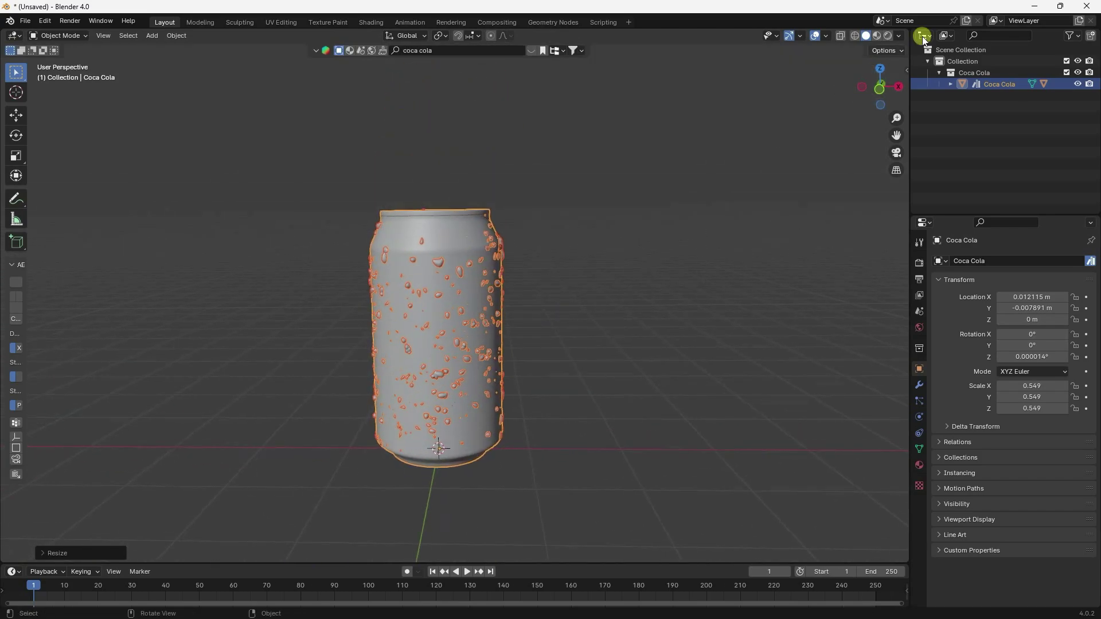
pyautogui.click(876, 36)
pyautogui.moveTo(430, 339); pyautogui.dragTo(434, 333, button='middle')
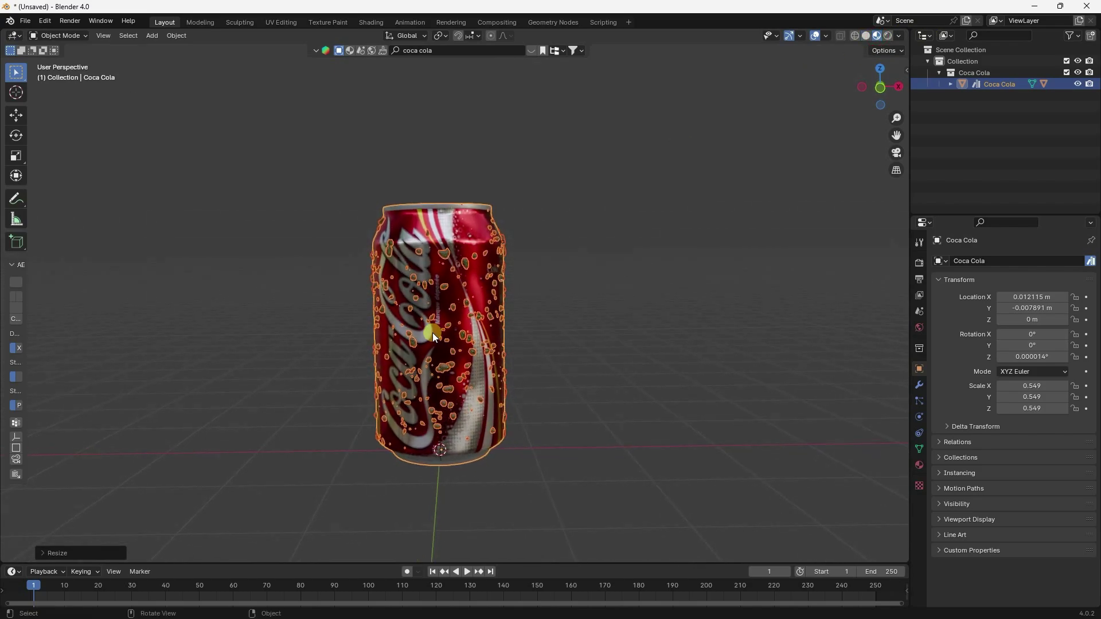
# Add a camera aligned to the current view and set its location to X 0 m and Y about -12.81 m
pyautogui.click(146, 37)
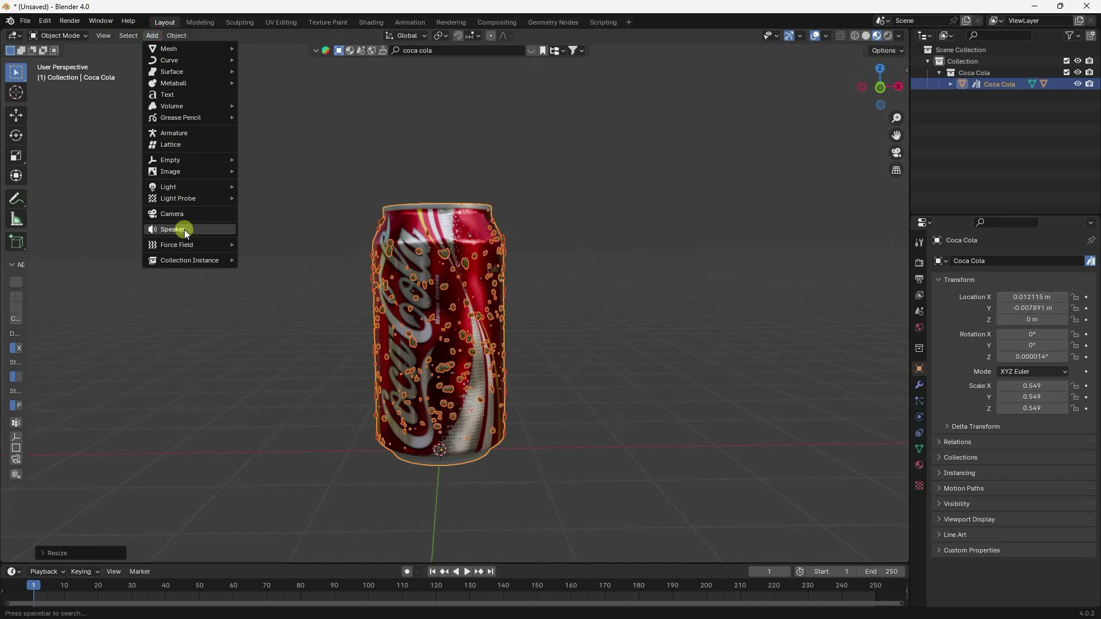
pyautogui.click(180, 213)
pyautogui.press('KP_0')
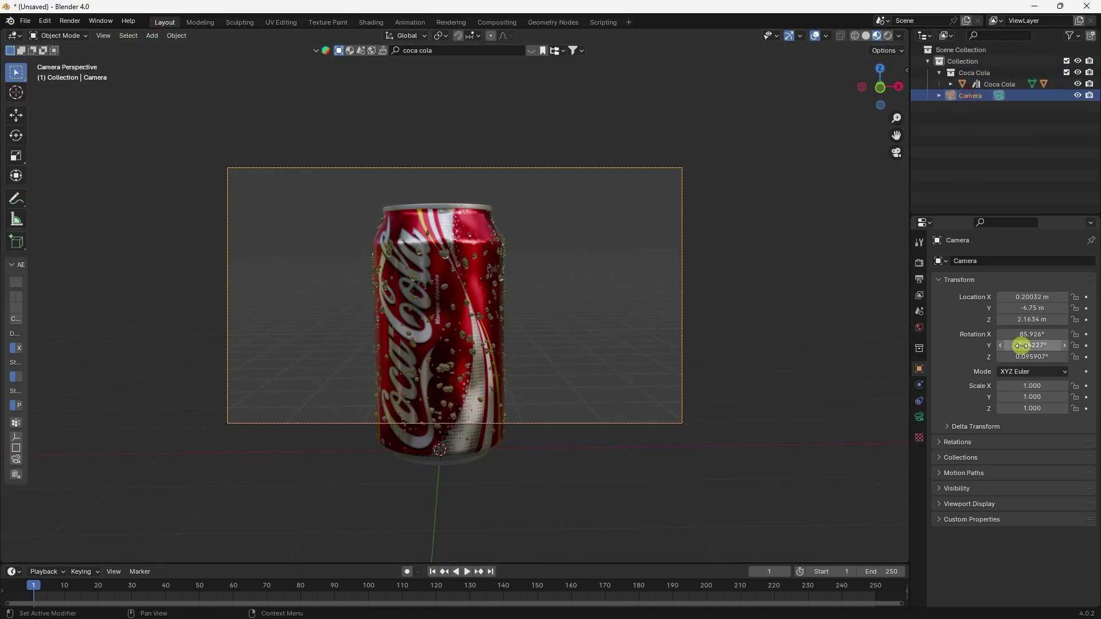
pyautogui.press('Return')
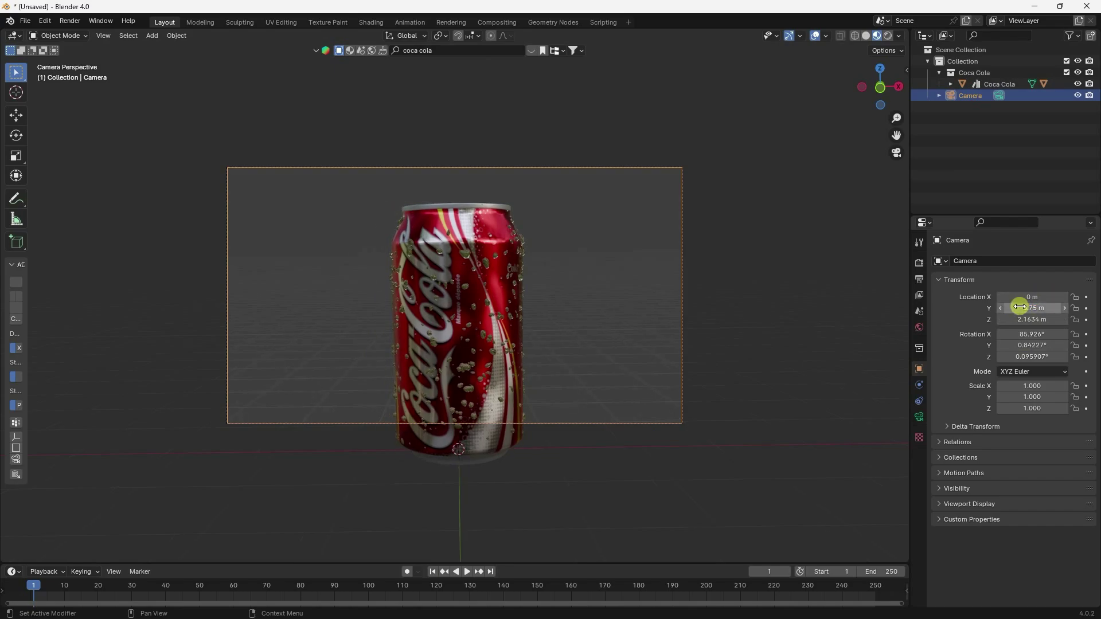
pyautogui.moveTo(1017, 307); pyautogui.dragTo(678, 401)
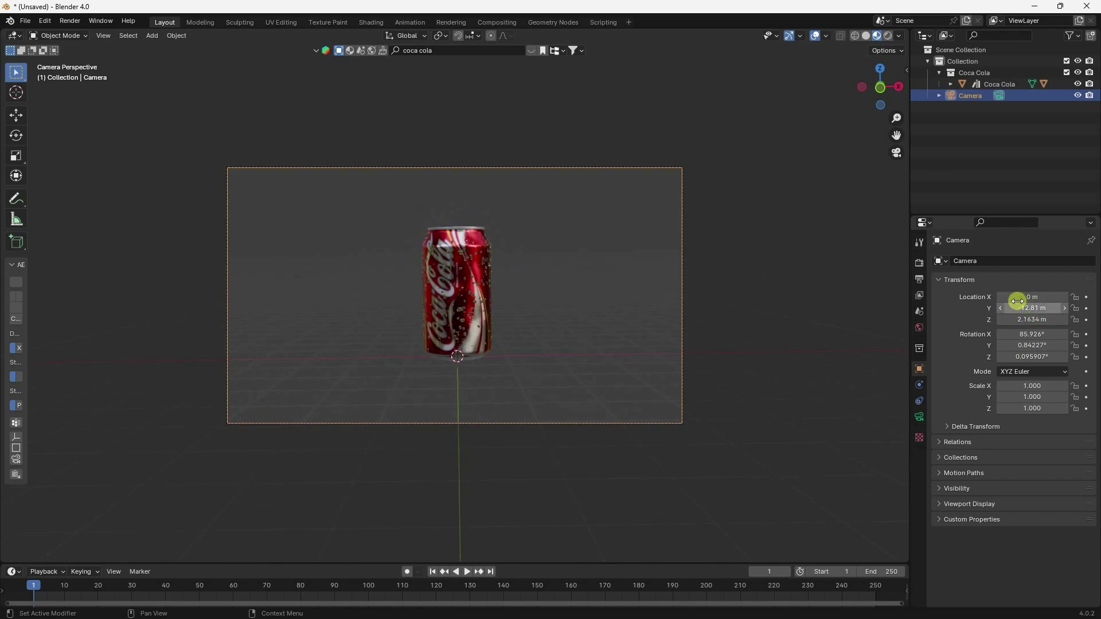
# Select the can's full hierarchy and set its X and Y location to 0 m and its Z rotation to 0°
pyautogui.click(997, 84)
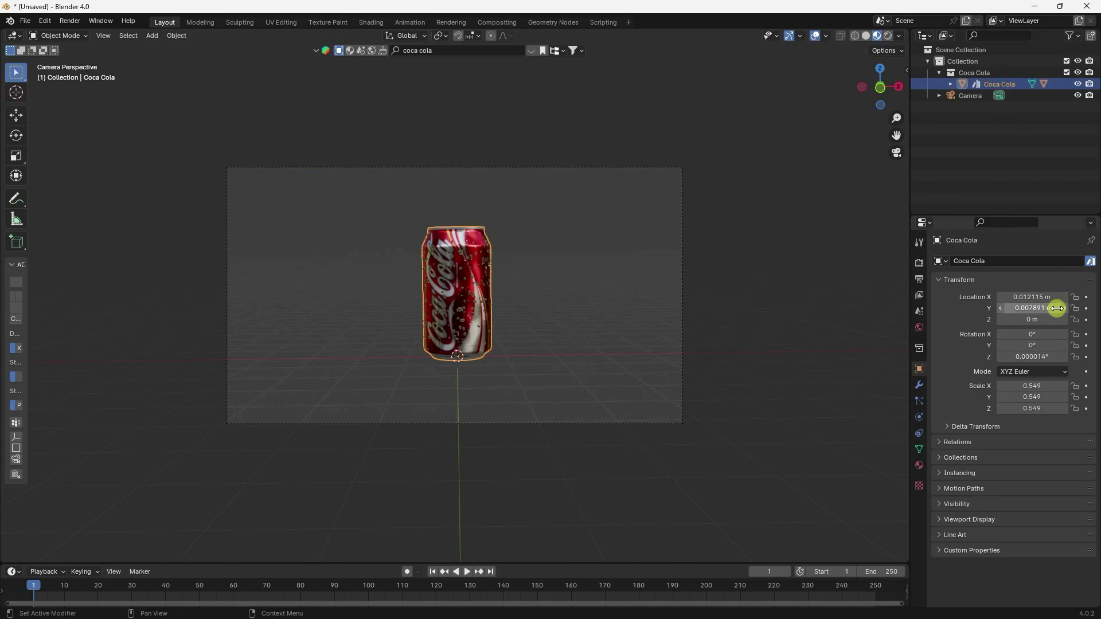
pyautogui.rightClick(1007, 84)
pyautogui.click(974, 101)
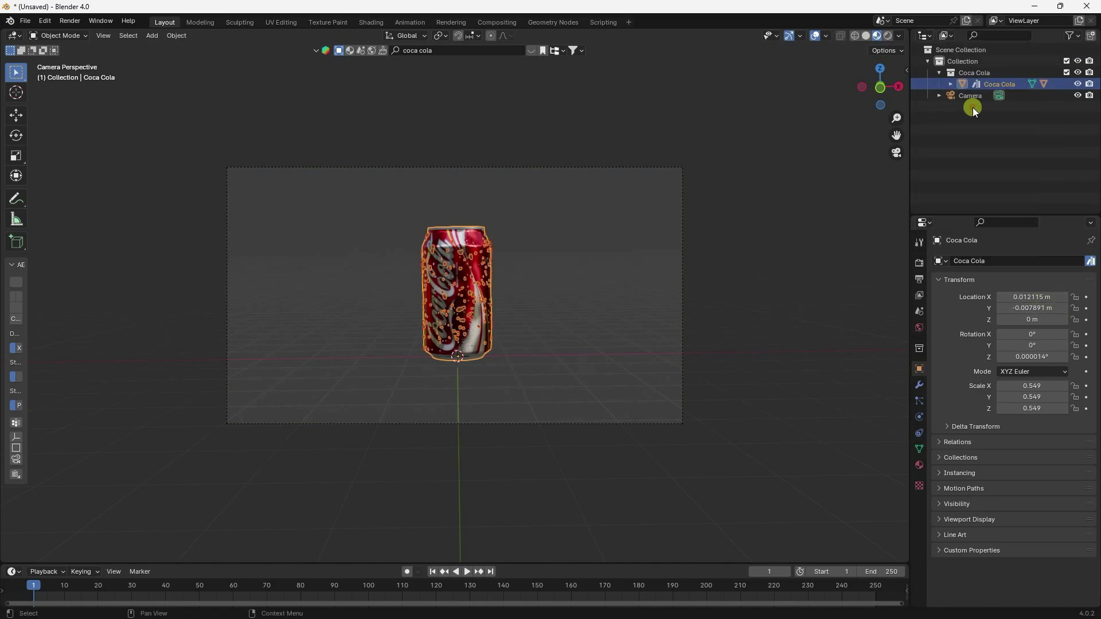
pyautogui.click(1031, 296)
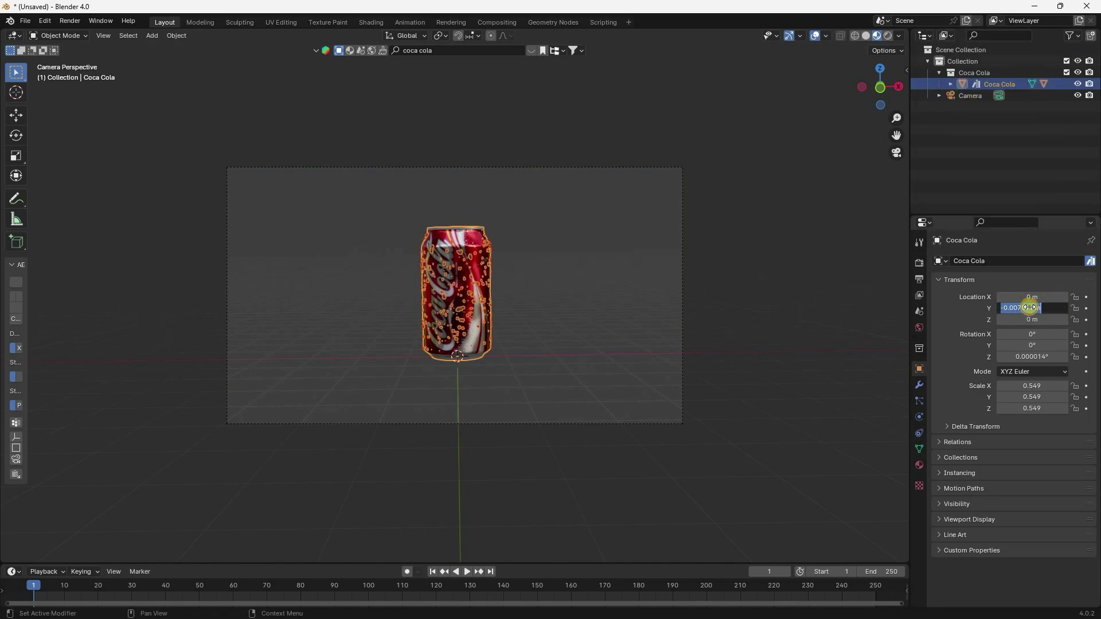
pyautogui.click(1029, 308)
pyautogui.press('Return')
pyautogui.click(1032, 356)
pyautogui.write('0')
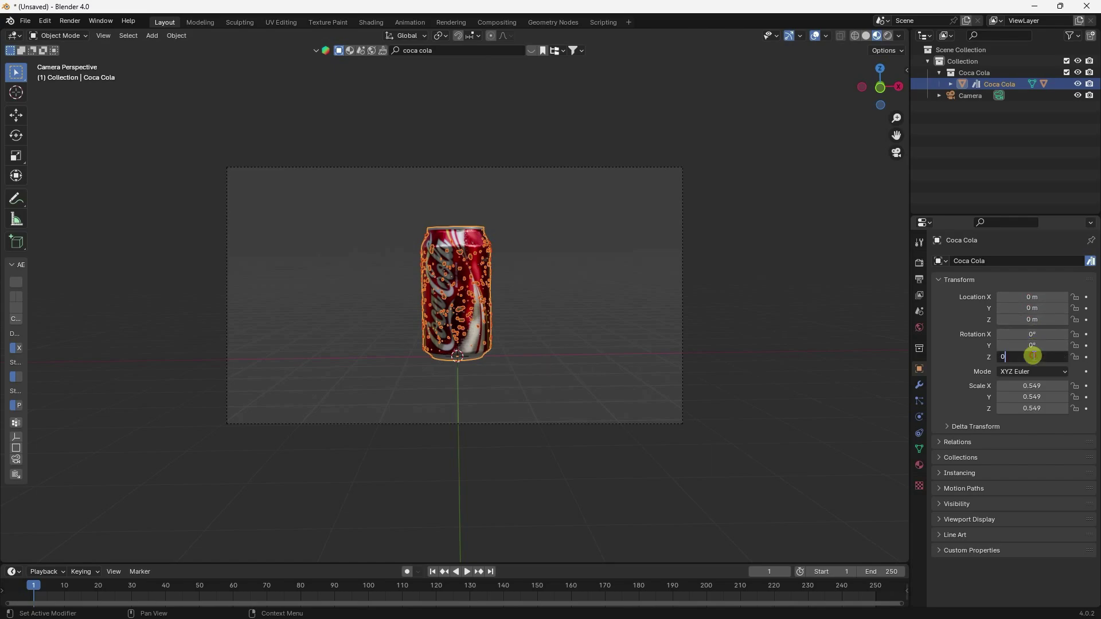
pyautogui.press('Return')
# Tilt the can to -5° on X and 23° on Y, and move it along X to about -1.51 m
pyautogui.scroll(4, 485, 229)
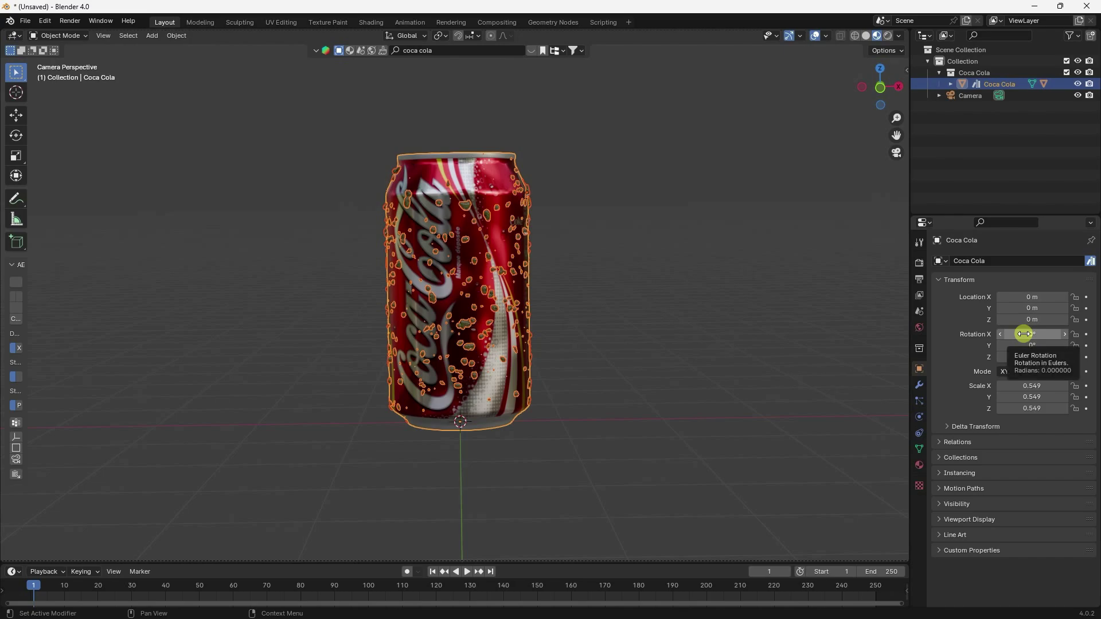
pyautogui.moveTo(1025, 334); pyautogui.dragTo(164, 344)
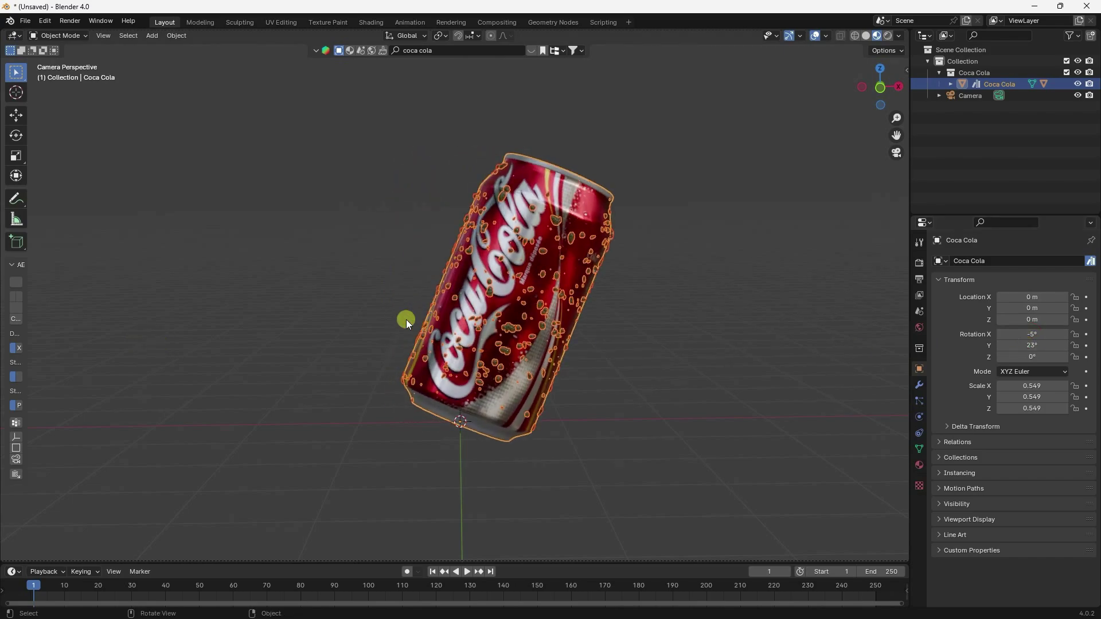
pyautogui.scroll(-2, 561, 314)
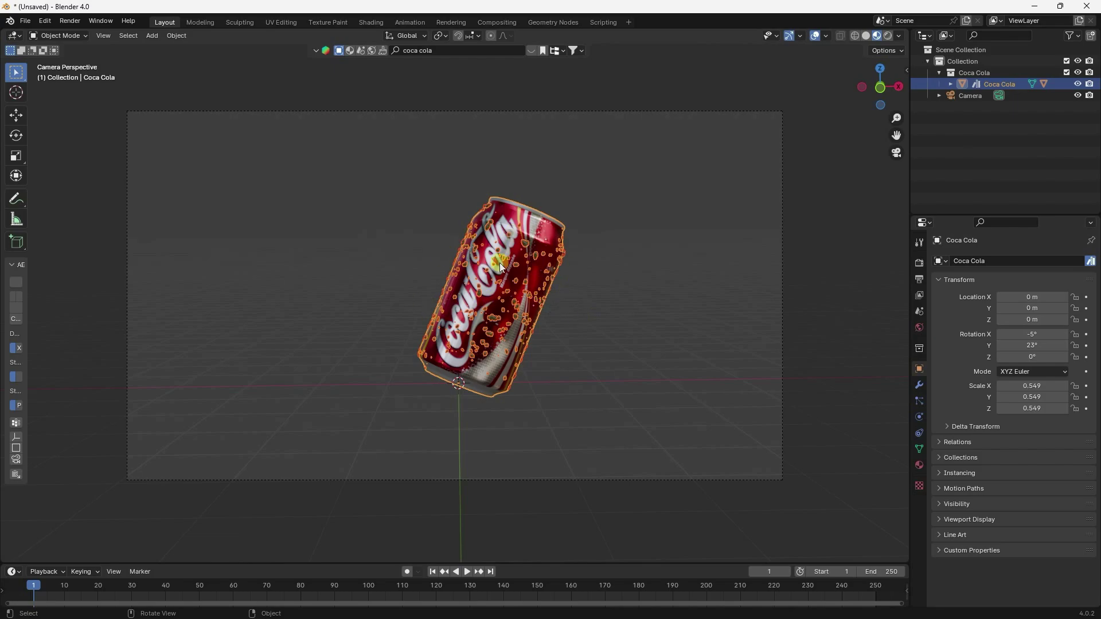
pyautogui.scroll(1, 524, 299)
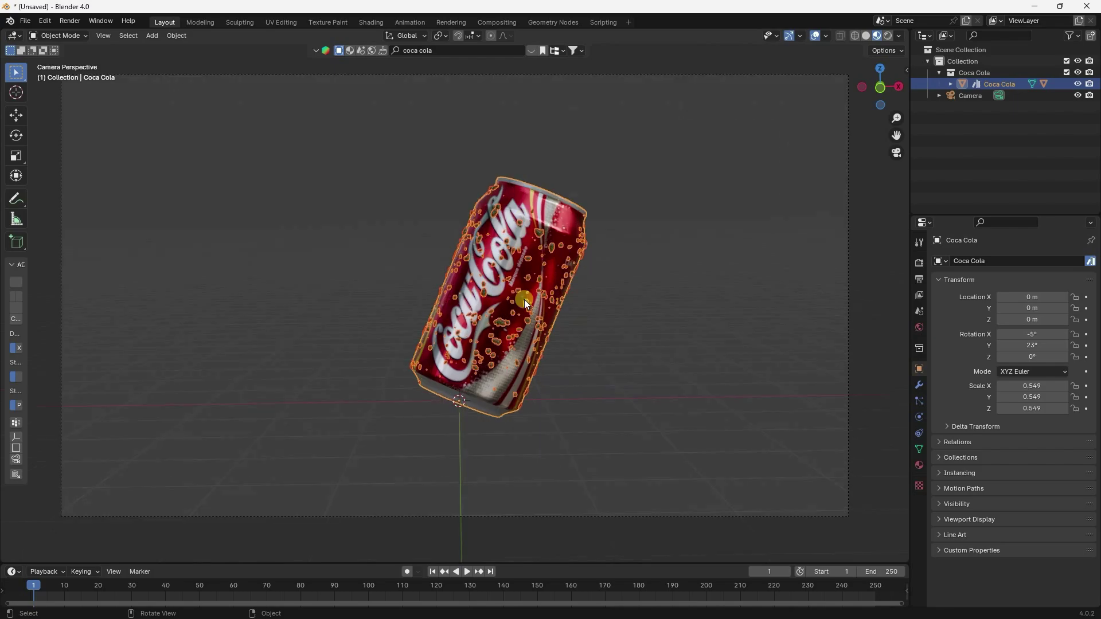
pyautogui.click(16, 115)
pyautogui.moveTo(568, 325); pyautogui.dragTo(439, 333)
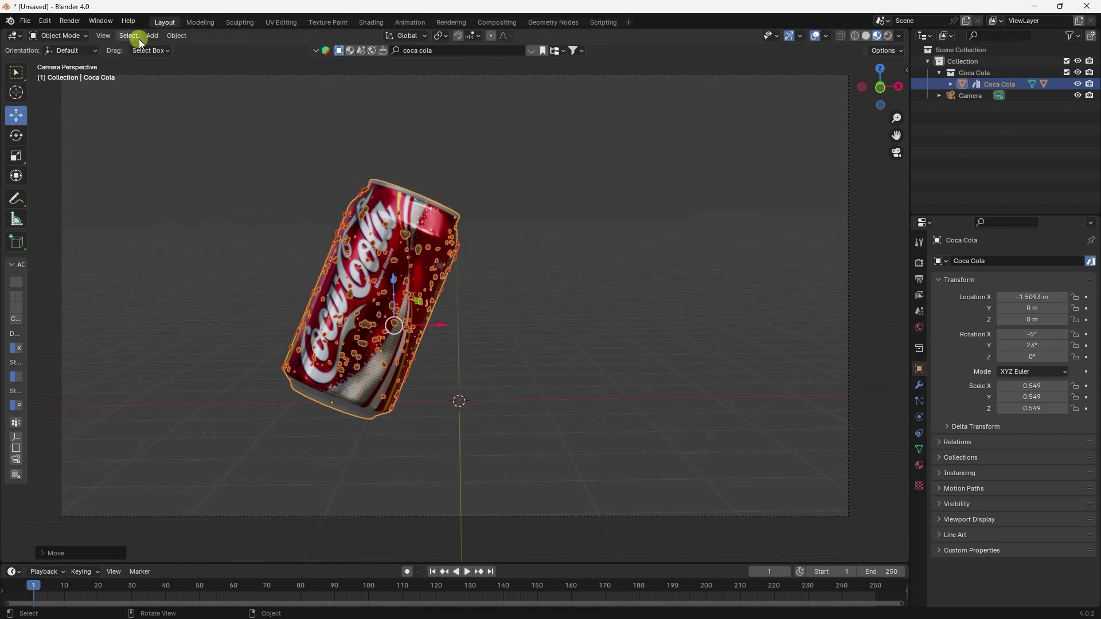
# Add a cube at the origin and scale it uniformly to about 6.08 so it encloses the can
pyautogui.click(153, 35)
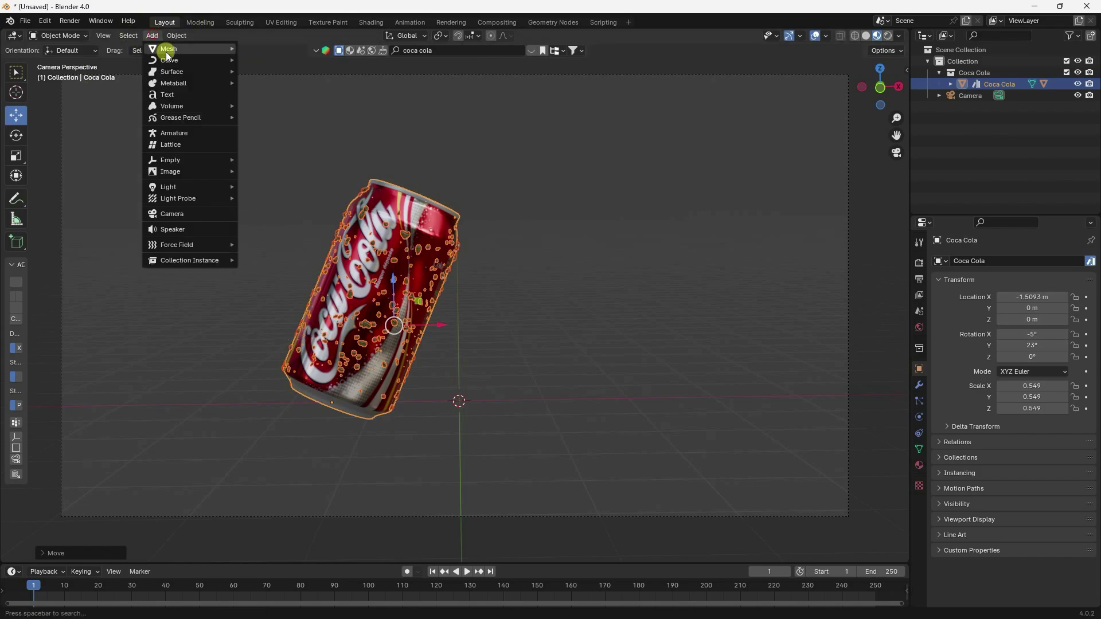
pyautogui.moveTo(168, 58)
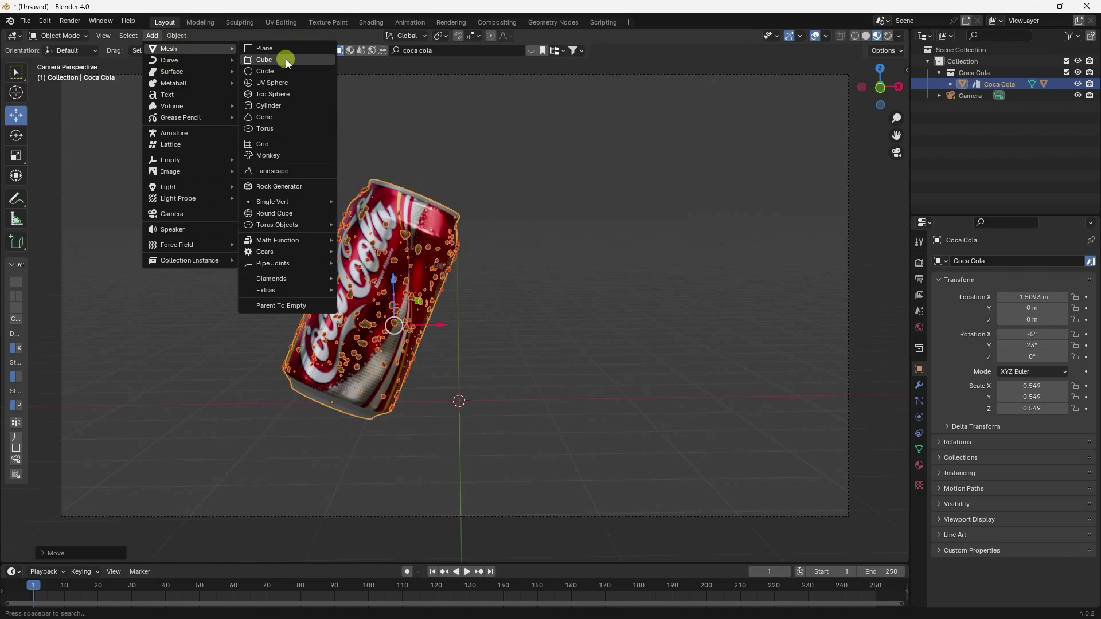
pyautogui.click(285, 60)
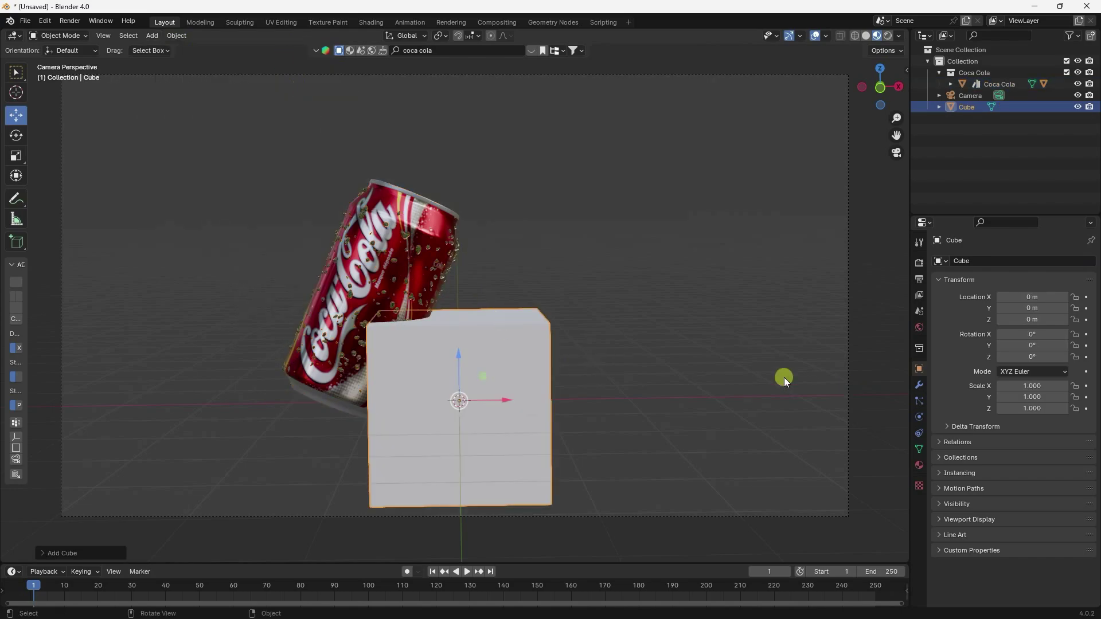
pyautogui.scroll(-3, 447, 343)
pyautogui.press('s')
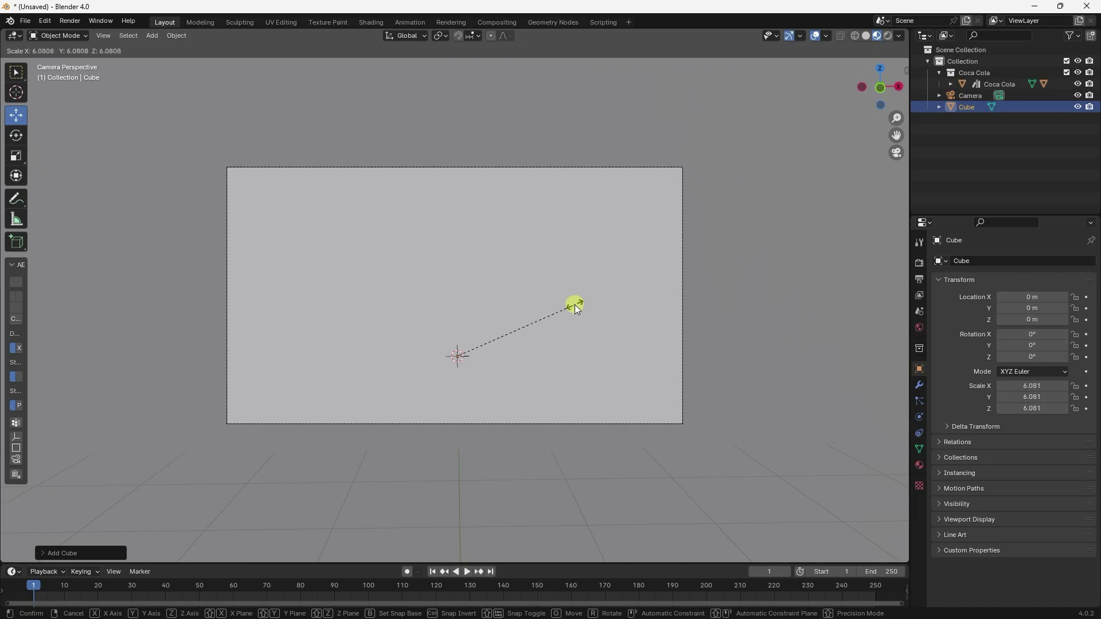
pyautogui.click(574, 305)
pyautogui.scroll(-6, 445, 303)
pyautogui.scroll(3, 500, 297)
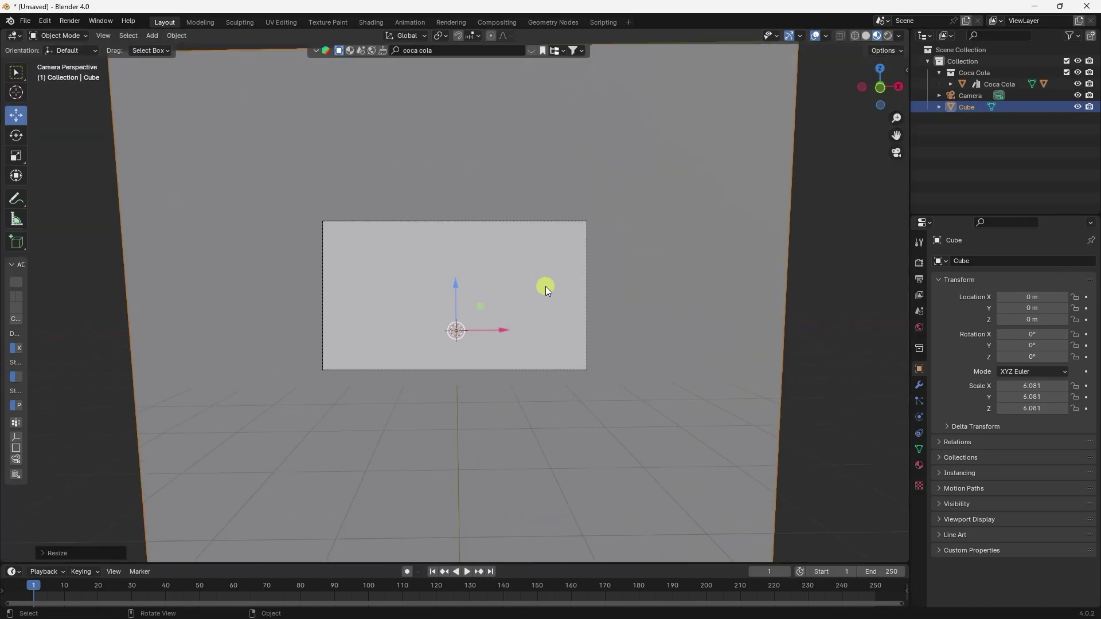
# Set the large cube's viewport display to Wire so the can inside can be seen
pyautogui.click(939, 519)
pyautogui.scroll(-4, 963, 530)
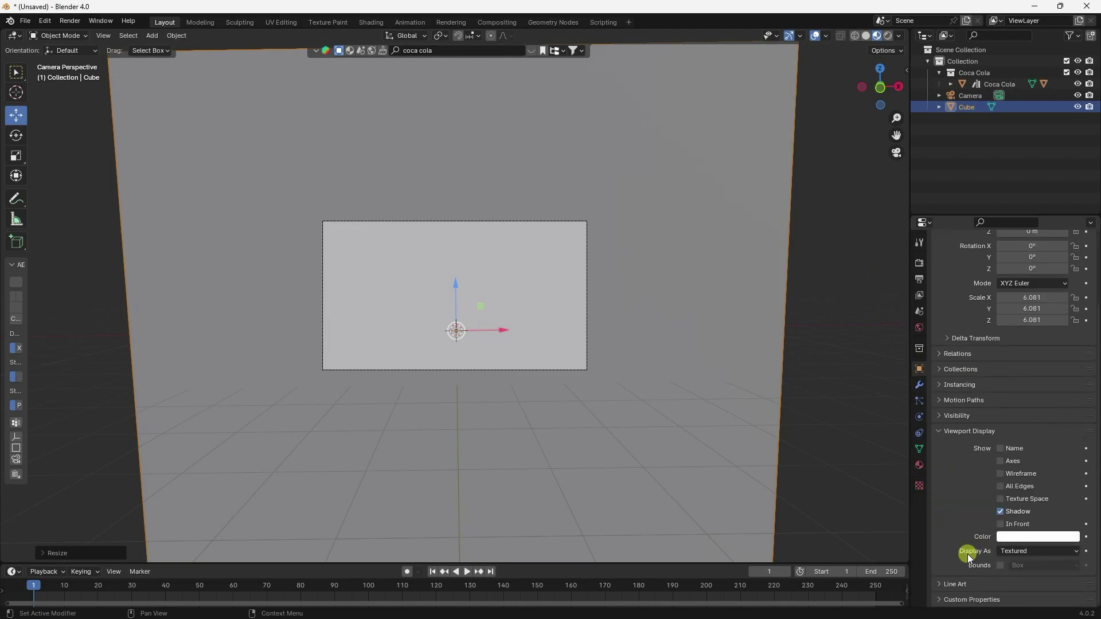
pyautogui.click(1016, 554)
pyautogui.click(1015, 579)
pyautogui.moveTo(412, 305); pyautogui.dragTo(439, 306, button='middle')
pyautogui.press('KP_0')
pyautogui.scroll(5, 415, 287)
pyautogui.scroll(-4, 415, 287)
pyautogui.moveTo(411, 283); pyautogui.dragTo(344, 257, button='middle')
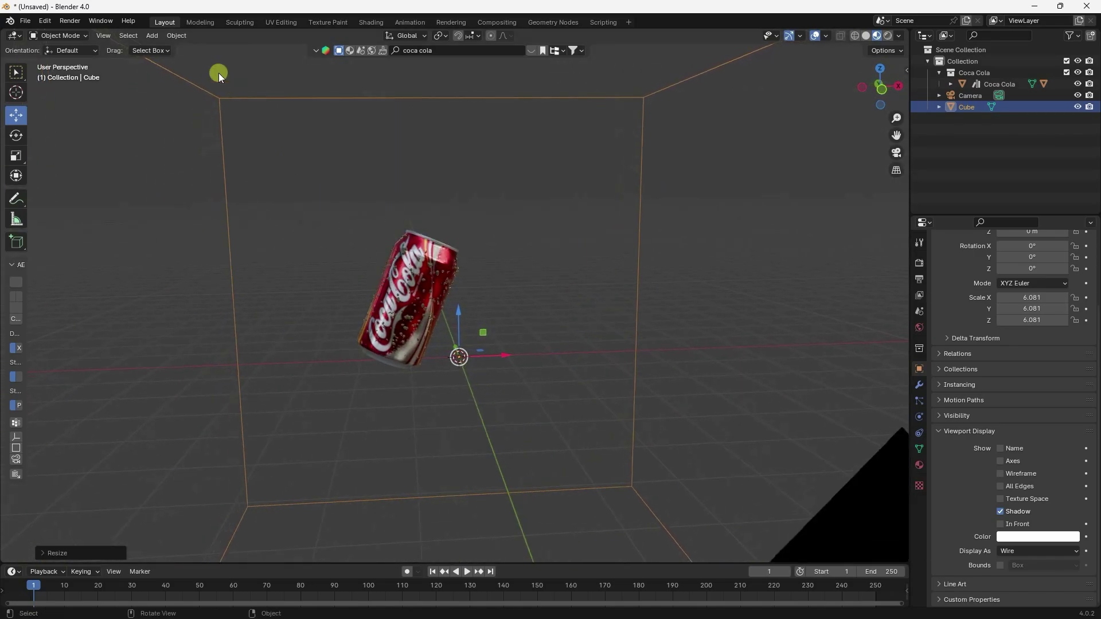
# Add a second cube and move it along the negative X axis to beside the can
pyautogui.click(152, 36)
pyautogui.moveTo(197, 48)
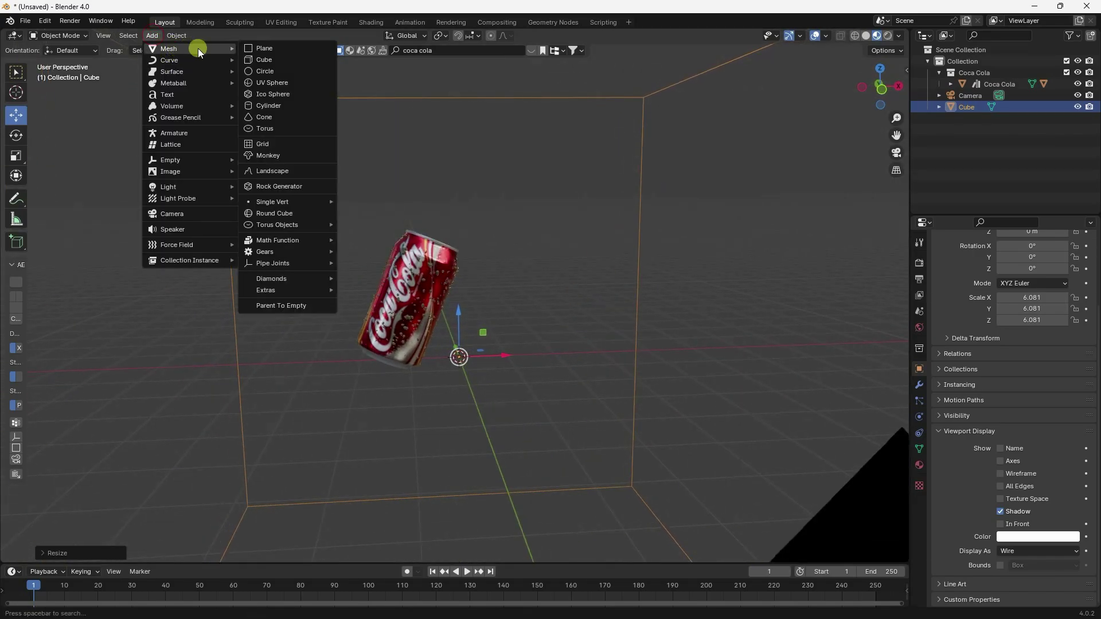
pyautogui.click(277, 60)
pyautogui.moveTo(487, 351); pyautogui.dragTo(297, 351)
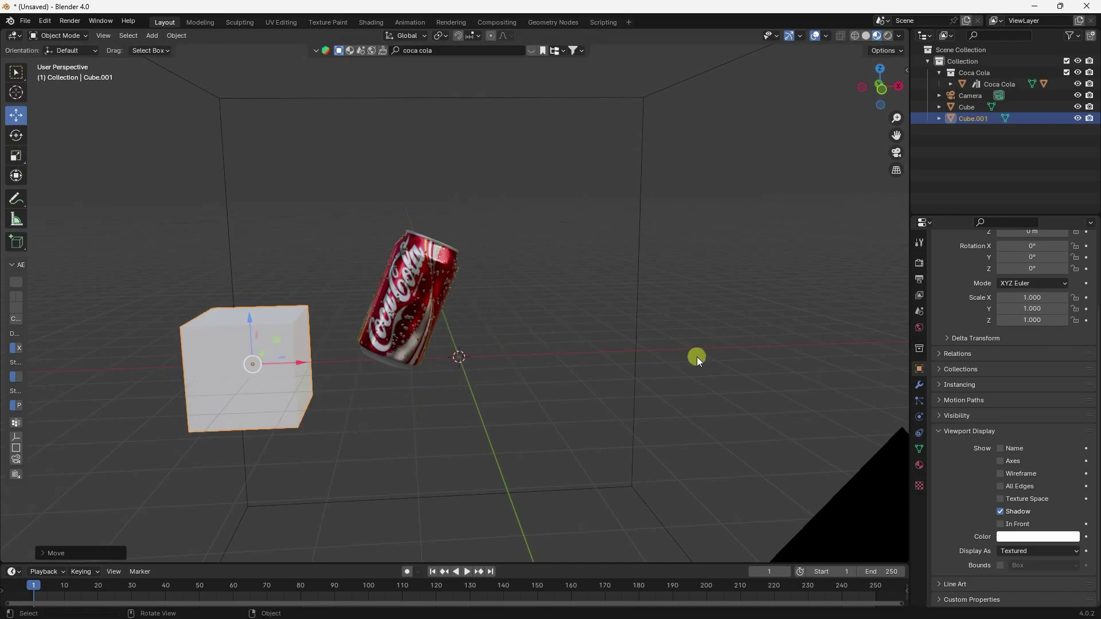
pyautogui.moveTo(1032, 308); pyautogui.dragTo(128, 317)
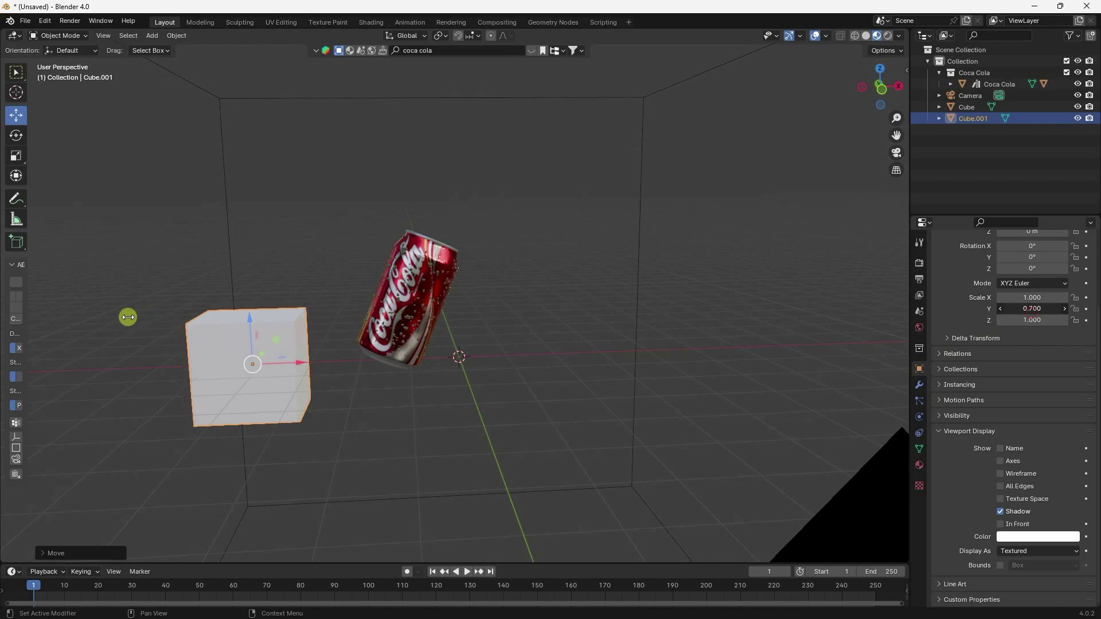
pyautogui.moveTo(1042, 322); pyautogui.dragTo(147, 322)
pyautogui.hotkey('ctrl', 'z')
pyautogui.hotkey('ctrl', 'z')
# Flatten the small cube to an X scale of 0.08 and raise it along Z to about 0.45 m
pyautogui.moveTo(1041, 297); pyautogui.dragTo(986, 311)
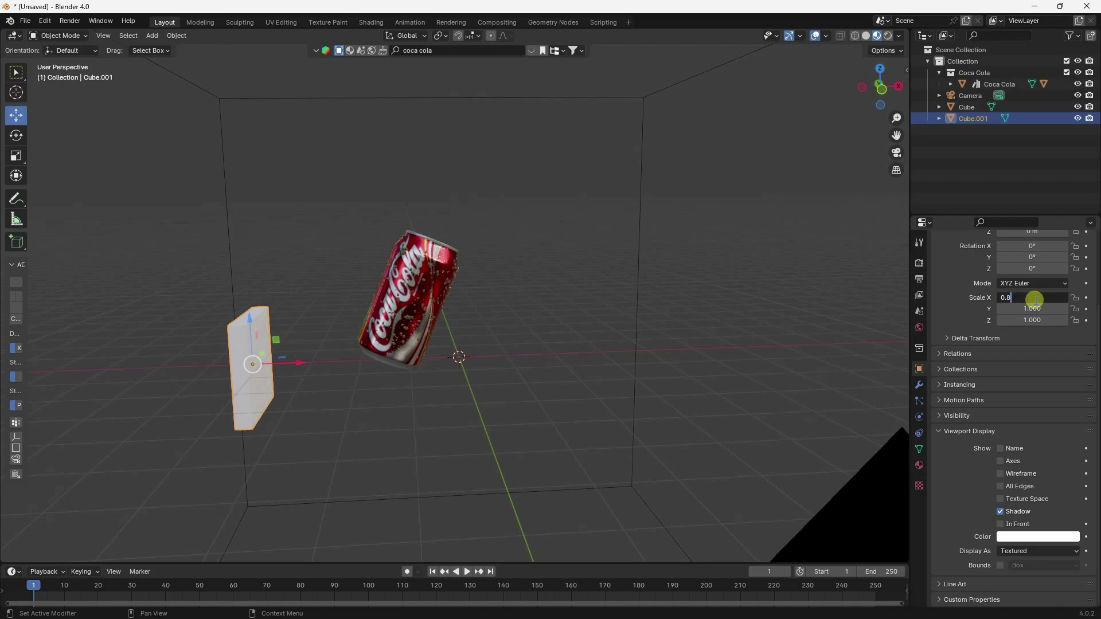
pyautogui.press('Return')
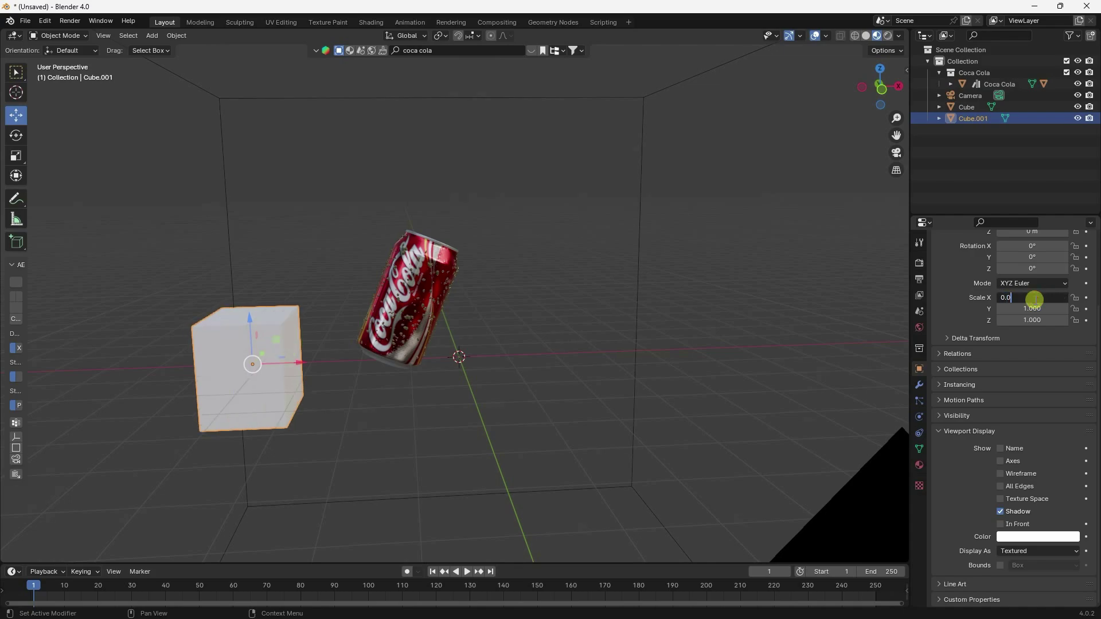
pyautogui.press('Return')
pyautogui.moveTo(222, 260); pyautogui.dragTo(387, 300, button='middle')
pyautogui.moveTo(457, 369); pyautogui.dragTo(454, 328)
pyautogui.moveTo(455, 328); pyautogui.dragTo(255, 287, button='middle')
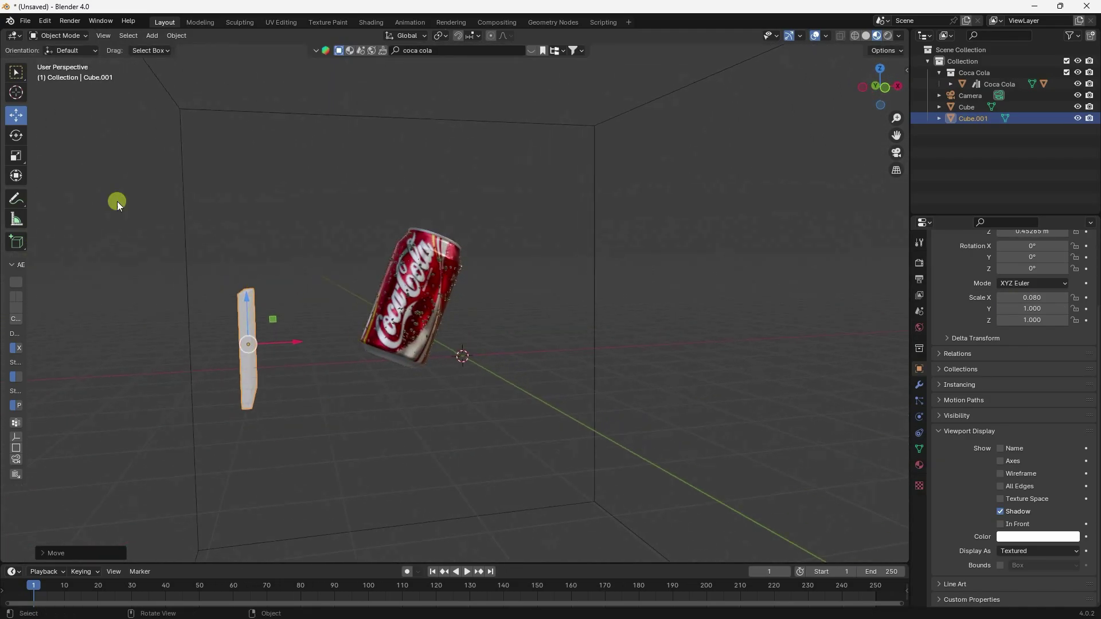
# Freely rotate the flattened cube to about 13° on X, -29° on Y and -13° on Z
pyautogui.click(17, 135)
pyautogui.moveTo(227, 307); pyautogui.dragTo(257, 341)
pyautogui.moveTo(341, 326); pyautogui.dragTo(430, 325, button='middle')
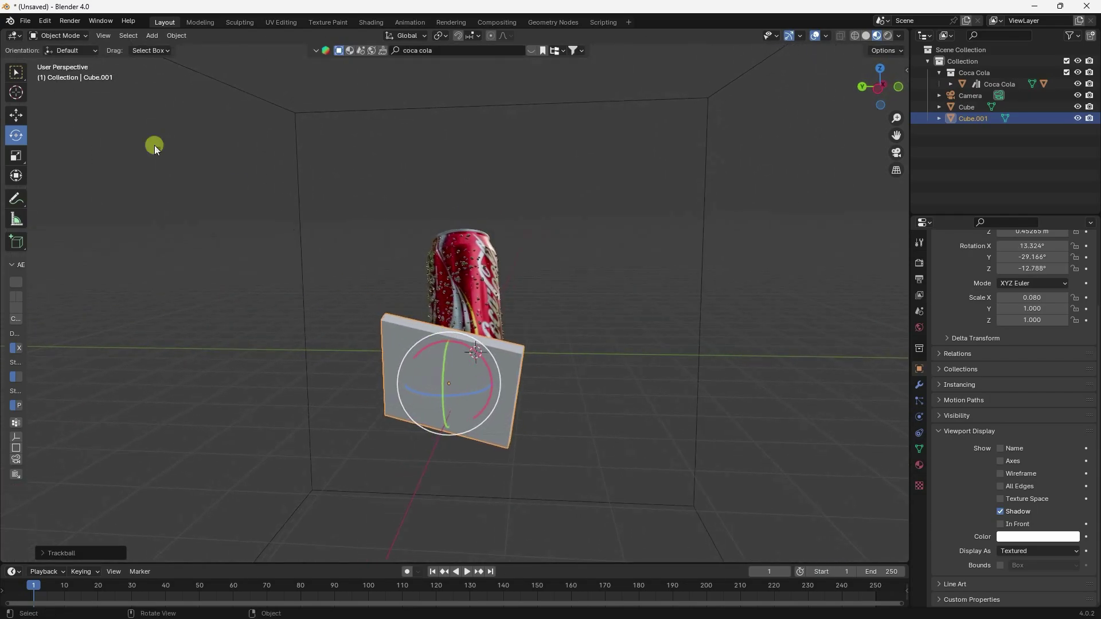
# Move the tilted slab along X until it is outside the camera frame and lower it to about 0.15 m on Z
pyautogui.click(16, 115)
pyautogui.moveTo(338, 314); pyautogui.dragTo(346, 303, button='middle')
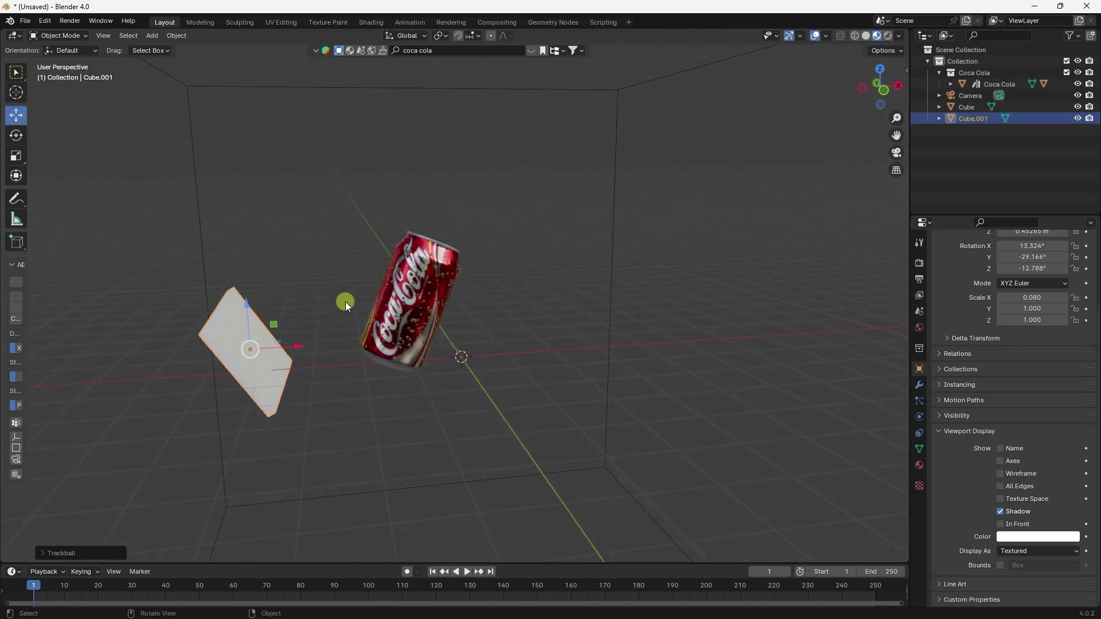
pyautogui.press('KP_0')
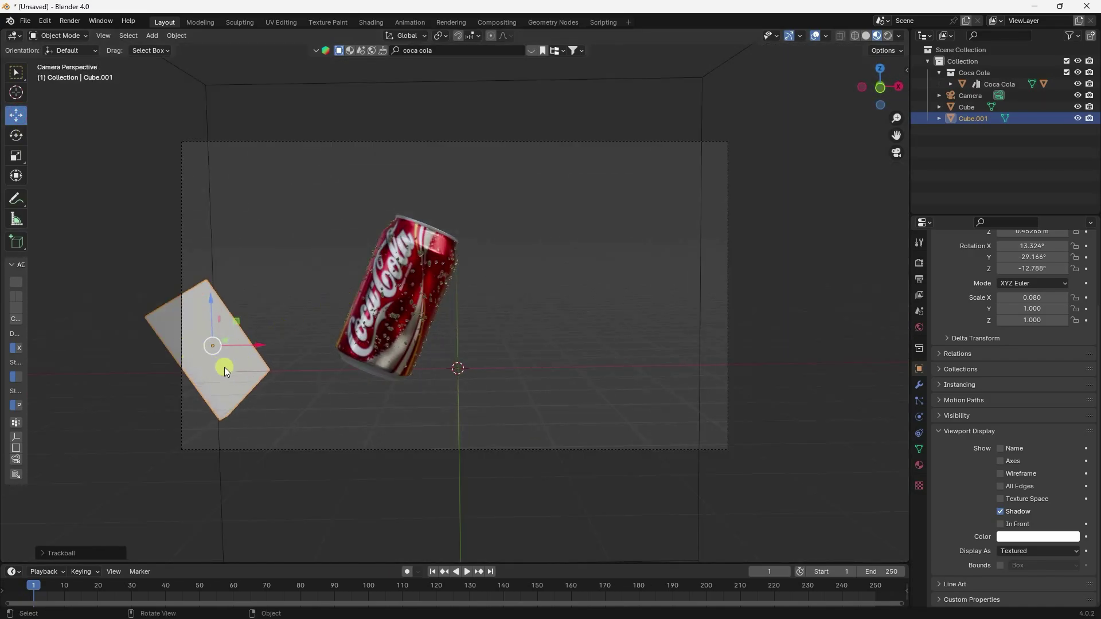
pyautogui.moveTo(250, 355); pyautogui.dragTo(155, 347)
pyautogui.moveTo(109, 292); pyautogui.dragTo(113, 314)
# Shift the large wire cube slightly along the negative X axis in front view, keeping the slab inside, and check it through the camera
pyautogui.moveTo(212, 270); pyautogui.dragTo(244, 286, button='middle')
pyautogui.click(360, 152)
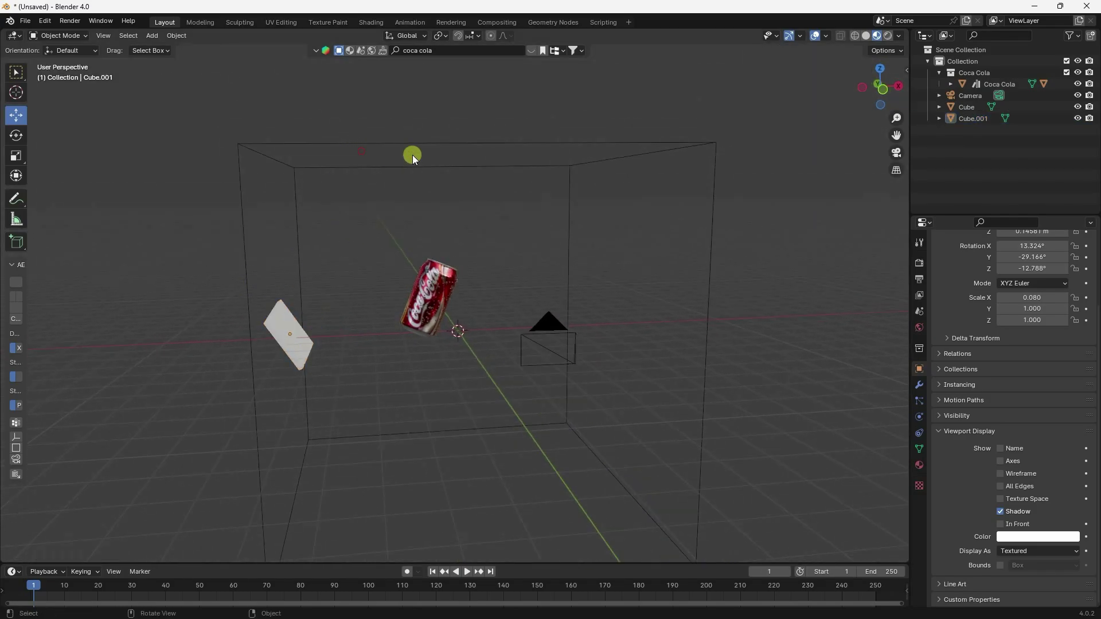
pyautogui.press('KP_1')
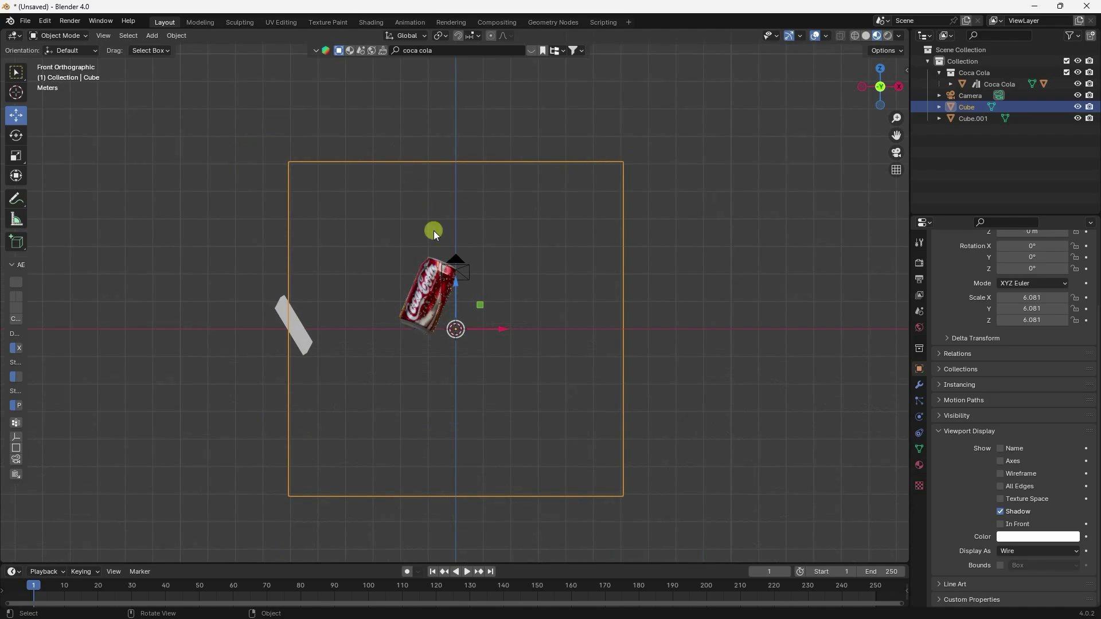
pyautogui.scroll(3, 424, 325)
pyautogui.moveTo(498, 347); pyautogui.dragTo(470, 365)
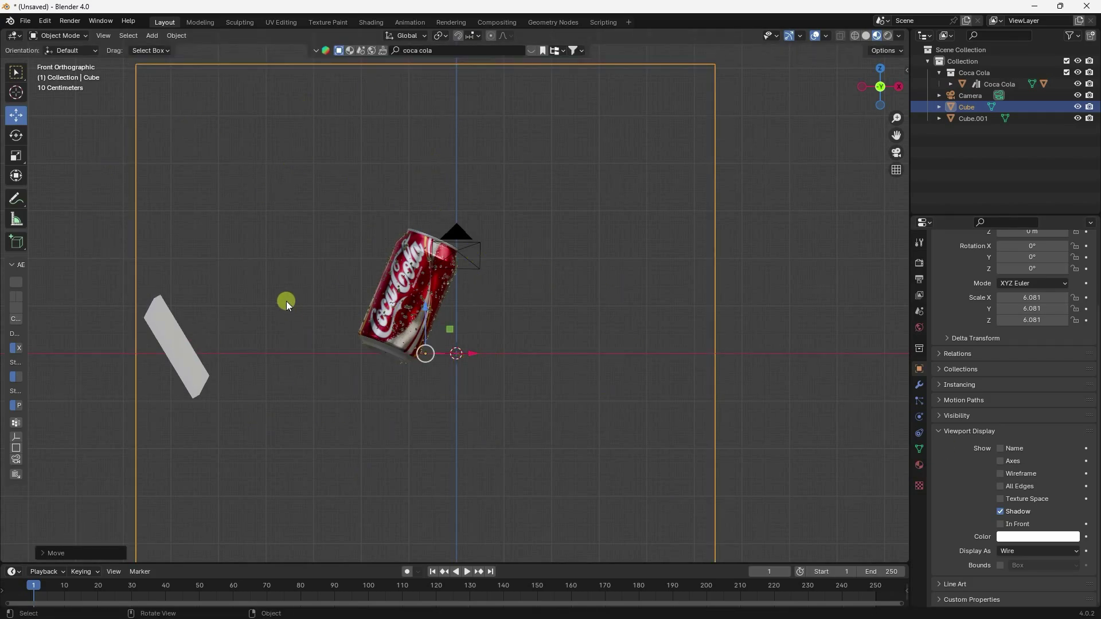
pyautogui.press('KP_0')
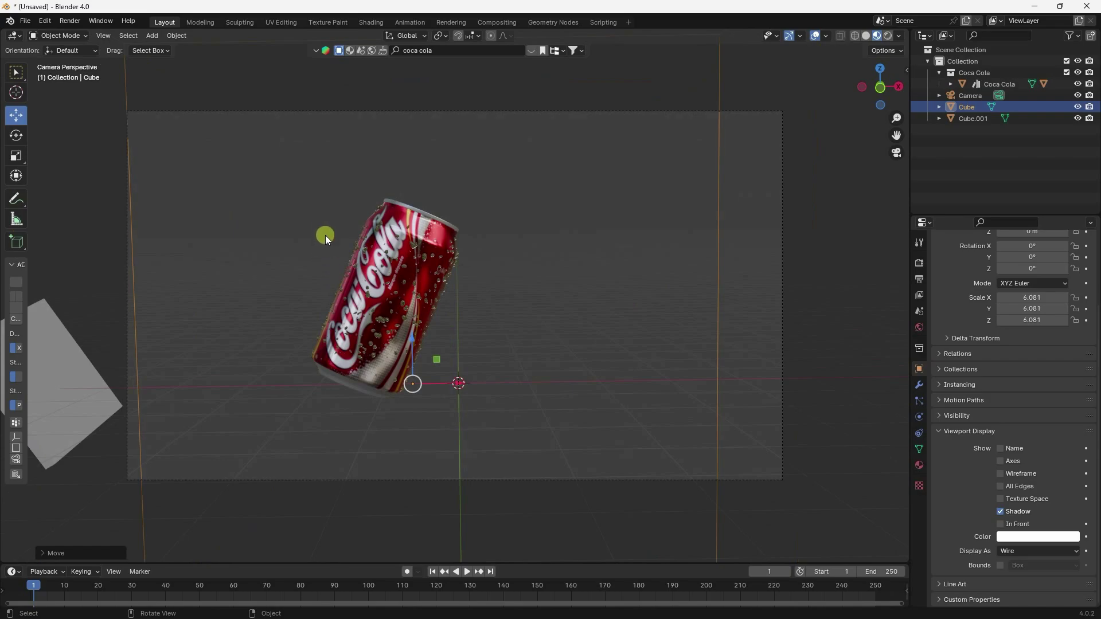
pyautogui.scroll(2, 326, 235)
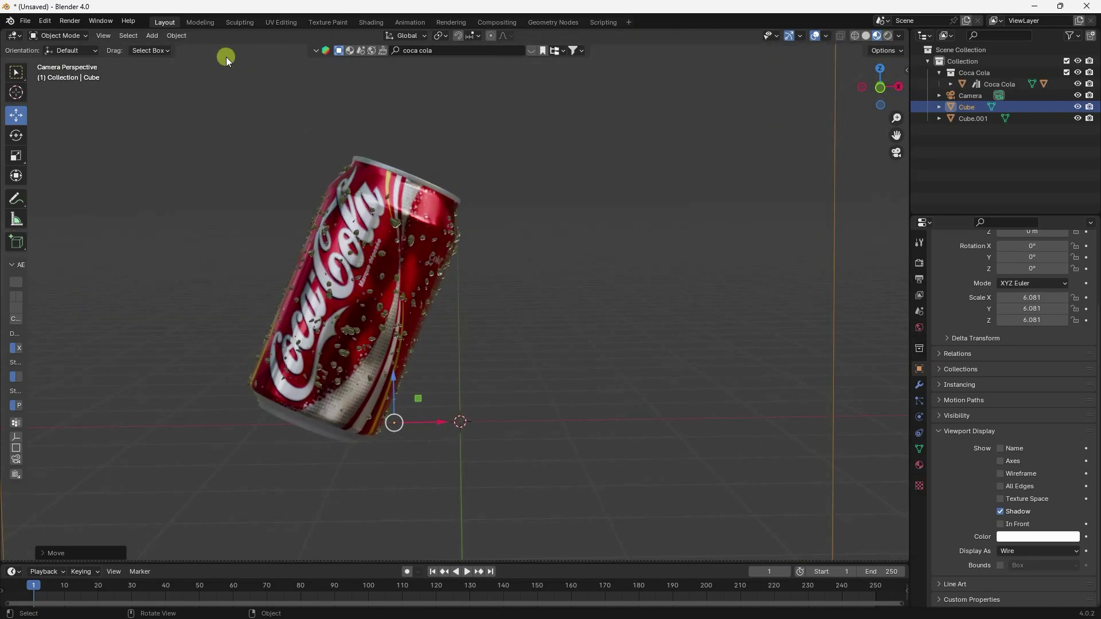
# Rename the large wire cube to DOMAIN
pyautogui.rightClick(972, 107)
pyautogui.click(1089, 169)
pyautogui.doubleClick(973, 107)
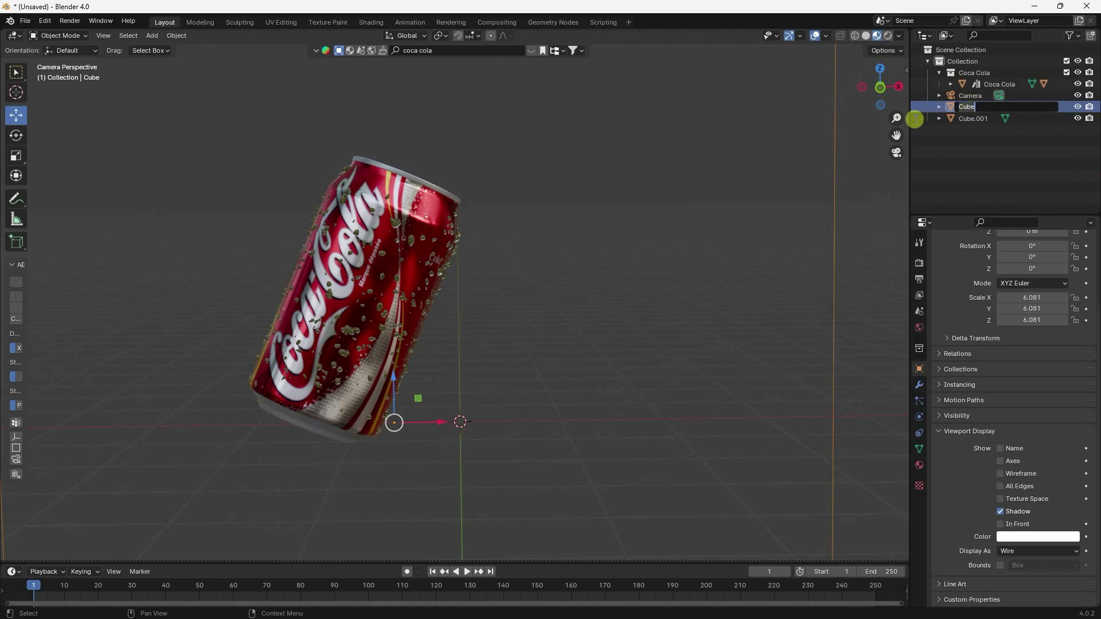
pyautogui.write('DOMAIN')
pyautogui.press('Return')
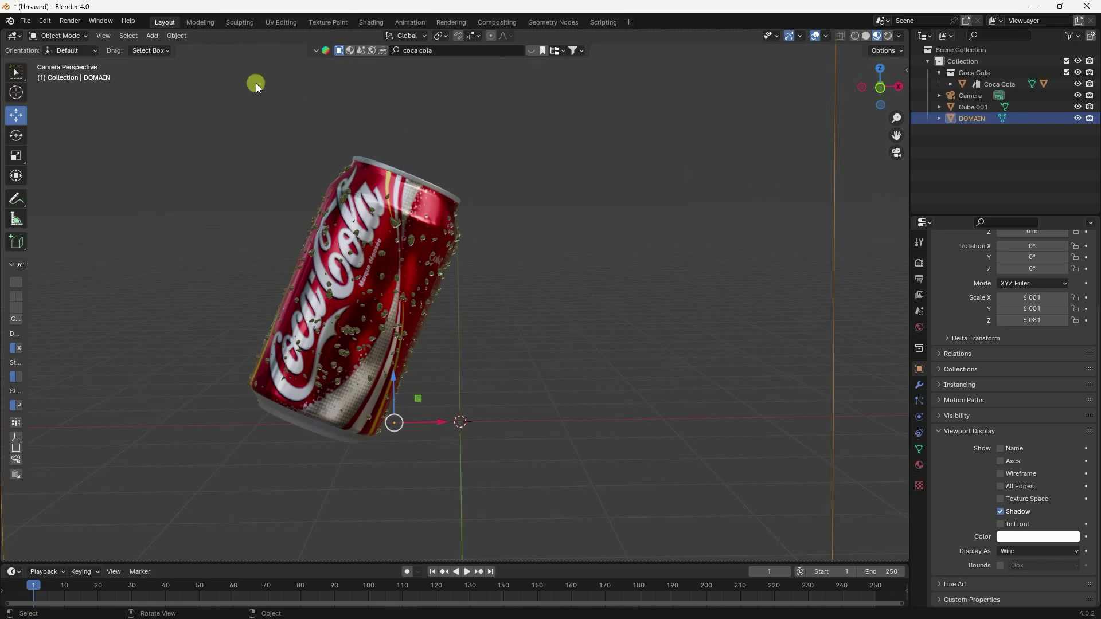
# Add fluid physics of type Domain to the DOMAIN cube and set its resolution divisions to 128
pyautogui.click(175, 36)
pyautogui.click(919, 416)
pyautogui.click(1048, 273)
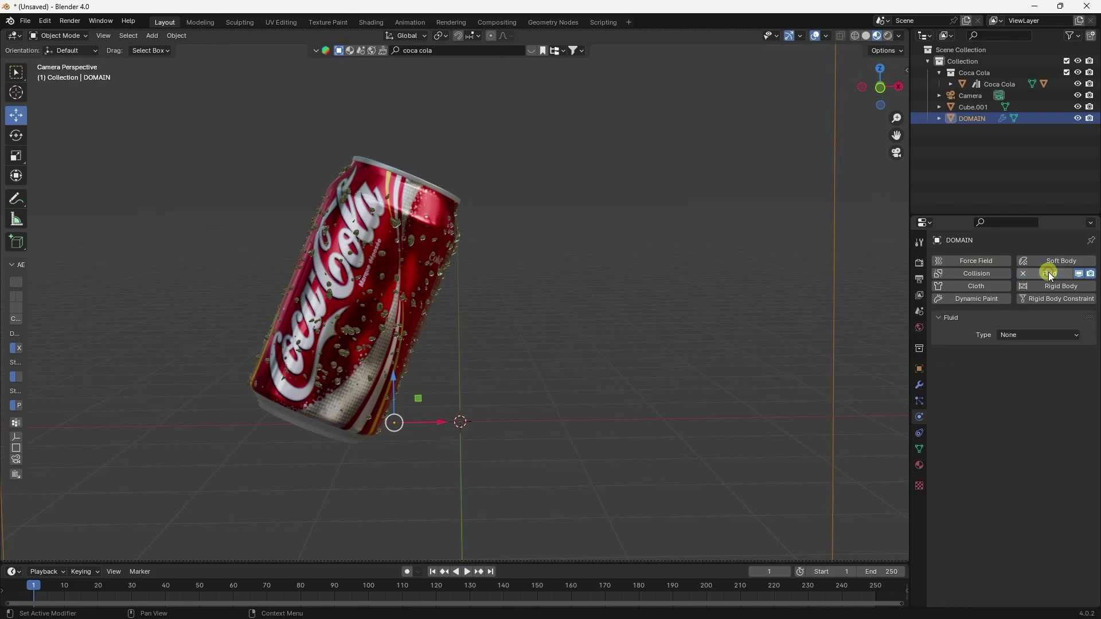
pyautogui.click(1010, 335)
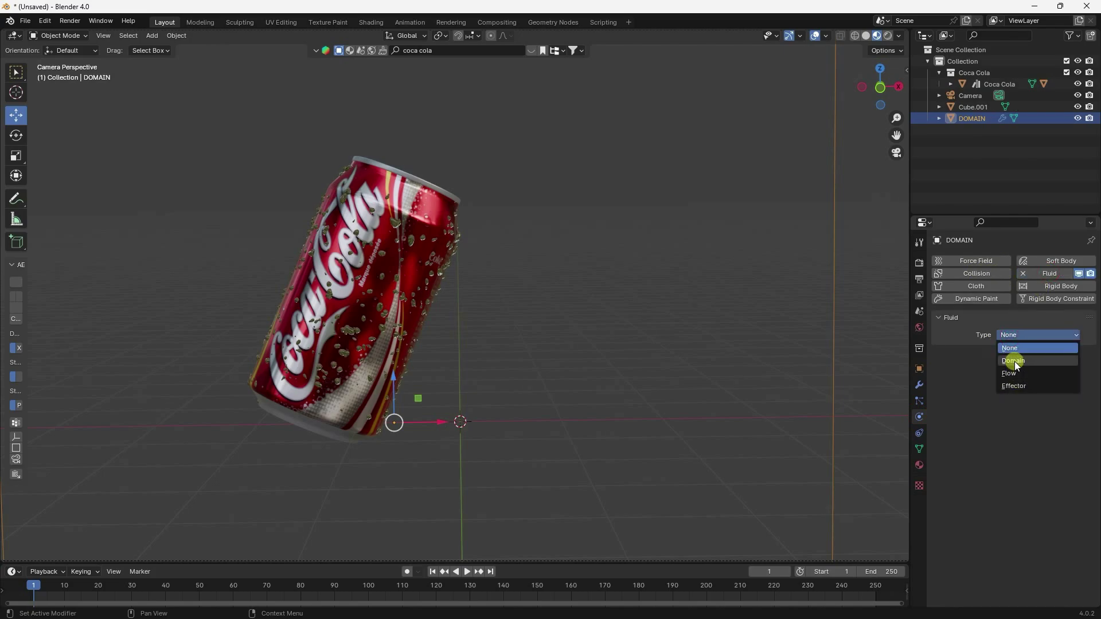
pyautogui.click(1013, 360)
pyautogui.click(1014, 384)
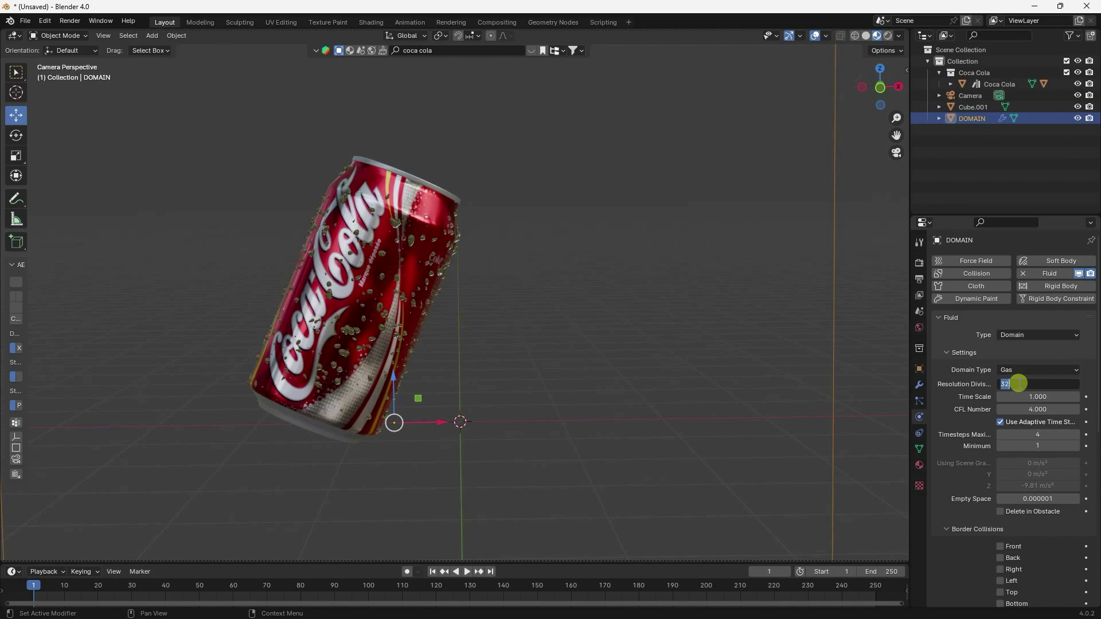
pyautogui.write('128')
pyautogui.press('Return')
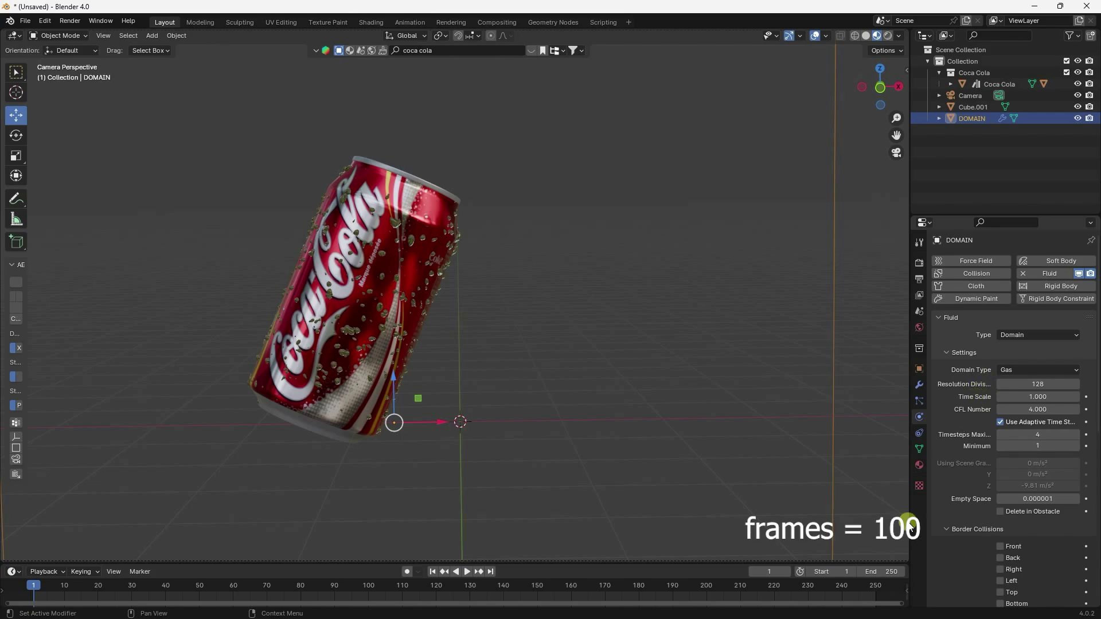
# Set the animation's end frame to 100 and fit the timeline to that range
pyautogui.doubleClick(880, 571)
pyautogui.write('100')
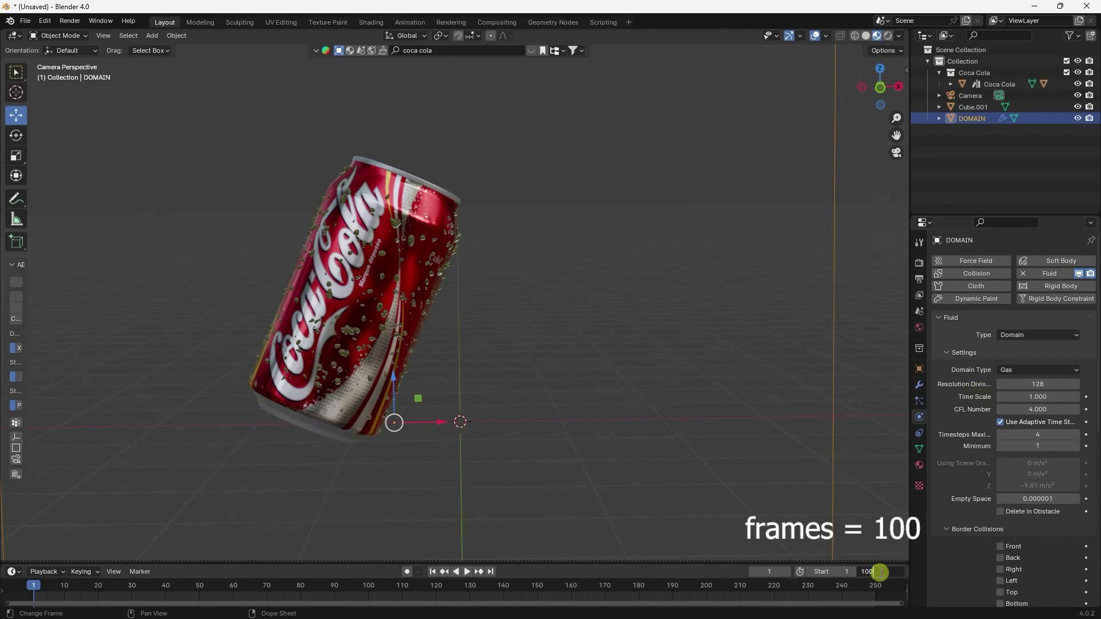
pyautogui.press('Return')
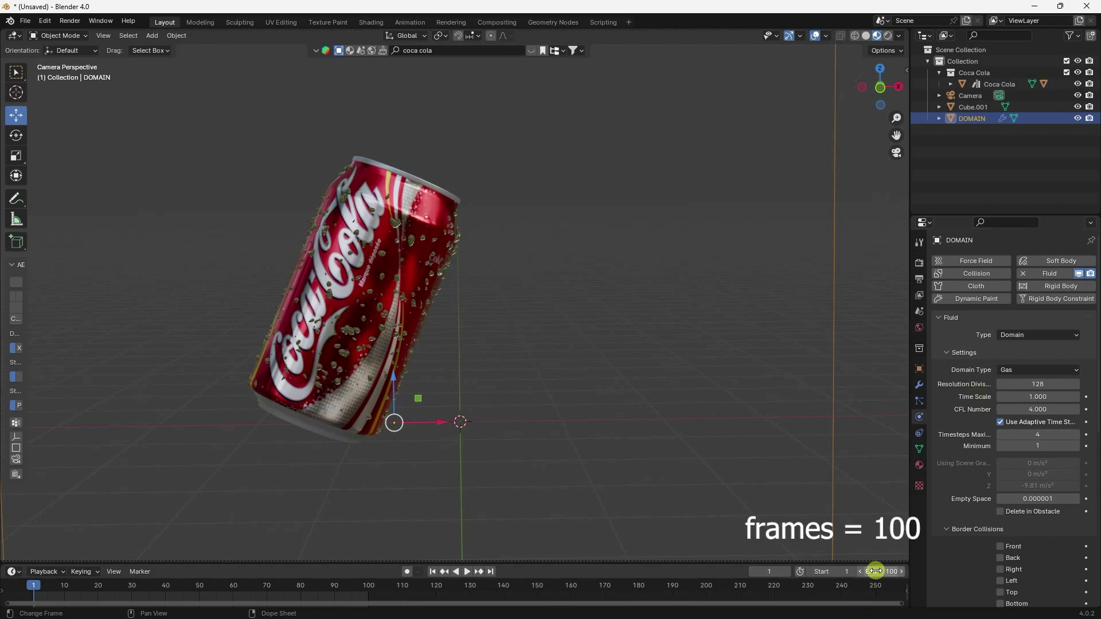
pyautogui.doubleClick(881, 572)
pyautogui.moveTo(884, 602); pyautogui.dragTo(336, 578)
# Keyframe the domain's time scale at 1.000 on frame 20 and 0.2 on frame 21, and step through both keyframes
pyautogui.click(235, 586)
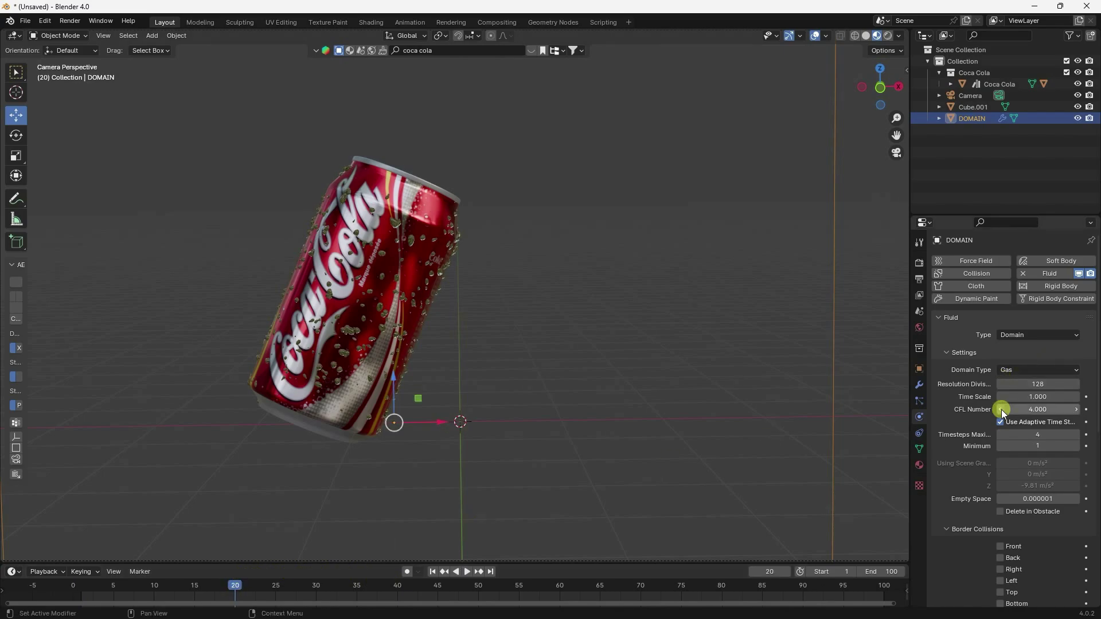
pyautogui.click(1085, 397)
pyautogui.moveTo(234, 586); pyautogui.dragTo(242, 588)
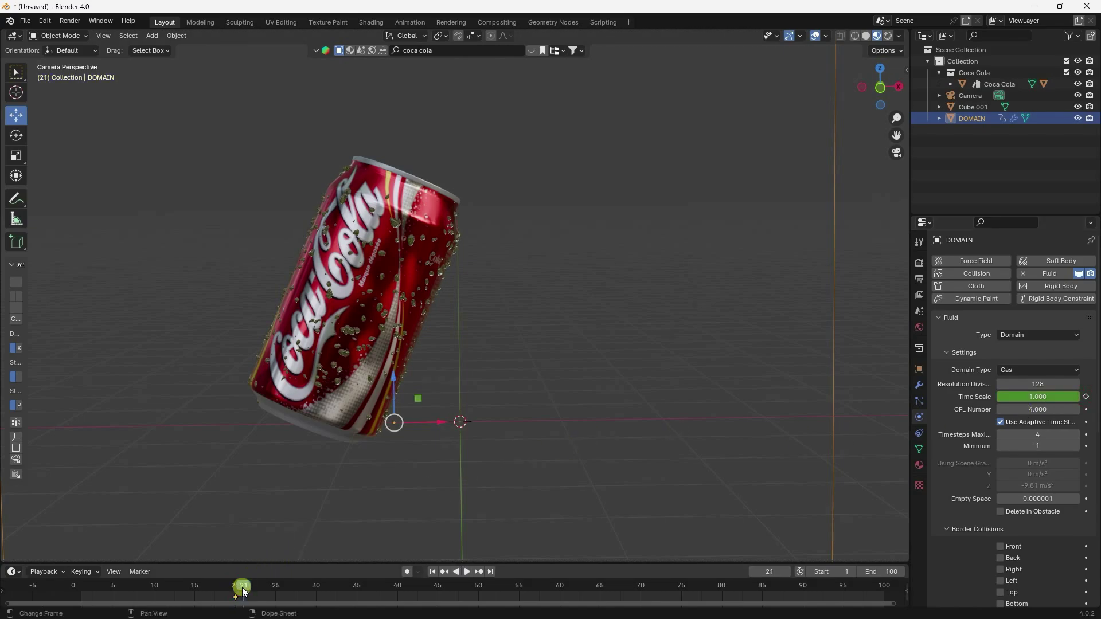
pyautogui.click(1026, 396)
pyautogui.write('0.2')
pyautogui.press('Return')
pyautogui.click(1085, 396)
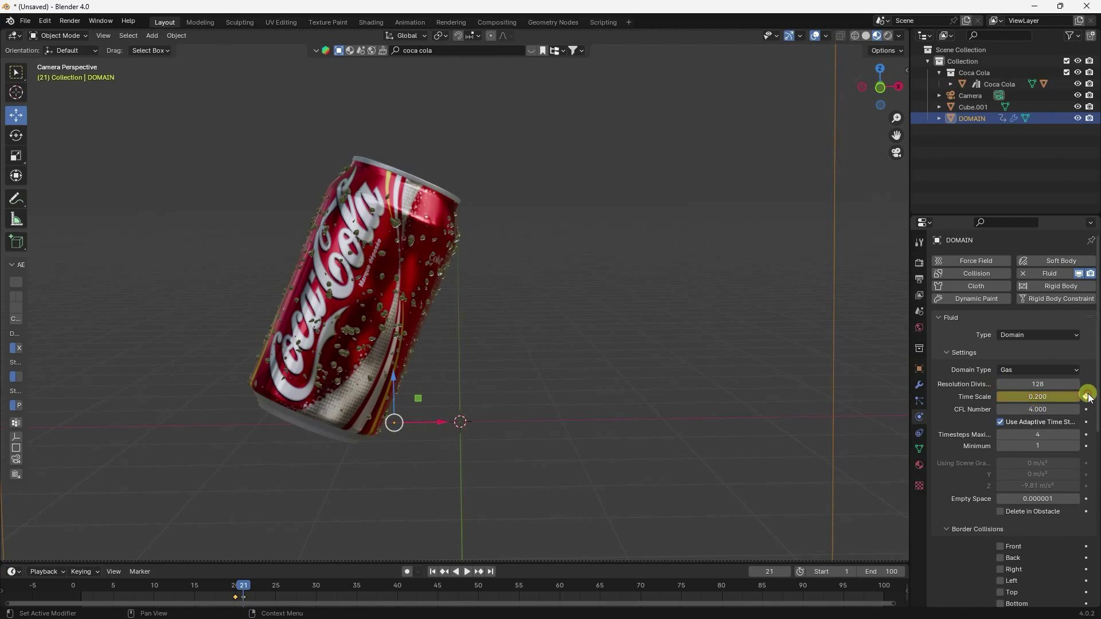
pyautogui.click(434, 571)
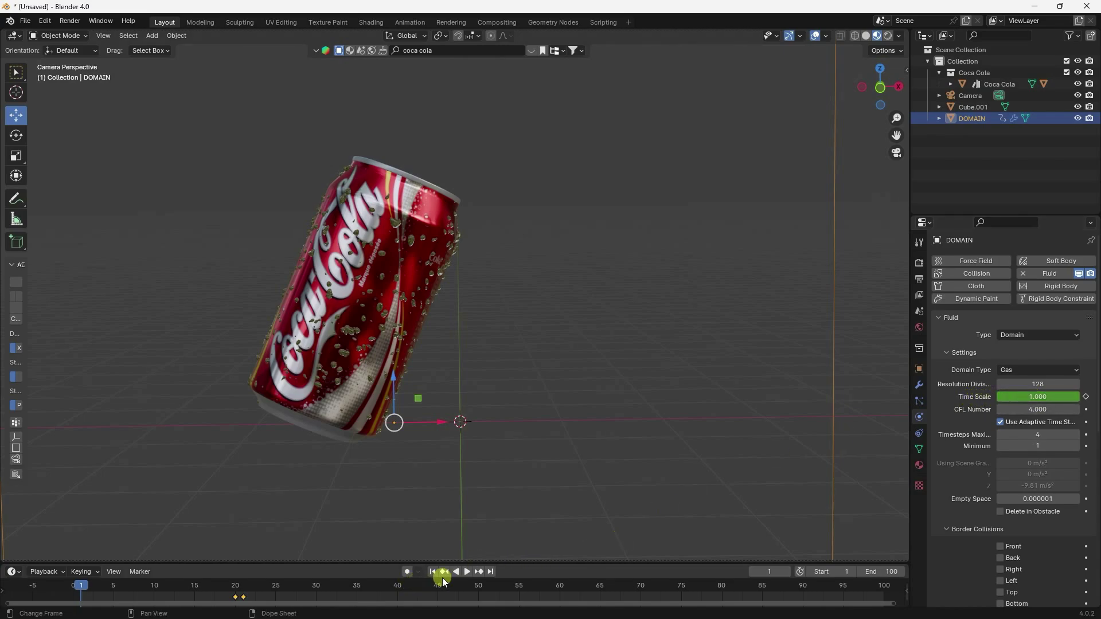
pyautogui.click(479, 572)
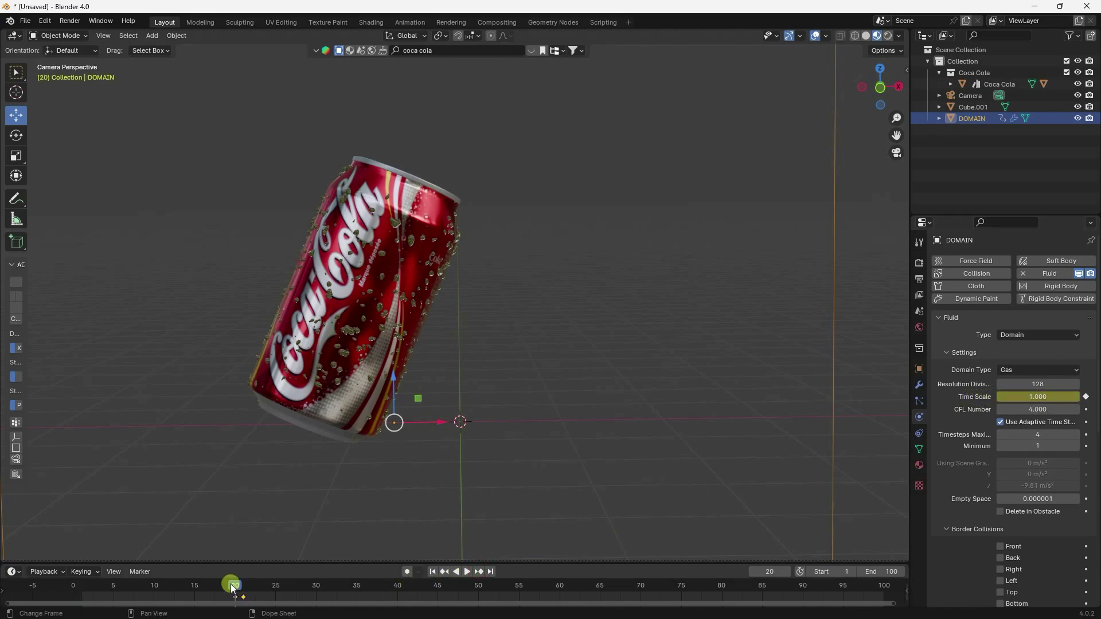
pyautogui.click(480, 572)
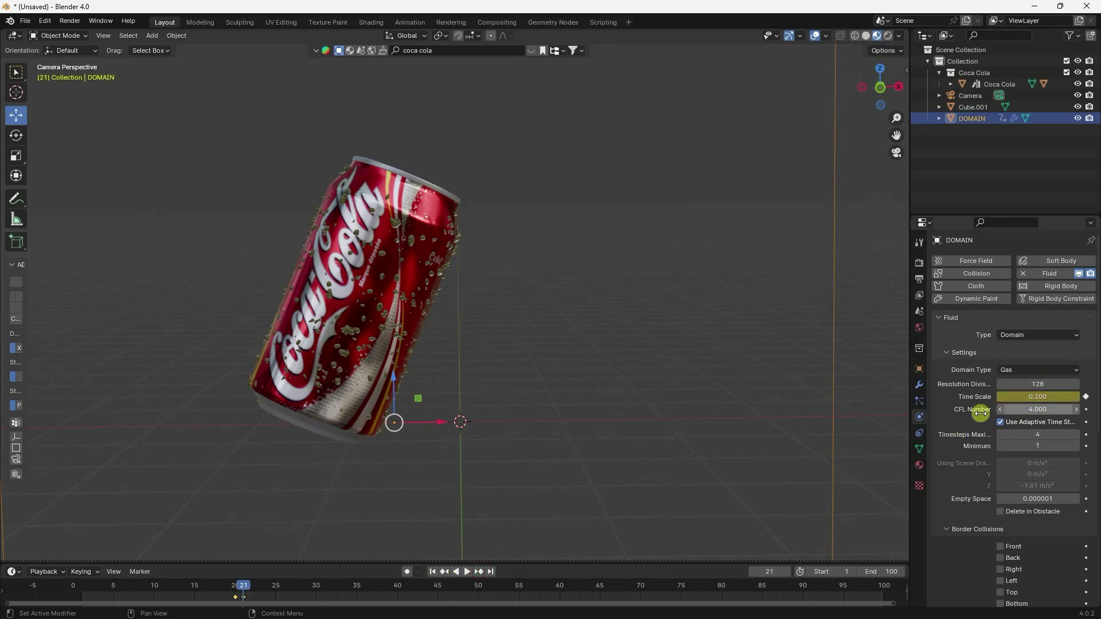
# Change the fluid domain type to Liquid and switch the viewport to wireframe shading
pyautogui.scroll(-5, 961, 435)
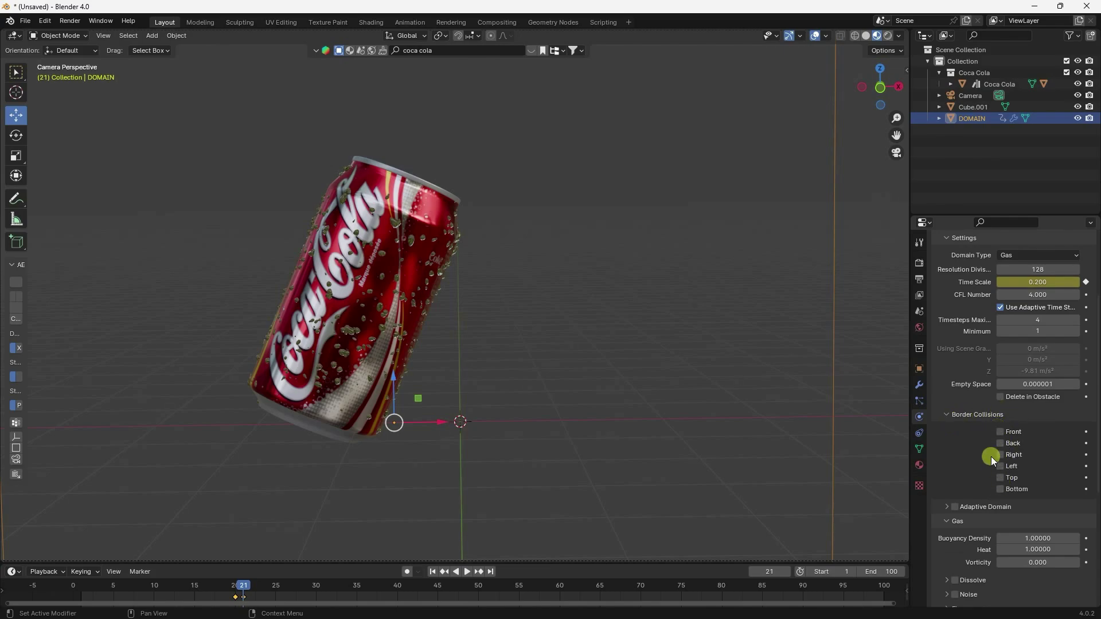
pyautogui.scroll(-4, 974, 452)
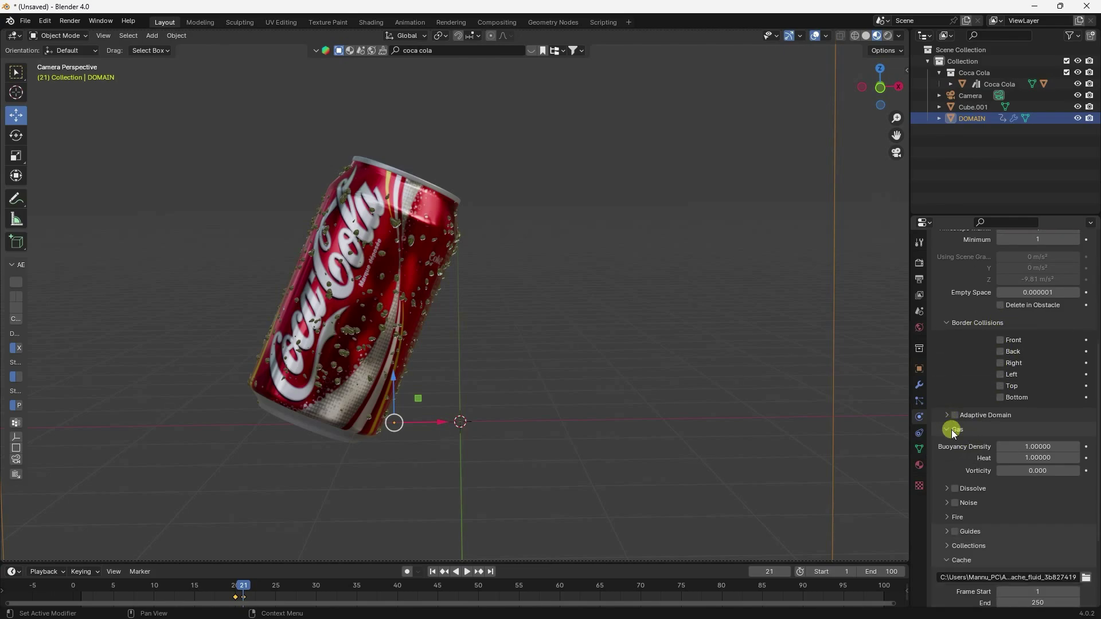
pyautogui.scroll(6, 957, 407)
pyautogui.click(1033, 302)
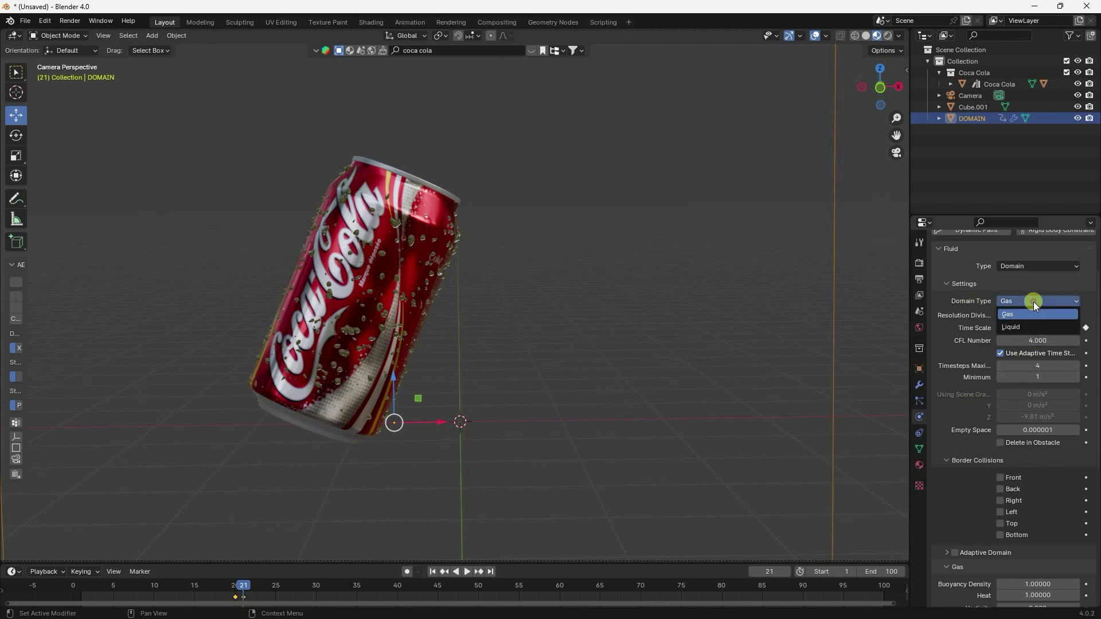
pyautogui.click(1008, 325)
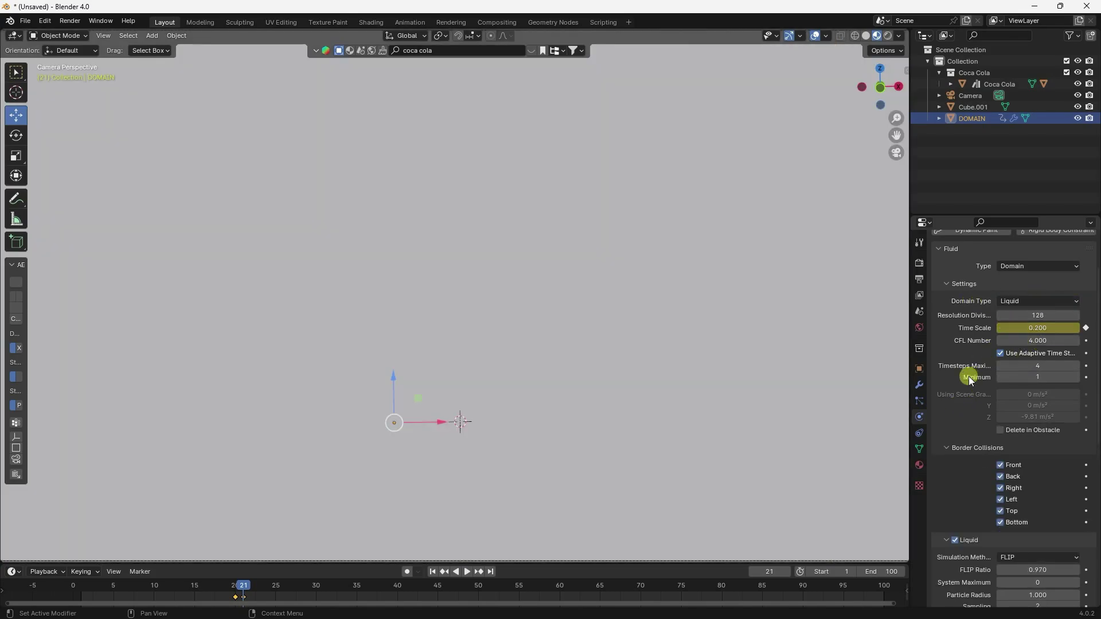
pyautogui.click(853, 35)
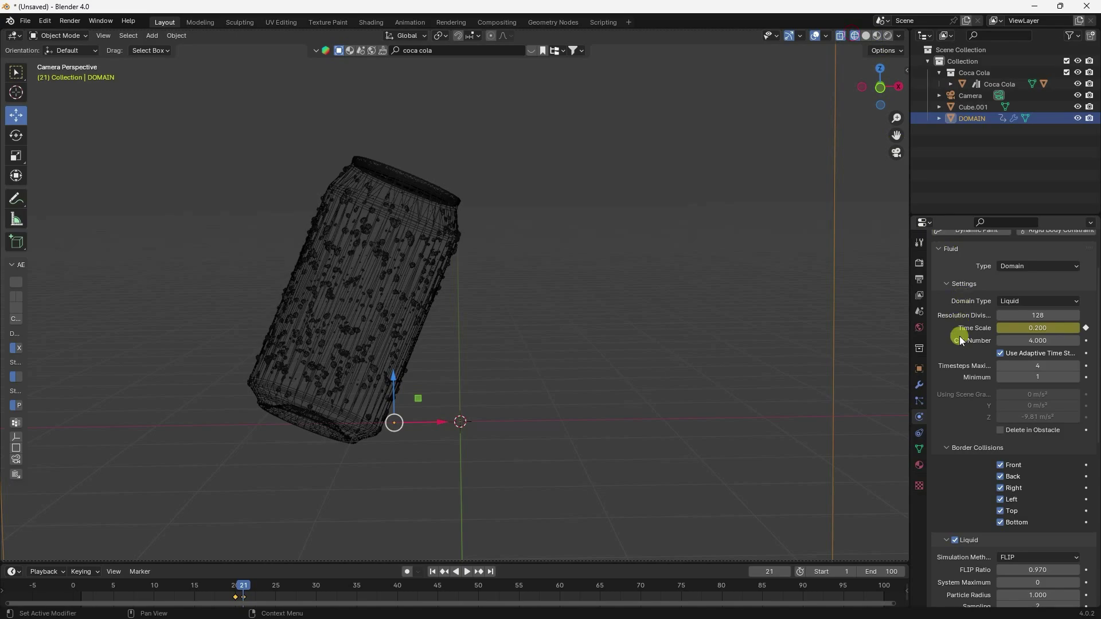
# Turn off the liquid domain's border collisions
pyautogui.scroll(-1, 975, 446)
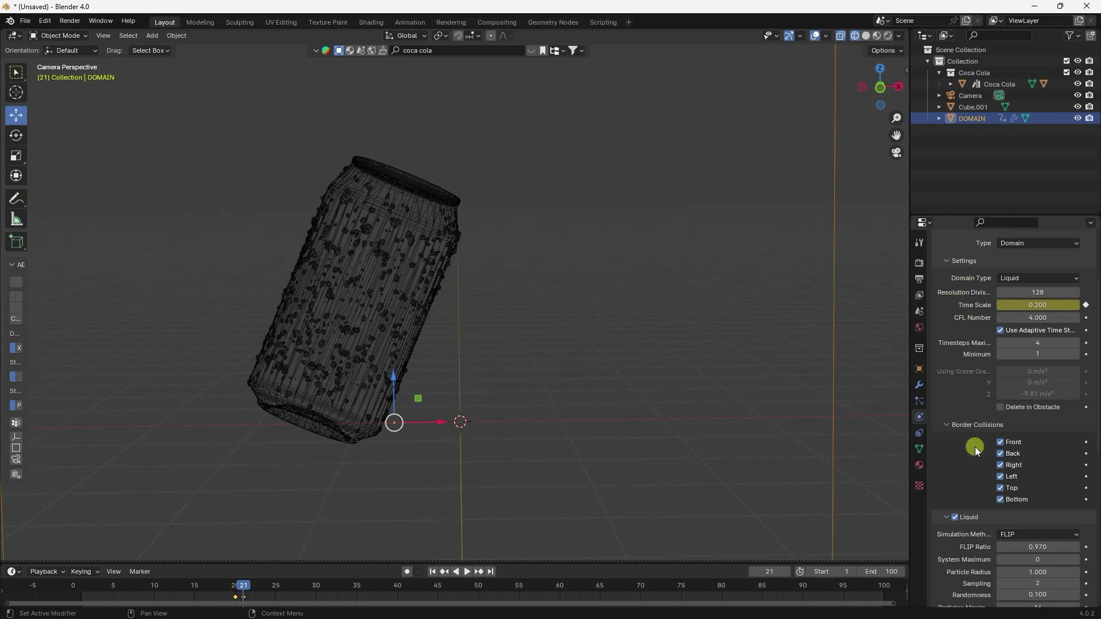
pyautogui.click(1001, 441)
pyautogui.click(1001, 476)
pyautogui.click(1001, 488)
pyautogui.click(1001, 500)
pyautogui.scroll(-6, 960, 447)
pyautogui.scroll(-6, 954, 409)
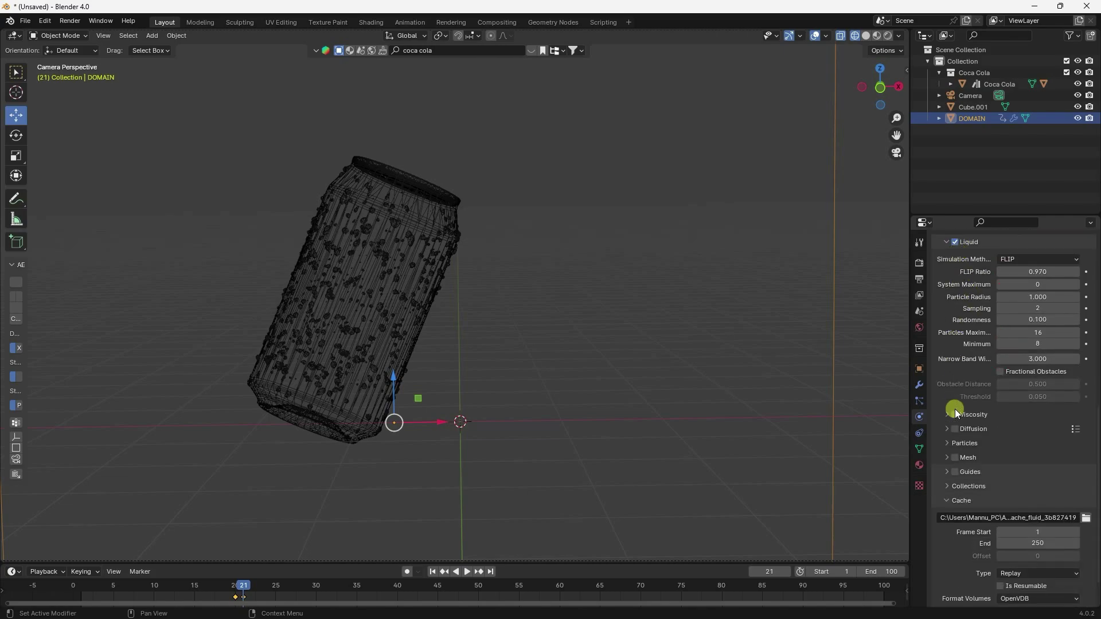
# Enable mesh generation for the liquid domain and set the mesh particle radius to 1.4
pyautogui.click(955, 457)
pyautogui.click(946, 457)
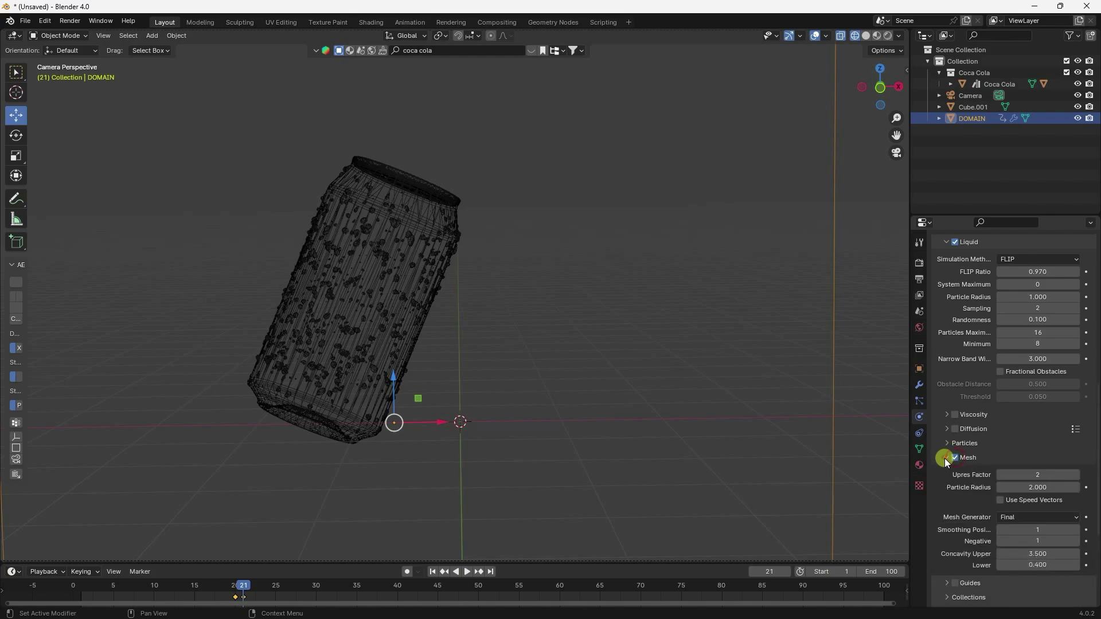
pyautogui.click(1015, 487)
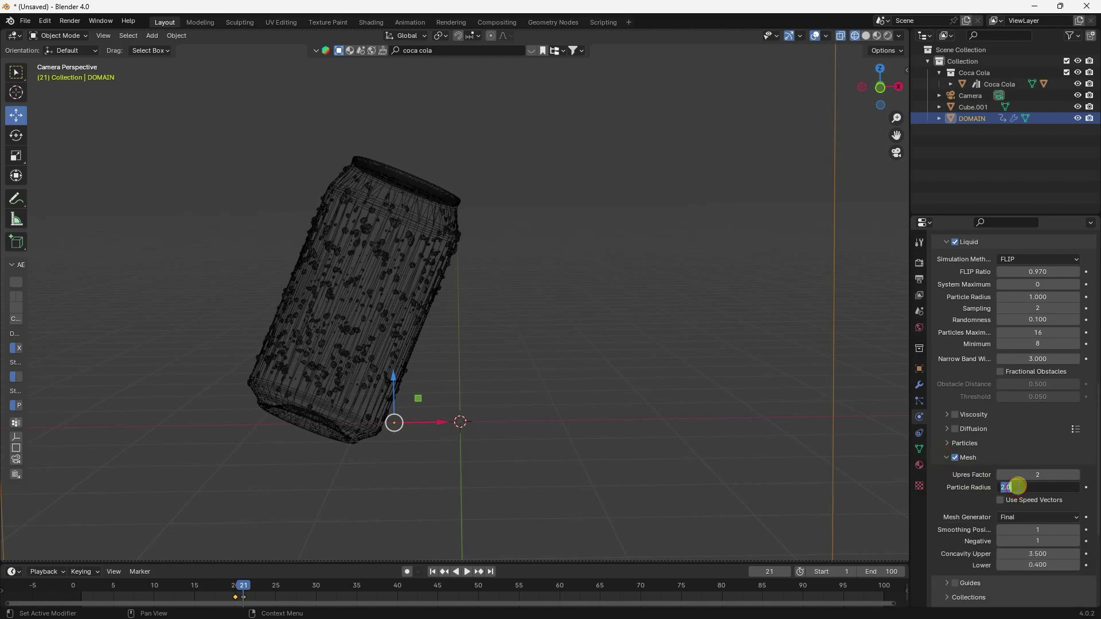
pyautogui.write('1.4')
pyautogui.press('Return')
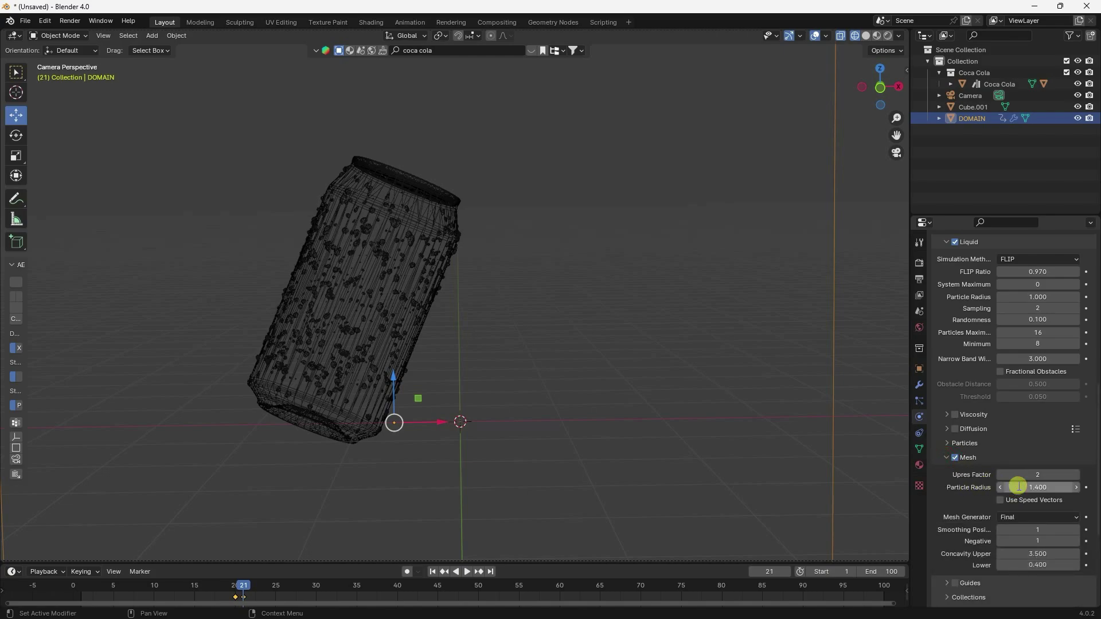
# Set the domain cache's end frame to 100 and its type to All
pyautogui.scroll(-5, 972, 473)
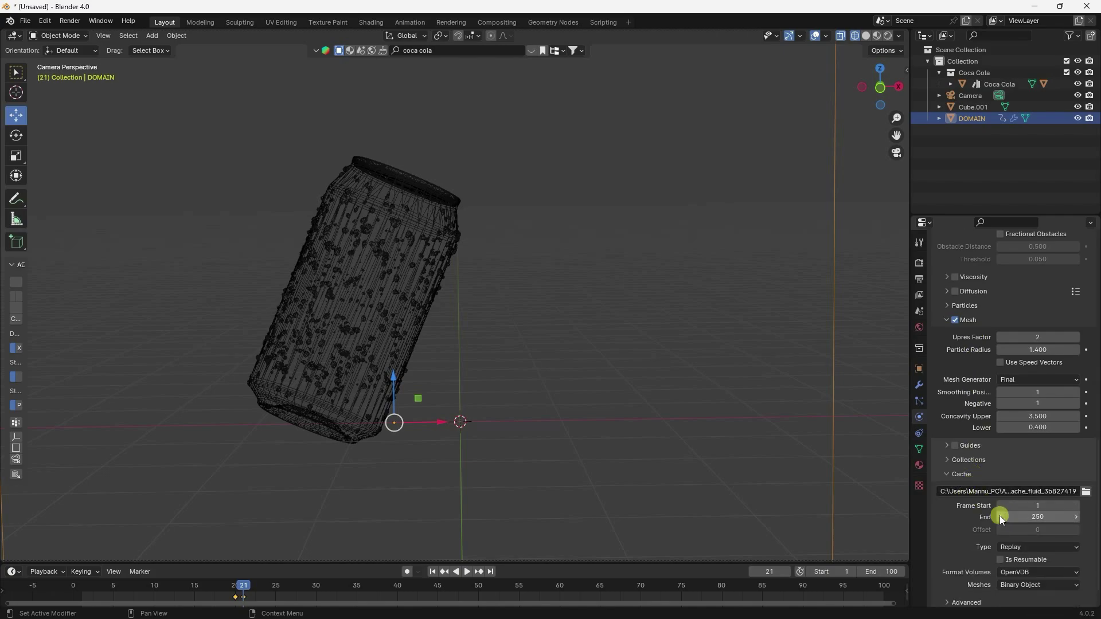
pyautogui.click(1043, 517)
pyautogui.write('100')
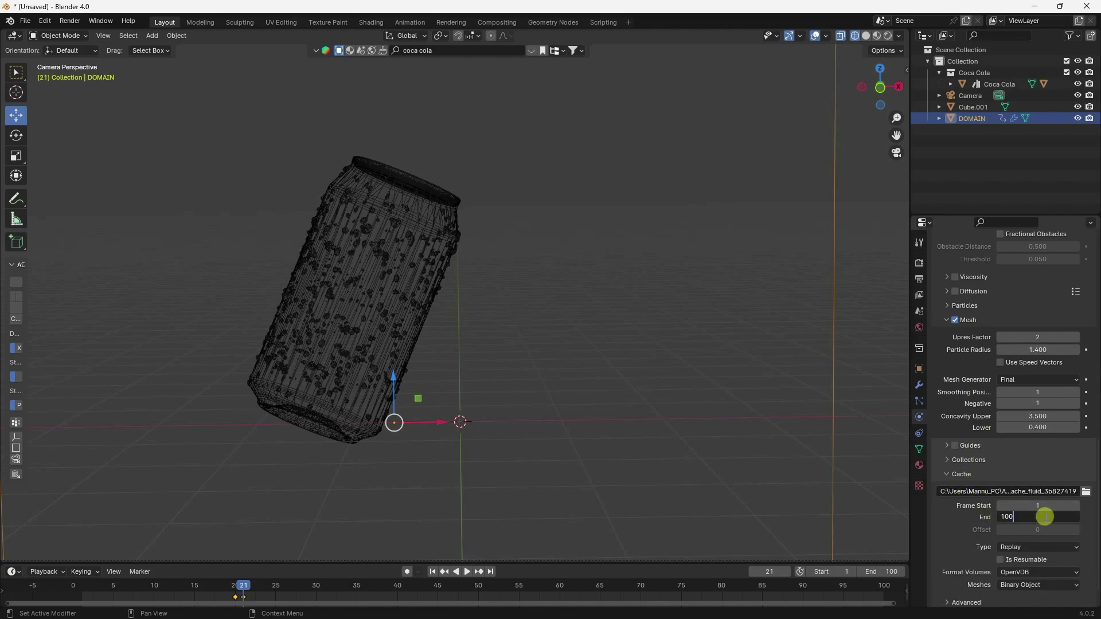
pyautogui.press('Return')
pyautogui.scroll(-2, 965, 537)
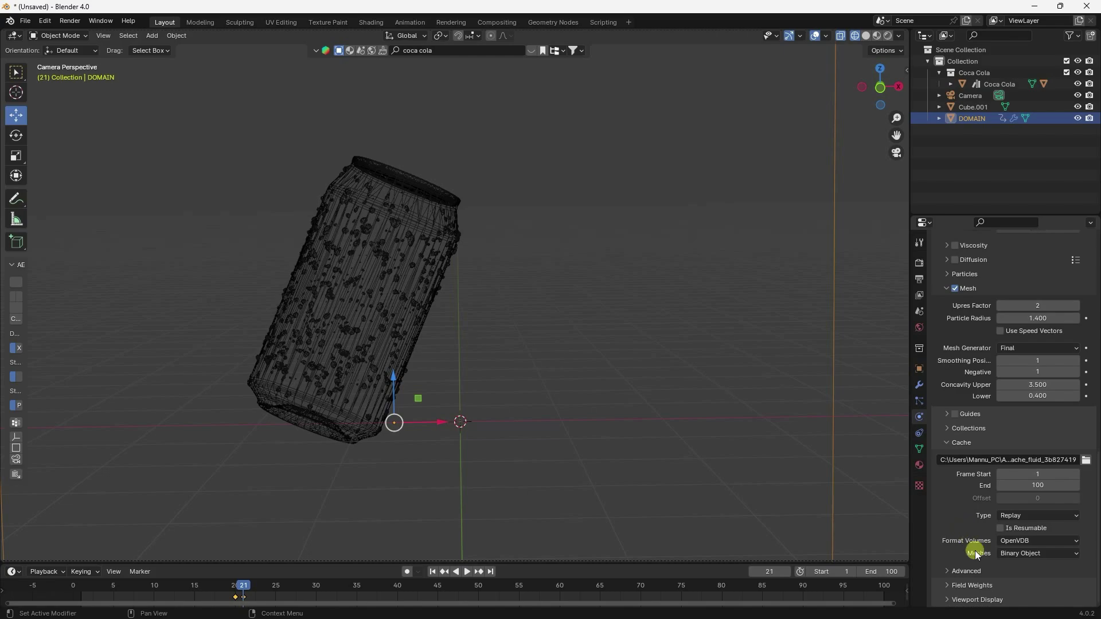
pyautogui.click(1013, 515)
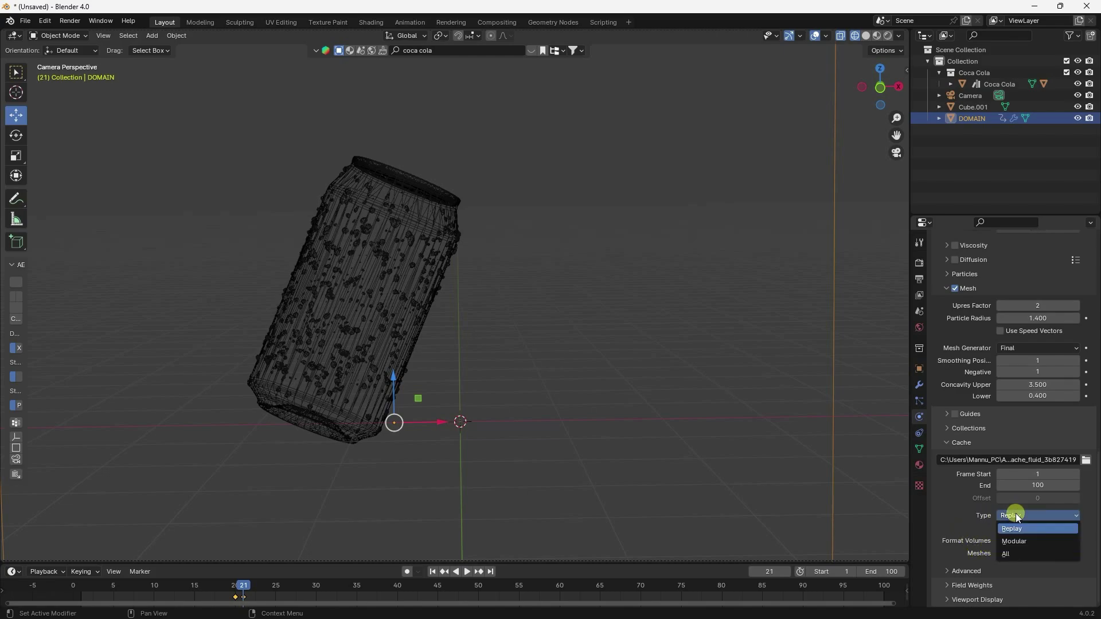
pyautogui.click(1012, 552)
# Set the domain's gravity field weight to 0 and review the rest of the domain settings
pyautogui.scroll(-1, 955, 501)
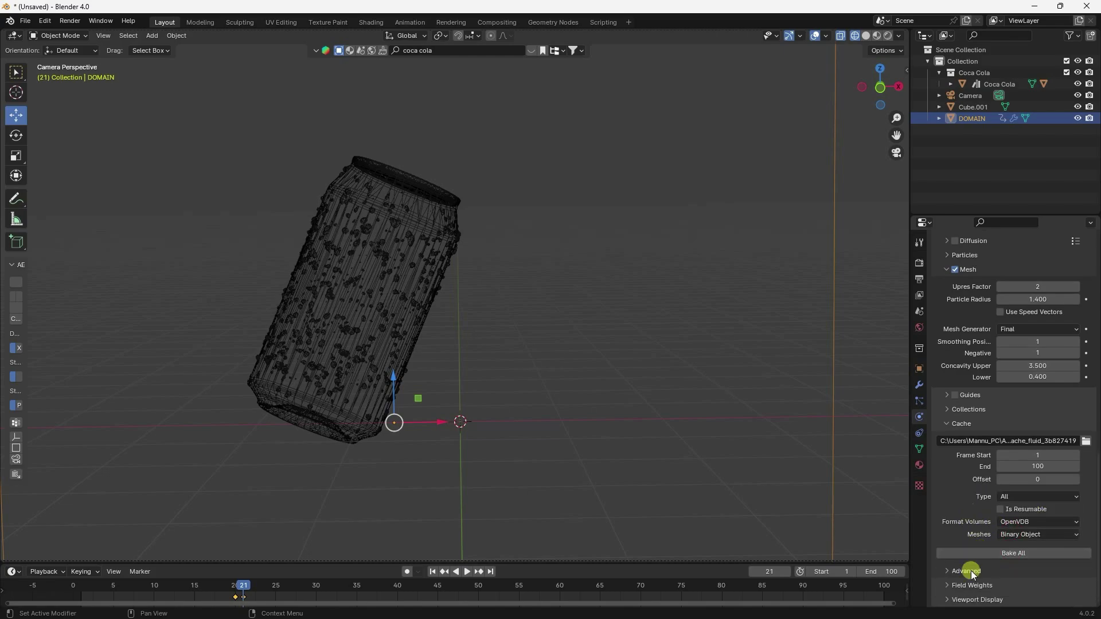
pyautogui.click(951, 585)
pyautogui.scroll(-5, 946, 566)
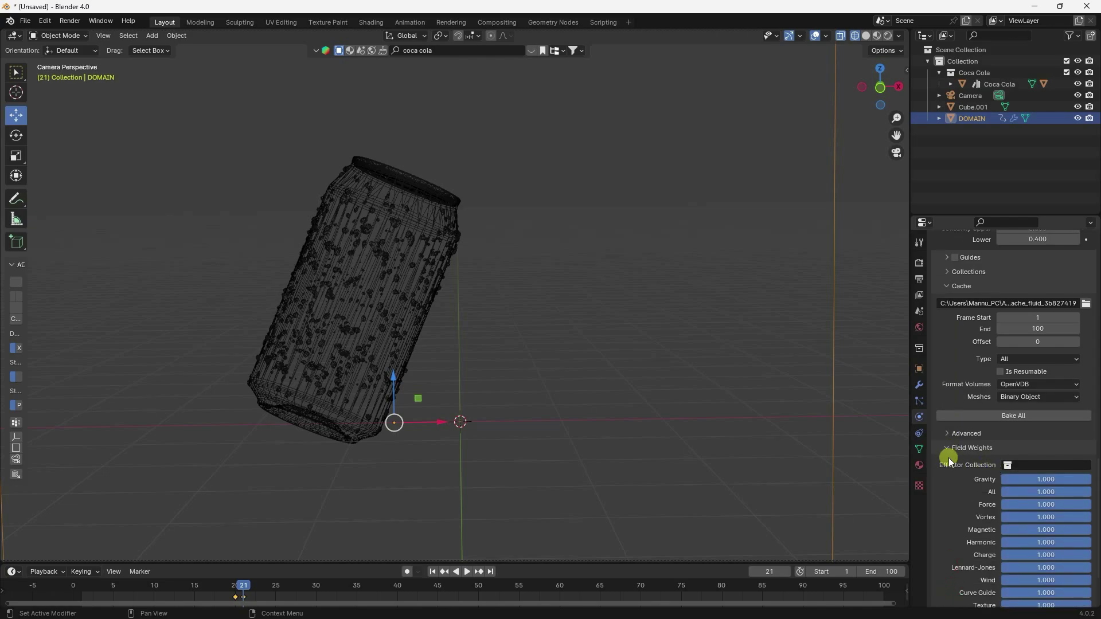
pyautogui.moveTo(1045, 478); pyautogui.dragTo(999, 480)
pyautogui.scroll(15, 981, 510)
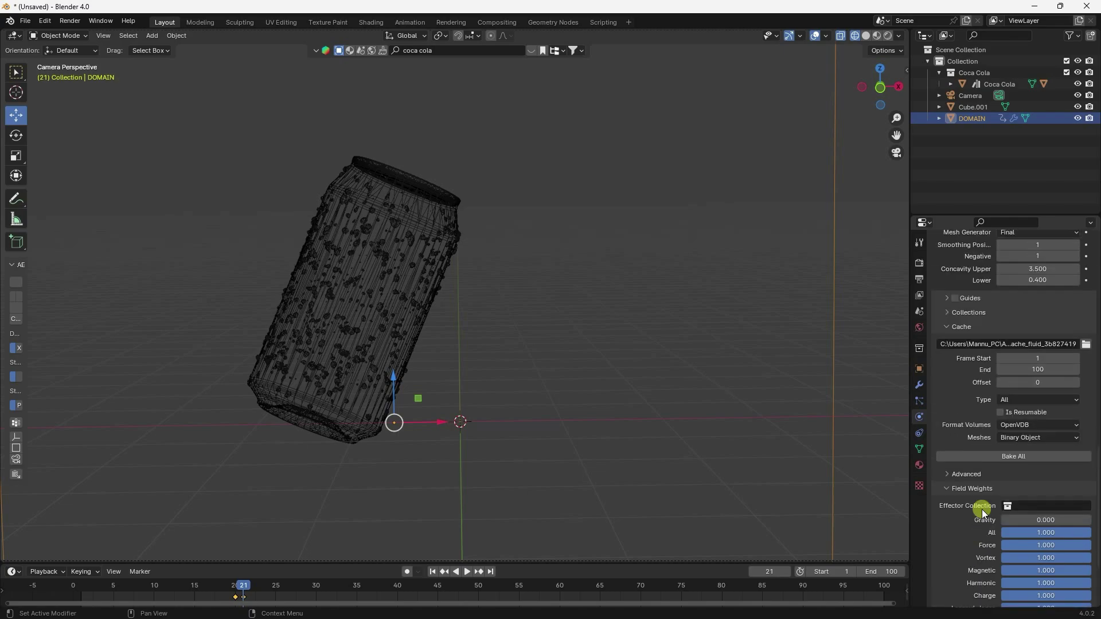
pyautogui.scroll(11, 980, 508)
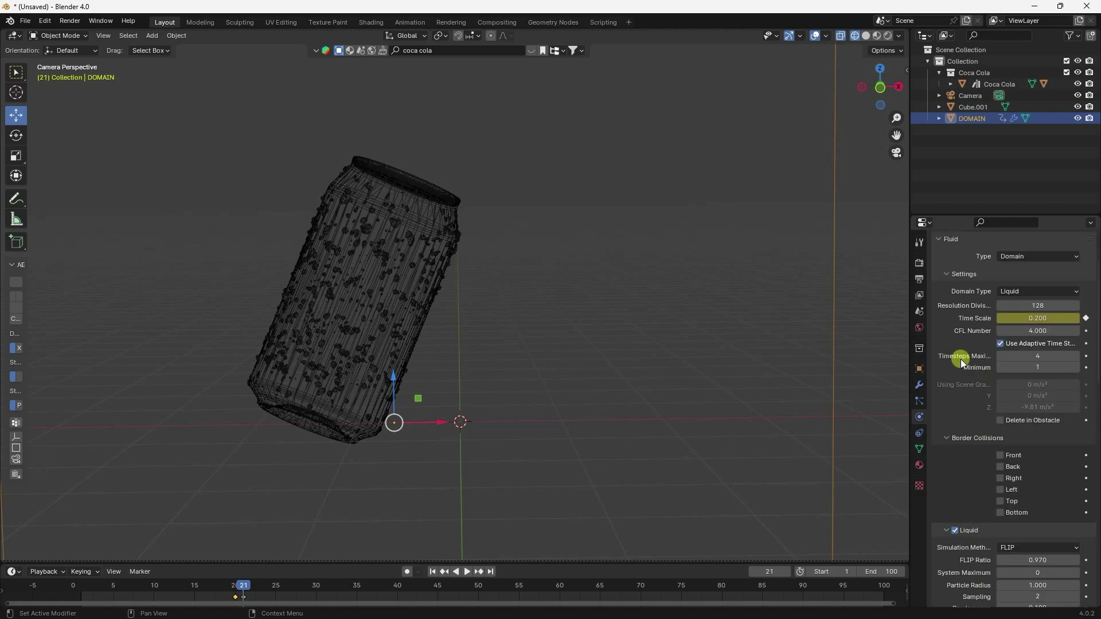
pyautogui.scroll(-20, 976, 393)
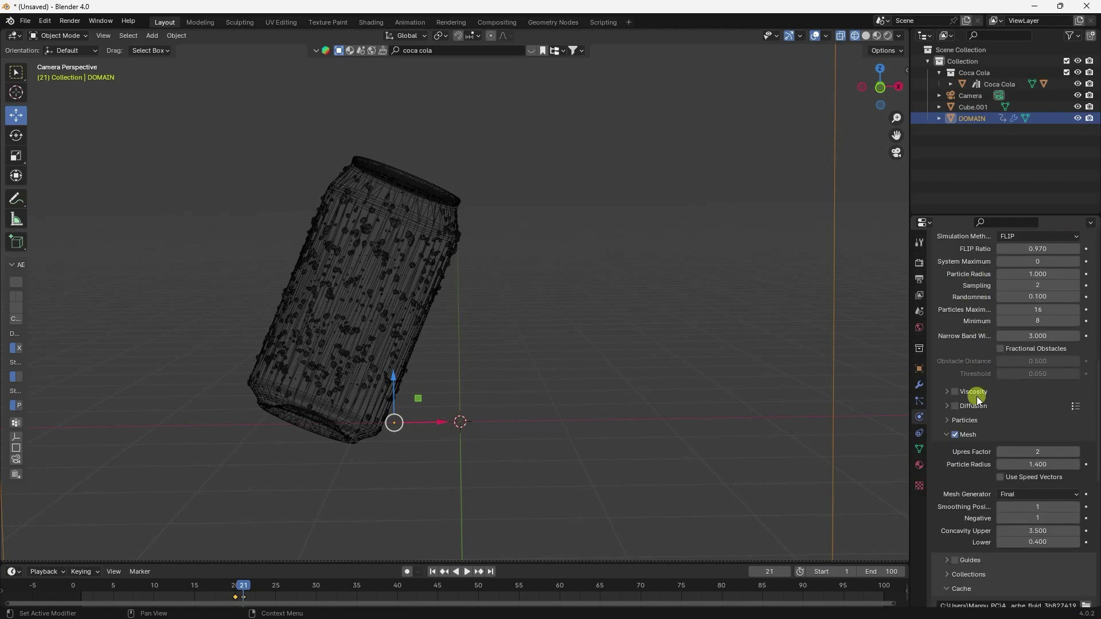
pyautogui.scroll(2, 976, 424)
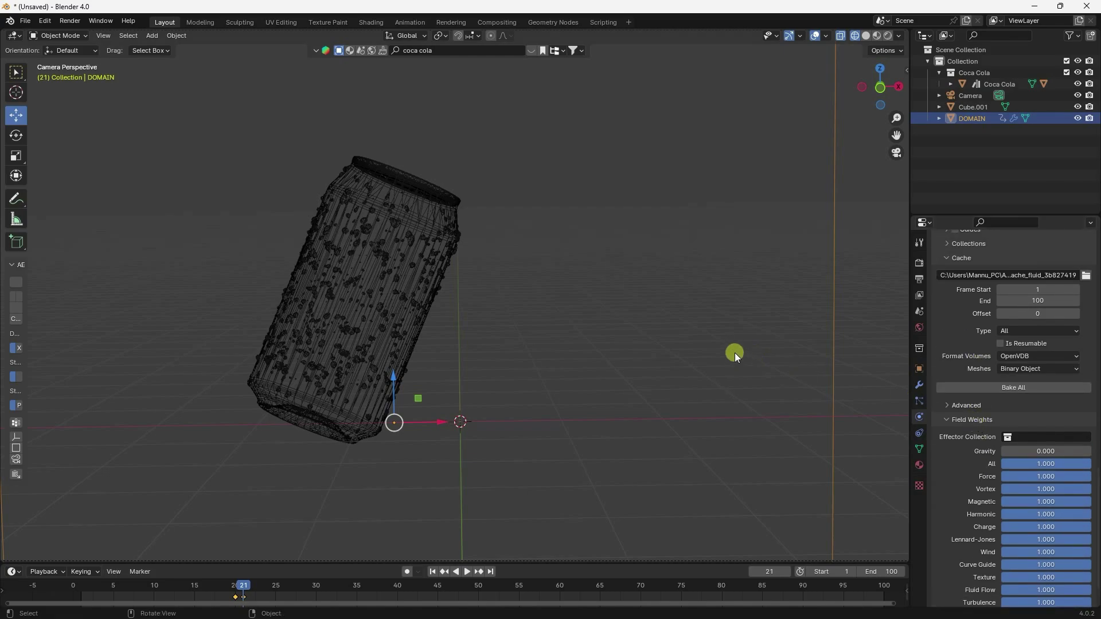
# Add fluid physics to the tilted slab as a Flow object with flow type Liquid
pyautogui.scroll(-5, 645, 341)
pyautogui.click(225, 338)
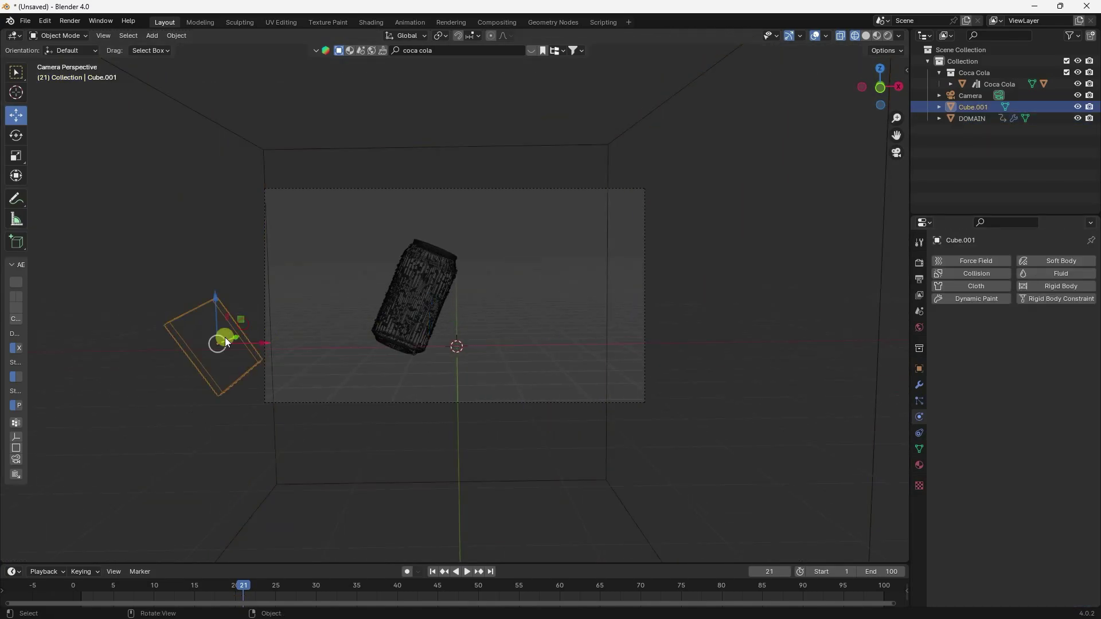
pyautogui.click(215, 343)
pyautogui.click(1058, 272)
pyautogui.click(1014, 335)
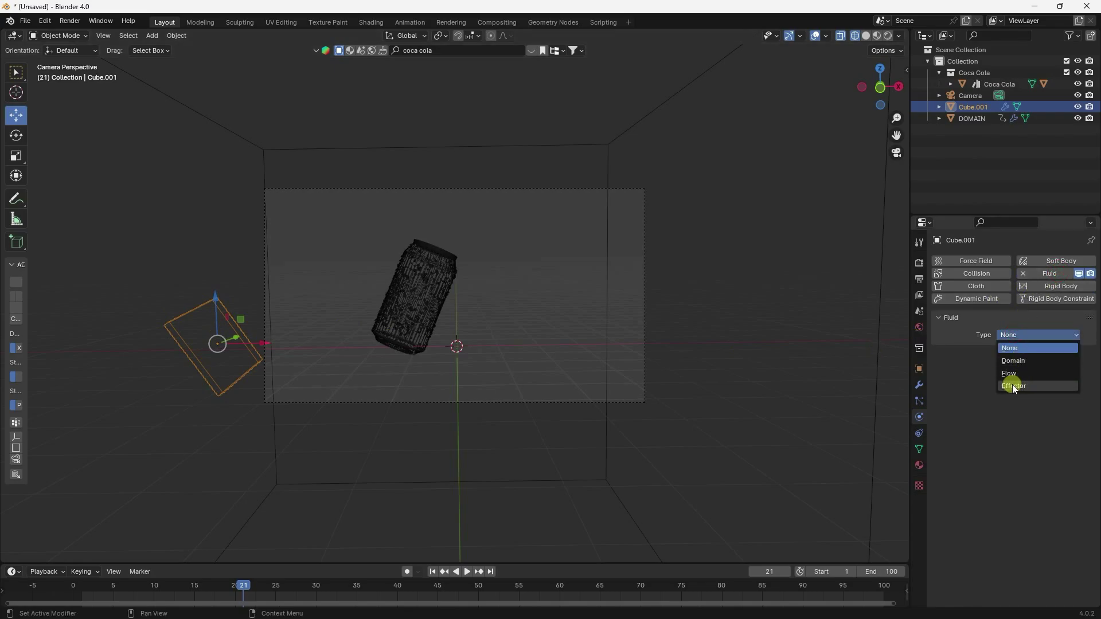
pyautogui.click(1013, 373)
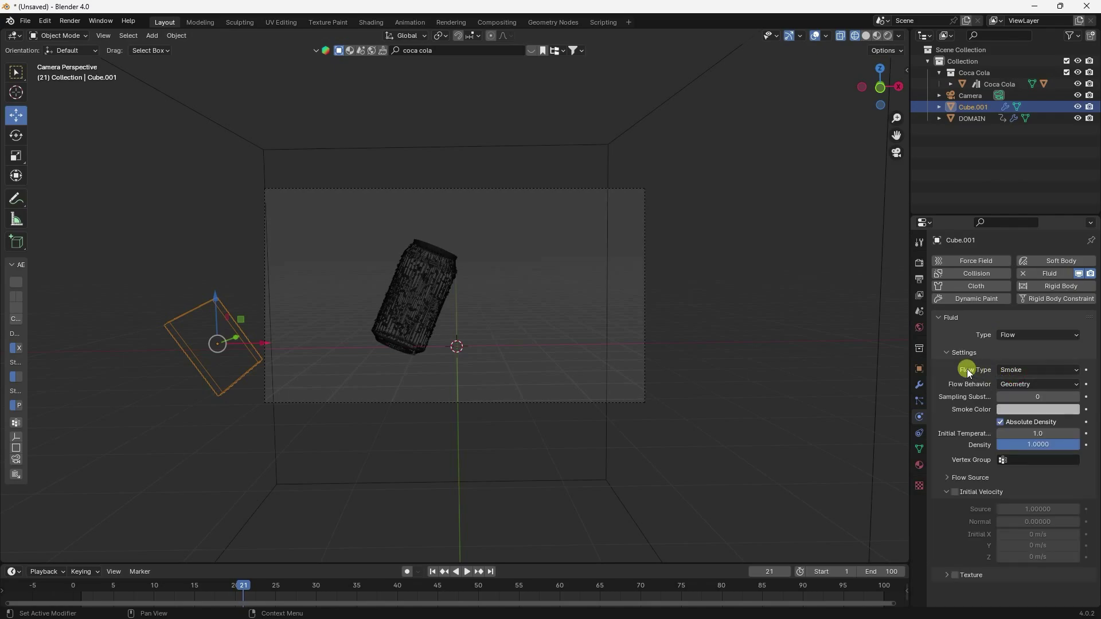
pyautogui.click(1016, 370)
pyautogui.click(1018, 416)
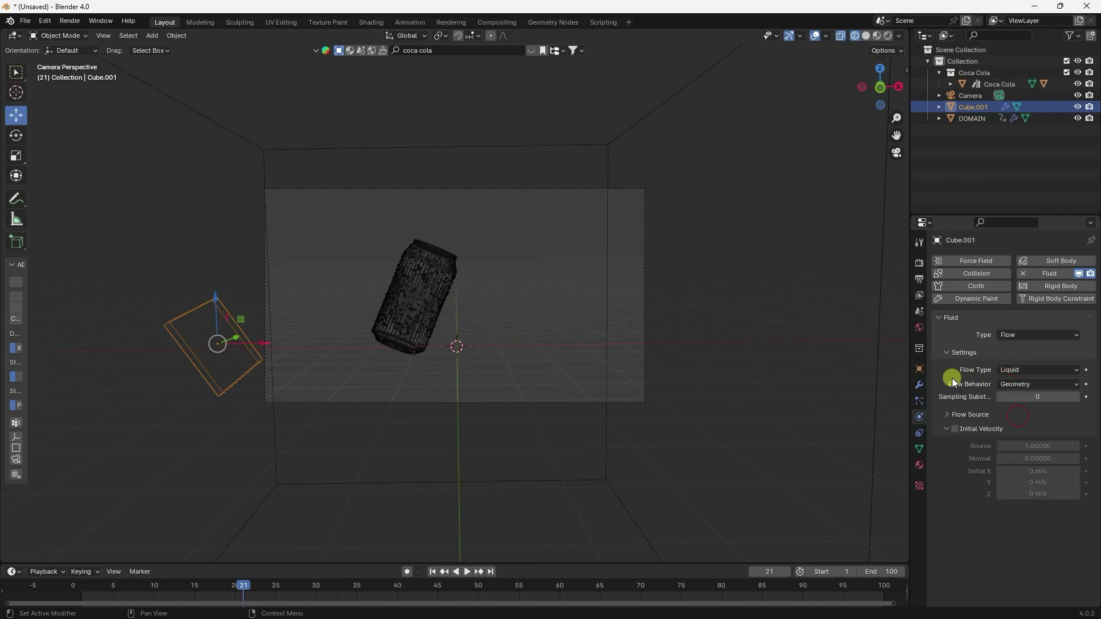
# Set the slab flow's sampling substeps to 2
pyautogui.scroll(4, 575, 317)
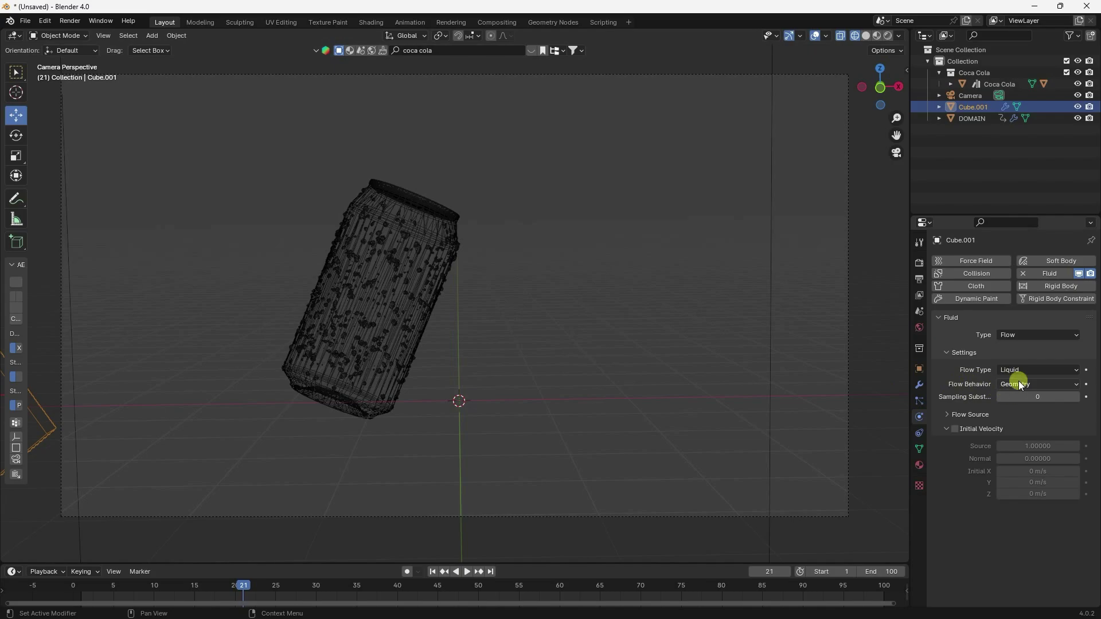
pyautogui.click(1073, 397)
pyautogui.click(1073, 396)
# Select the Coca Cola can with its whole hierarchy and give the can fluid physics of type Effector
pyautogui.scroll(-3, 665, 374)
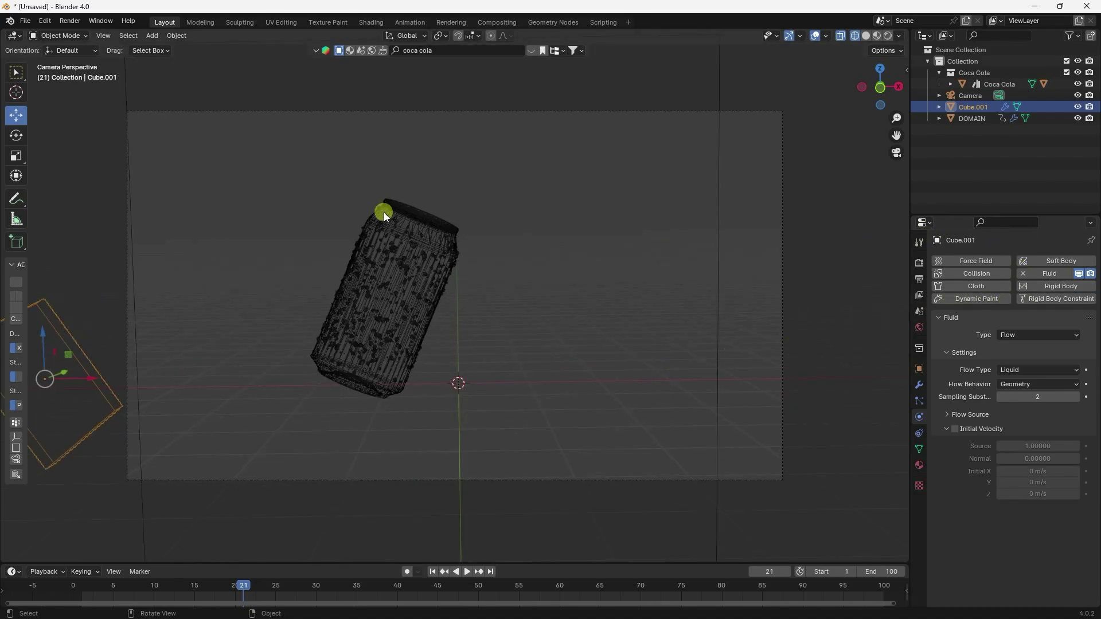
pyautogui.click(410, 255)
pyautogui.click(387, 249)
pyautogui.scroll(2, 429, 218)
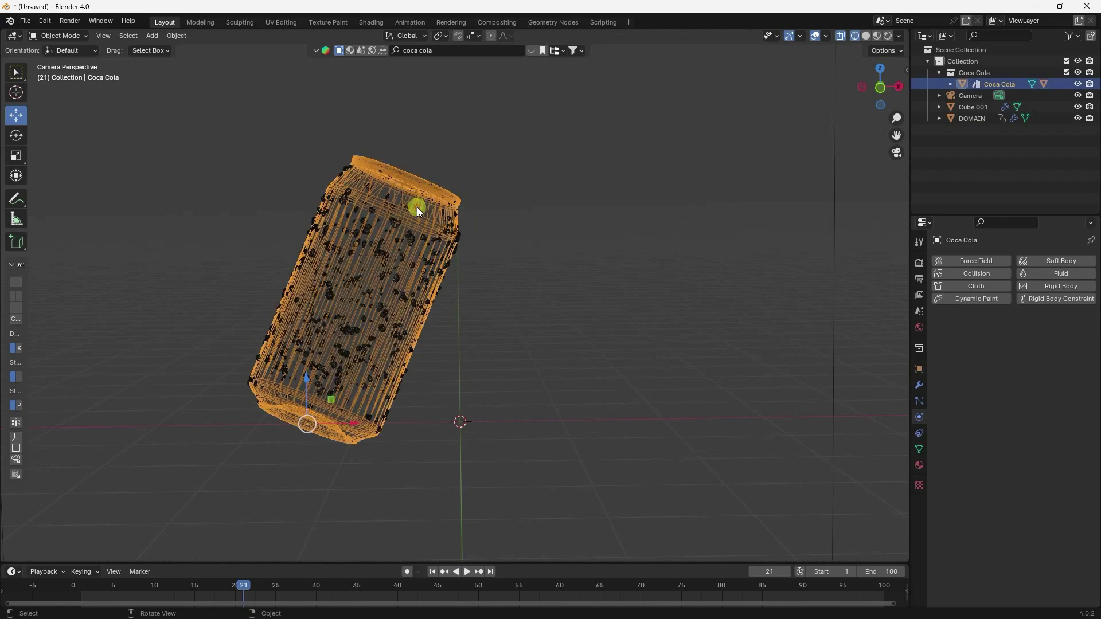
pyautogui.rightClick(1012, 85)
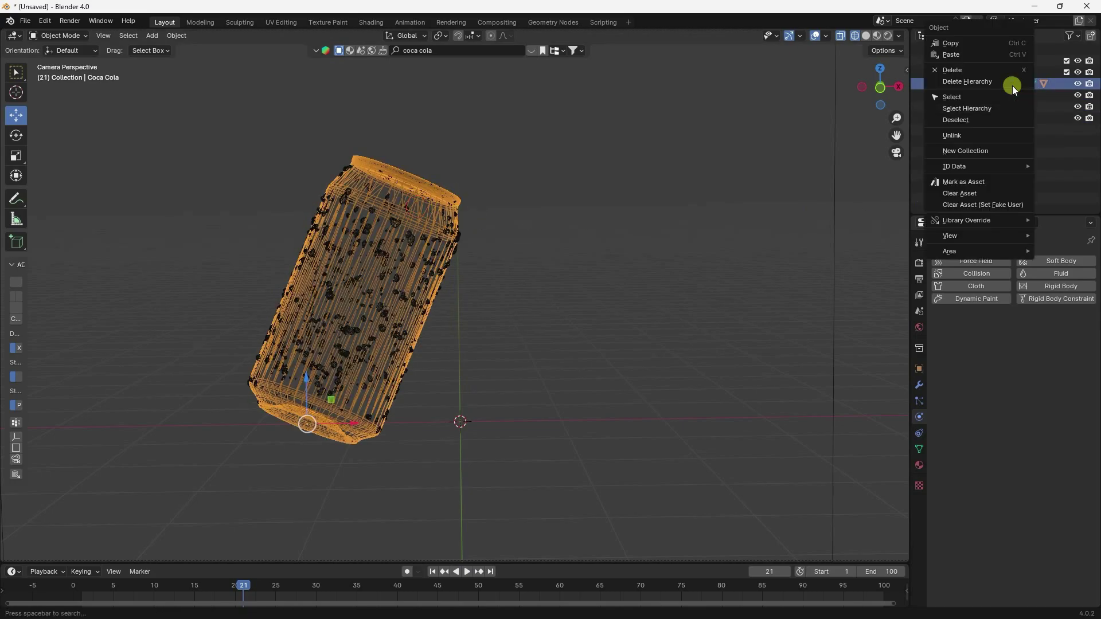
pyautogui.click(972, 110)
pyautogui.click(1062, 274)
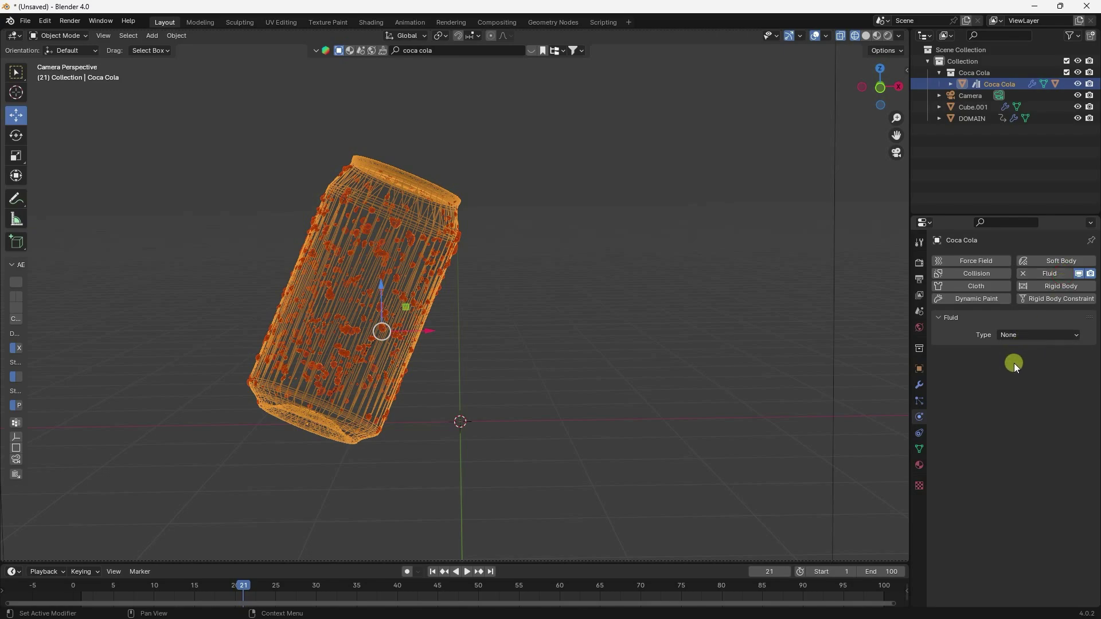
pyautogui.click(1013, 334)
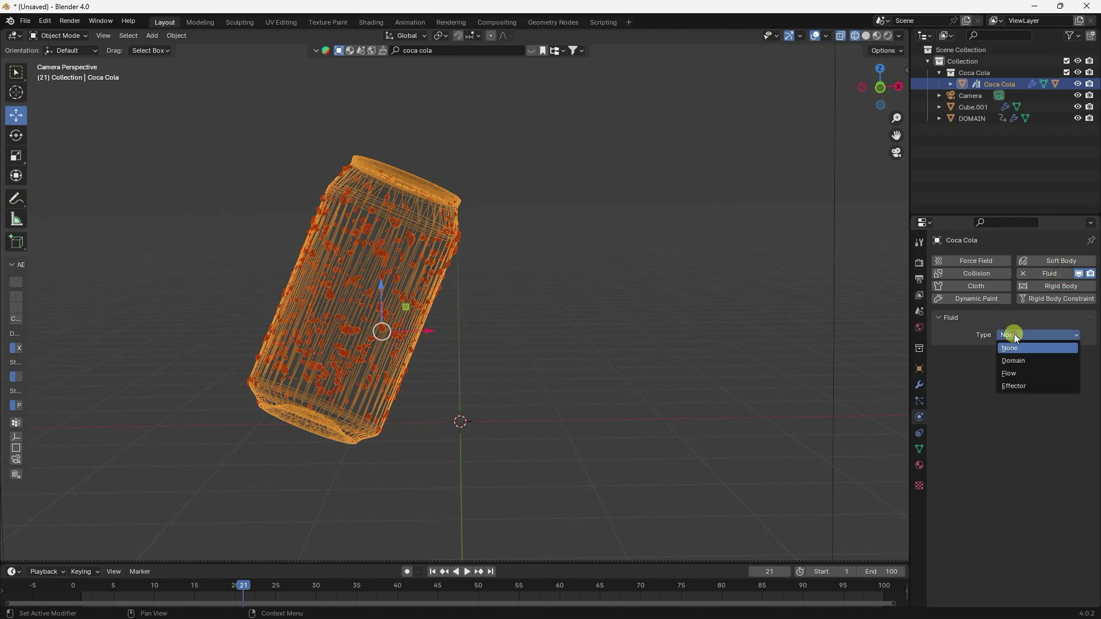
pyautogui.click(1016, 387)
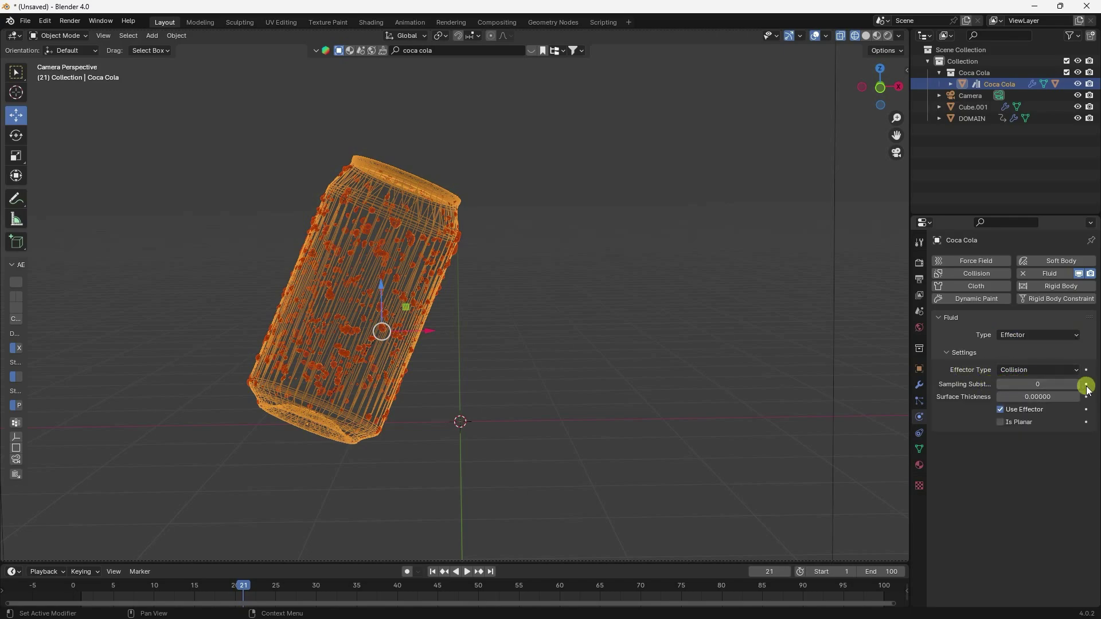
# Set the can effector's sampling substeps to 2 and deselect the can
pyautogui.click(1077, 388)
pyautogui.click(1077, 389)
pyautogui.click(614, 252)
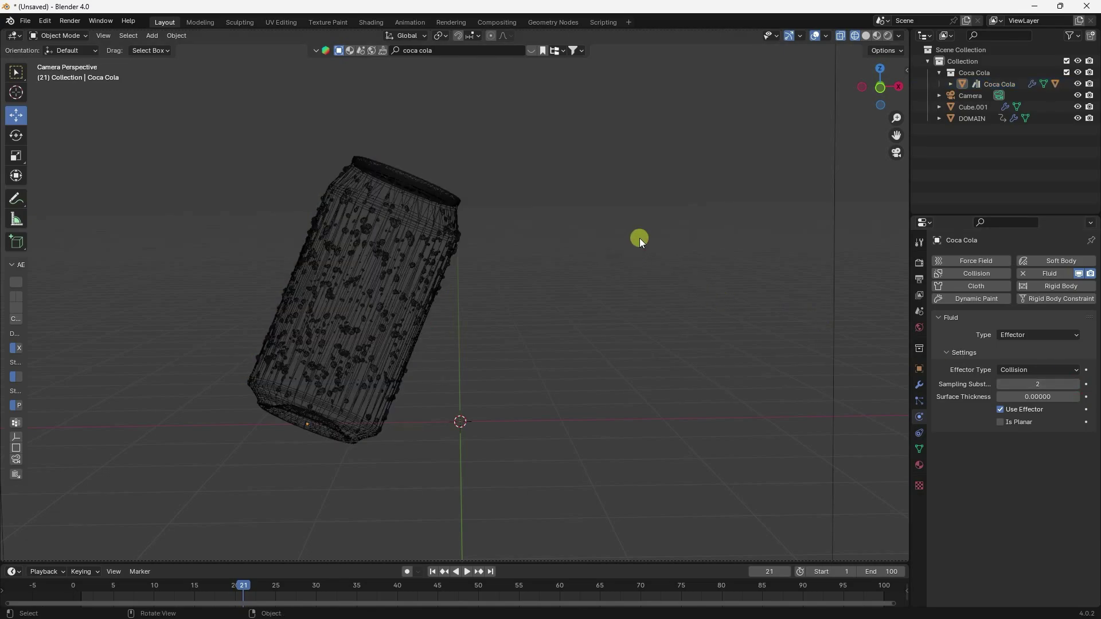
# Add a Force type force field to the scene
pyautogui.scroll(-3, 395, 289)
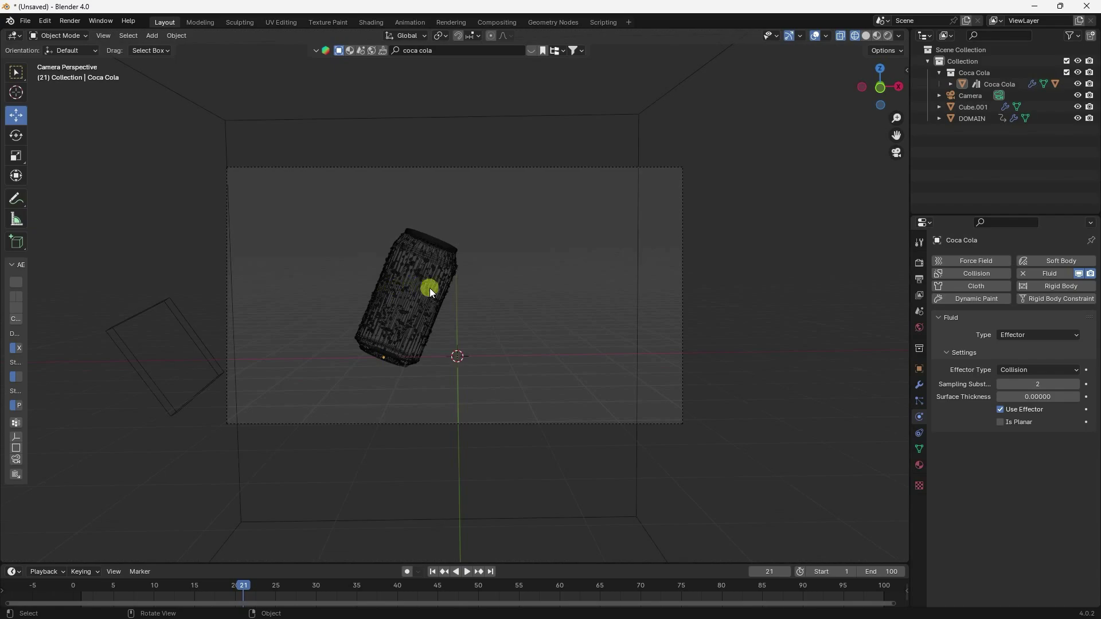
pyautogui.scroll(5, 433, 288)
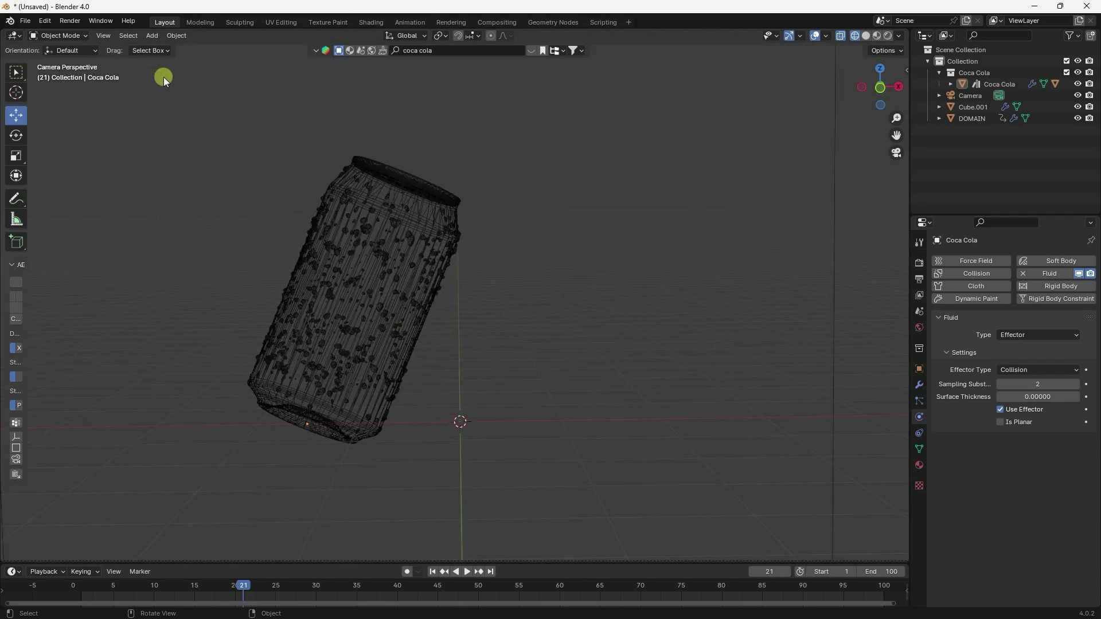
pyautogui.click(153, 35)
pyautogui.moveTo(188, 245)
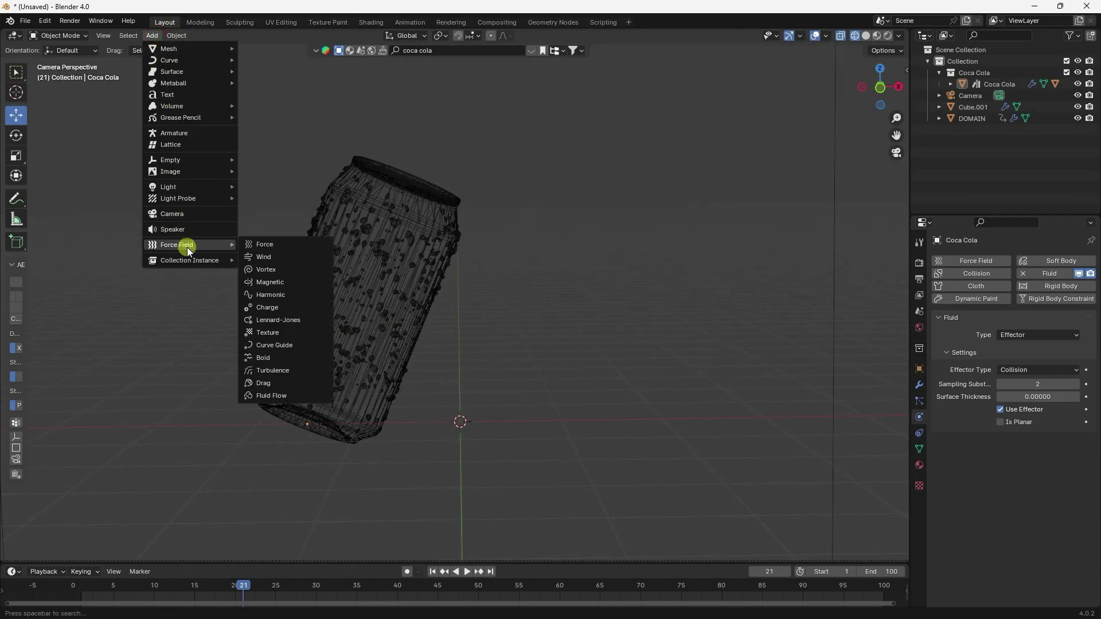
pyautogui.click(270, 245)
# Raise the force field by about 1.7 m along Z and shift it to the right of the can's upper part
pyautogui.scroll(-3, 454, 325)
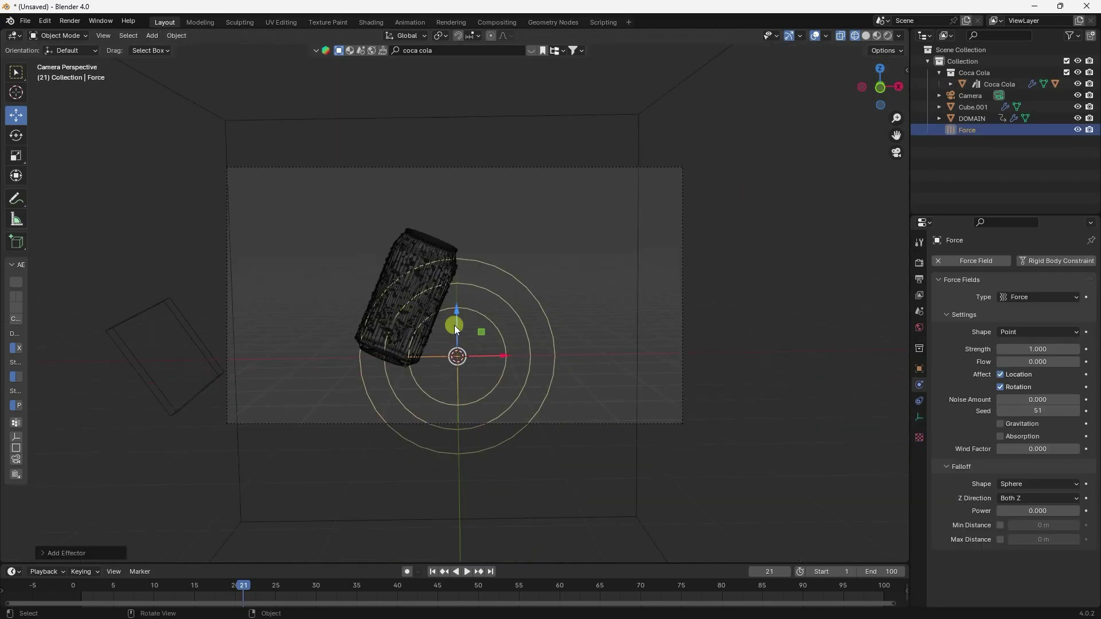
pyautogui.scroll(2, 460, 325)
pyautogui.press('g')
pyautogui.press('z')
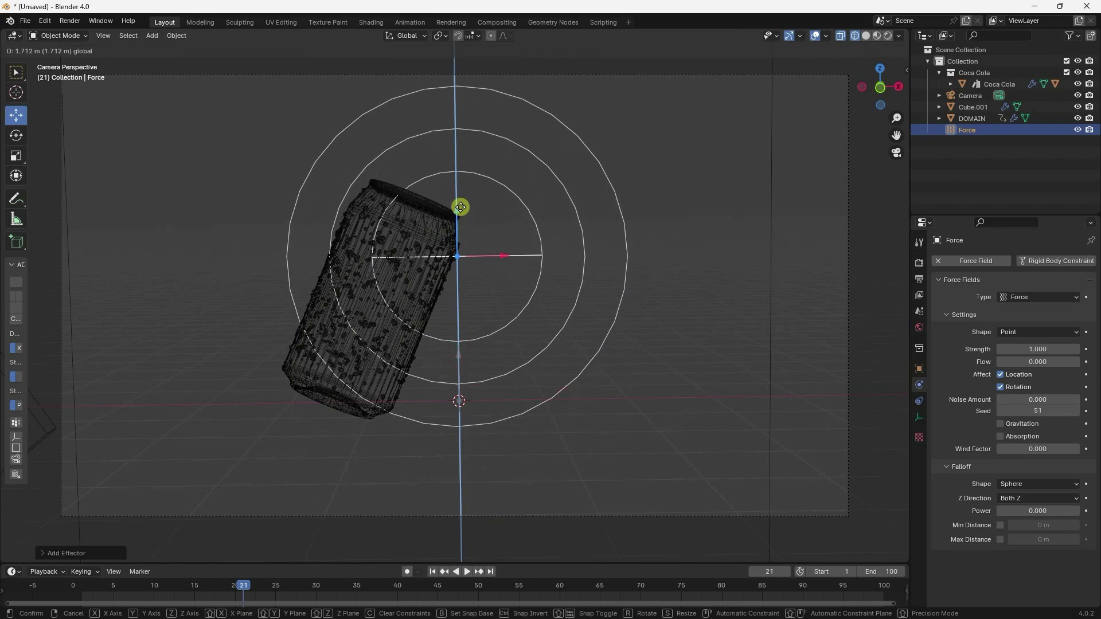
pyautogui.click(460, 206)
pyautogui.moveTo(493, 256); pyautogui.dragTo(628, 185)
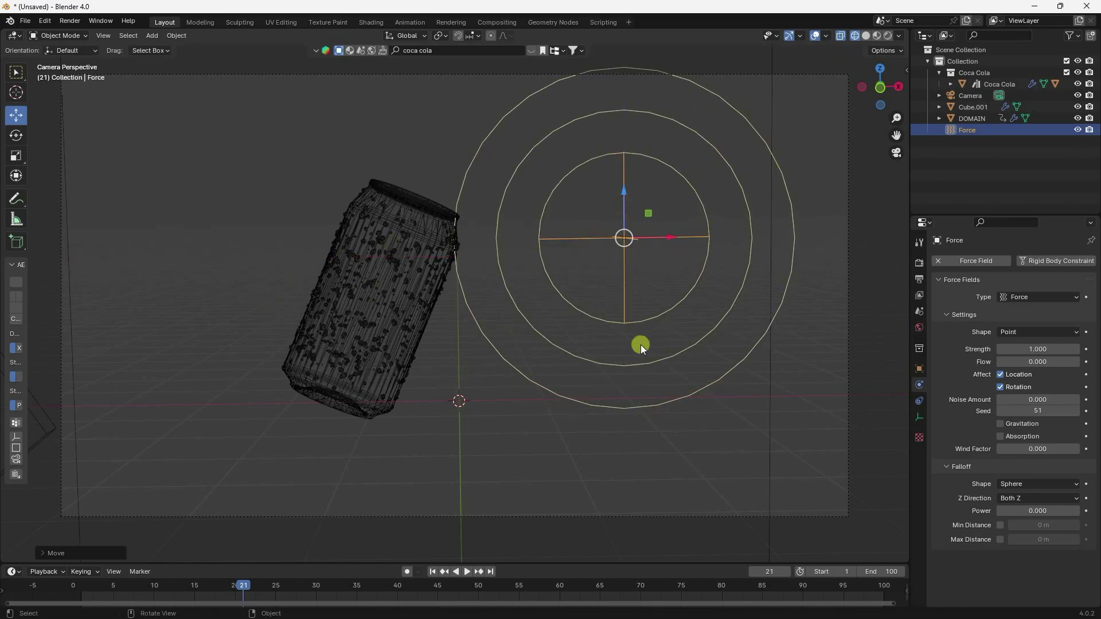
# Return the animation to frame 1 and set the force field's strength to -5
pyautogui.click(433, 572)
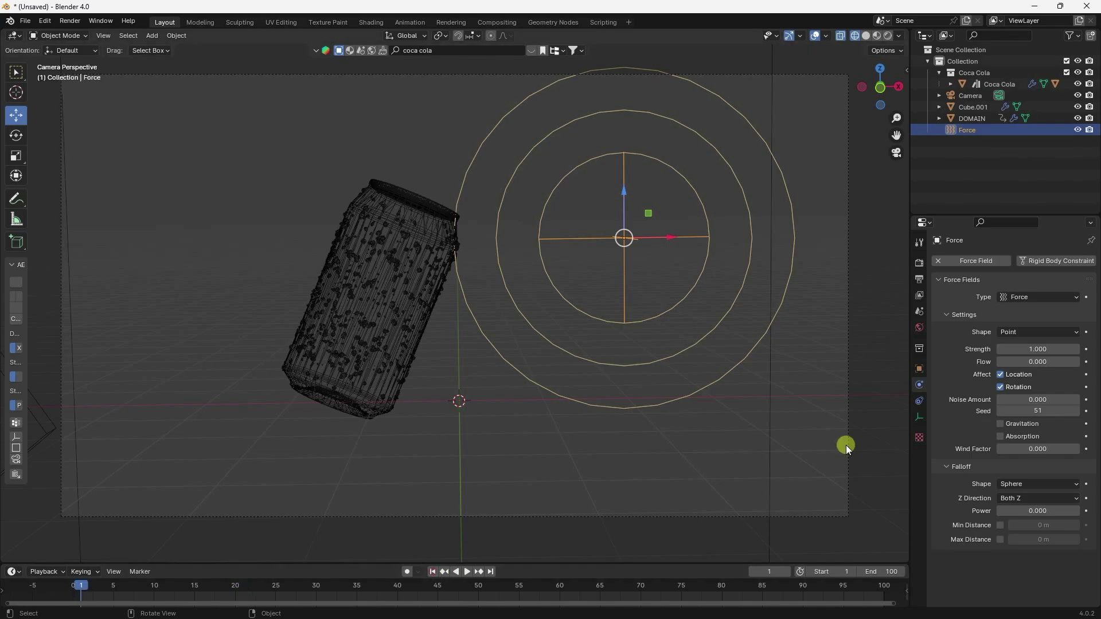
pyautogui.click(1029, 350)
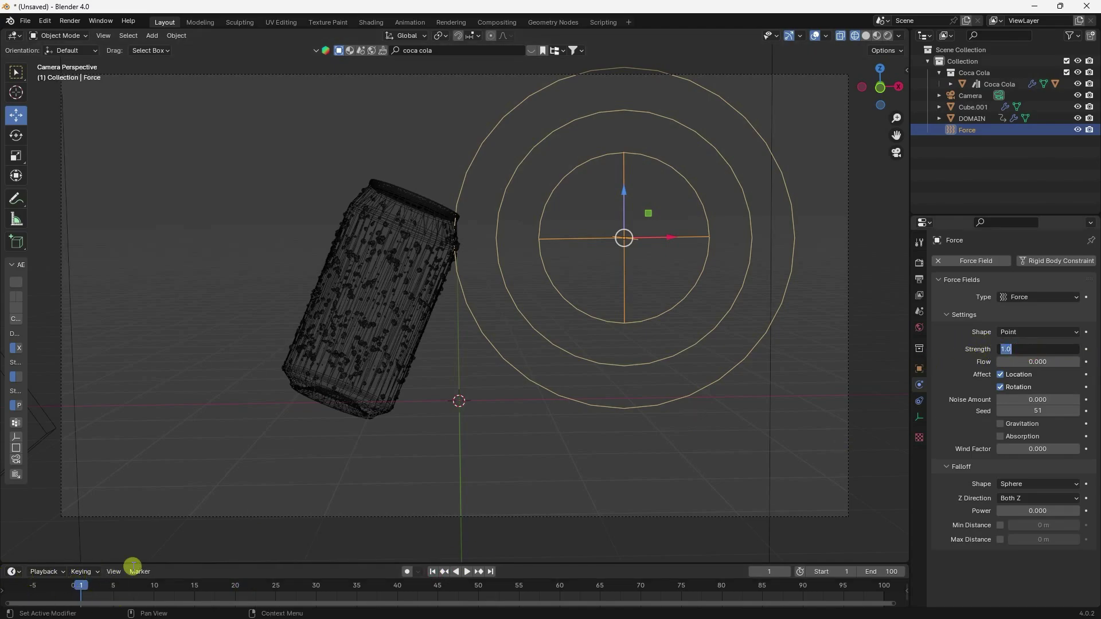
pyautogui.write('-5')
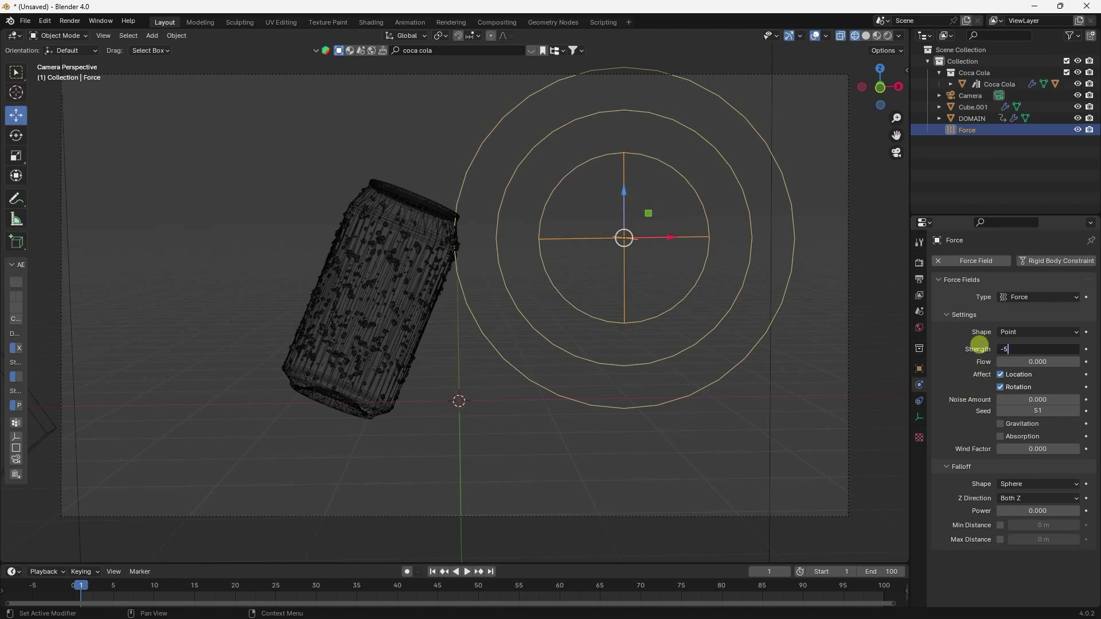
pyautogui.press('Return')
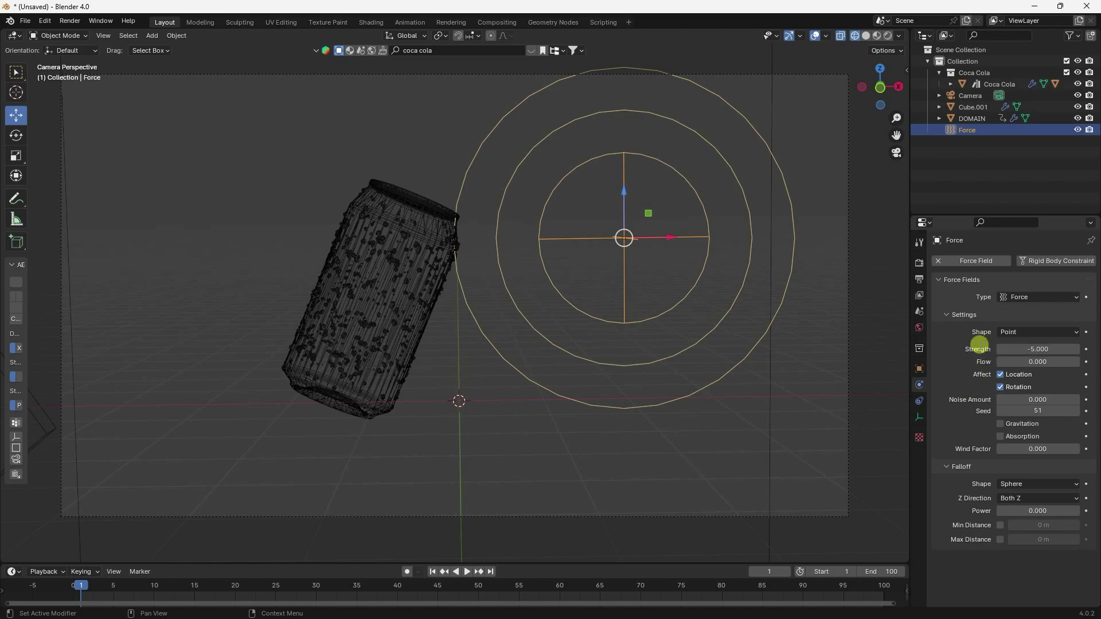
# Keyframe the force field's strength at -5 on frame 1 and at 0 on frame 20
pyautogui.click(1085, 349)
pyautogui.moveTo(236, 580); pyautogui.dragTo(233, 586)
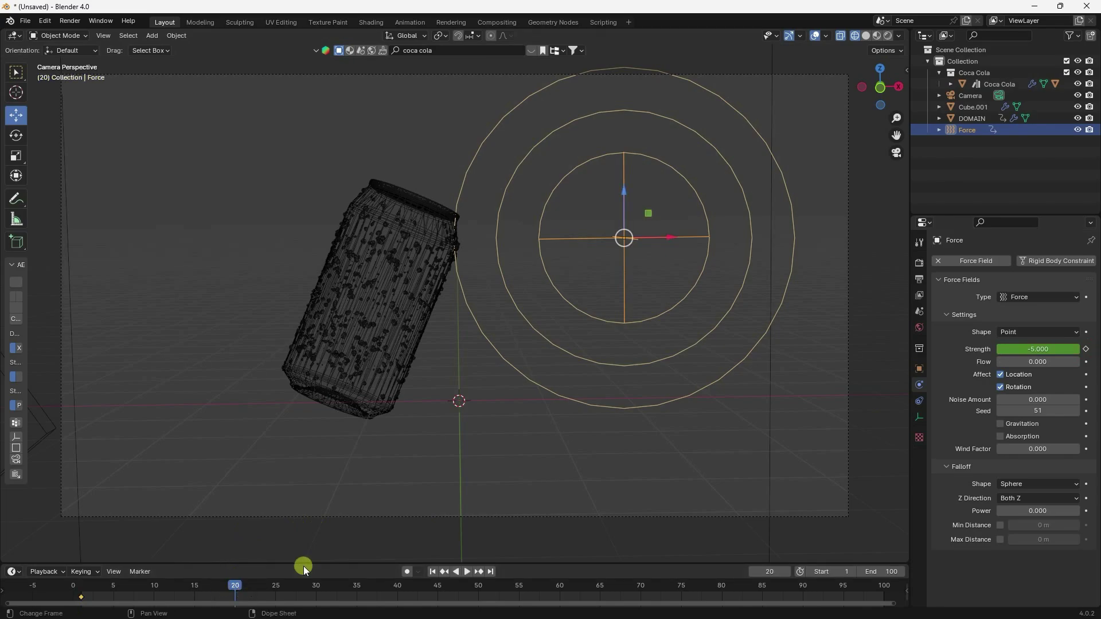
pyautogui.click(1048, 347)
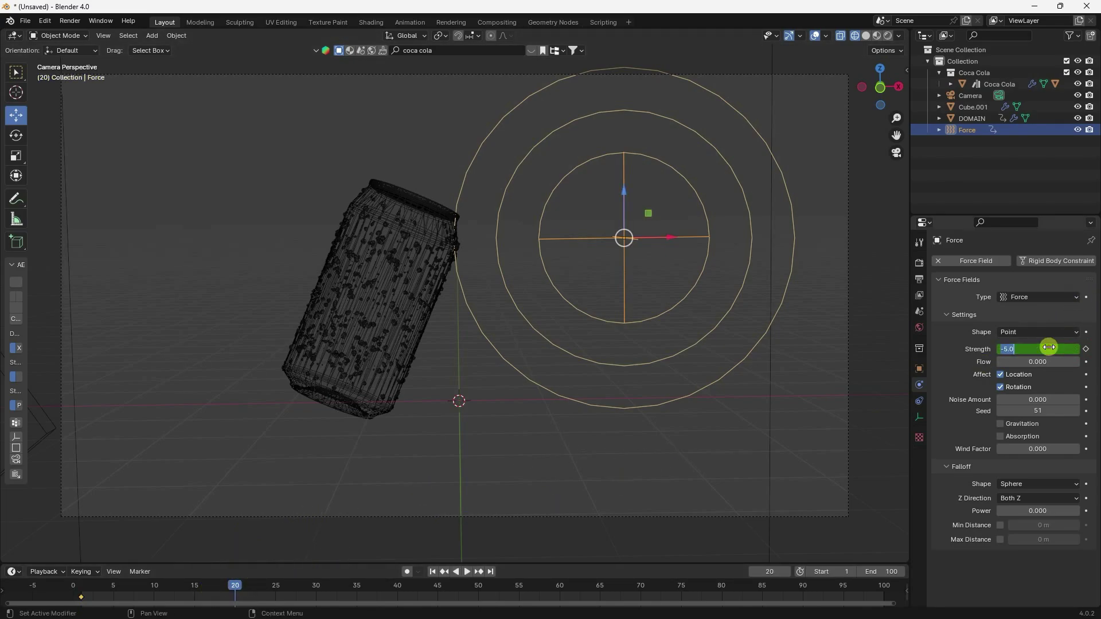
pyautogui.press('Return')
pyautogui.click(1085, 348)
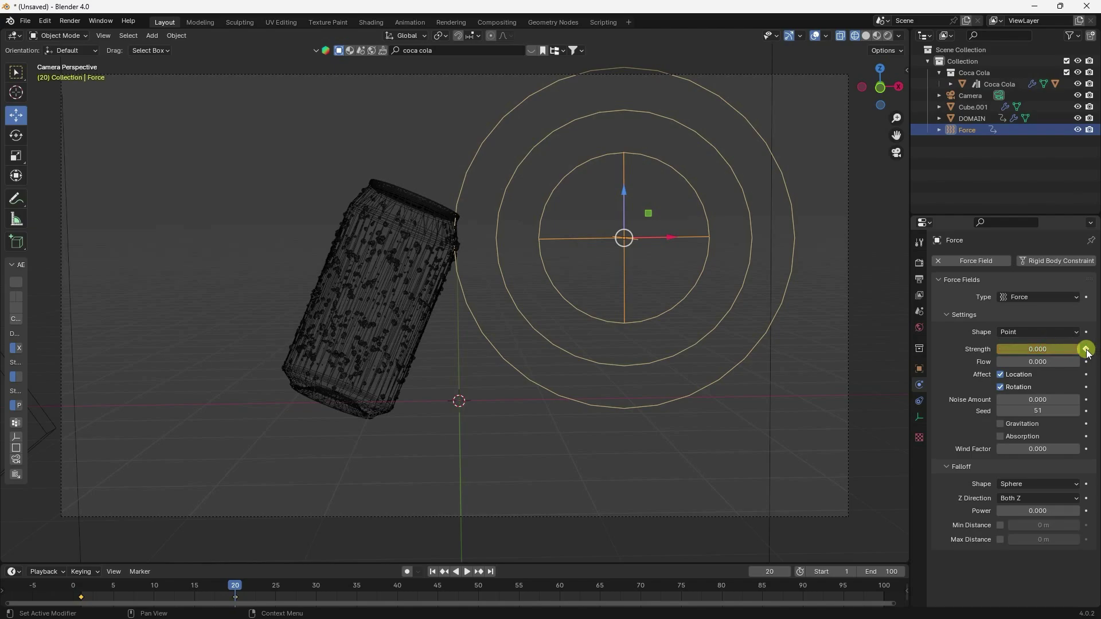
# Bake the entire fluid simulation of the DOMAIN object for frames 1 to 100
pyautogui.moveTo(648, 377); pyautogui.dragTo(411, 425, button='middle')
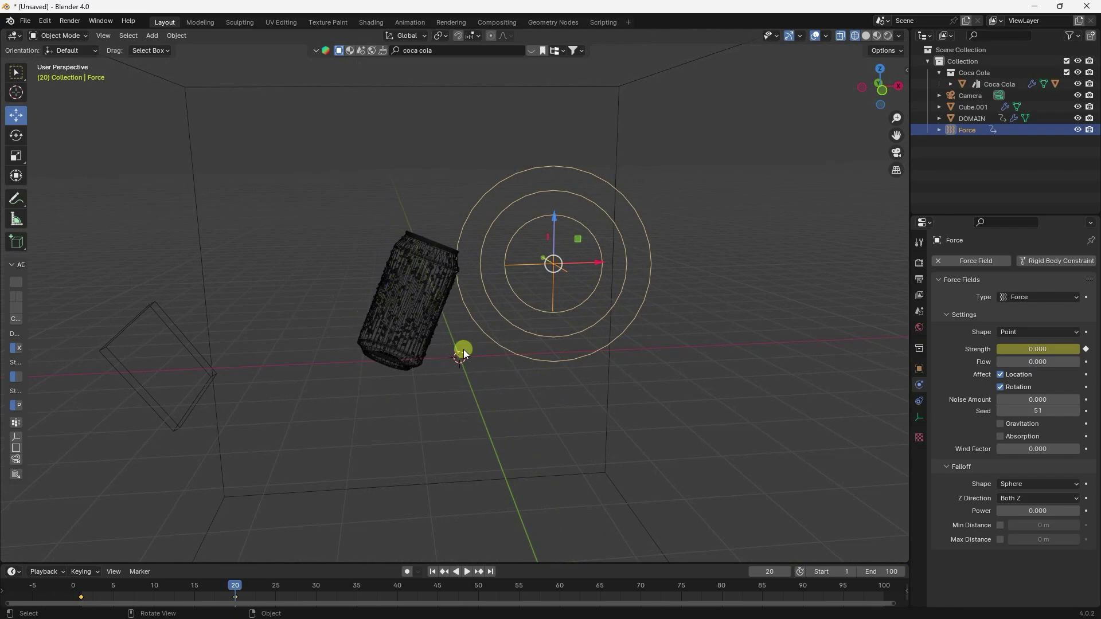
pyautogui.click(972, 118)
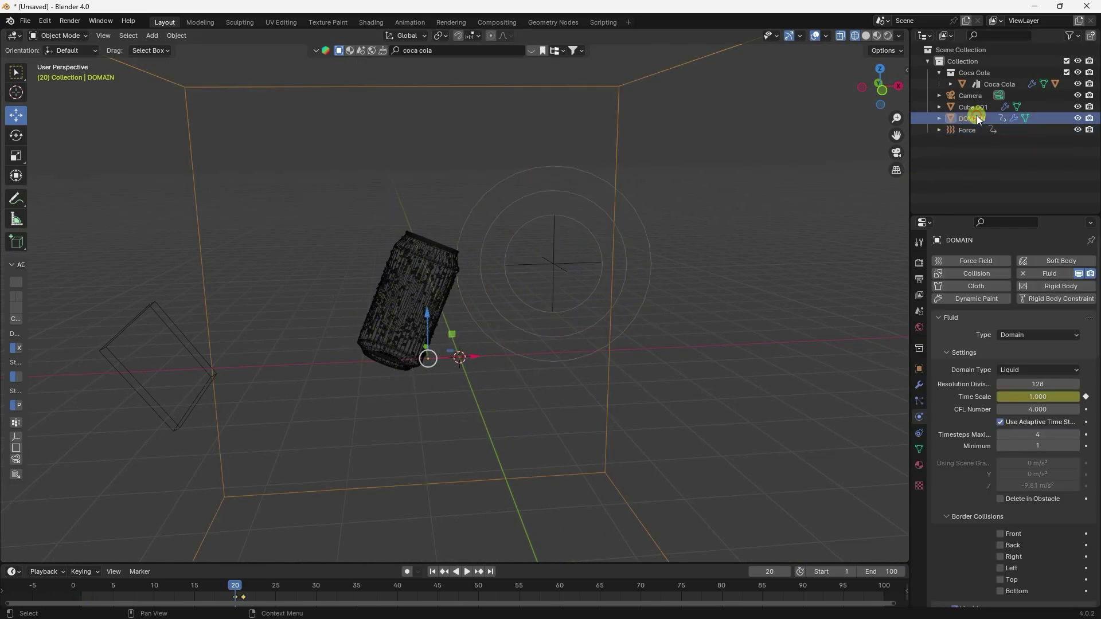
pyautogui.scroll(-10, 946, 448)
pyautogui.scroll(-15, 968, 418)
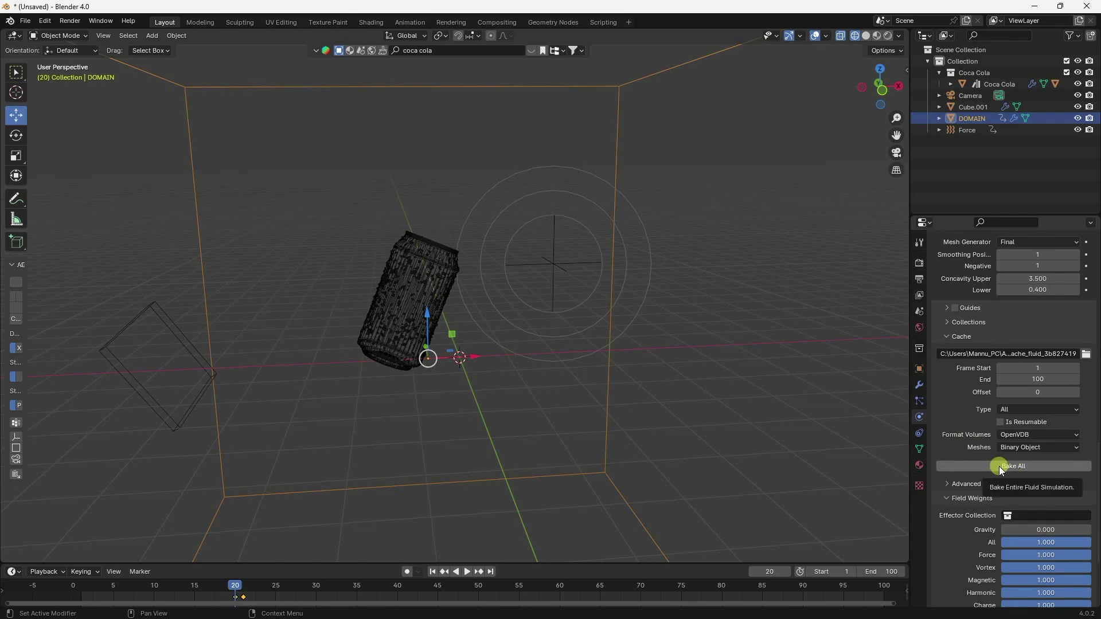
pyautogui.click(998, 466)
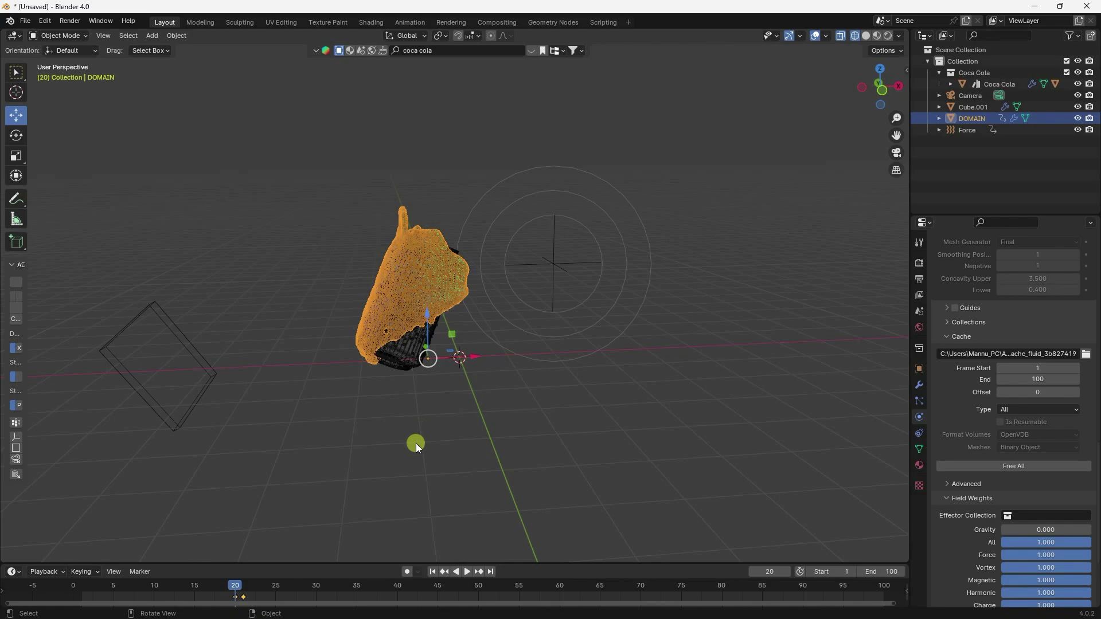
# Play the baked splash from frame 1 to the end in the camera view
pyautogui.press('KP_0')
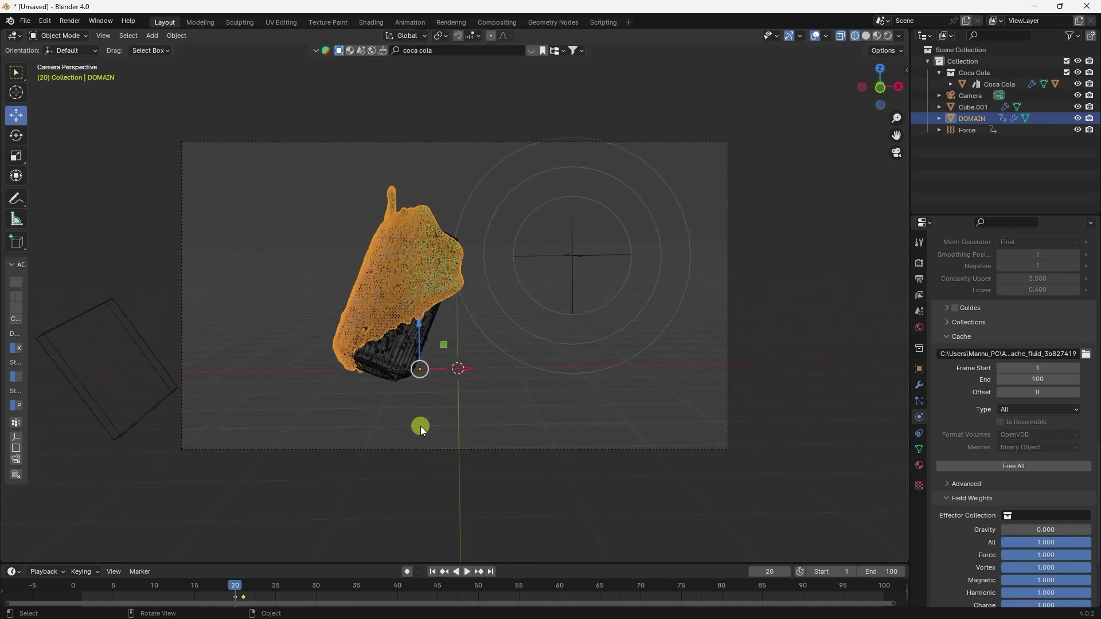
pyautogui.click(432, 571)
pyautogui.scroll(4, 397, 353)
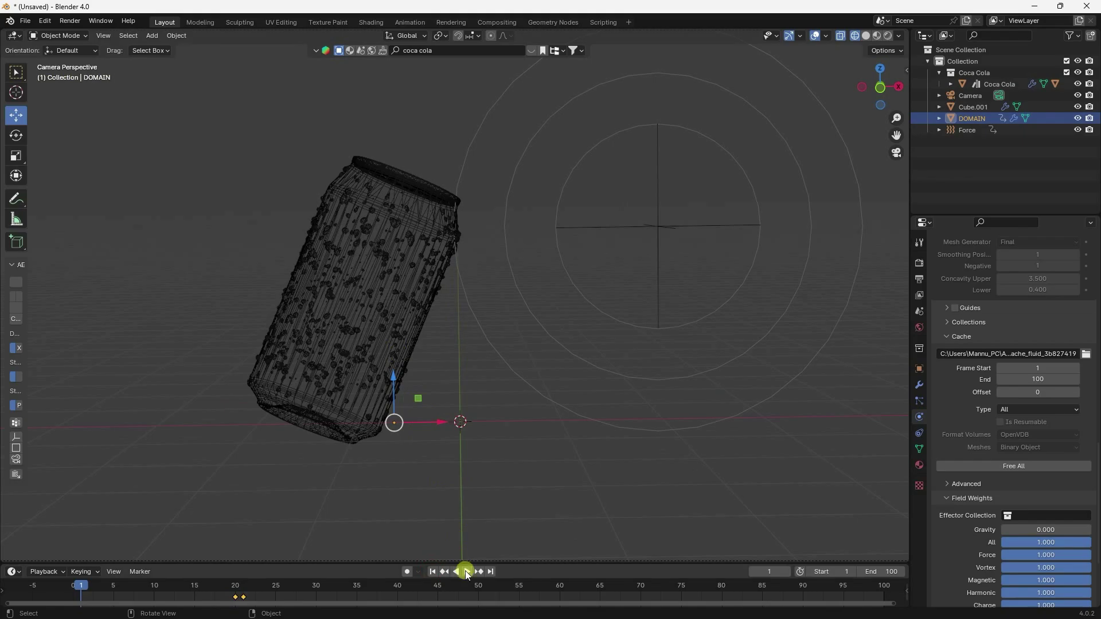
pyautogui.click(466, 572)
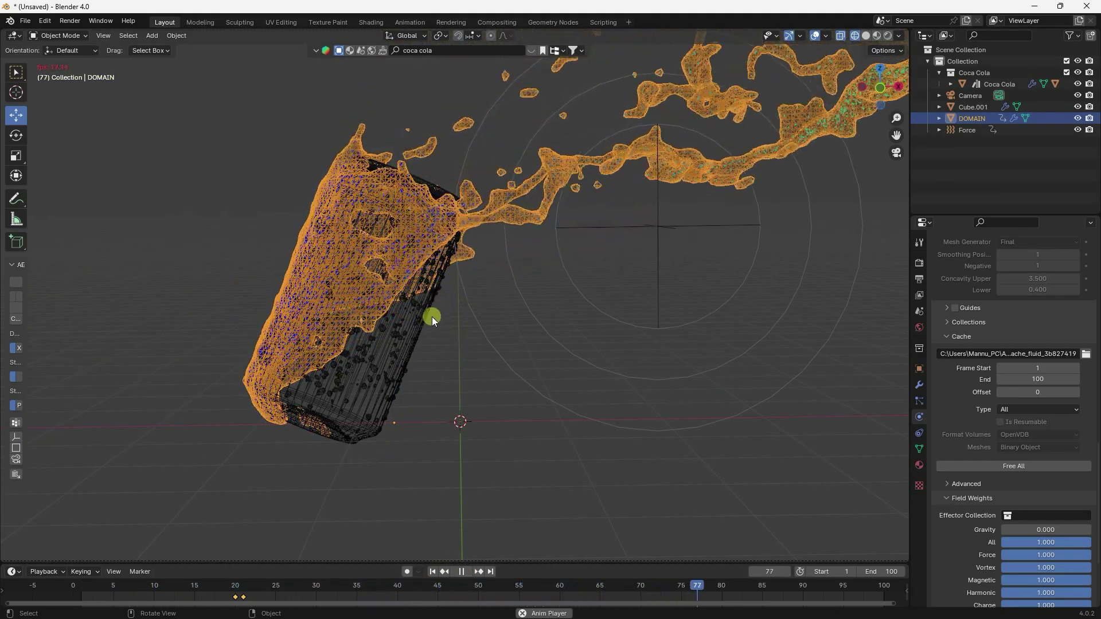
pyautogui.click(461, 572)
pyautogui.press('KP_0')
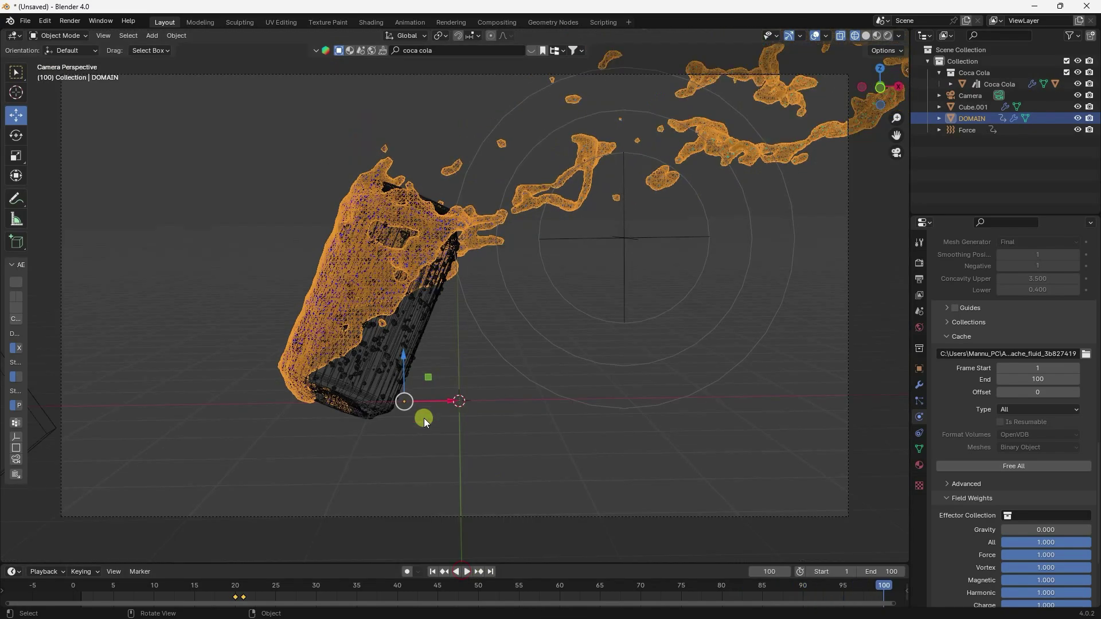
# Replay the liquid animation twice from the first frame, pausing mid-splash to examine its shape and stopping at frame 52
pyautogui.click(432, 572)
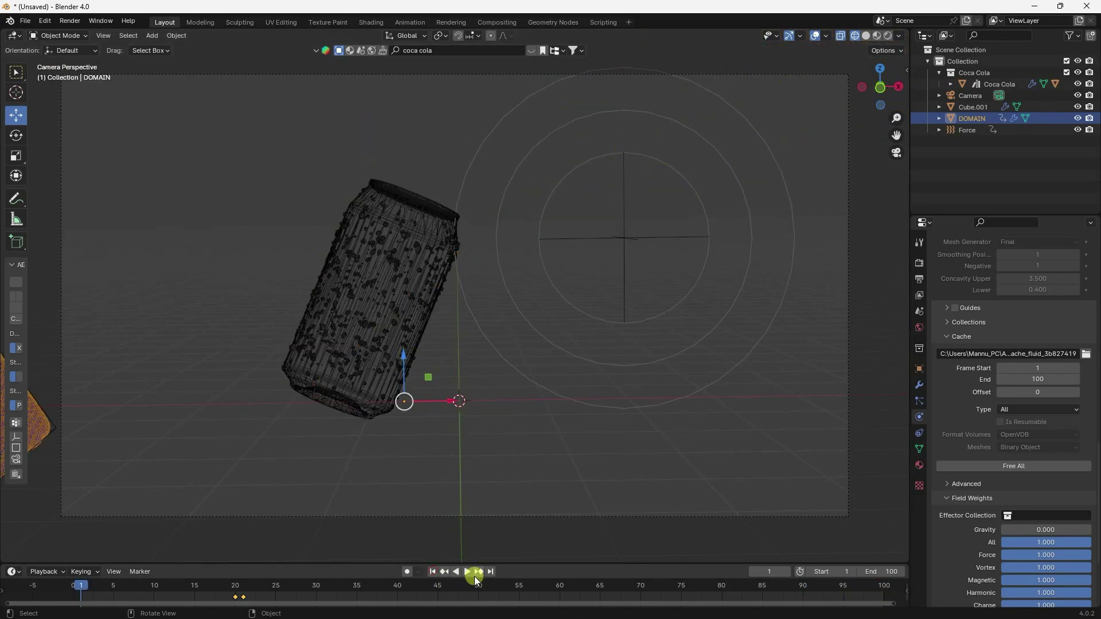
pyautogui.click(466, 572)
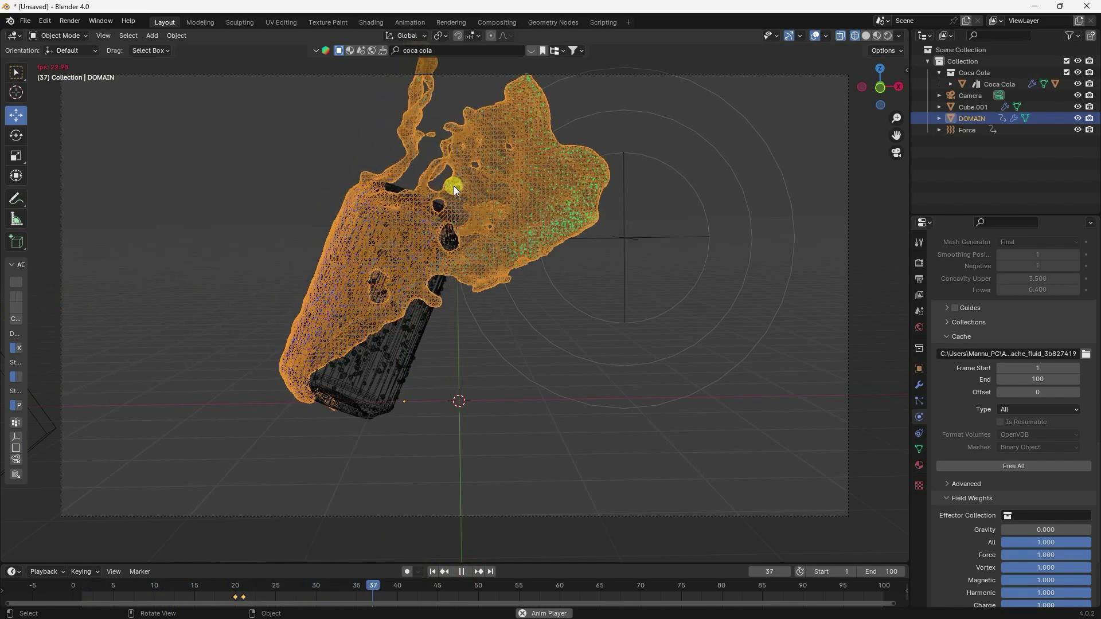
pyautogui.click(463, 571)
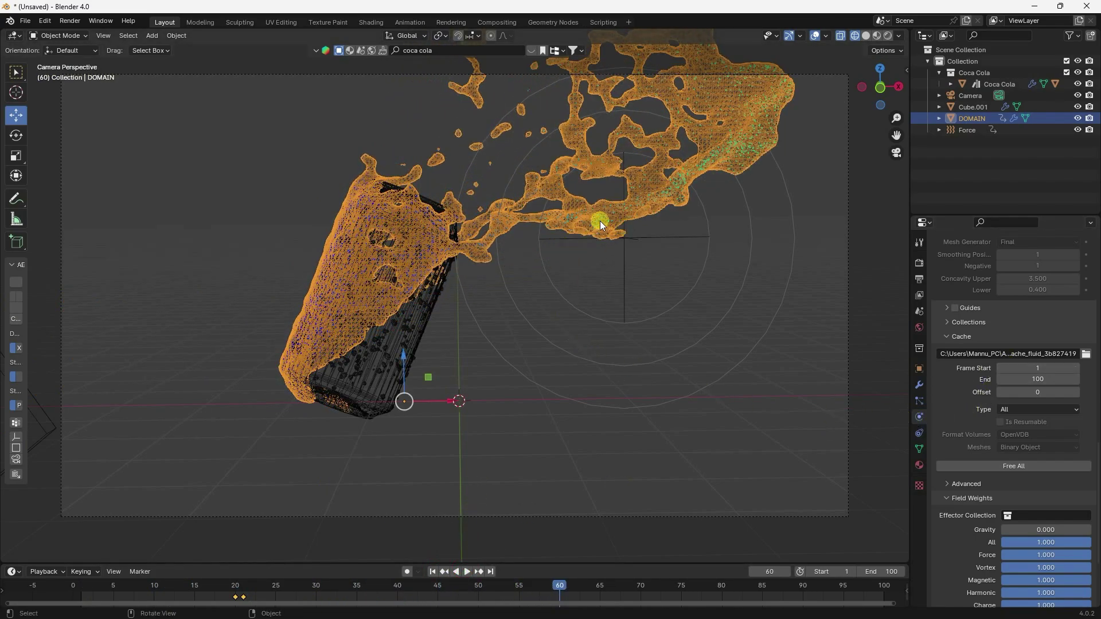
pyautogui.scroll(20, 961, 432)
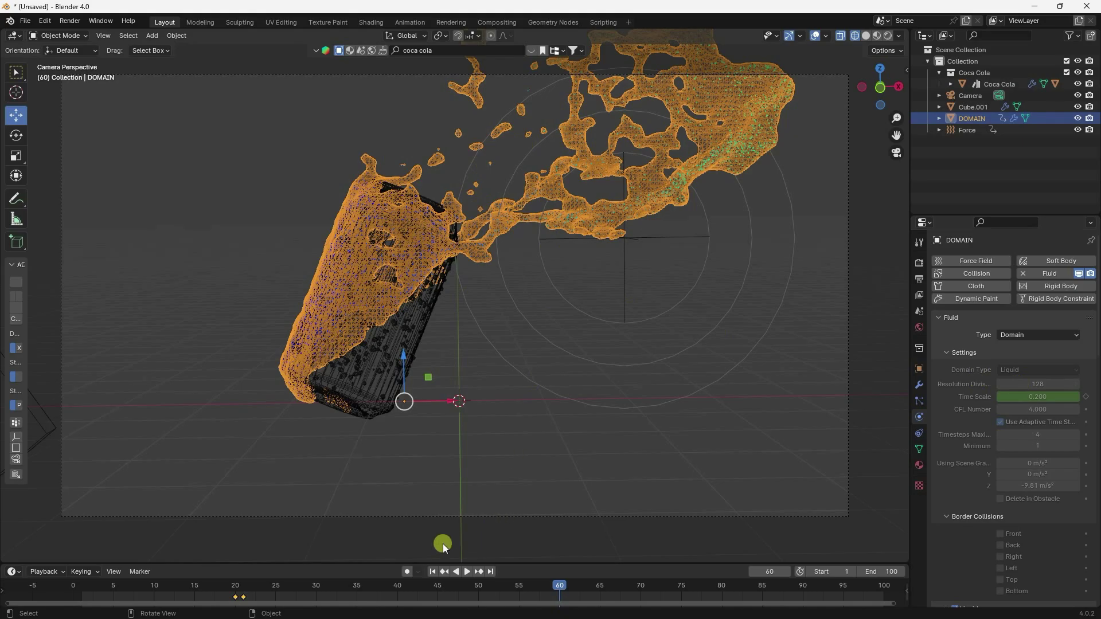
pyautogui.click(431, 571)
pyautogui.click(467, 571)
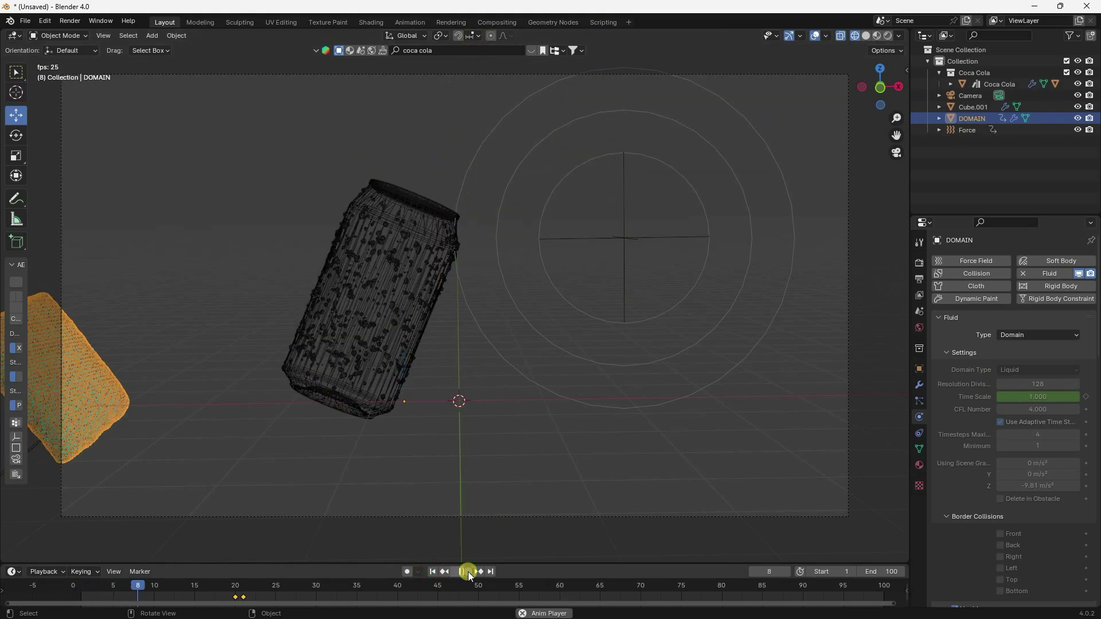
pyautogui.click(462, 571)
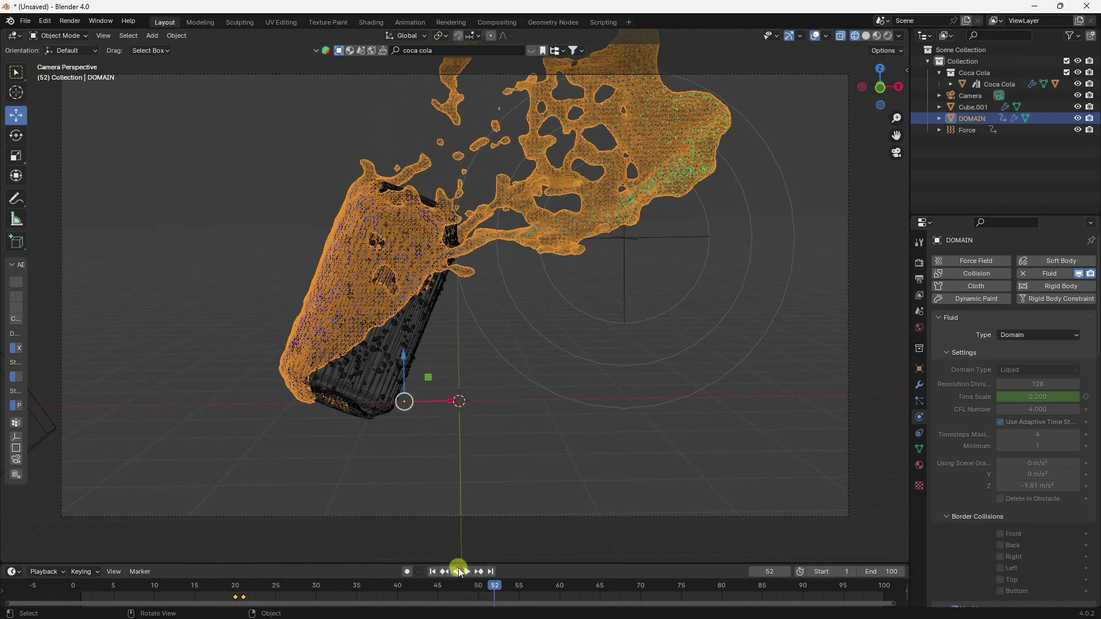
# Deselect the domain and give the world background the environment texture artist_workshop_4k.exr with a strength of 1.2
pyautogui.click(966, 172)
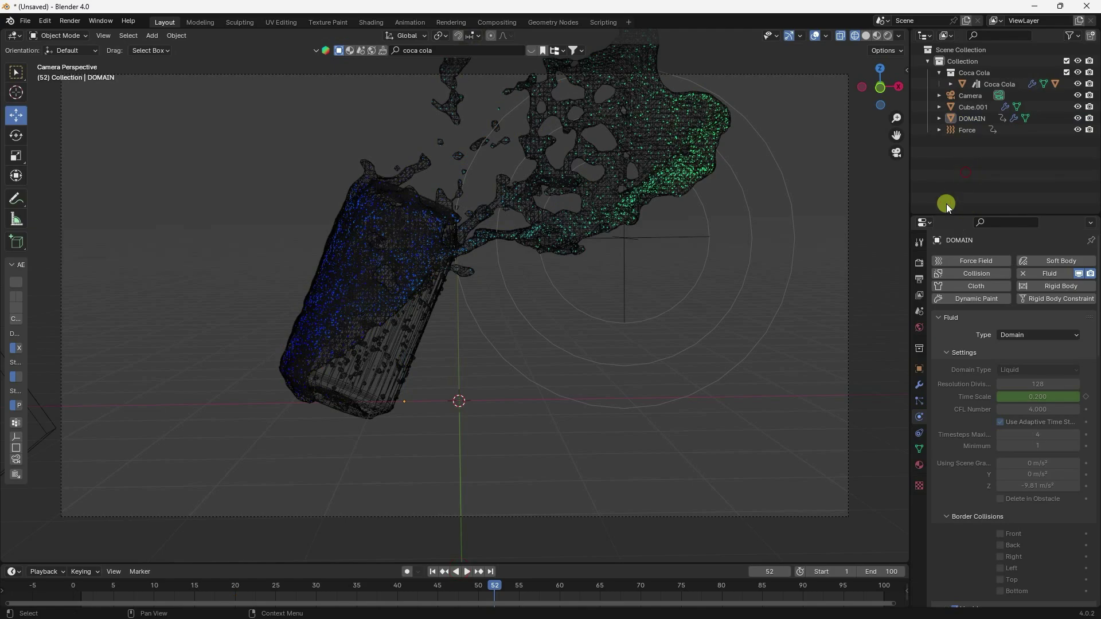
pyautogui.click(920, 331)
pyautogui.click(1000, 338)
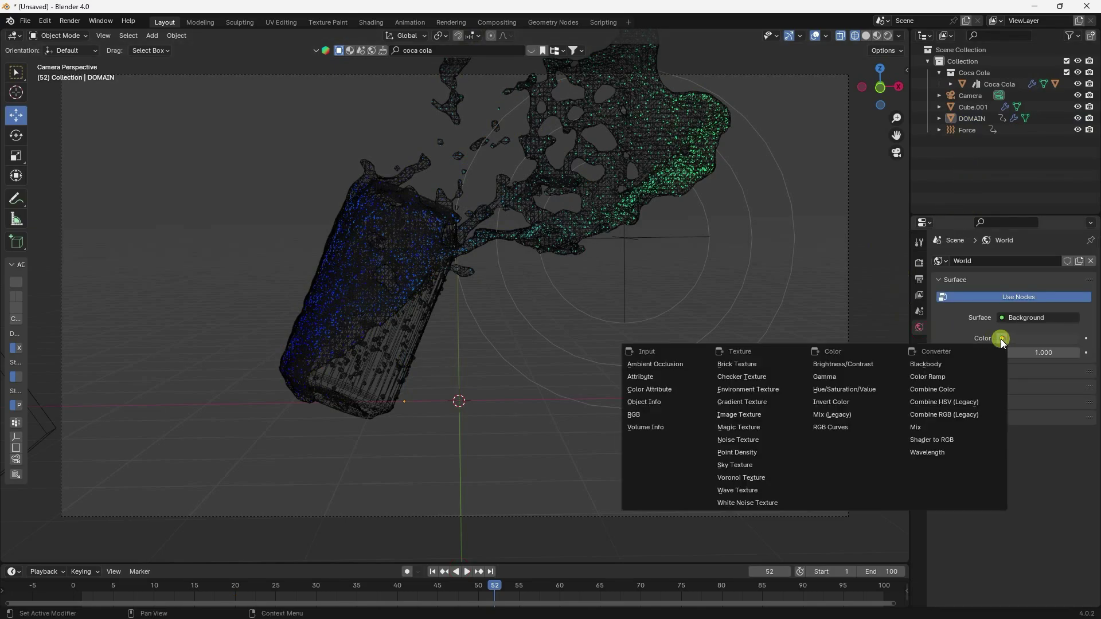
pyautogui.click(759, 388)
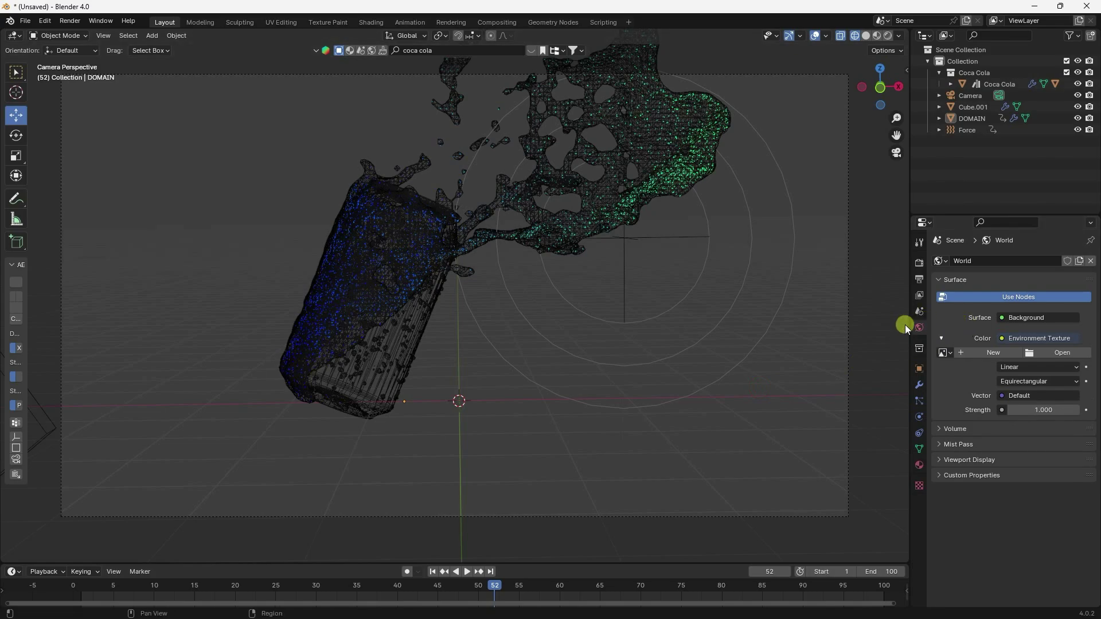
pyautogui.click(1059, 353)
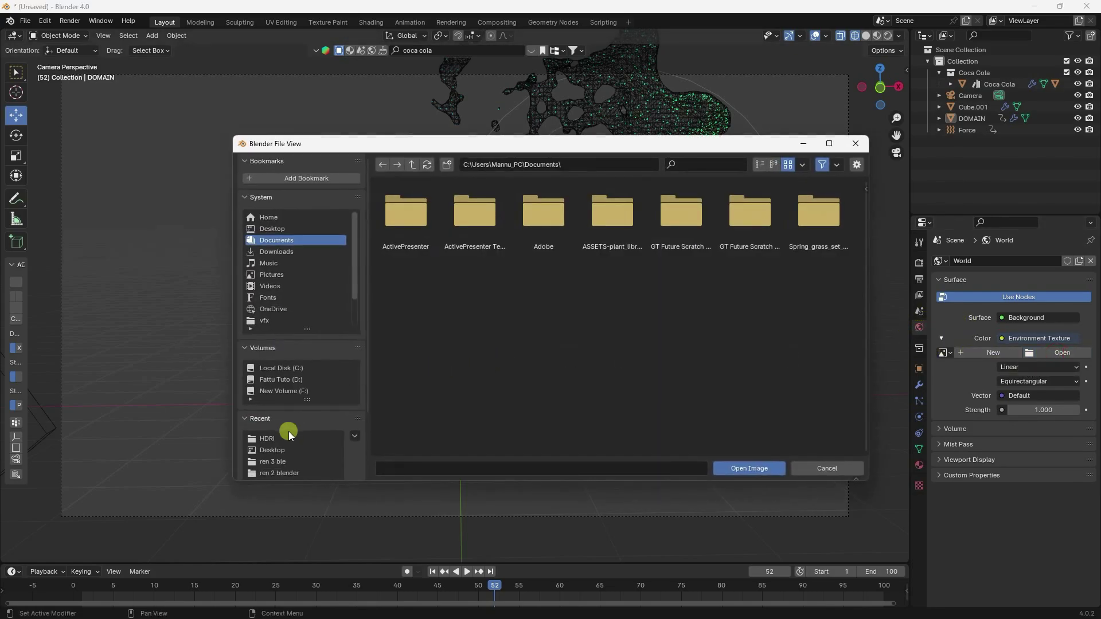
pyautogui.click(265, 438)
pyautogui.click(487, 215)
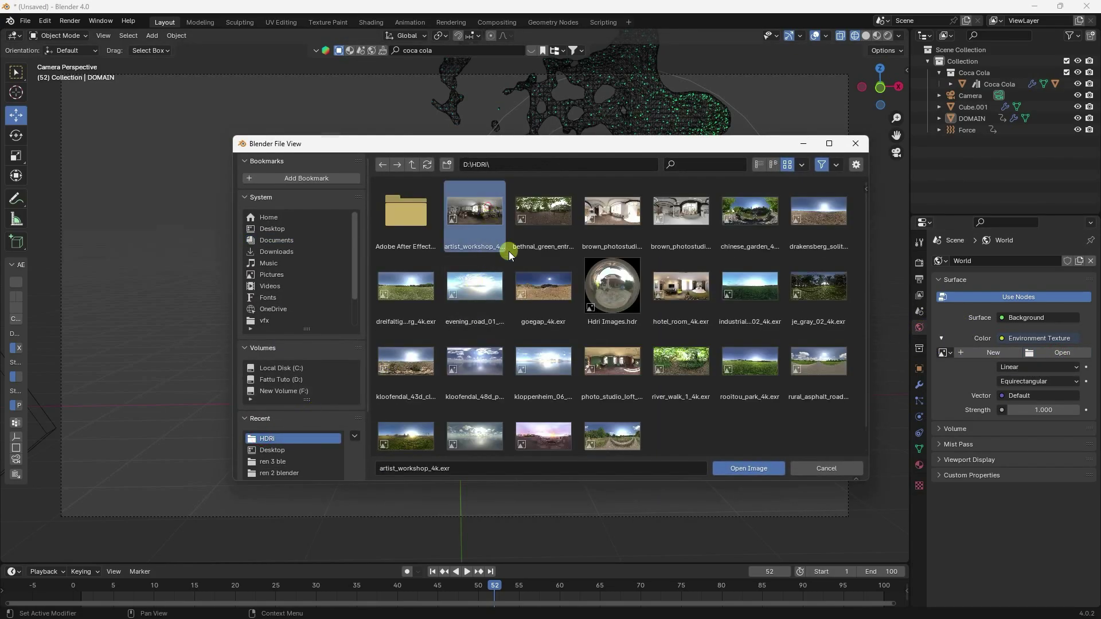
pyautogui.click(748, 468)
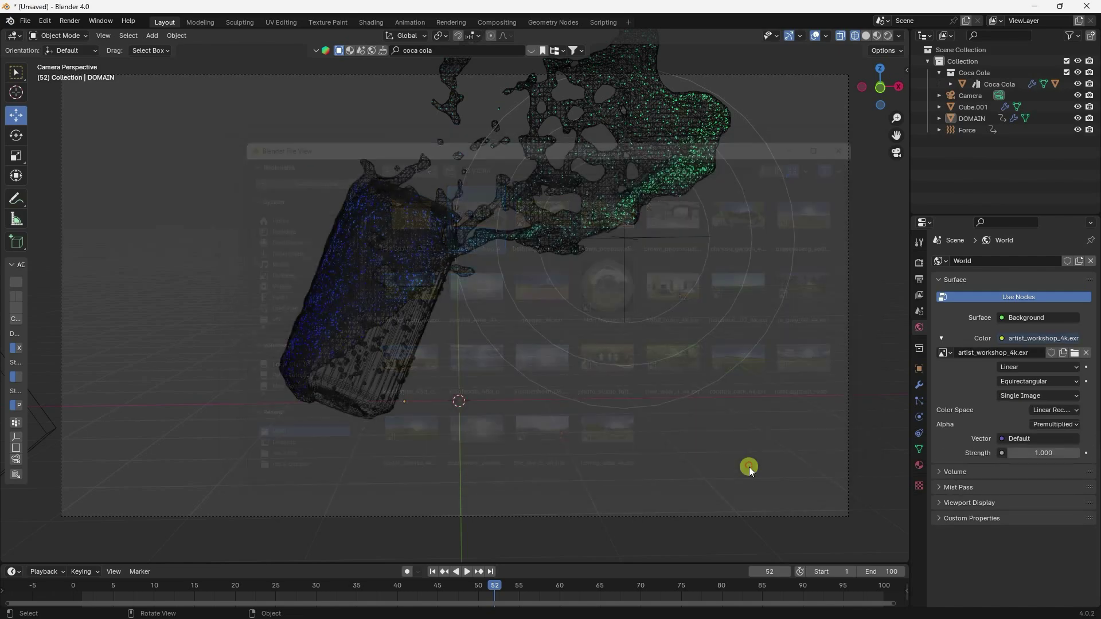
pyautogui.click(1042, 454)
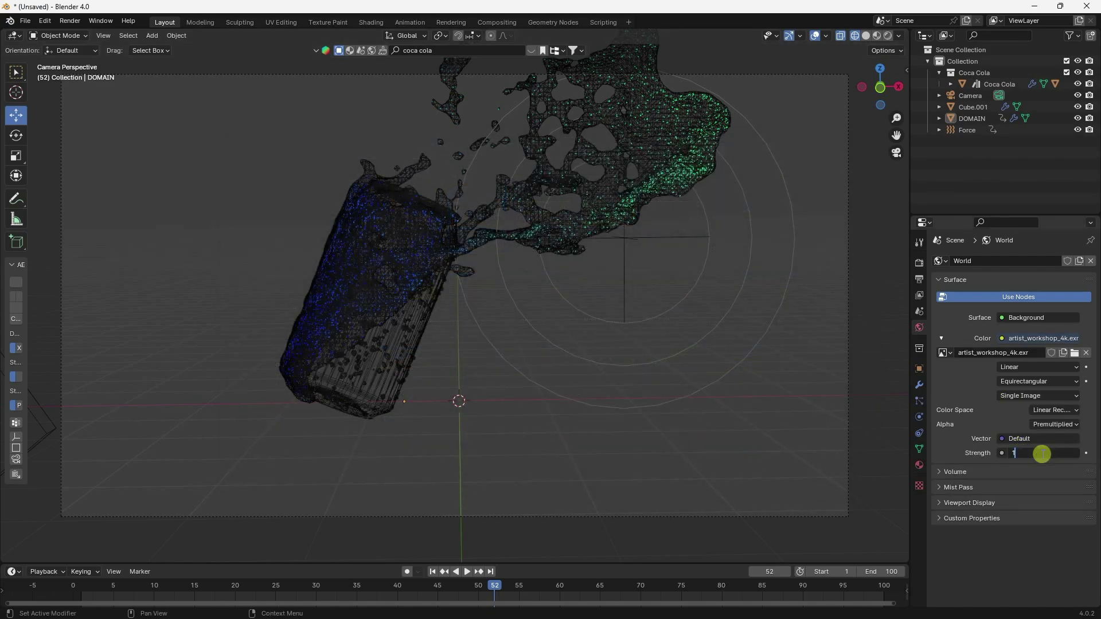
pyautogui.write('1.2')
pyautogui.press('Return')
# Display the can and splash in Material Preview shading from an angled perspective view
pyautogui.scroll(-3, 470, 307)
pyautogui.moveTo(470, 304); pyautogui.dragTo(477, 328, button='middle')
pyautogui.scroll(6, 444, 256)
pyautogui.click(875, 36)
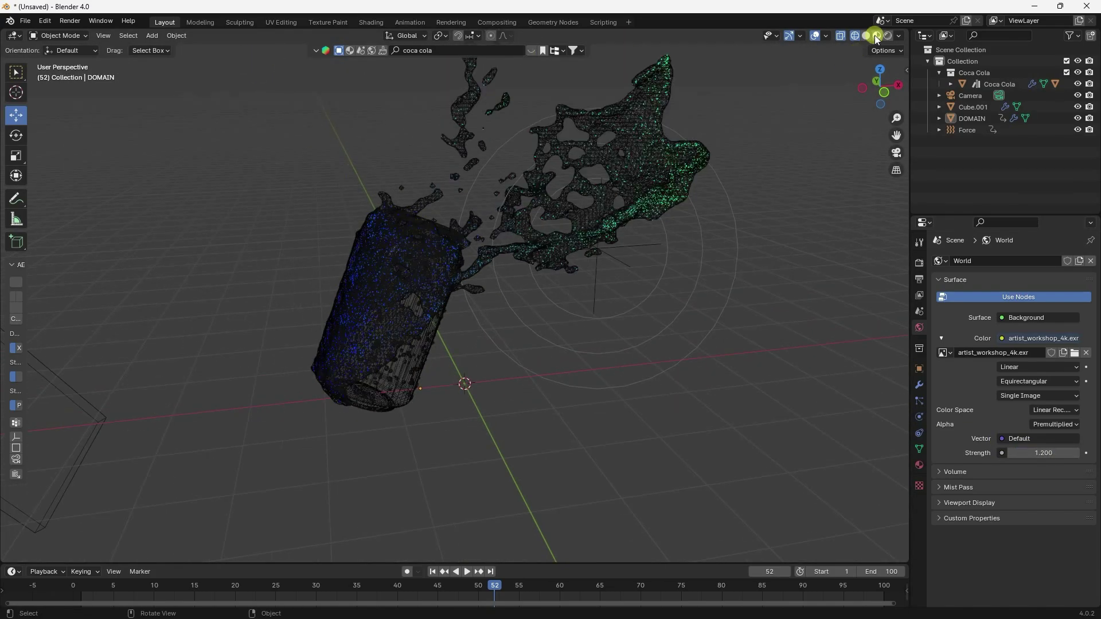
pyautogui.scroll(3, 532, 154)
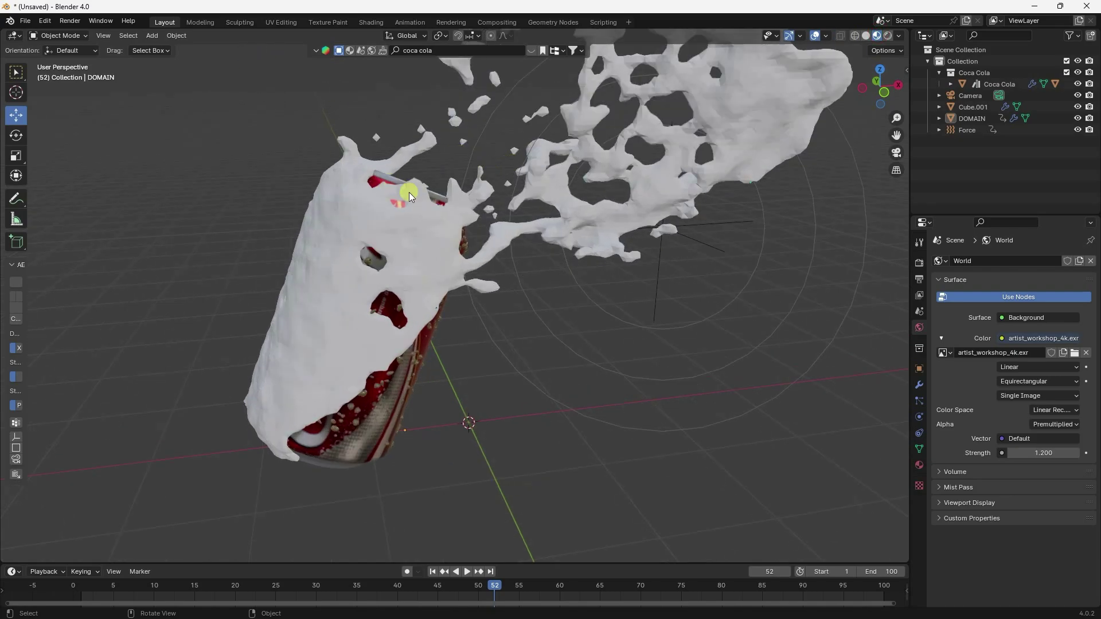
# Apply Shade Smooth to the liquid splash mesh
pyautogui.click(555, 180)
pyautogui.rightClick(555, 181)
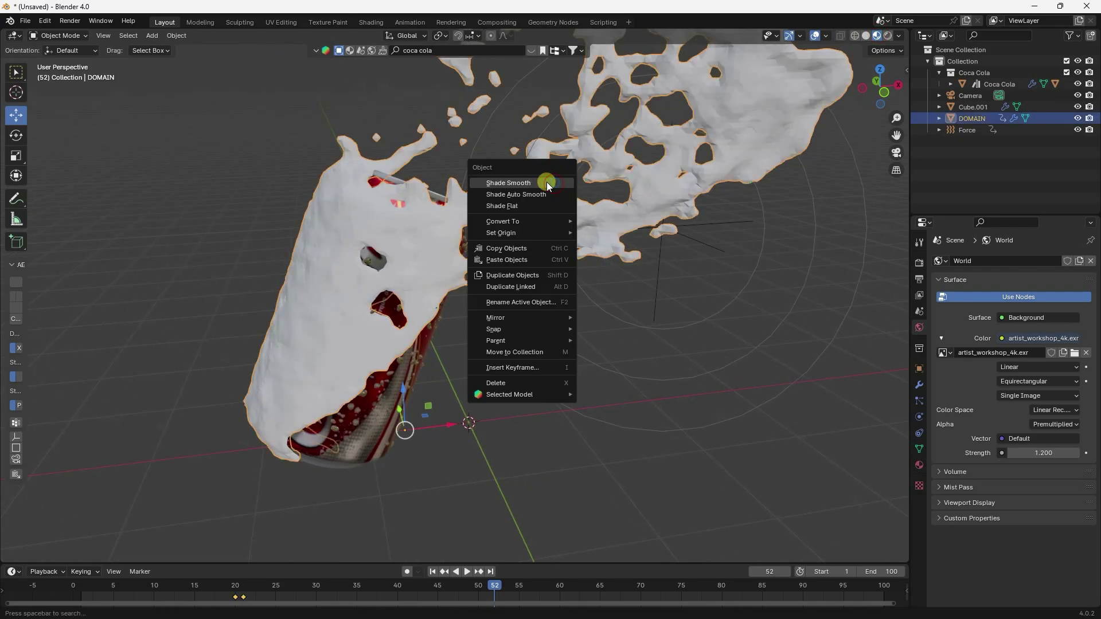
pyautogui.click(517, 183)
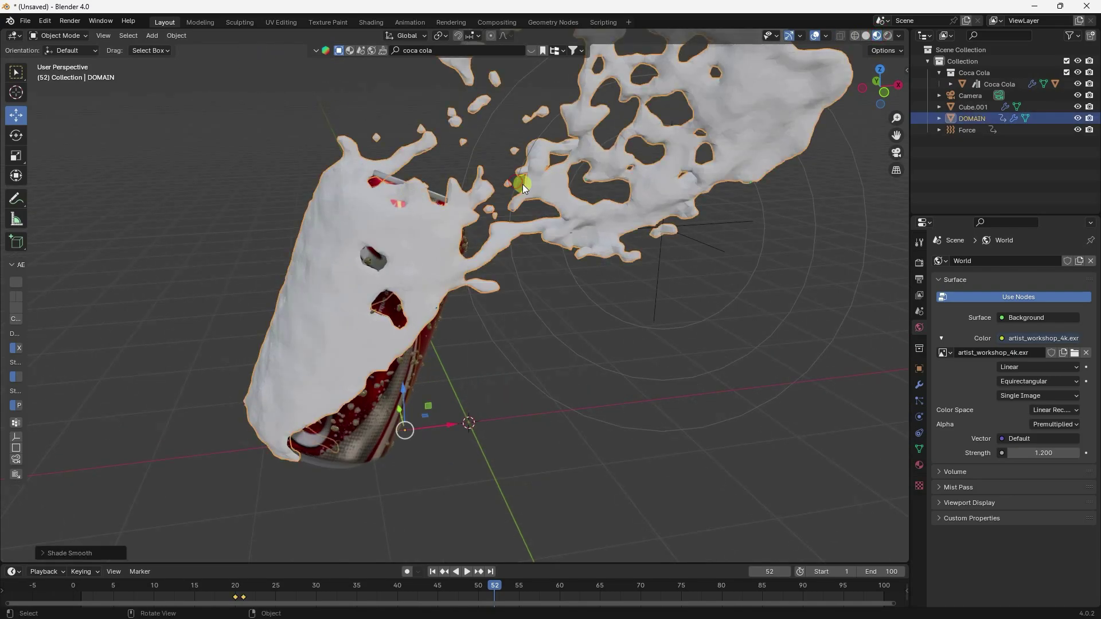
# Add an area light and raise it along Z to above the can and the splash
pyautogui.click(152, 35)
pyautogui.moveTo(177, 183)
pyautogui.click(272, 223)
pyautogui.scroll(-3, 372, 281)
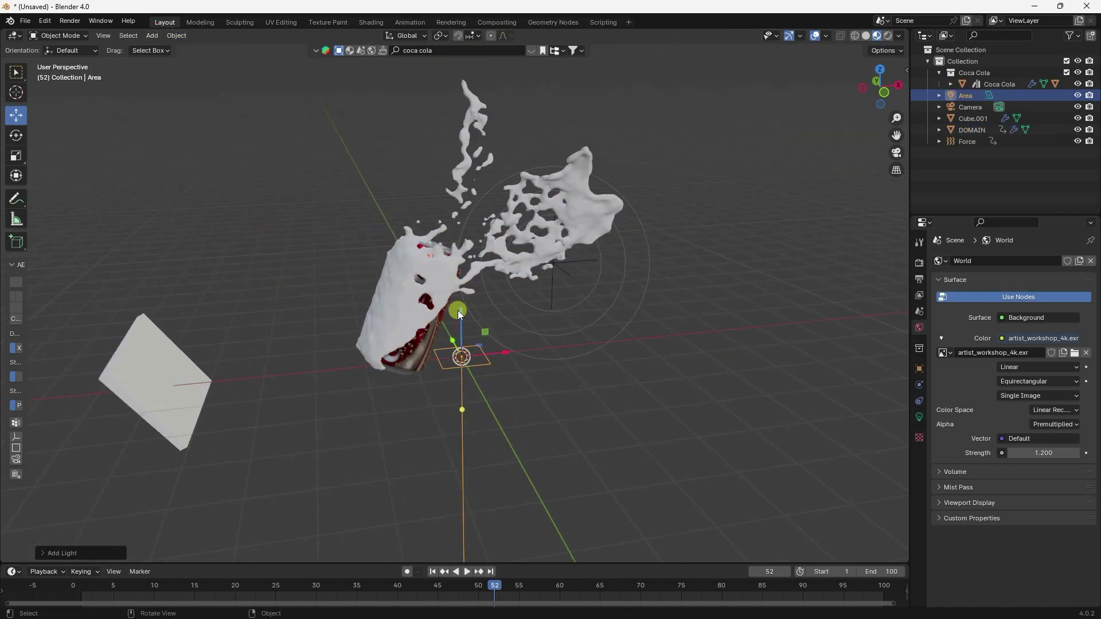
pyautogui.moveTo(460, 311); pyautogui.dragTo(370, 570)
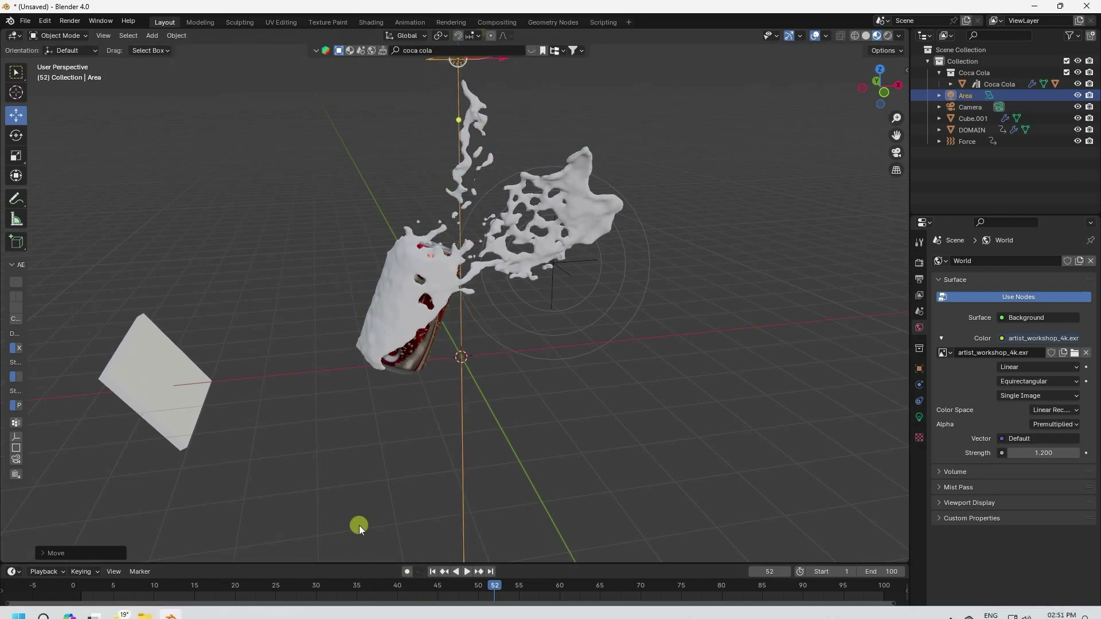
# Set the area light's power to 250 W
pyautogui.click(919, 417)
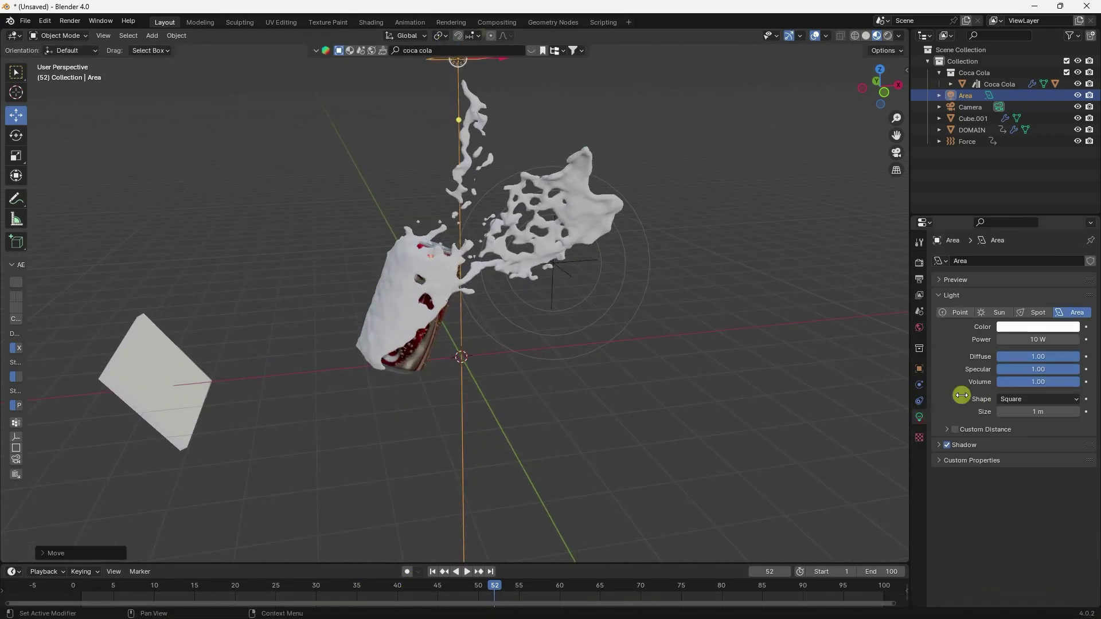
pyautogui.click(1033, 339)
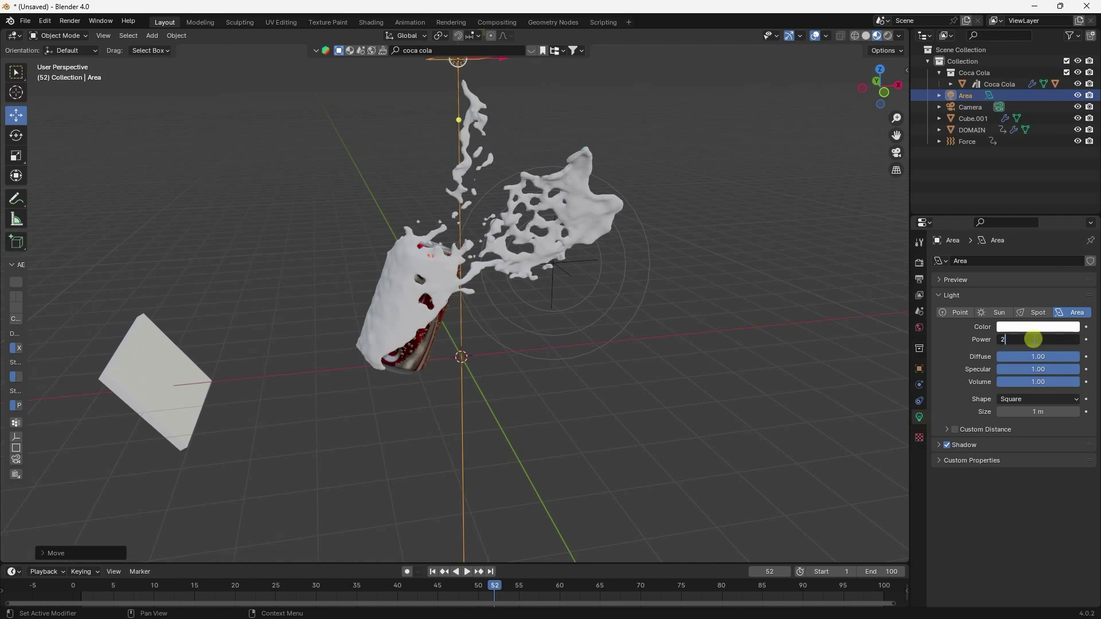
pyautogui.hotkey('ctrl', 'a')
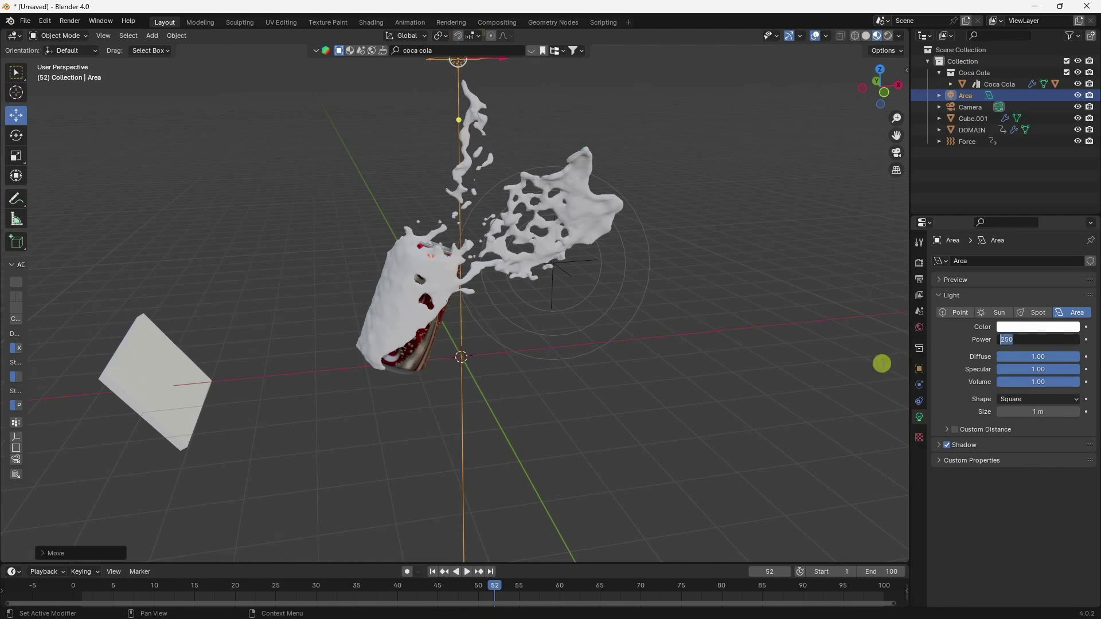
pyautogui.press('Return')
pyautogui.click(1043, 339)
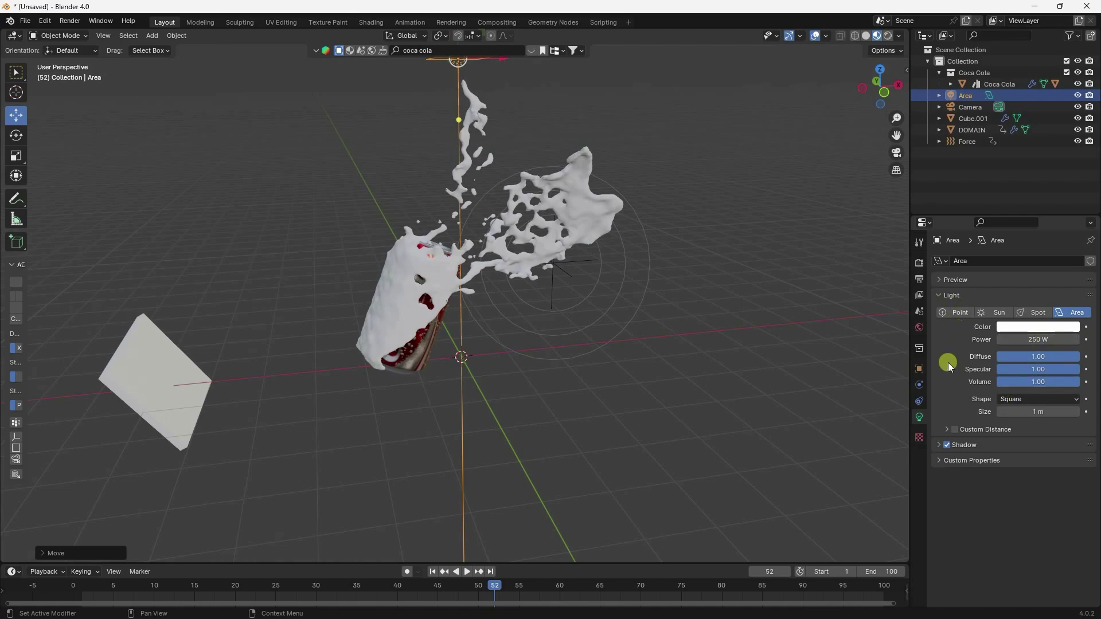
# Set the render engine to Cycles with GPU Compute and the render max samples to 1024
pyautogui.click(919, 262)
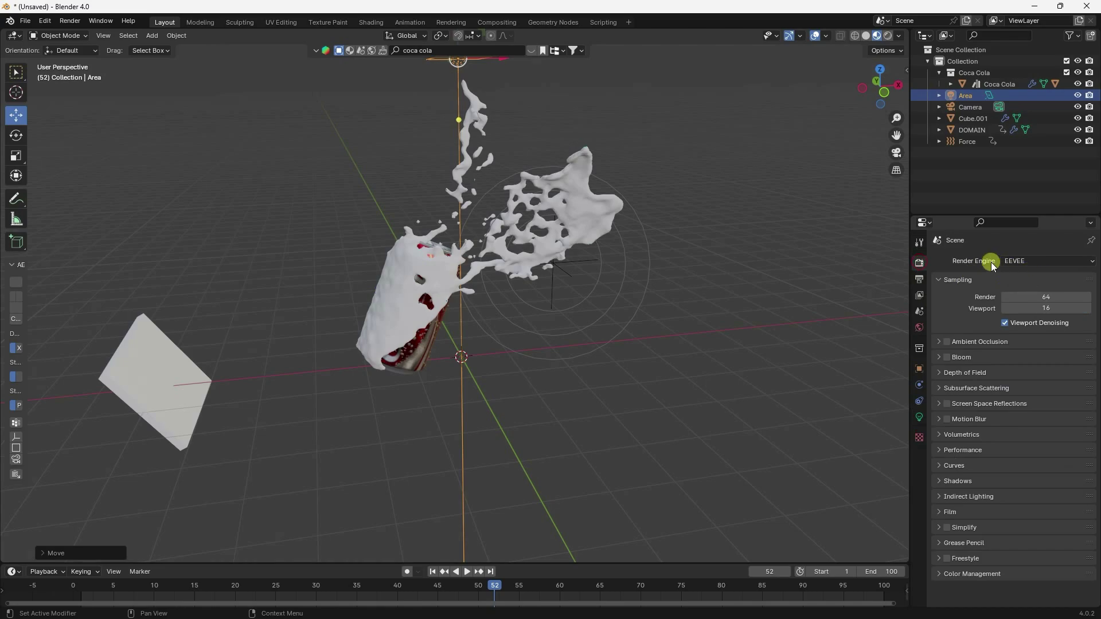
pyautogui.click(1016, 261)
pyautogui.click(1017, 287)
pyautogui.click(1020, 289)
pyautogui.click(1017, 316)
pyautogui.click(1046, 430)
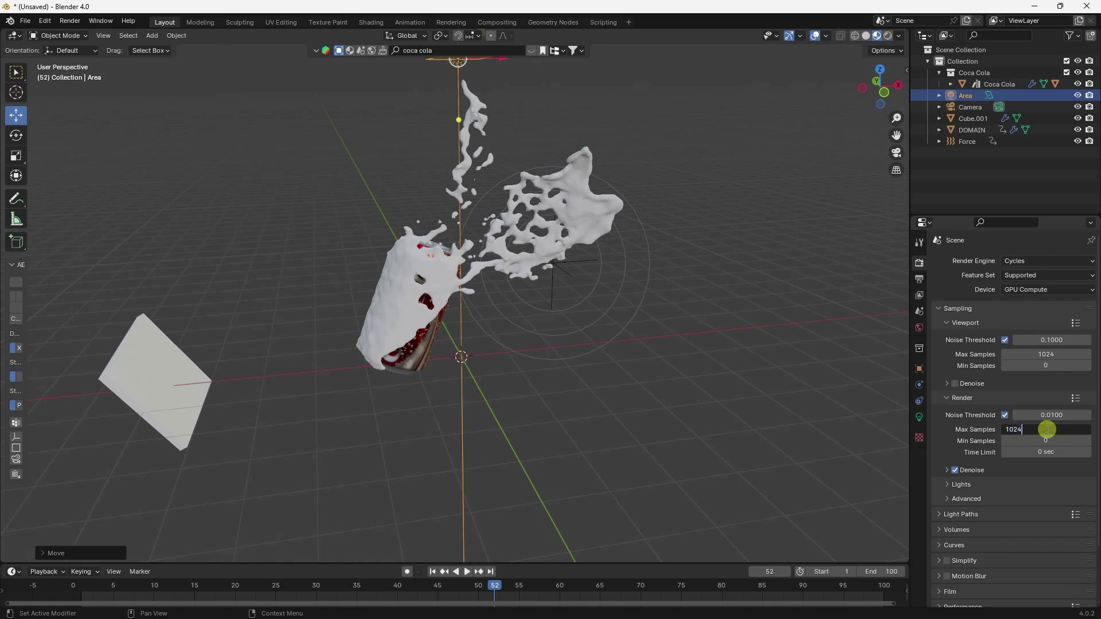
pyautogui.press('Return')
# Try a size of 3 m for the area light and settle on 2 m
pyautogui.click(918, 417)
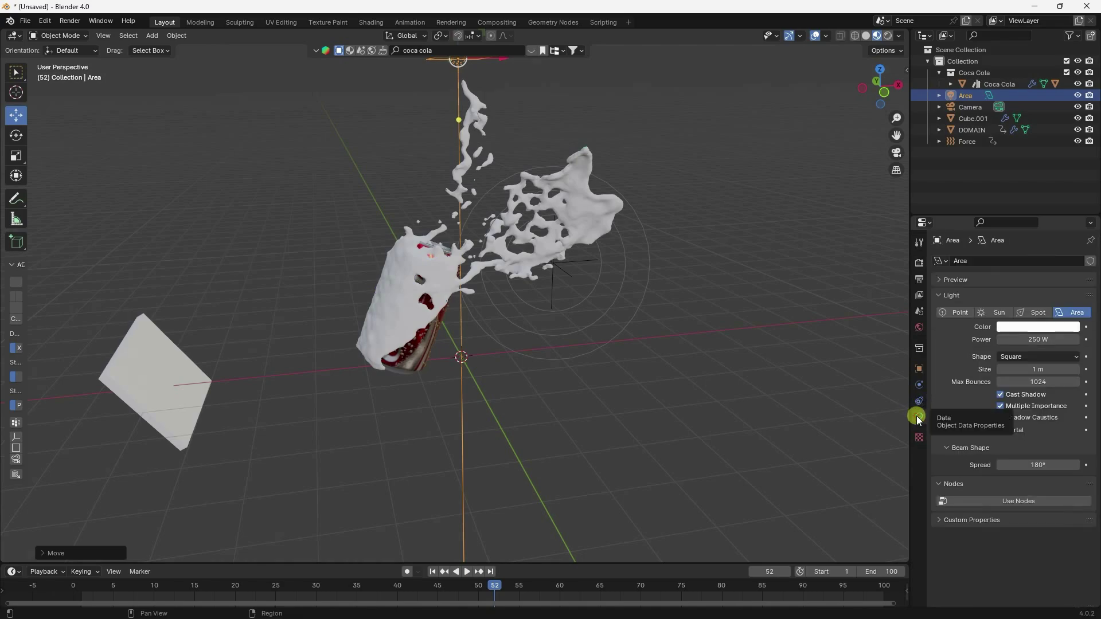
pyautogui.click(1029, 369)
pyautogui.write('3')
pyautogui.press('Return')
pyautogui.moveTo(700, 368); pyautogui.dragTo(670, 370, button='middle')
pyautogui.click(1038, 369)
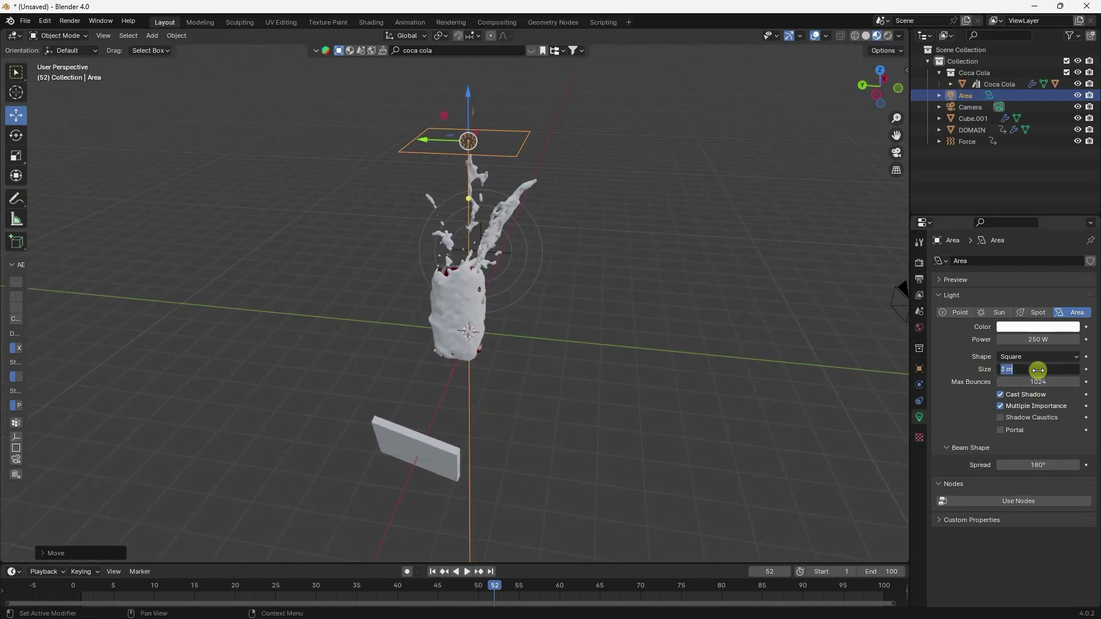
pyautogui.write('2')
pyautogui.press('Return')
# Duplicate the area light and move the copy along Y to the camera's side of the can and down along Z
pyautogui.moveTo(587, 281); pyautogui.dragTo(595, 286, button='middle')
pyautogui.hotkey('ctrl', 'c')
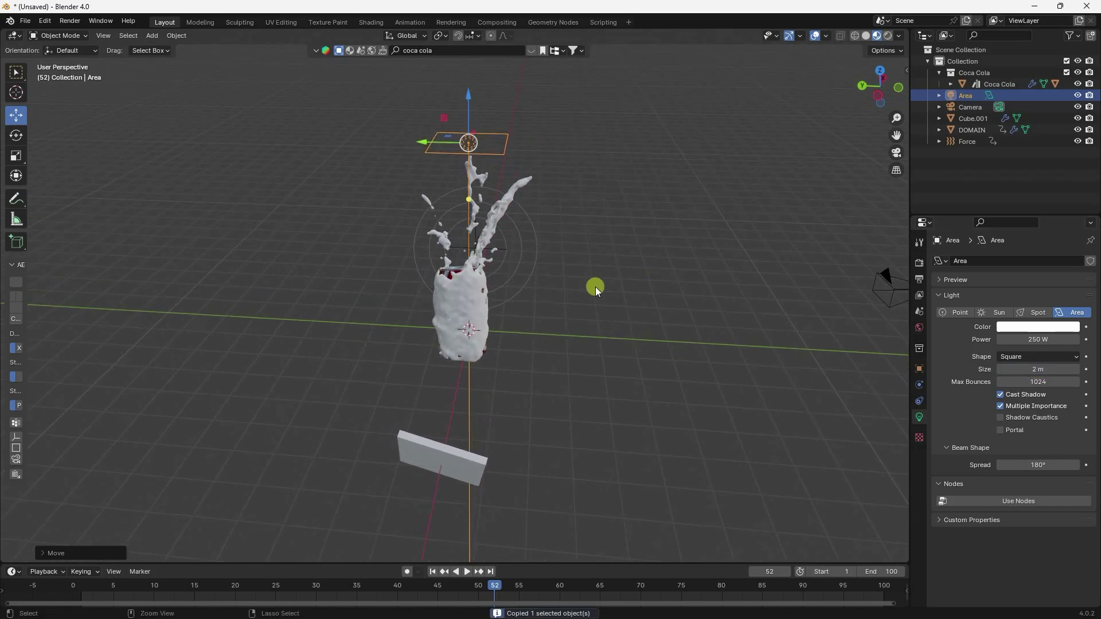
pyautogui.hotkey('ctrl', 'v')
pyautogui.click(967, 108)
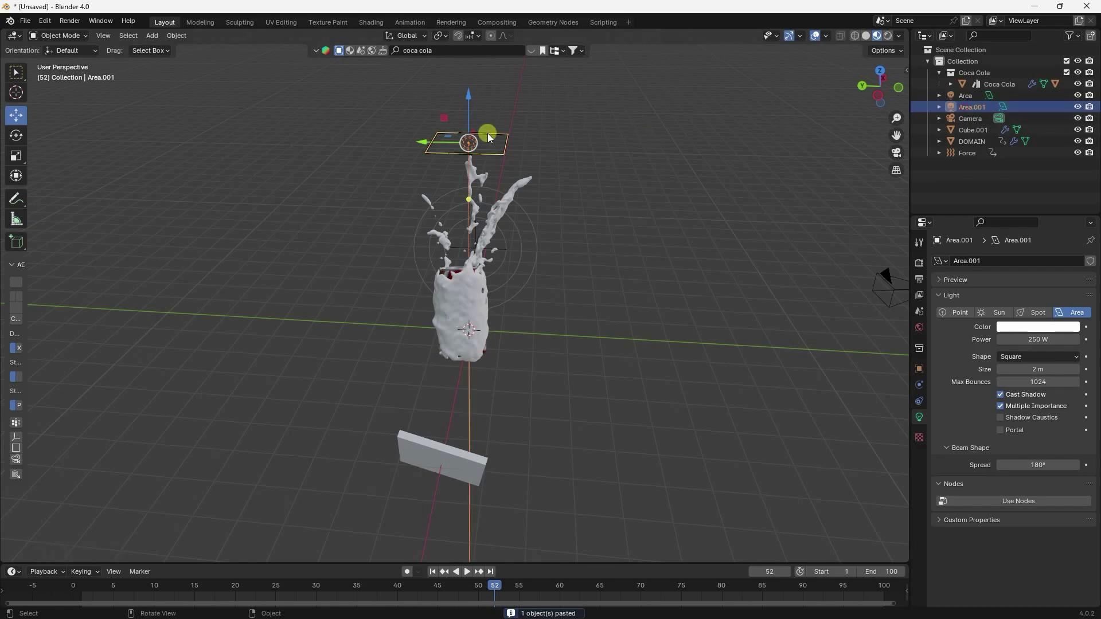
pyautogui.moveTo(418, 165); pyautogui.dragTo(413, 149, button='middle')
pyautogui.moveTo(422, 143); pyautogui.dragTo(703, 243)
pyautogui.moveTo(703, 243); pyautogui.dragTo(669, 195, button='middle')
pyautogui.moveTo(668, 69); pyautogui.dragTo(696, 397)
# Rotate the duplicated area light 90° about the global X axis
pyautogui.click(16, 135)
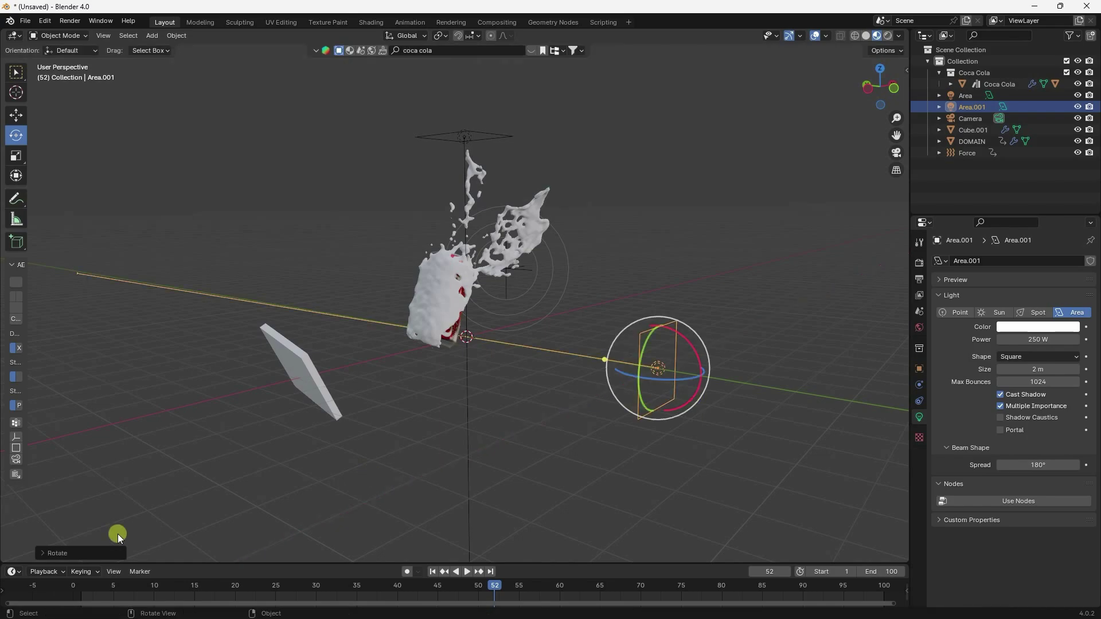
pyautogui.click(79, 550)
pyautogui.click(171, 500)
pyautogui.write('9')
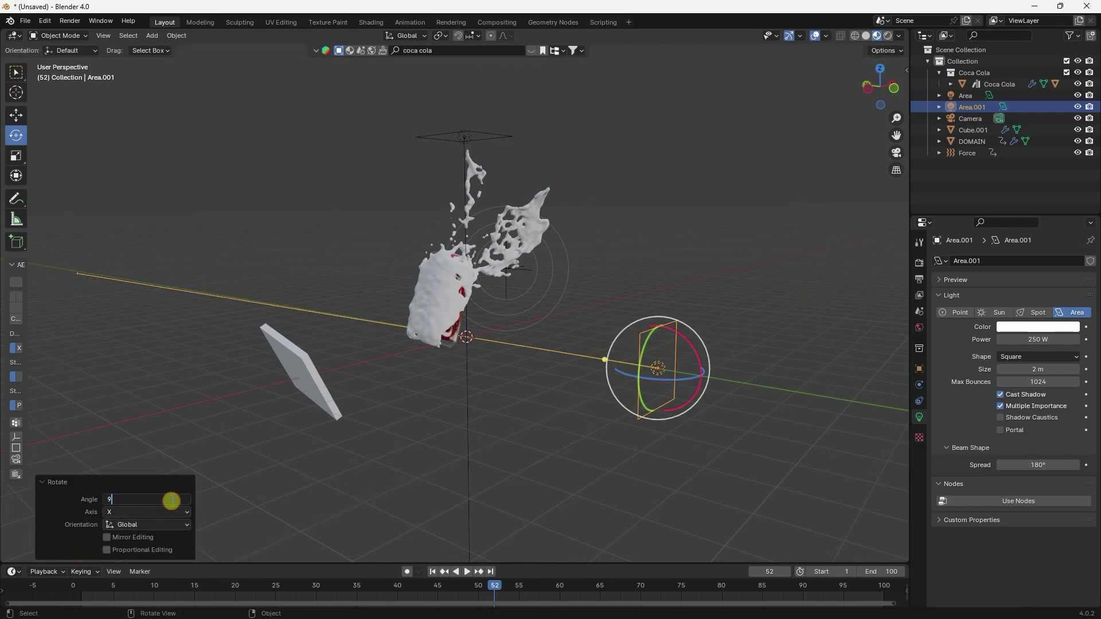
pyautogui.write('0')
pyautogui.press('Return')
# Raise the duplicated light about 1.26 m along Z and shift it about -0.78 m along X, checking it through the camera
pyautogui.click(16, 116)
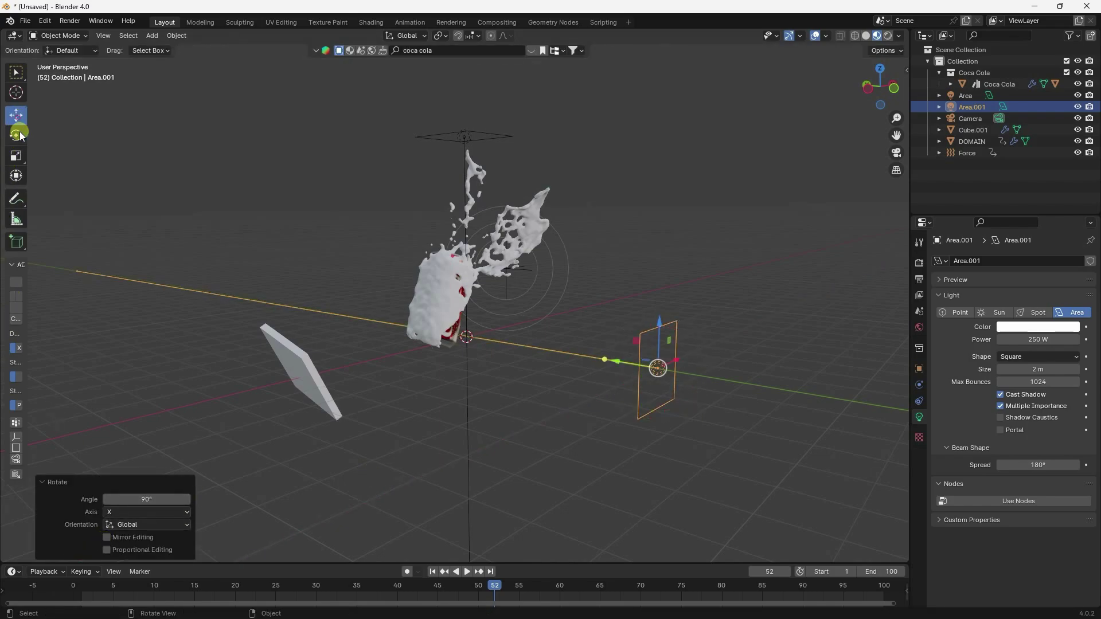
pyautogui.moveTo(659, 316); pyautogui.dragTo(664, 261)
pyautogui.moveTo(664, 262); pyautogui.dragTo(538, 329, button='middle')
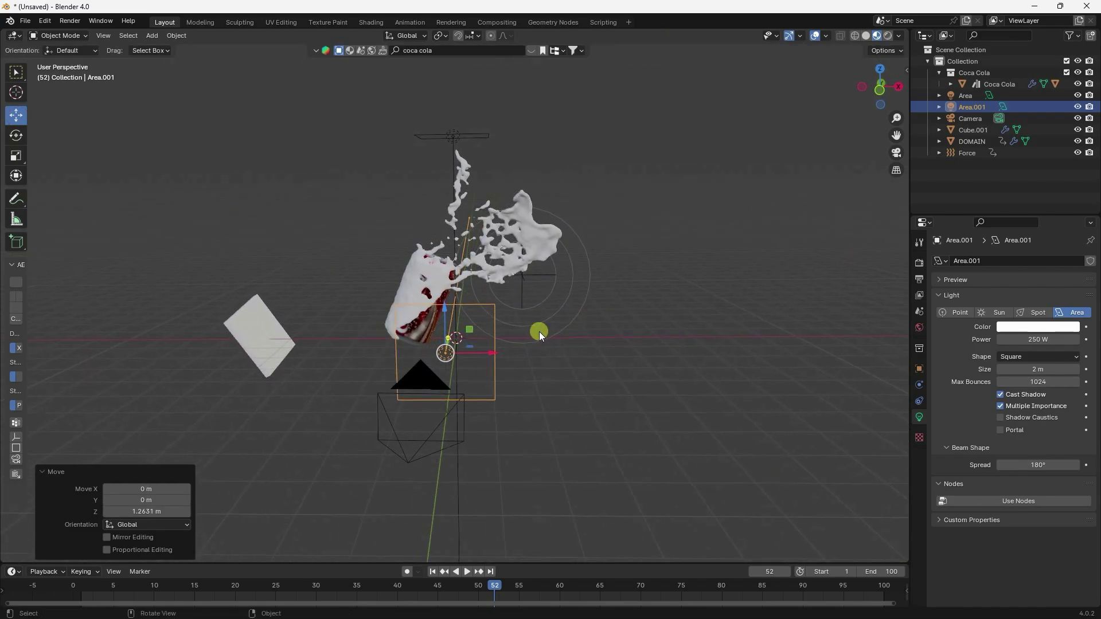
pyautogui.moveTo(480, 357); pyautogui.dragTo(439, 349)
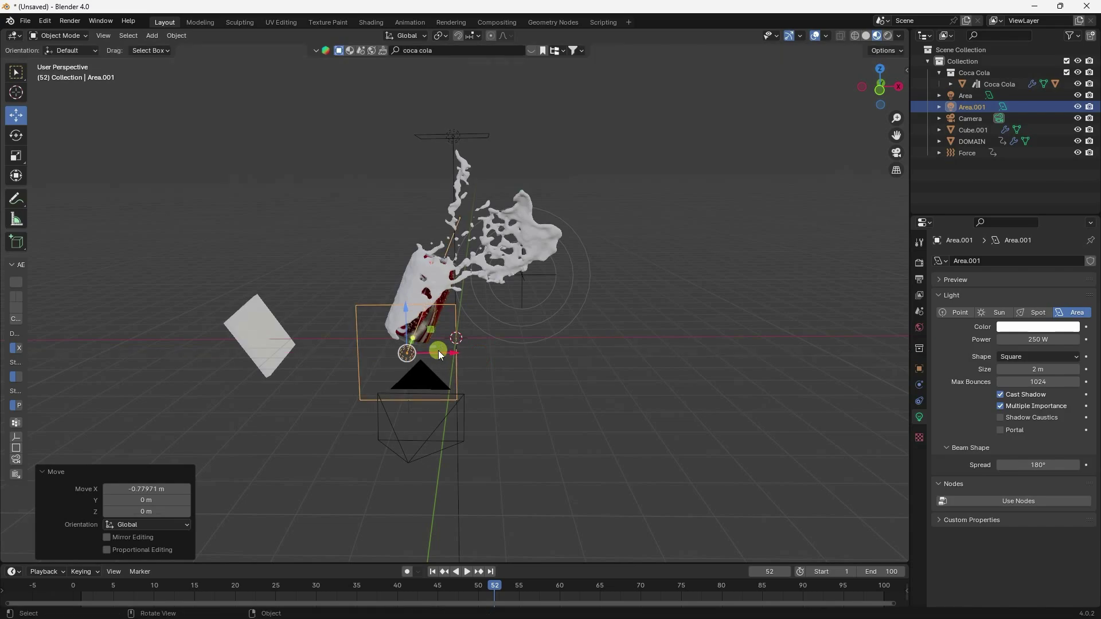
pyautogui.press('KP_0')
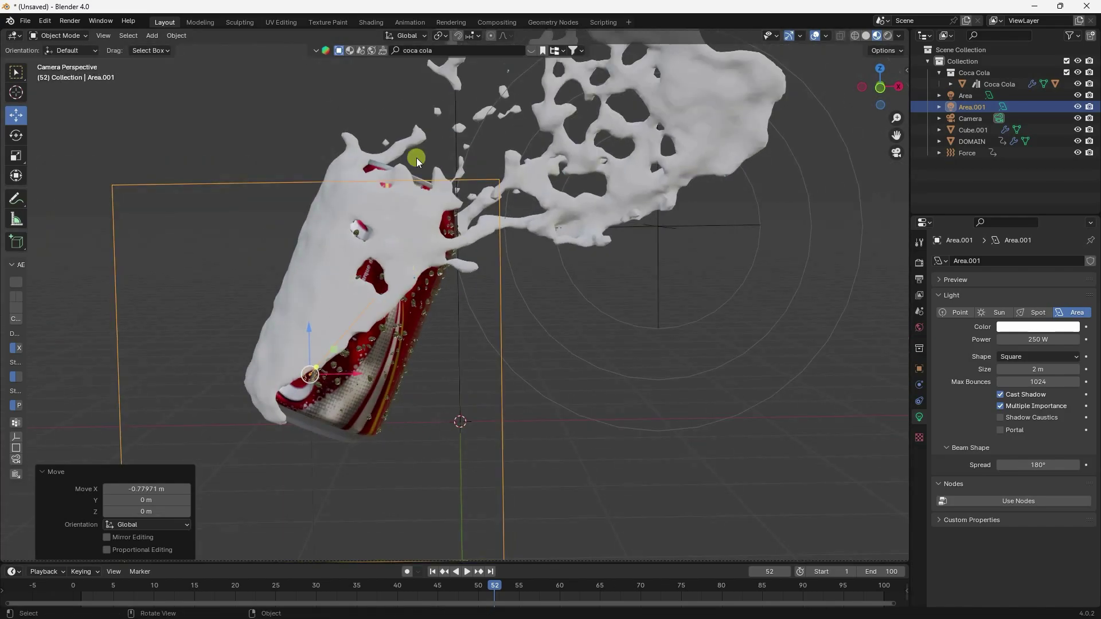
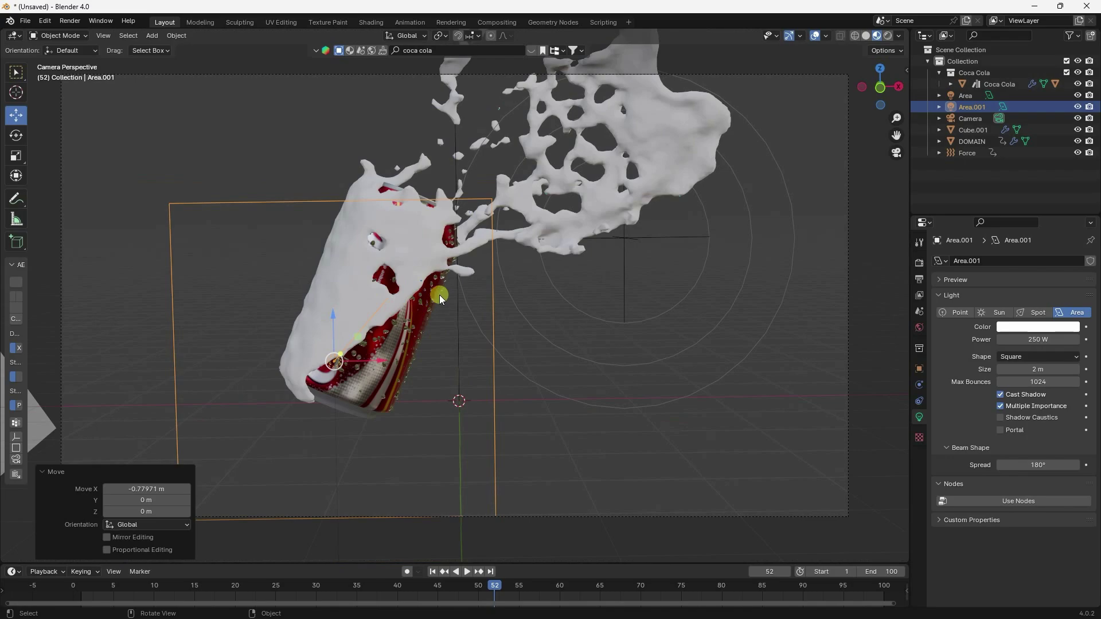
# Create a new material for the DOMAIN liquid mesh in the Shading workspace
pyautogui.click(693, 110)
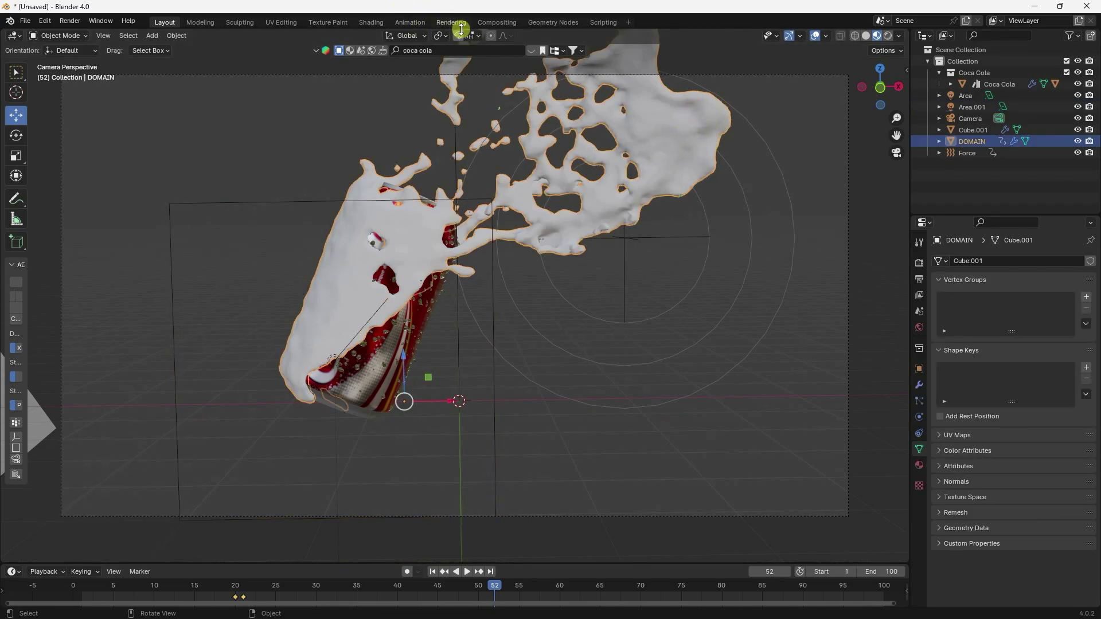
pyautogui.click(370, 23)
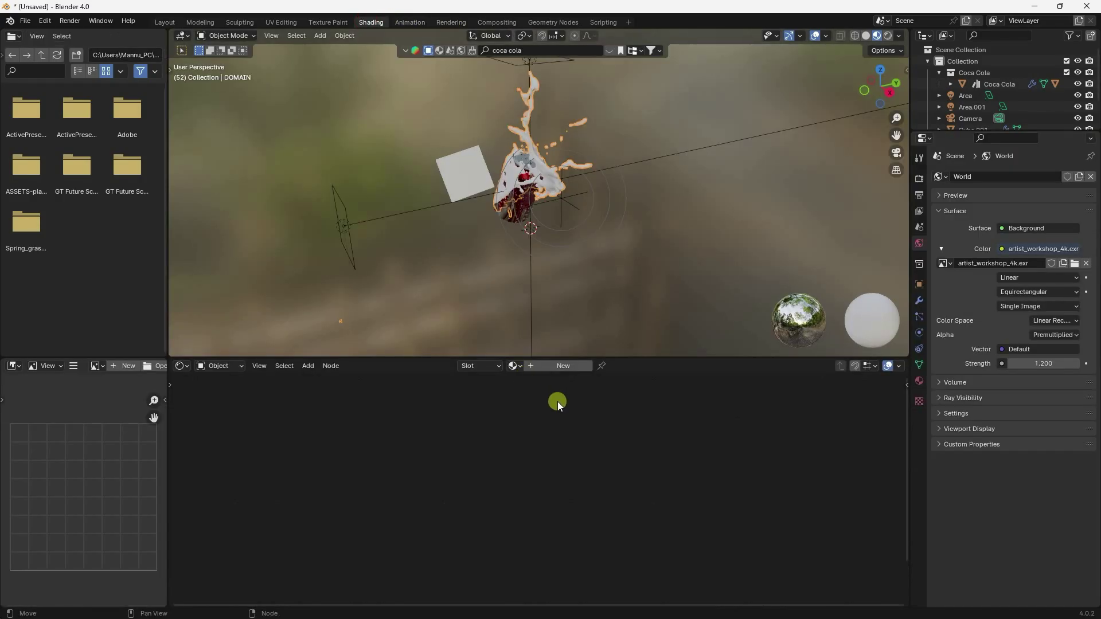
pyautogui.scroll(-2, 509, 247)
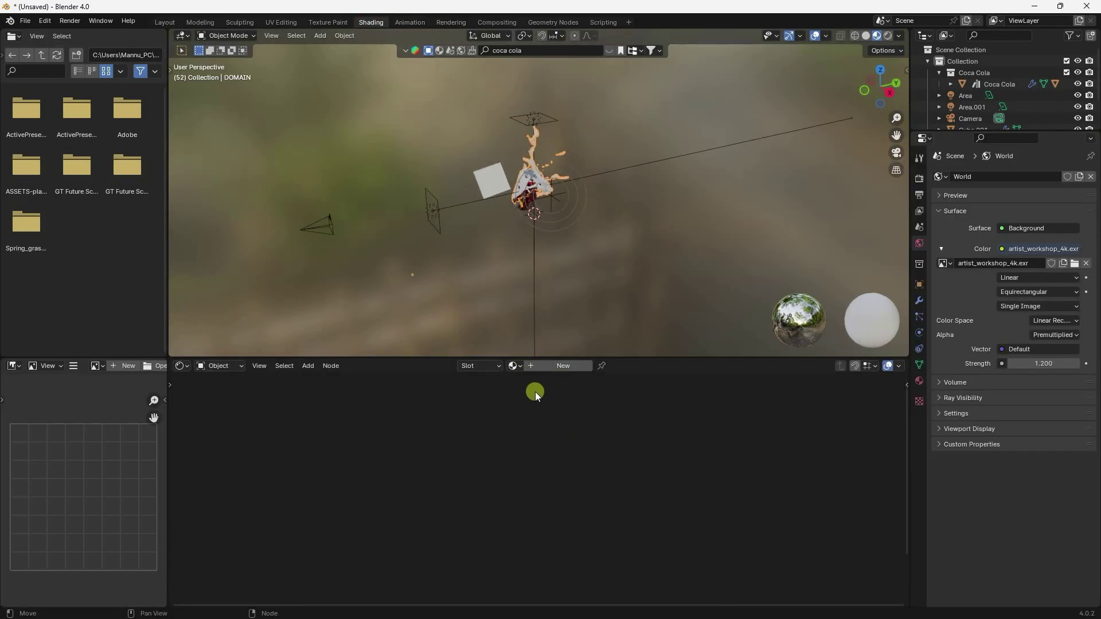
pyautogui.click(545, 367)
pyautogui.scroll(3, 379, 473)
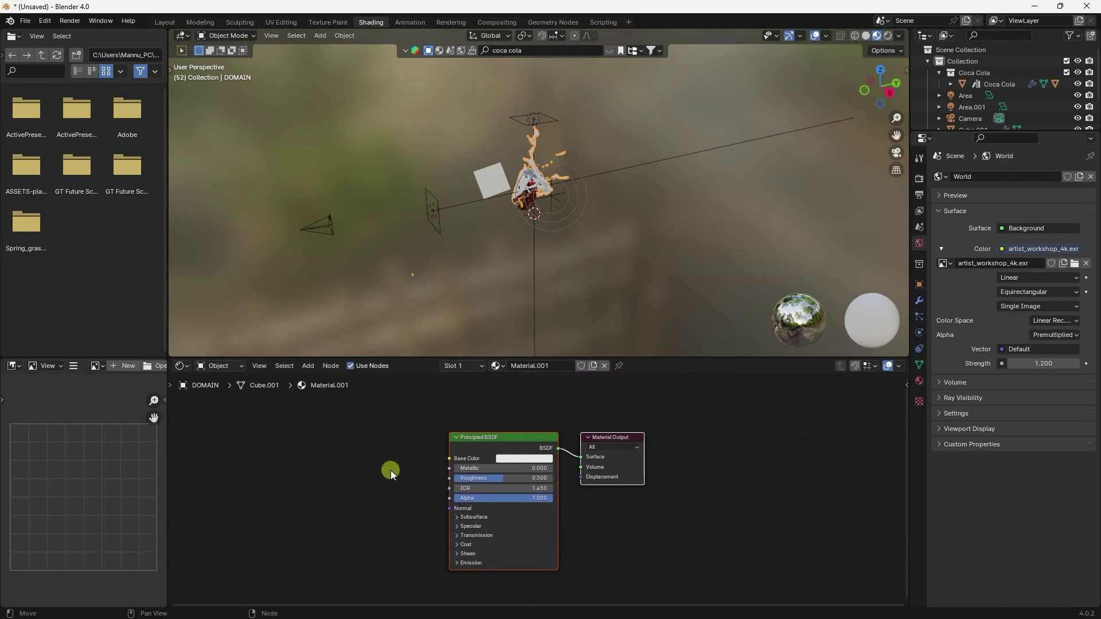
# Delete the Principled BSDF node from the liquid's material
pyautogui.moveTo(597, 441); pyautogui.dragTo(441, 417)
pyautogui.click(445, 411)
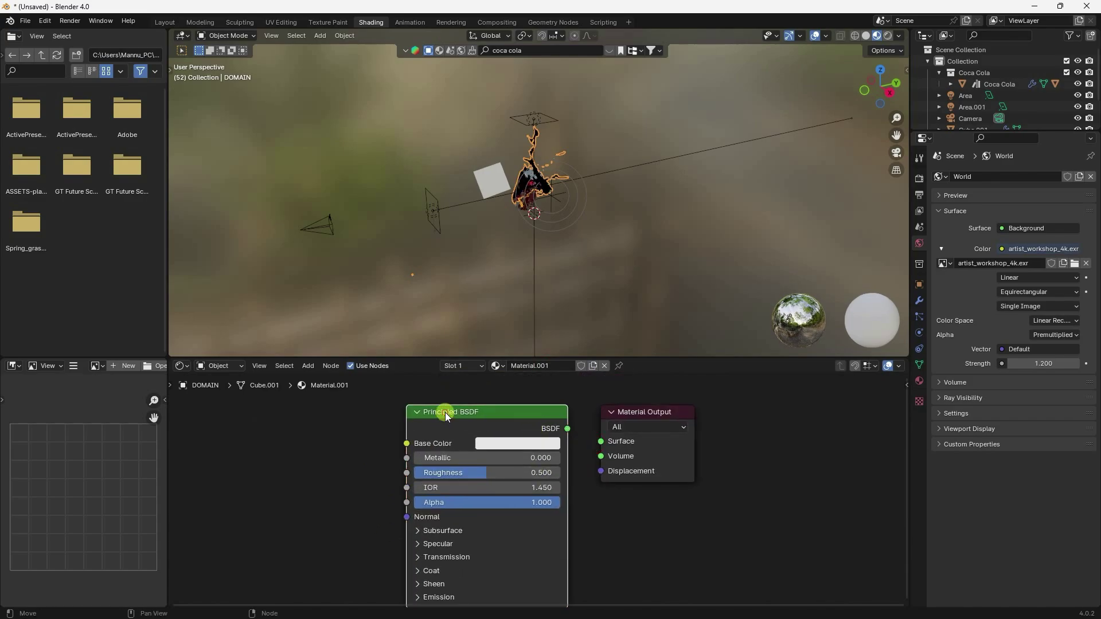
pyautogui.press('x')
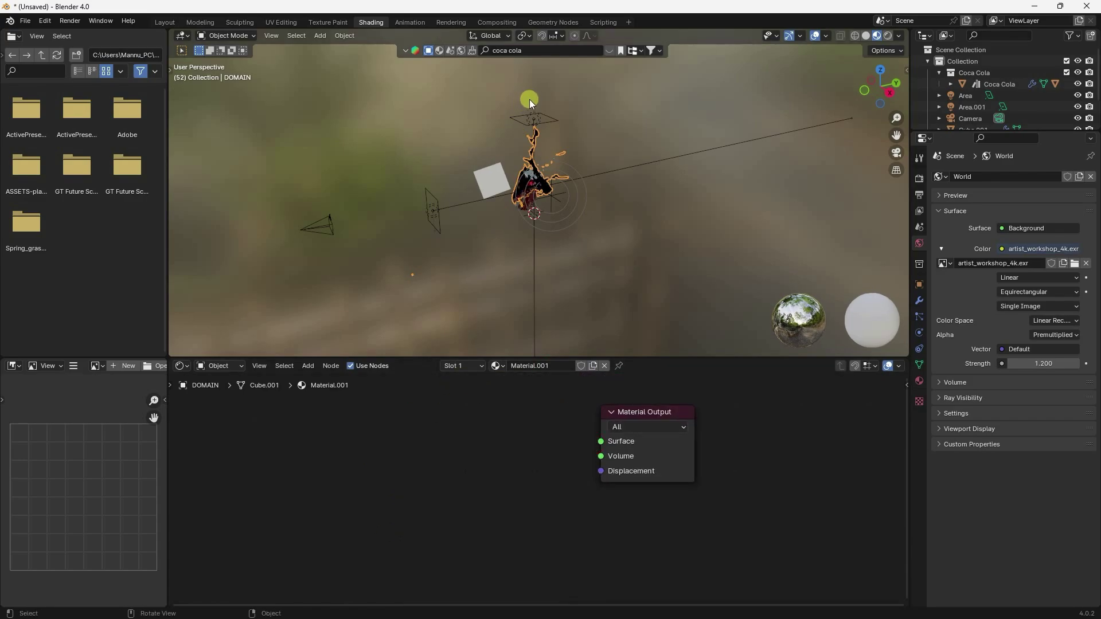
# Add a Glass BSDF node and connect its BSDF output to the Material Output's Surface input
pyautogui.scroll(3, 529, 99)
pyautogui.click(308, 365)
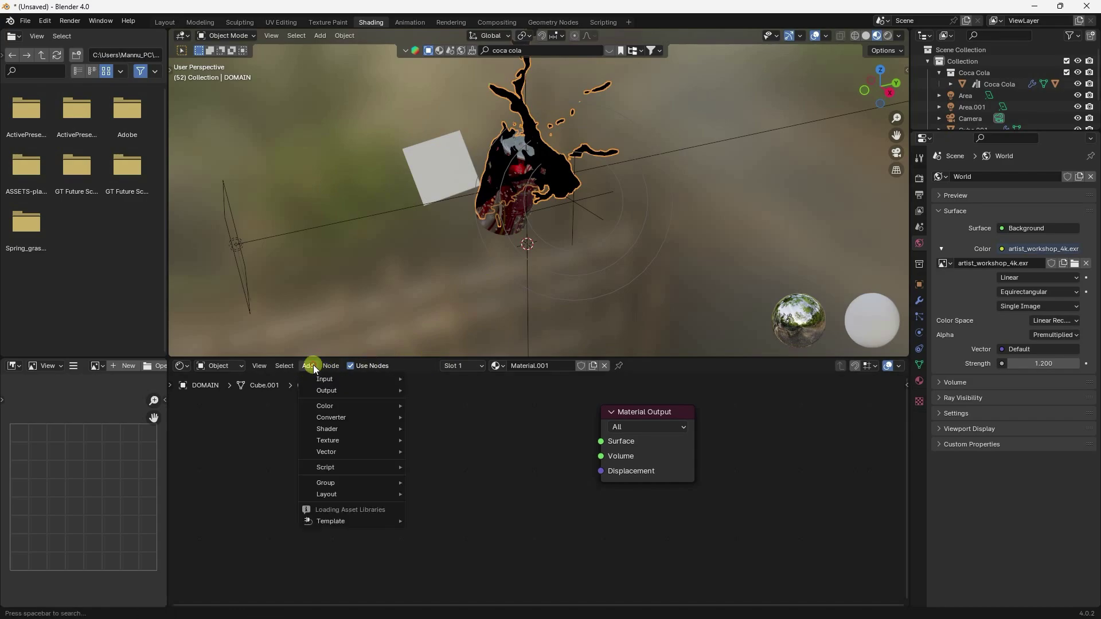
pyautogui.write('g')
pyautogui.press('BackSpace')
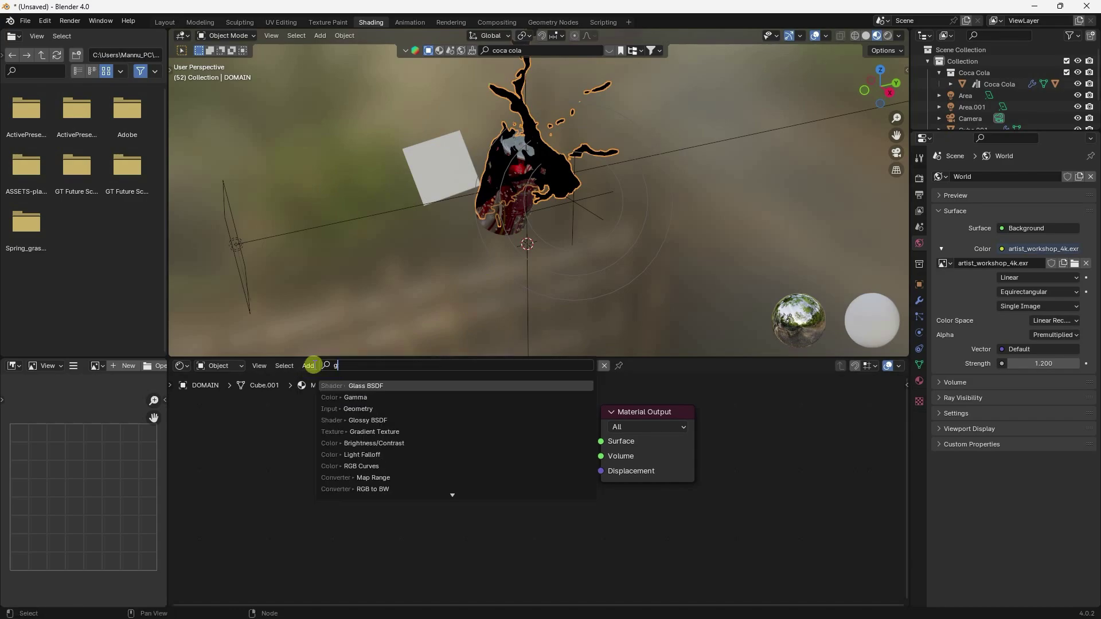
pyautogui.write('l')
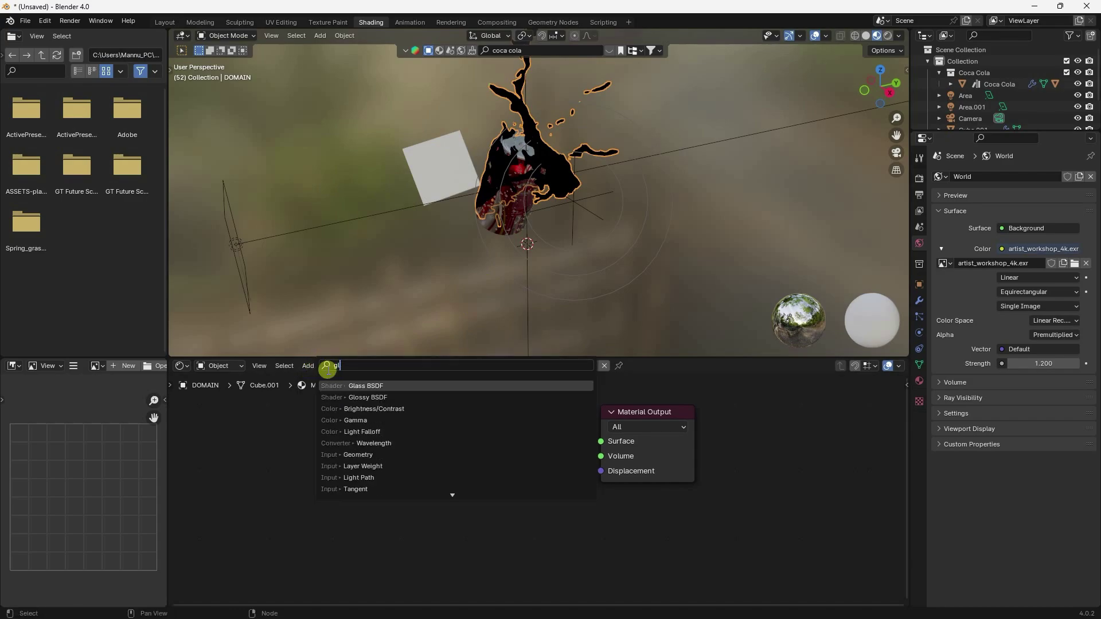
pyautogui.click(364, 386)
pyautogui.click(415, 431)
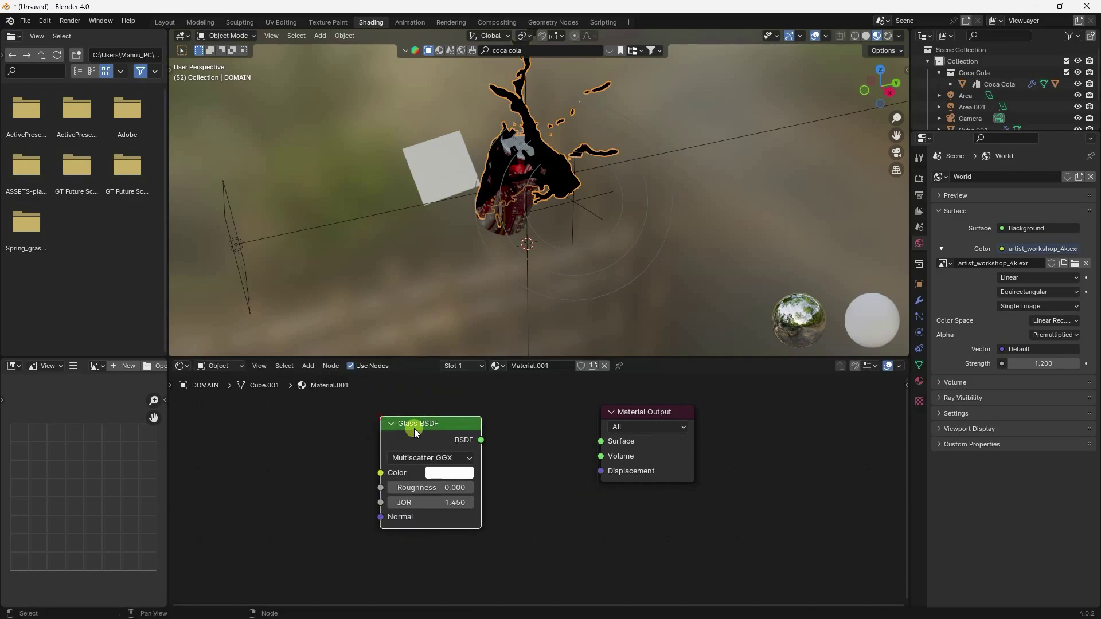
pyautogui.moveTo(480, 440); pyautogui.dragTo(599, 441)
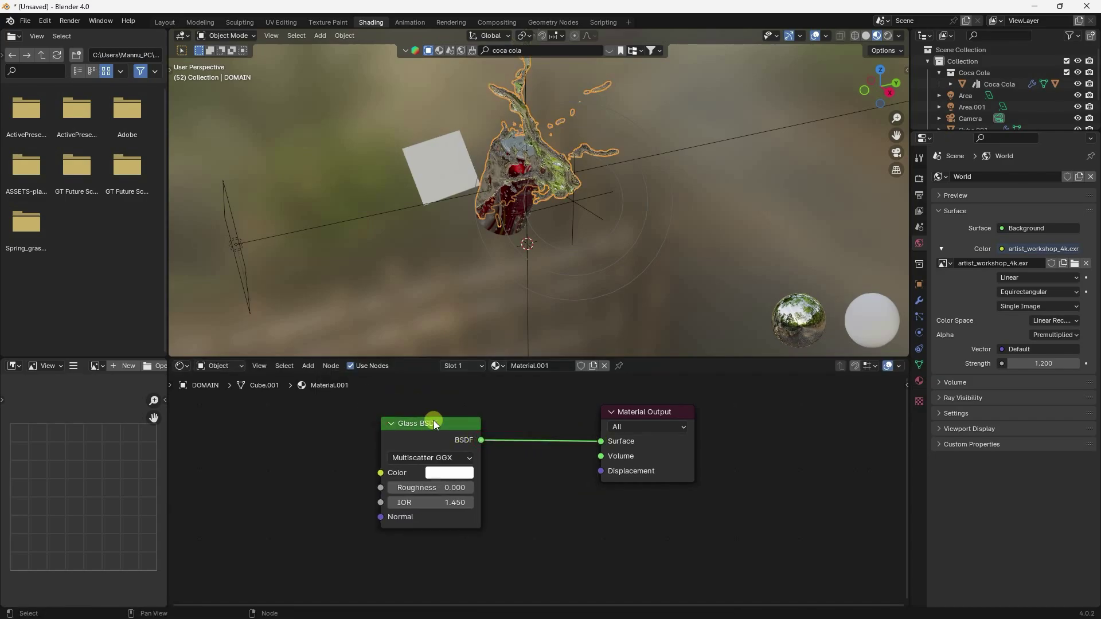
pyautogui.moveTo(433, 422); pyautogui.dragTo(434, 410)
# Add a Volume Absorption node below the Glass BSDF and connect it to the Material Output's Volume input
pyautogui.click(310, 365)
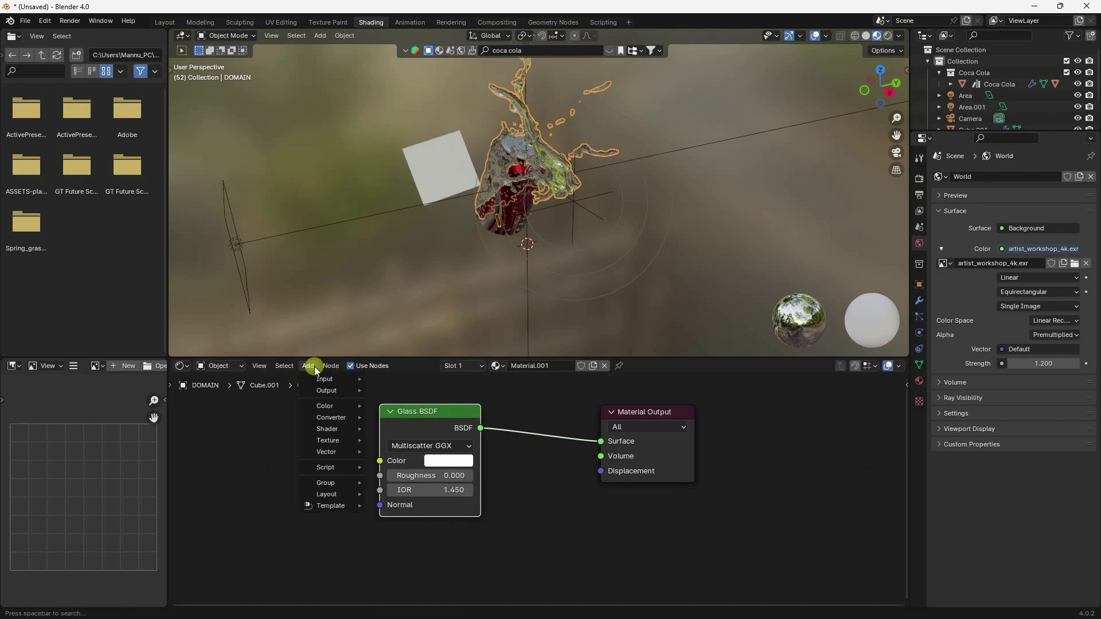
pyautogui.write('vol')
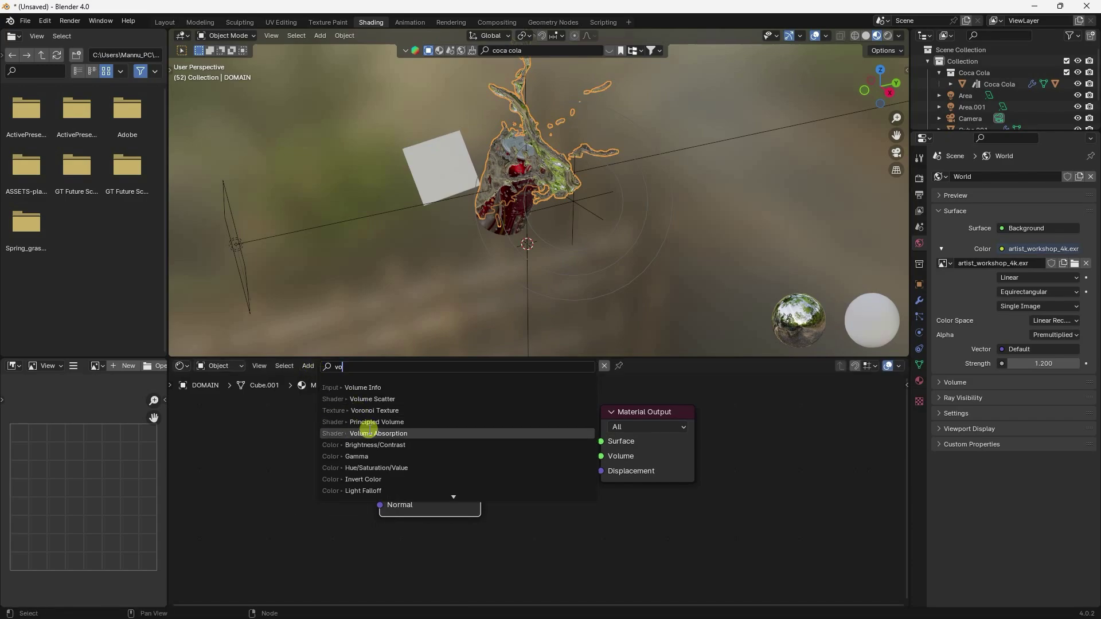
pyautogui.click(364, 432)
pyautogui.click(458, 533)
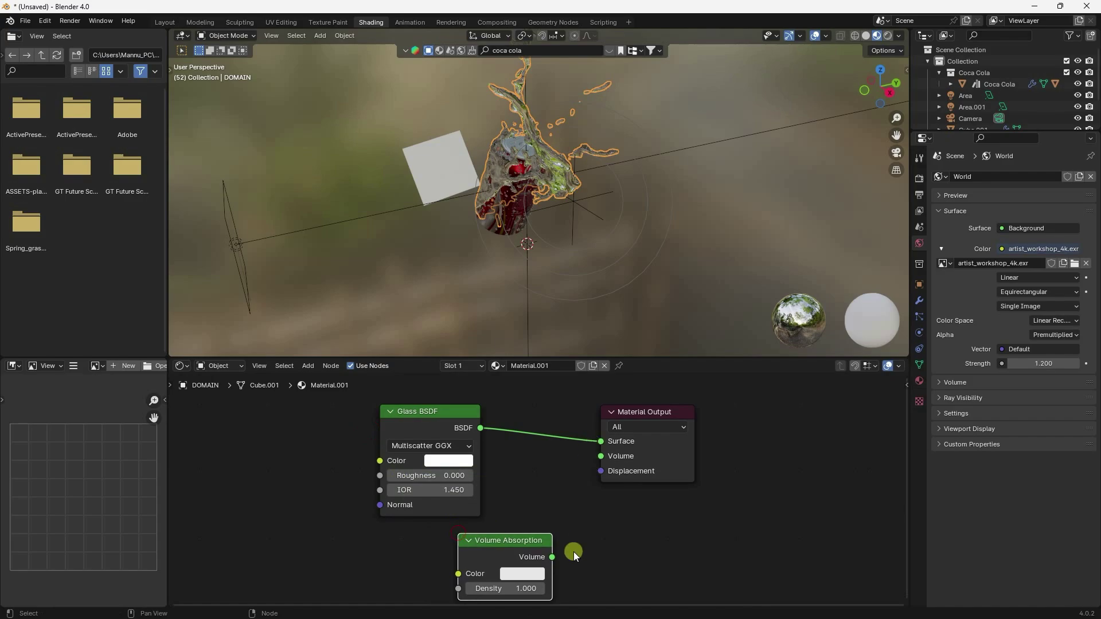
pyautogui.moveTo(552, 556); pyautogui.dragTo(601, 457)
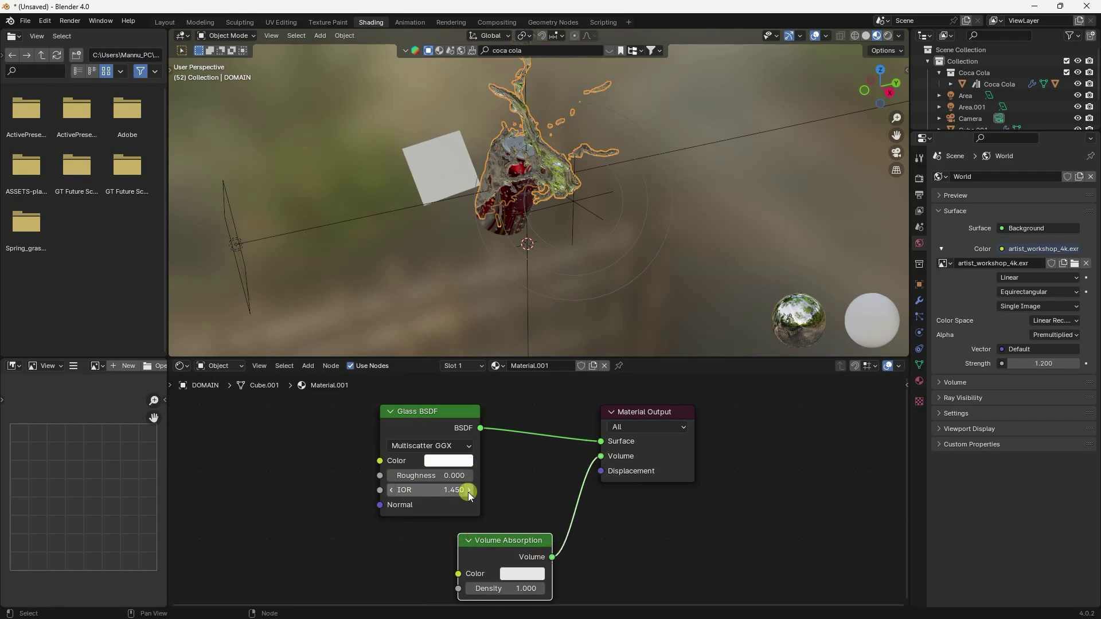
# Set the Glass BSDF's IOR to 1.33 and its roughness to 0.1
pyautogui.scroll(3, 541, 148)
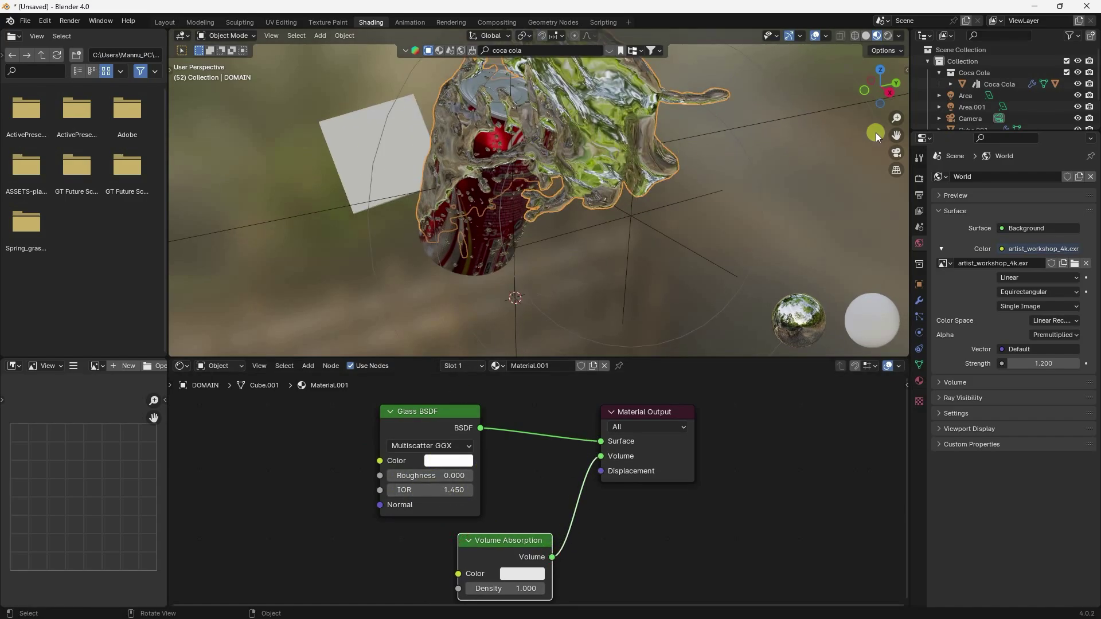
pyautogui.moveTo(895, 134); pyautogui.dragTo(816, 153)
pyautogui.scroll(4, 552, 215)
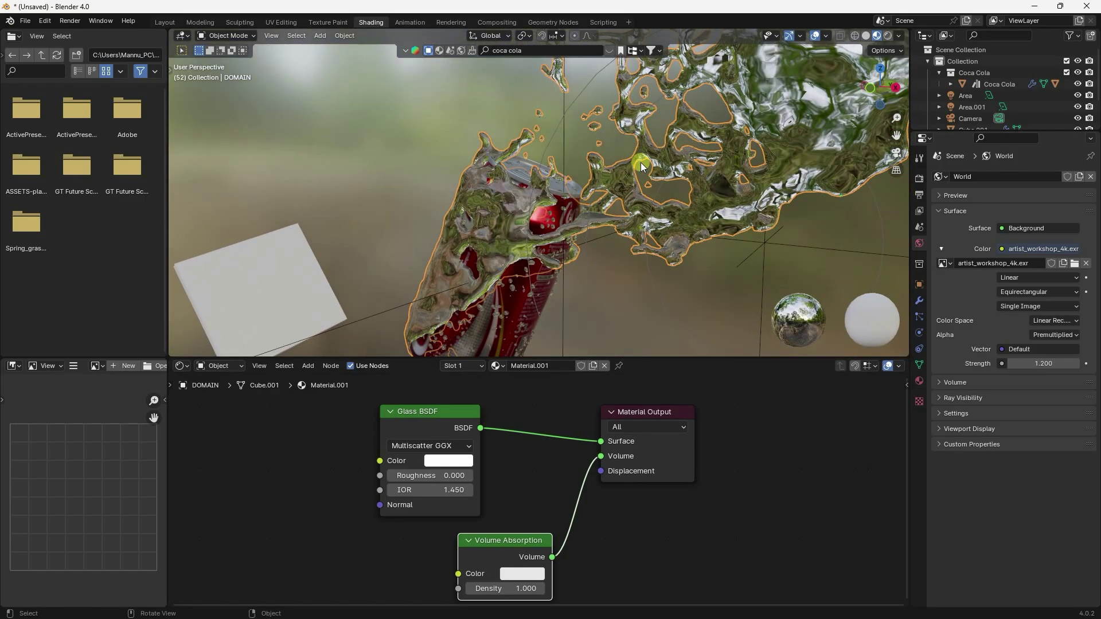
pyautogui.scroll(2, 641, 163)
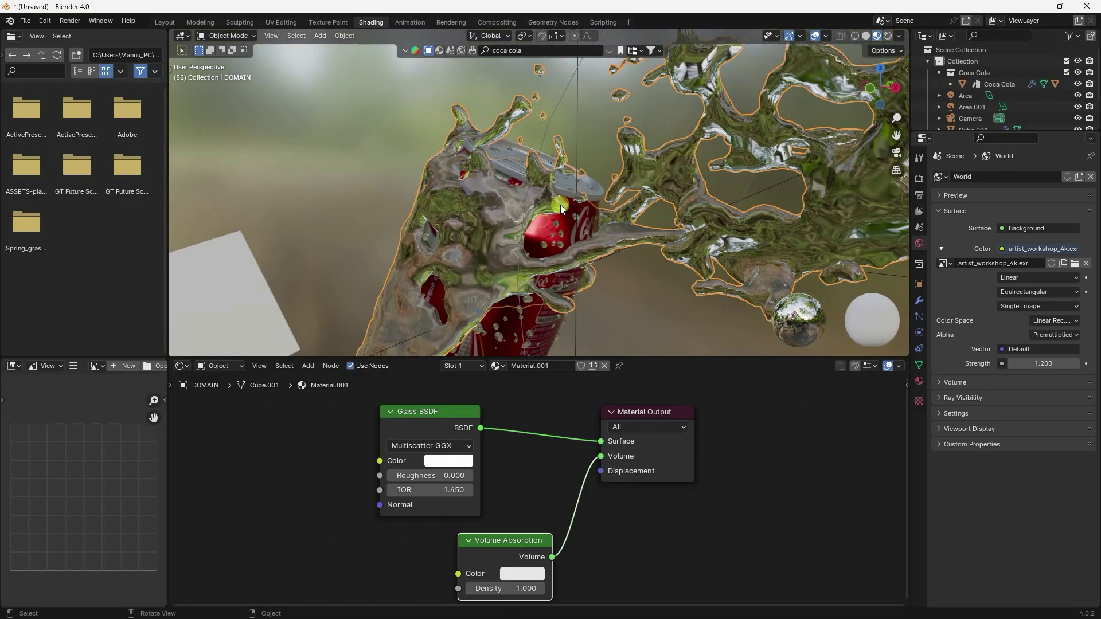
pyautogui.click(439, 490)
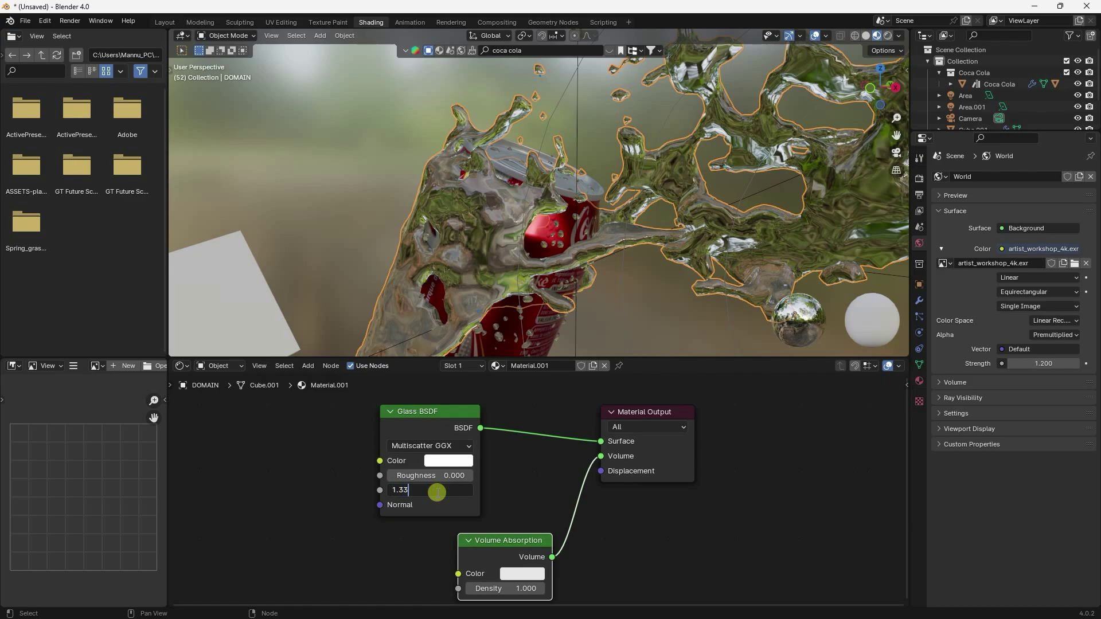
pyautogui.write('1.330')
pyautogui.press('Return')
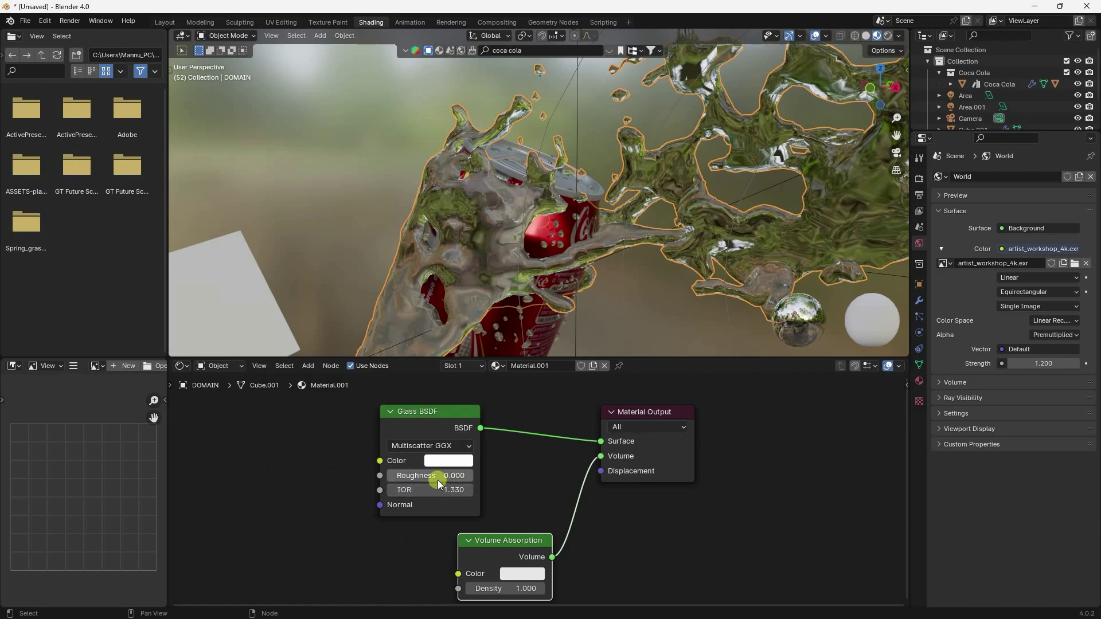
pyautogui.click(440, 477)
pyautogui.write('0.1')
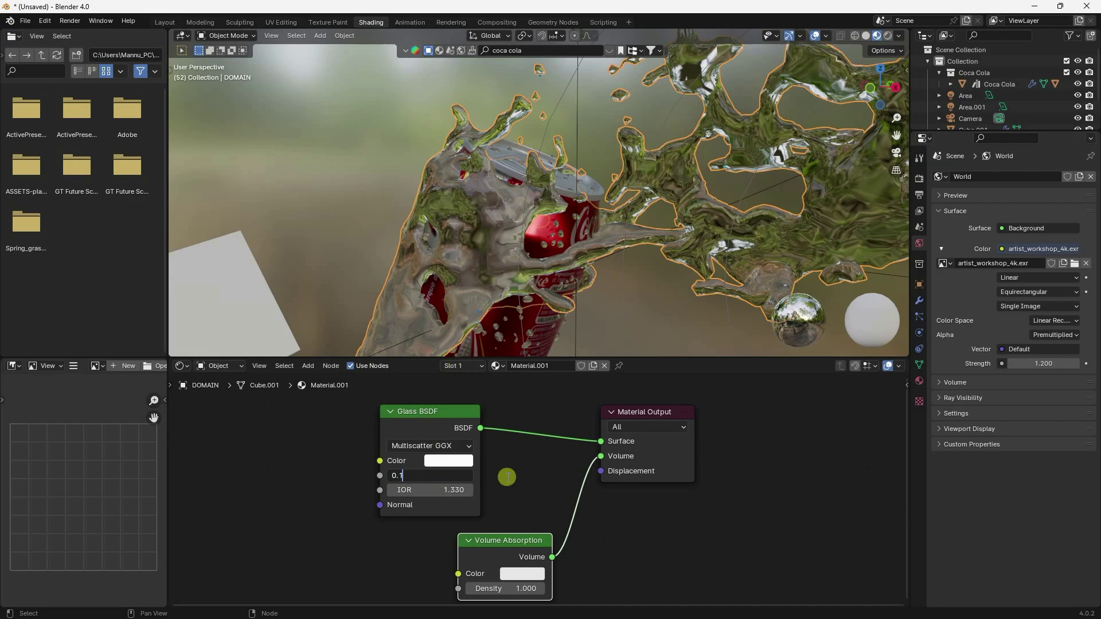
pyautogui.press('Return')
pyautogui.moveTo(512, 483); pyautogui.dragTo(503, 417, button='middle')
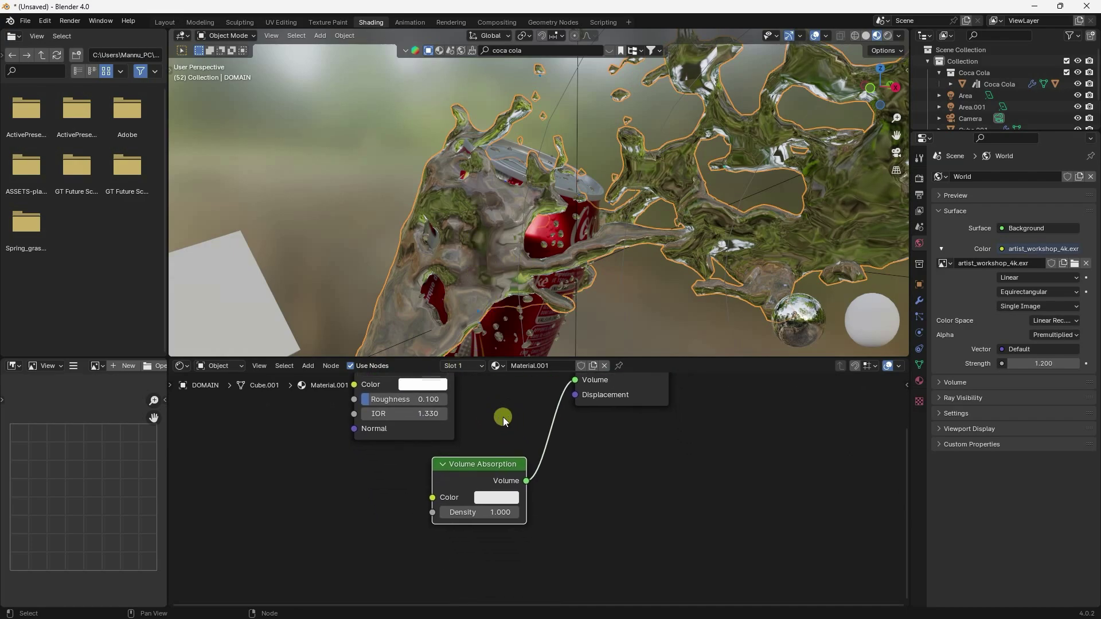
# Set the Volume Absorption node's density to 30 and its color to hex E76538
pyautogui.click(479, 516)
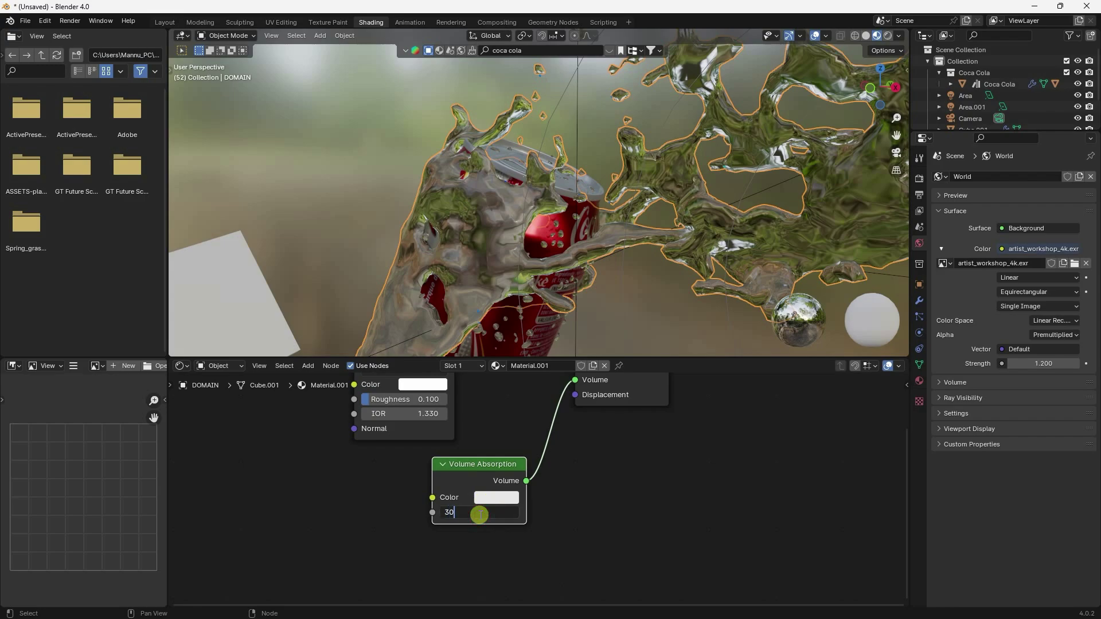
pyautogui.press('Return')
pyautogui.click(488, 498)
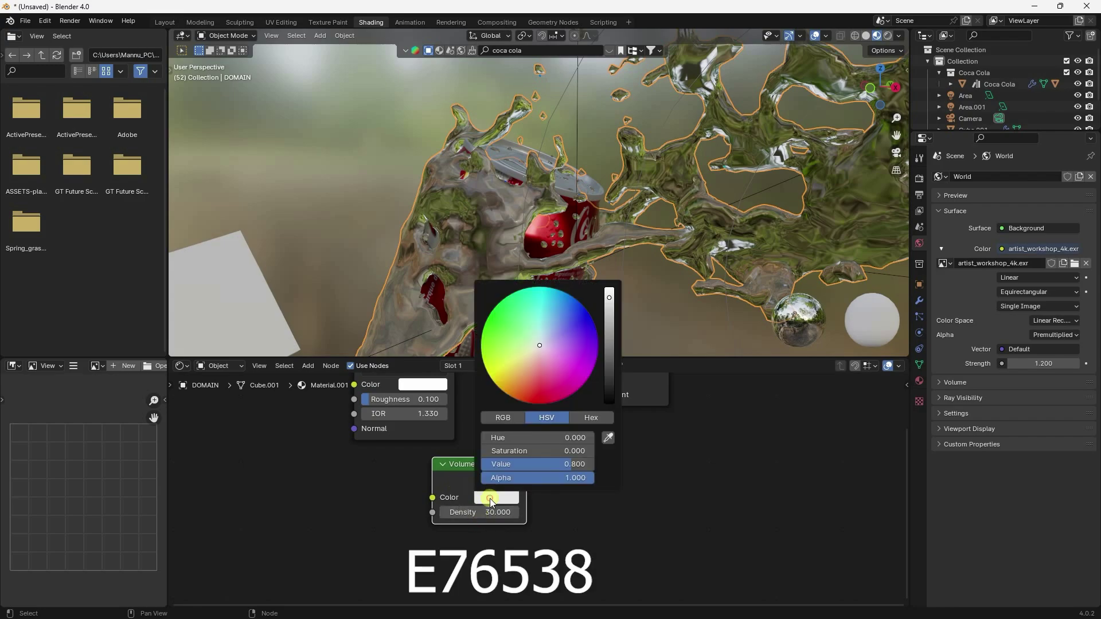
pyautogui.click(591, 417)
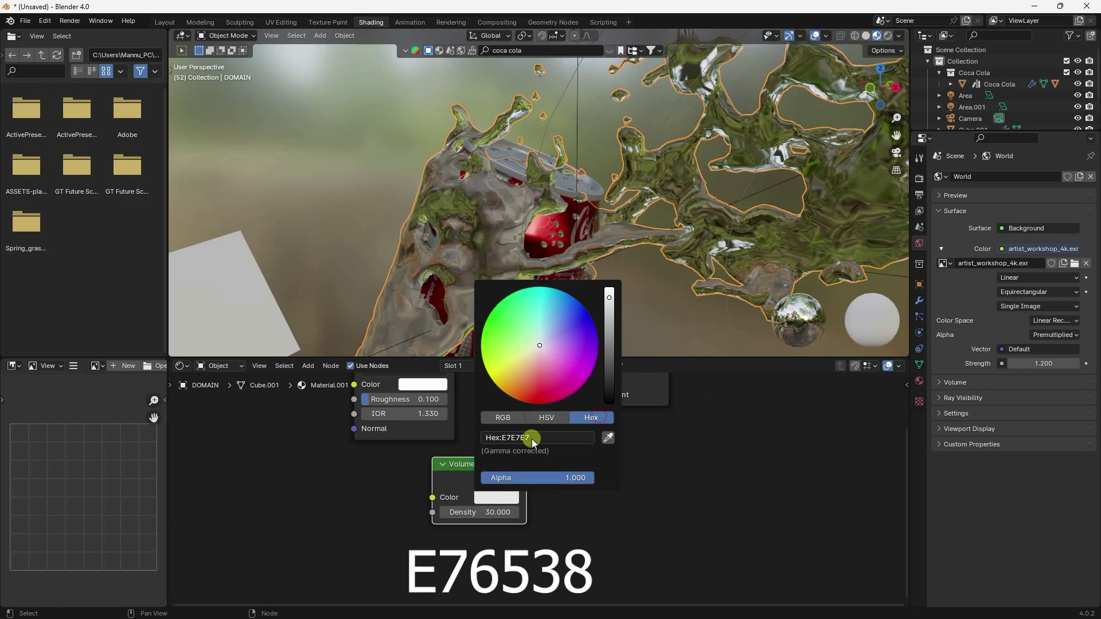
pyautogui.click(509, 437)
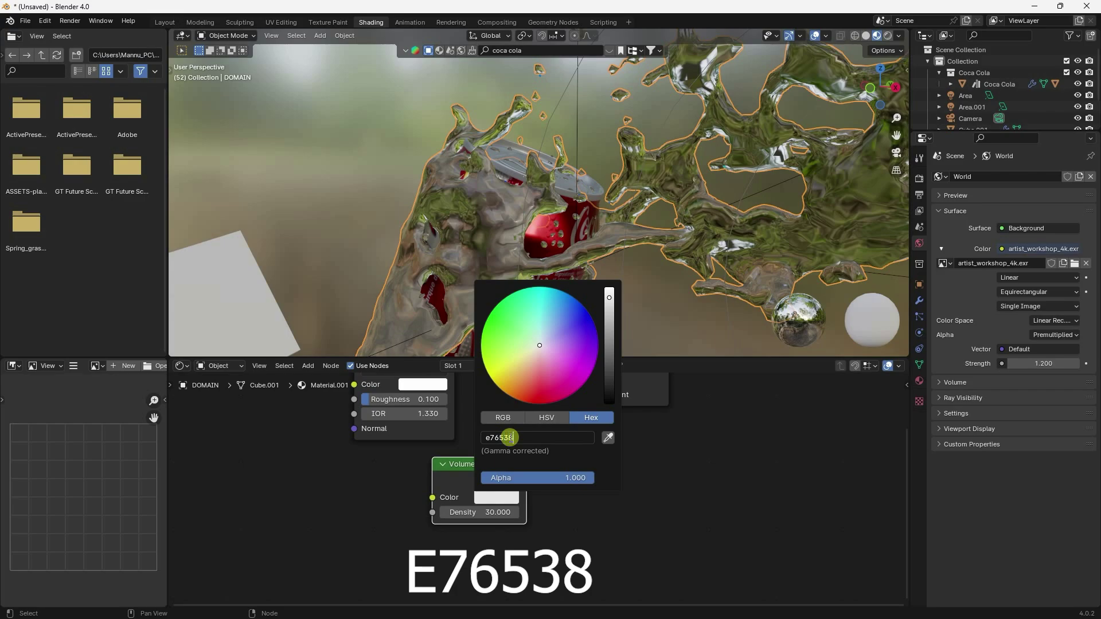
pyautogui.press('Return')
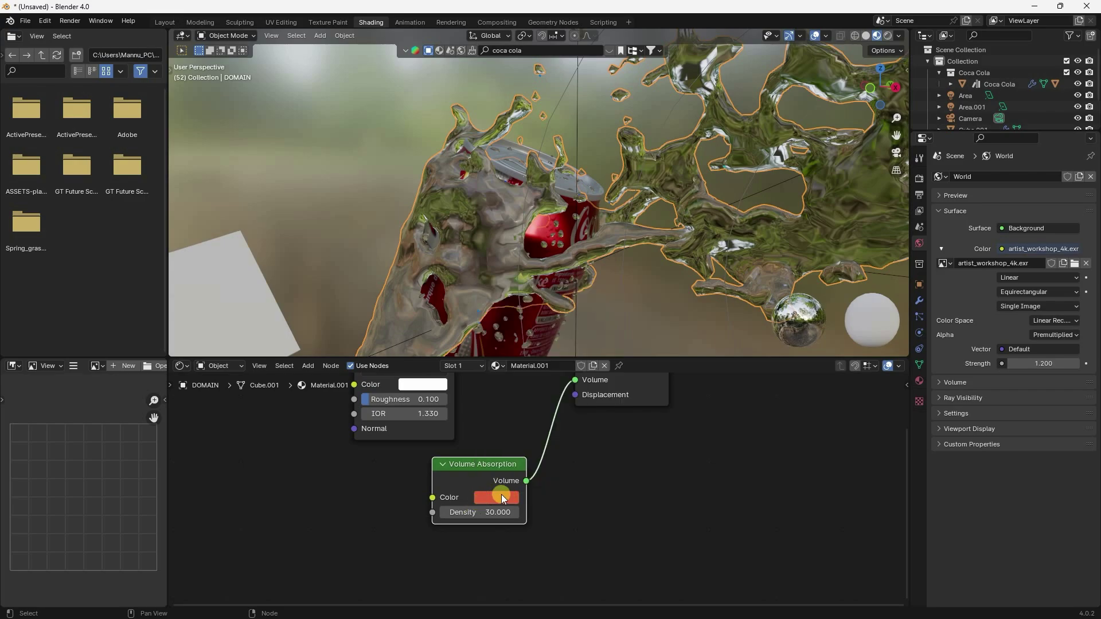
# Preview the liquid material in rendered viewport shading and examine the splash around the can from several angles
pyautogui.click(885, 35)
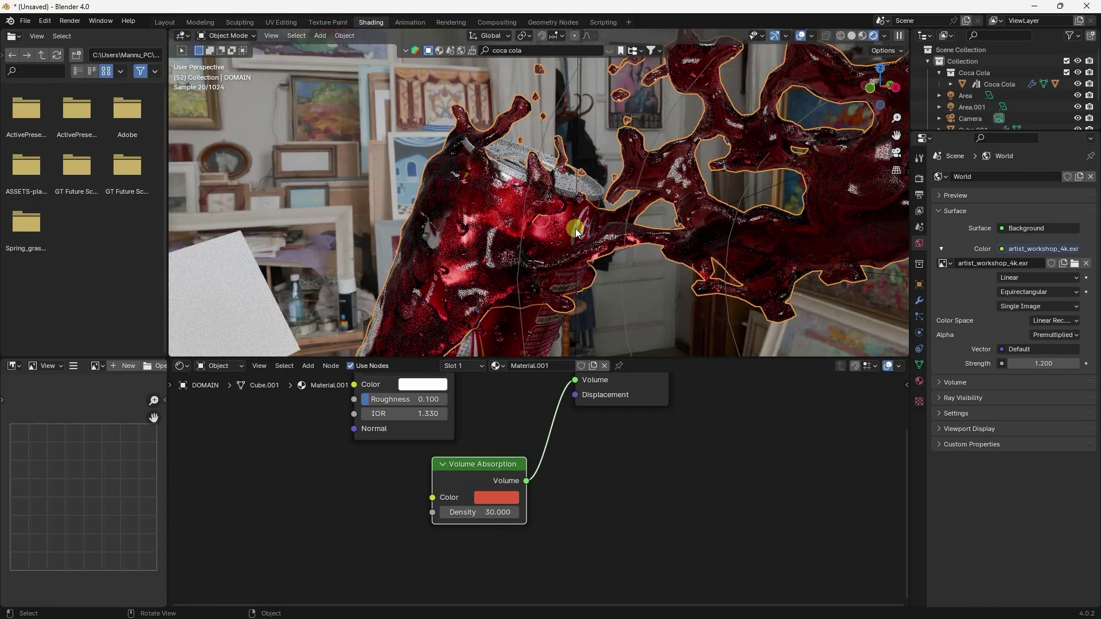
pyautogui.moveTo(575, 228); pyautogui.dragTo(565, 225, button='middle')
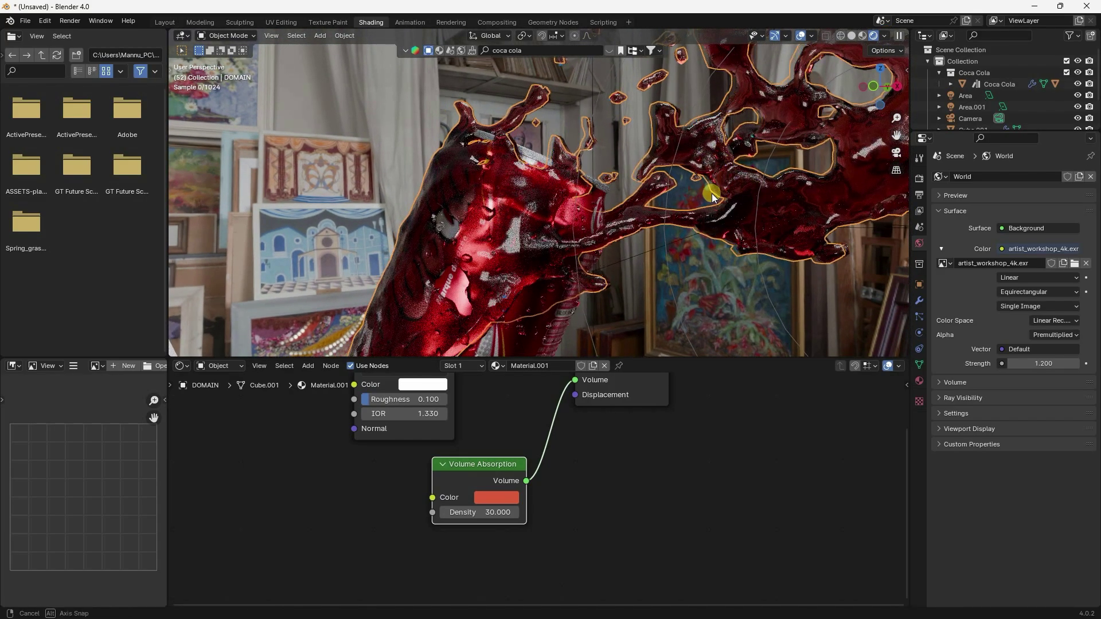
pyautogui.moveTo(711, 193); pyautogui.dragTo(777, 208, button='middle')
pyautogui.moveTo(655, 181)
pyautogui.mouseDown(button='middle')
pyautogui.moveTo(634, 194)
pyautogui.moveTo(618, 179)
pyautogui.moveTo(676, 168)
pyautogui.moveTo(651, 173)
pyautogui.mouseUp(button='middle')
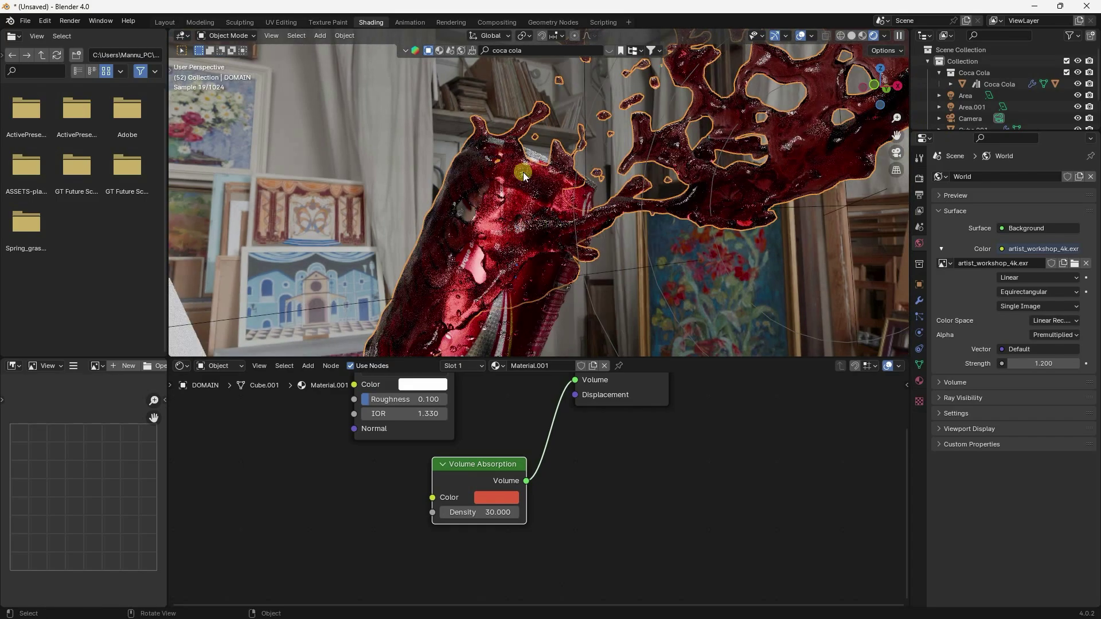
# Return to the Layout workspace and enable a transparent film background in the Cycles render settings
pyautogui.click(166, 22)
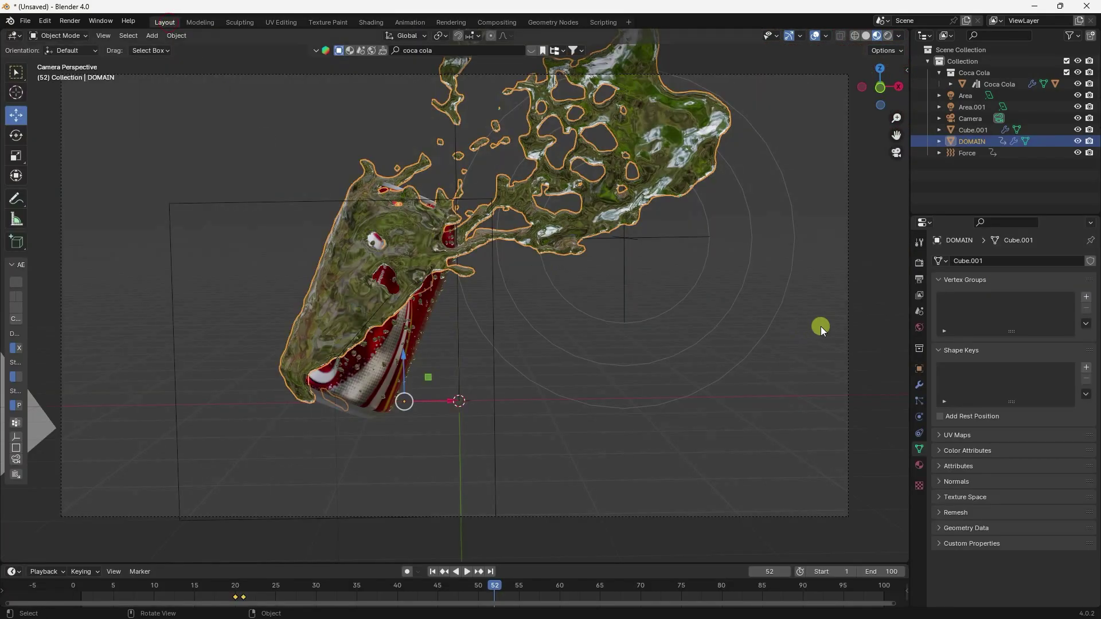
pyautogui.click(918, 263)
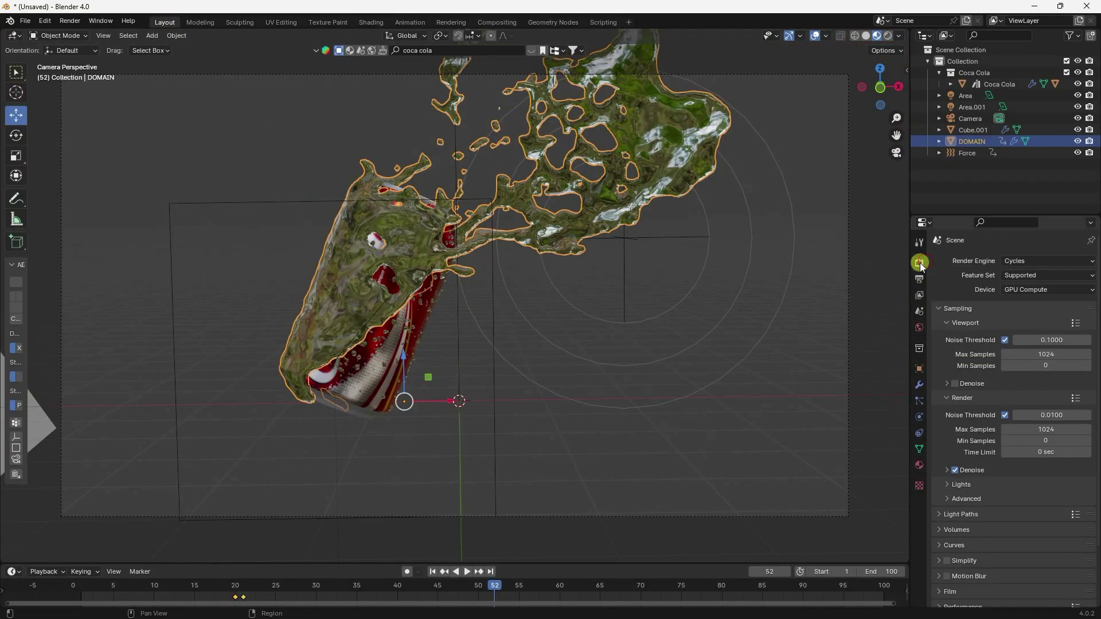
pyautogui.scroll(-4, 949, 459)
pyautogui.click(941, 522)
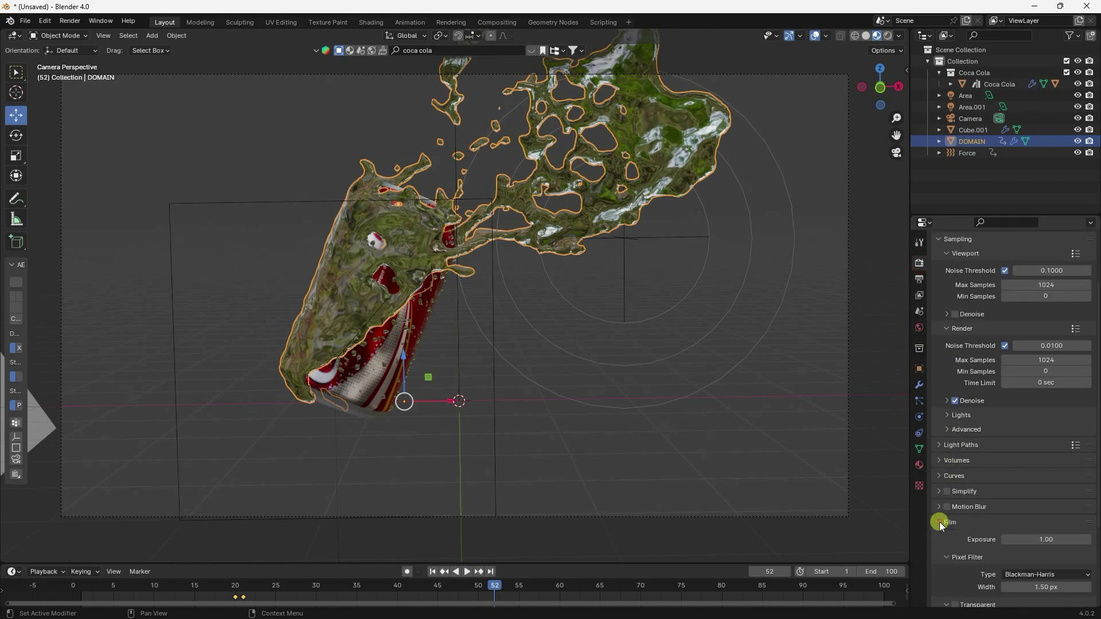
pyautogui.scroll(-4, 941, 524)
pyautogui.click(954, 490)
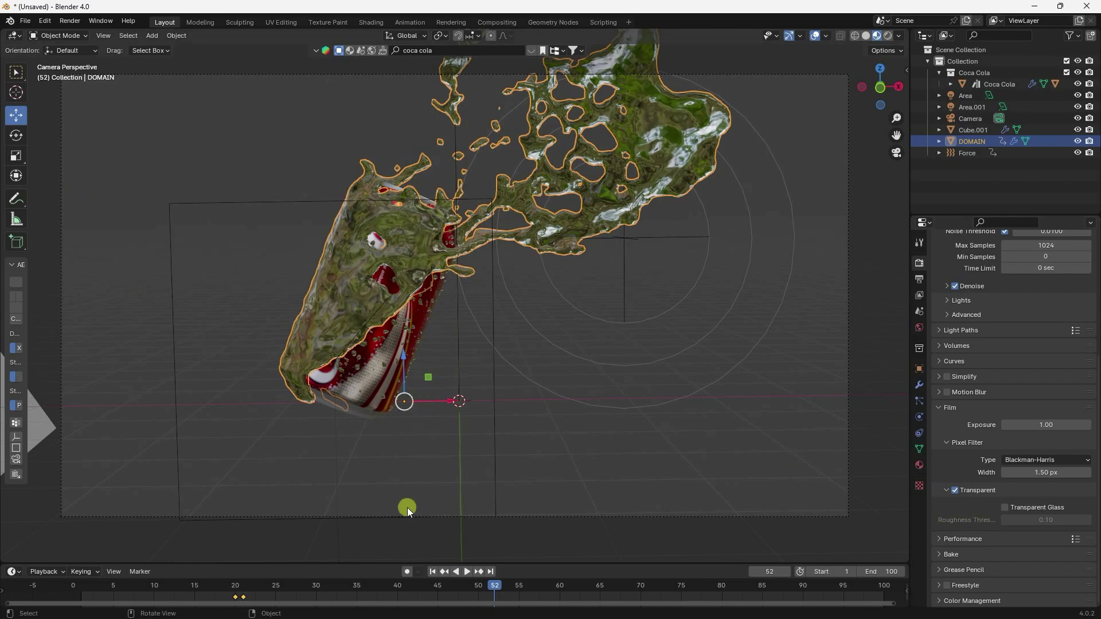
# Play the splash animation from the first frame to review the liquid's motion, then return to frame 1
pyautogui.click(432, 571)
pyautogui.click(470, 575)
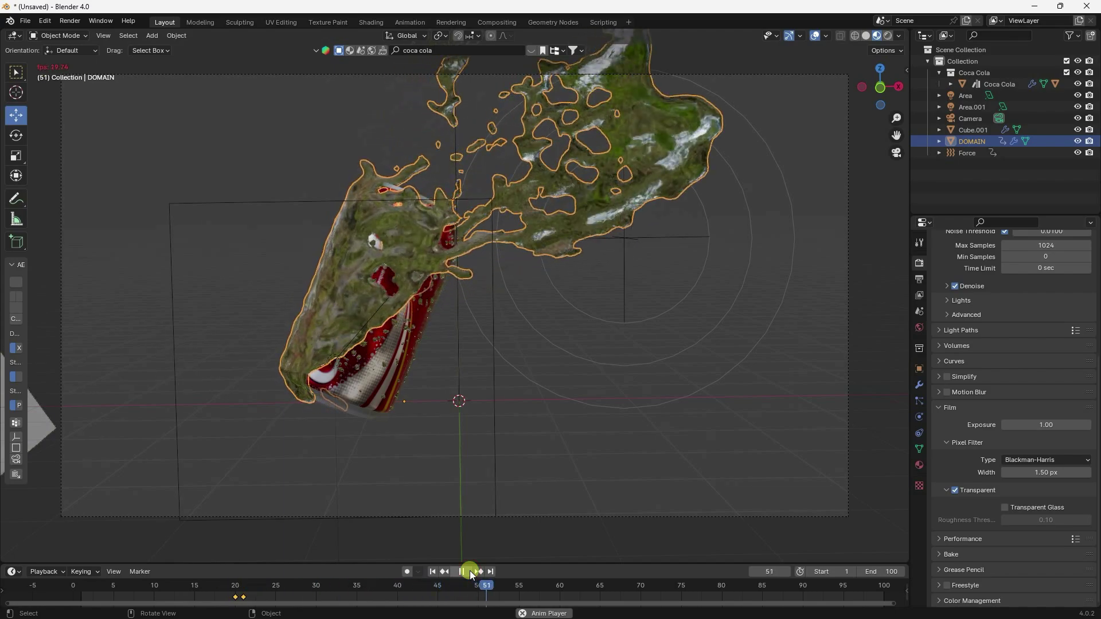
pyautogui.click(465, 571)
pyautogui.click(433, 571)
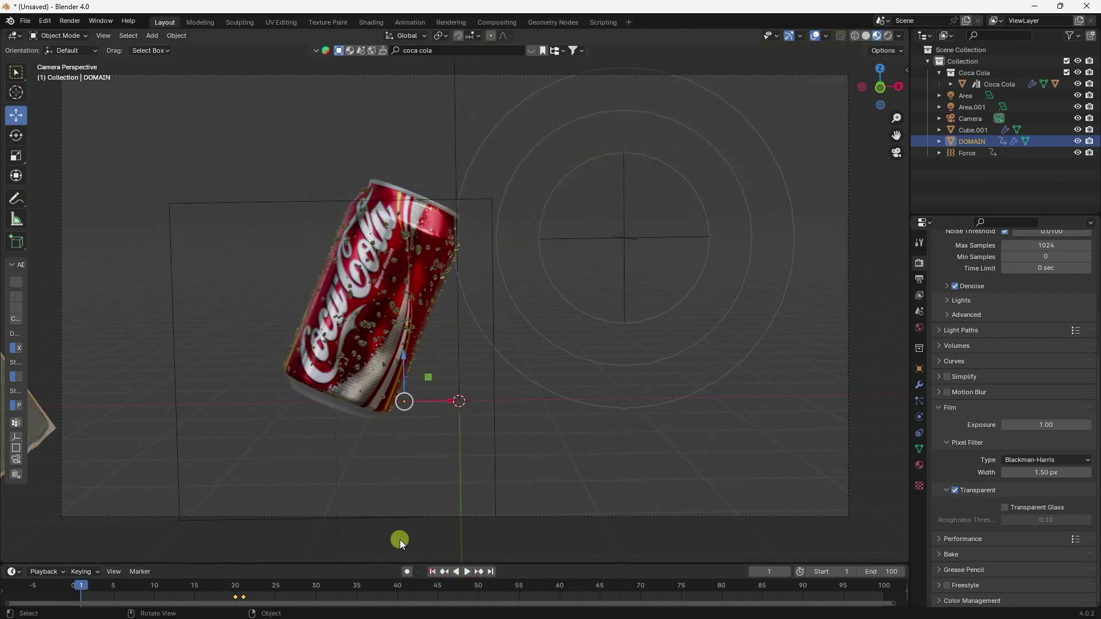
pyautogui.click(467, 571)
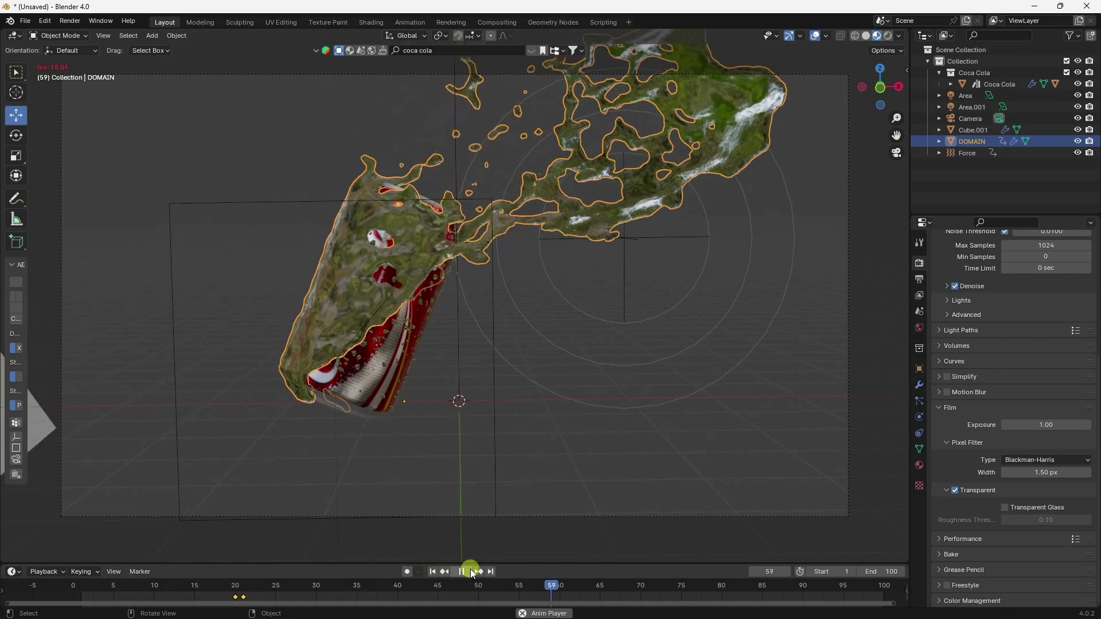
pyautogui.click(470, 571)
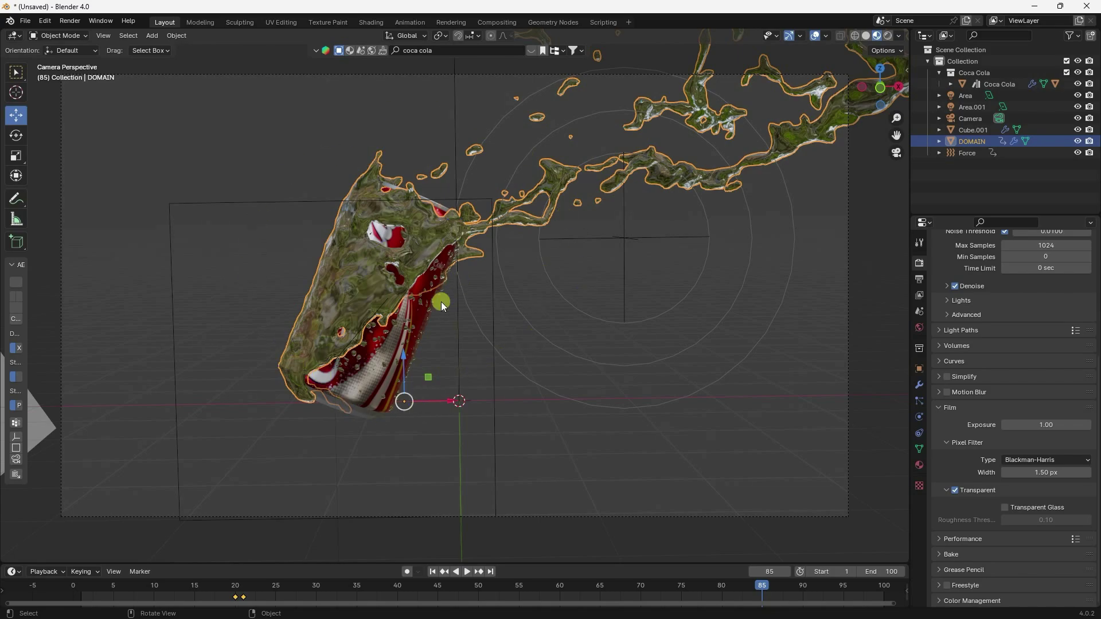
pyautogui.click(434, 572)
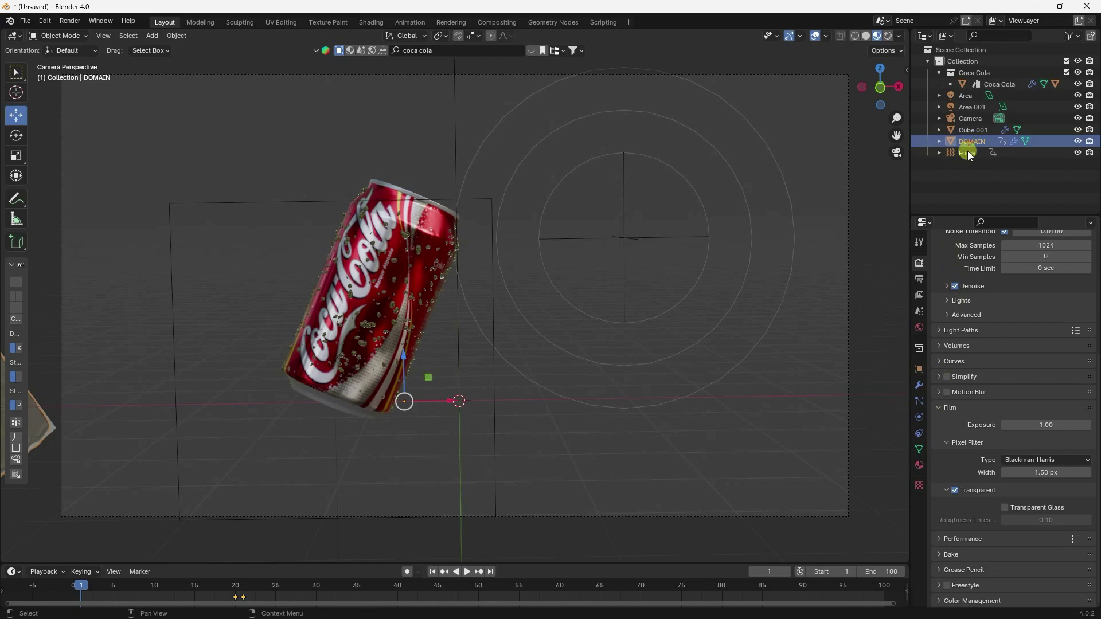
# Free all baked fluid simulation data of the DOMAIN object
pyautogui.click(920, 415)
pyautogui.scroll(-5, 972, 410)
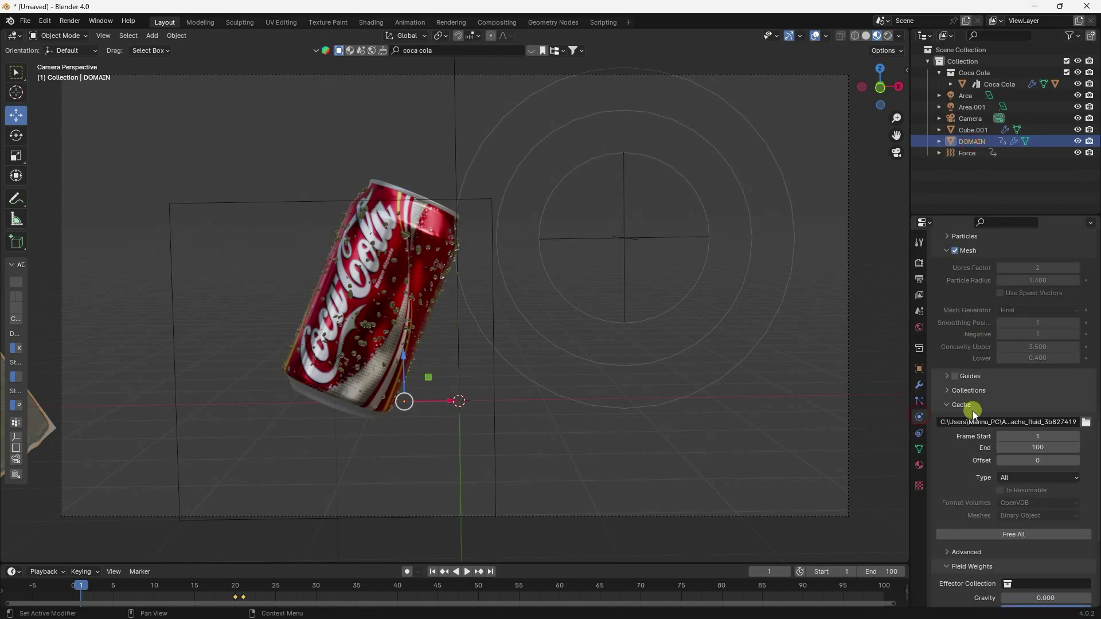
pyautogui.click(1006, 342)
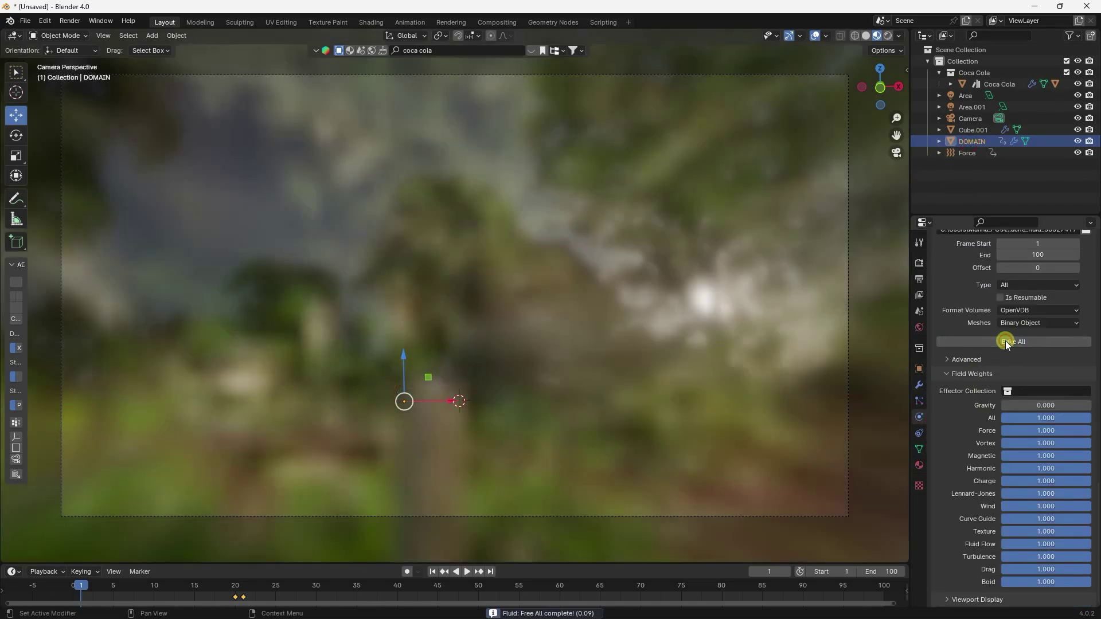
# Set the liquid domain's resolution divisions to 256
pyautogui.scroll(15, 968, 395)
pyautogui.scroll(5, 968, 398)
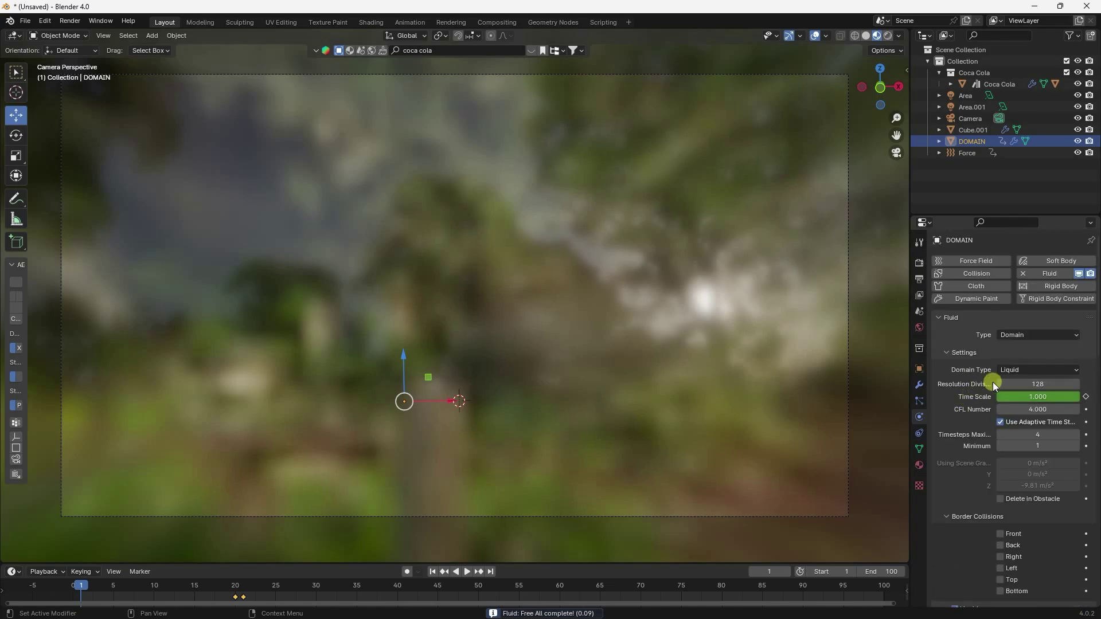
pyautogui.doubleClick(1023, 385)
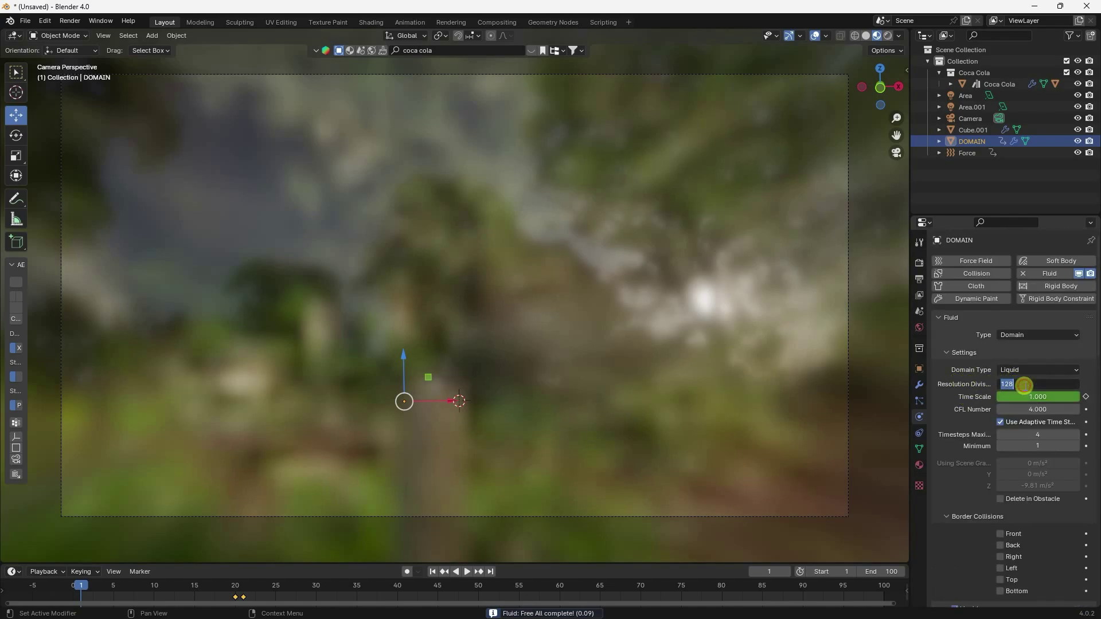
pyautogui.write('256')
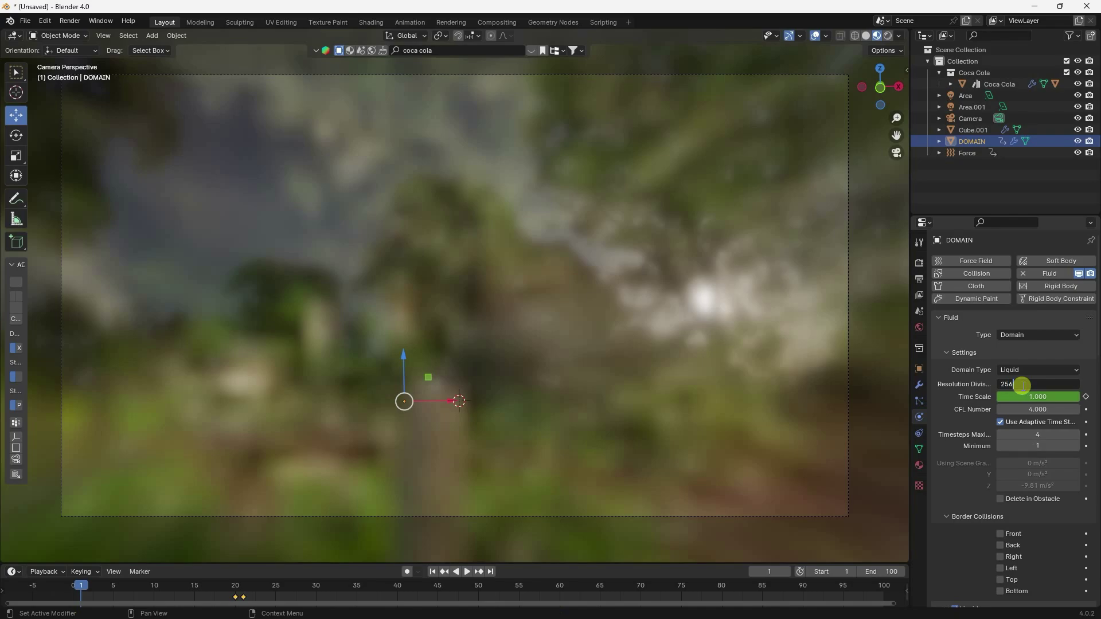
pyautogui.press('Return')
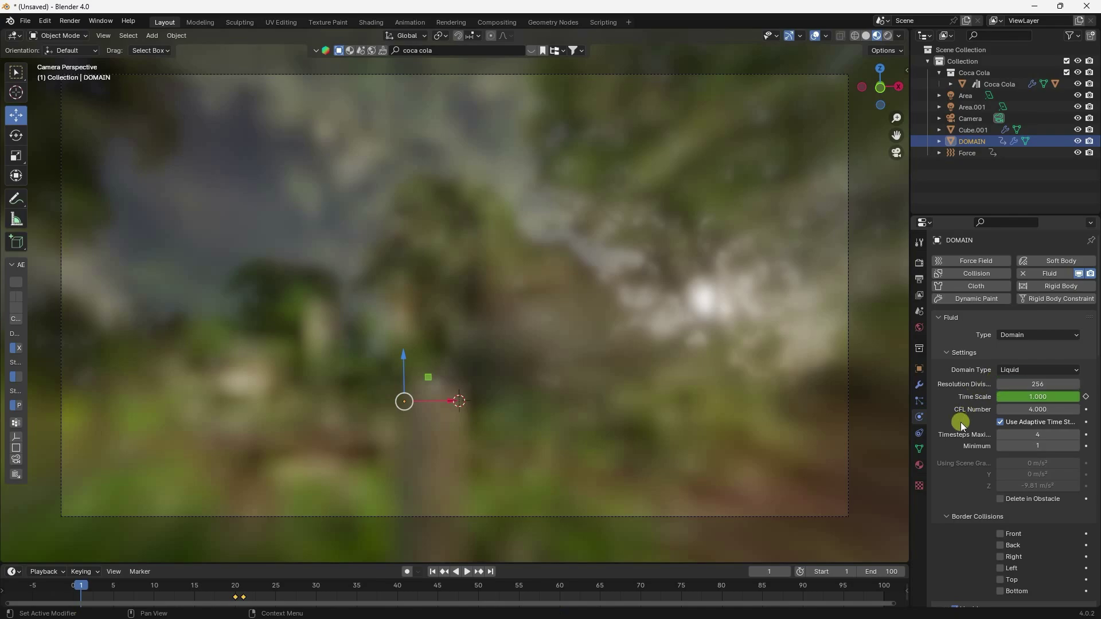
# Start baking the domain's entire fluid simulation and cancel the running bake
pyautogui.scroll(-12, 962, 422)
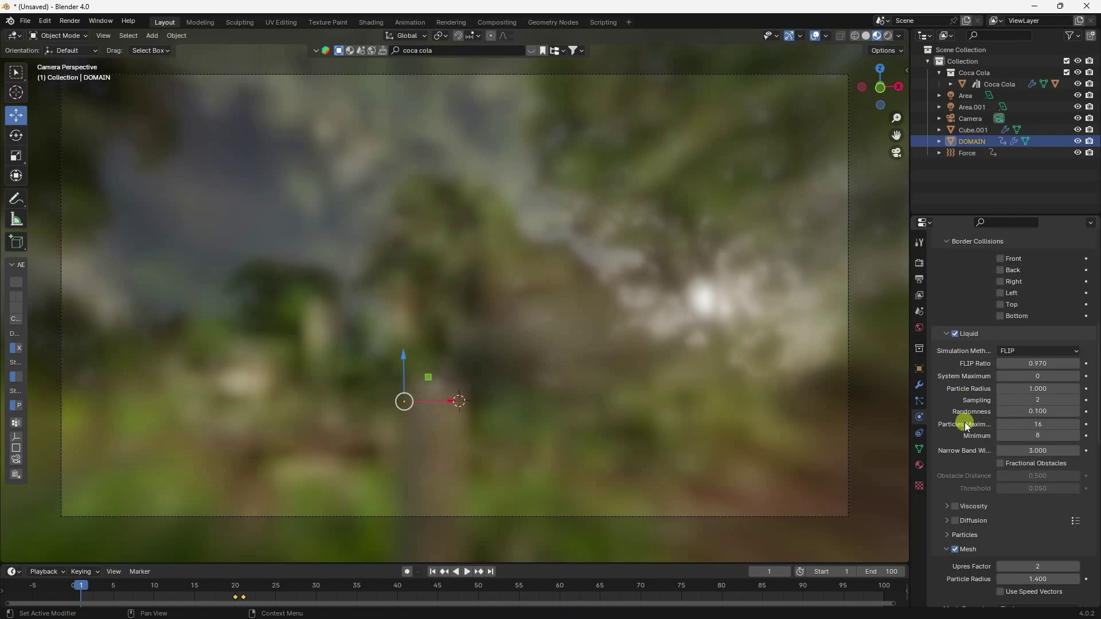
pyautogui.scroll(-10, 964, 422)
pyautogui.scroll(-7, 961, 466)
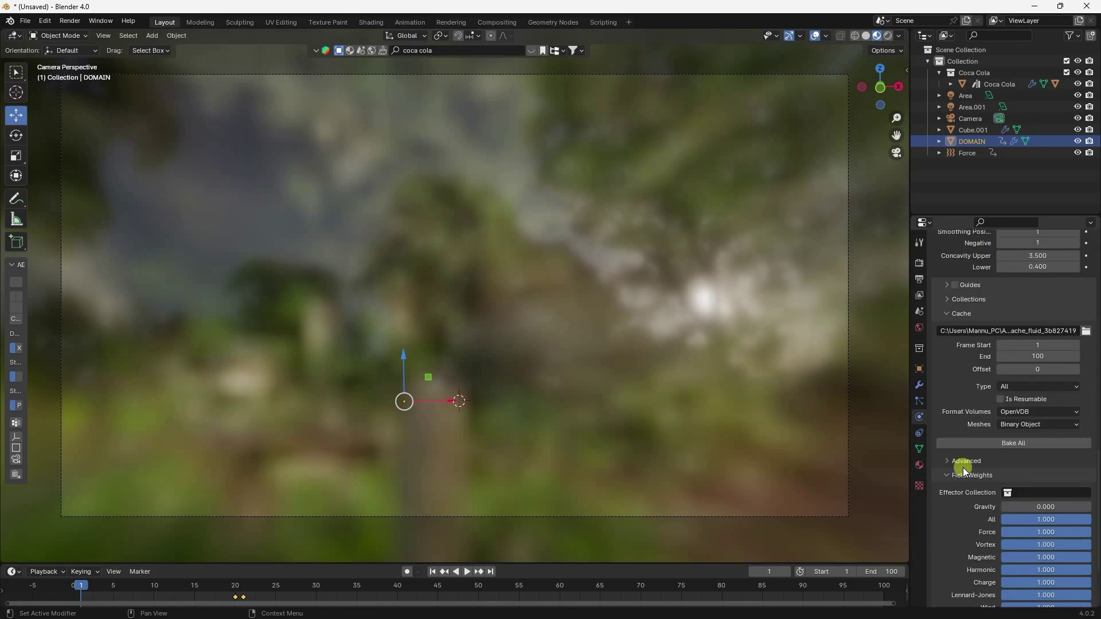
pyautogui.click(1016, 442)
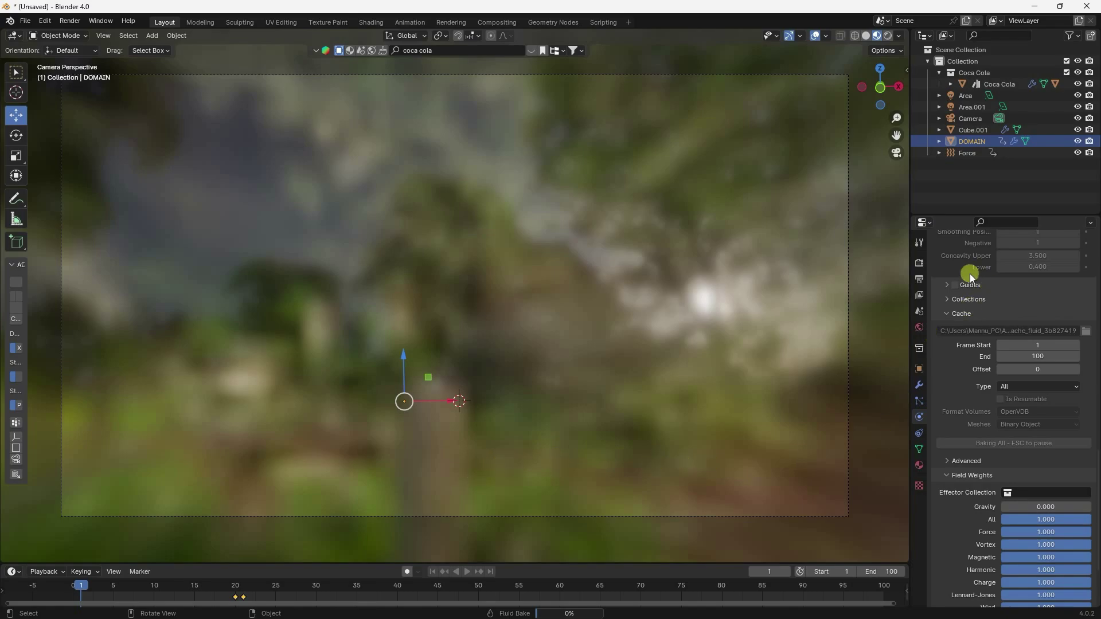
pyautogui.press('Escape')
# Set the render output's frame rate to 30 fps
pyautogui.click(919, 280)
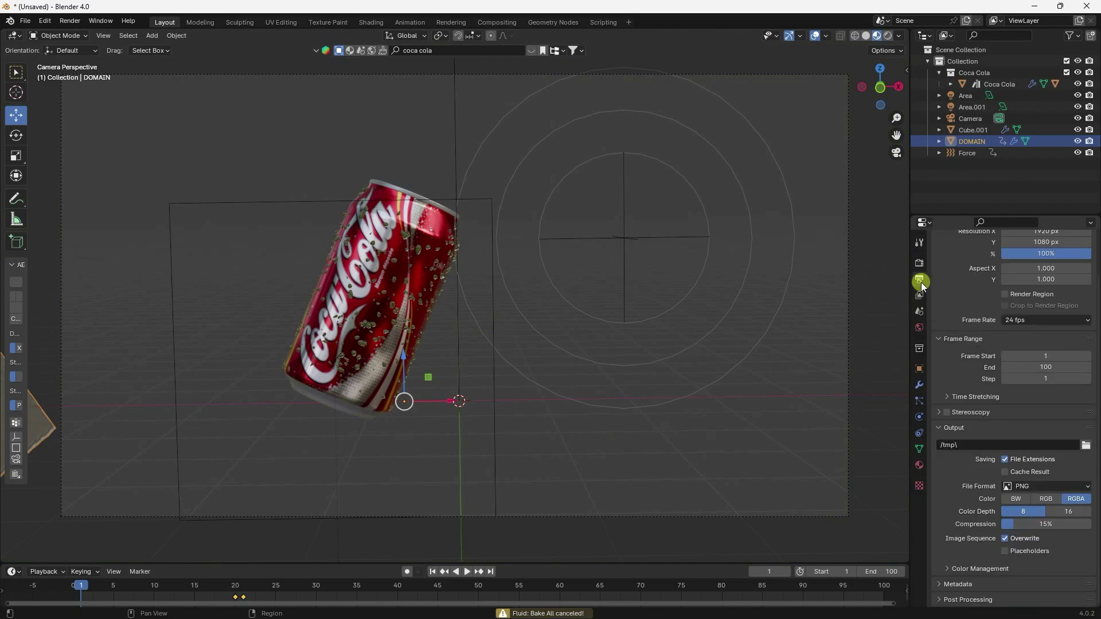
pyautogui.click(1009, 320)
pyautogui.click(1020, 367)
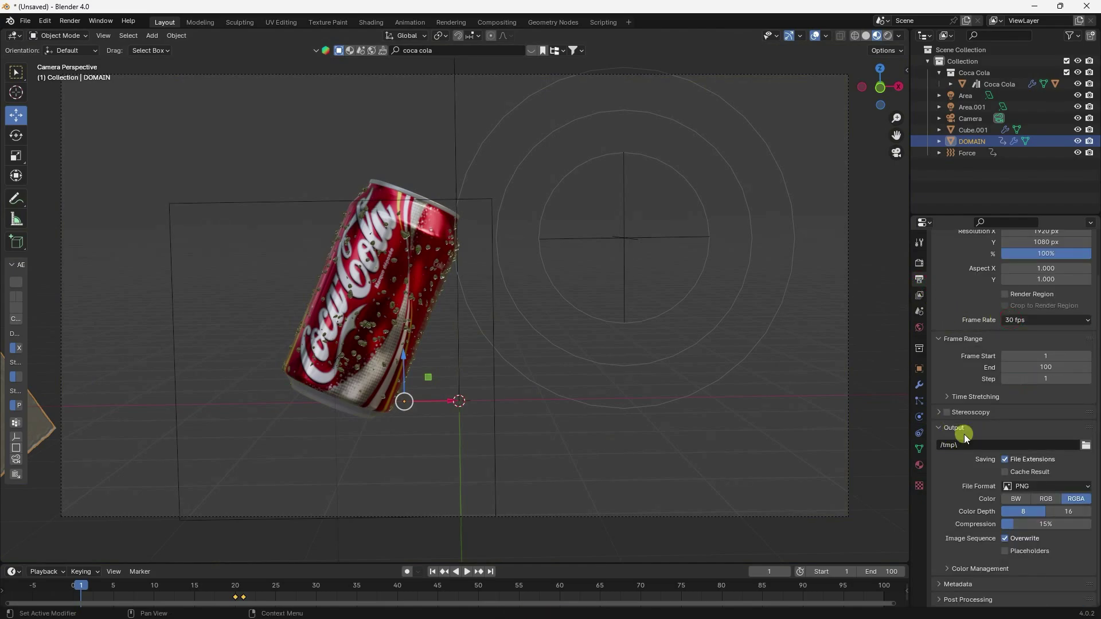
# Browse for the render output location and create a folder named "render bl" on the Desktop
pyautogui.click(1085, 446)
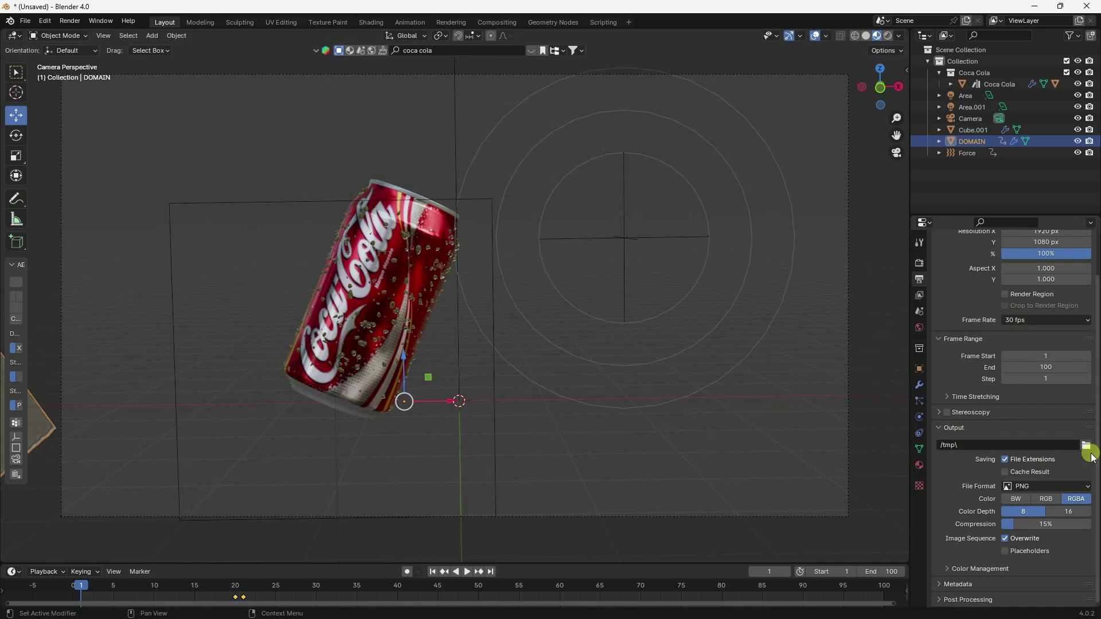
pyautogui.click(1085, 446)
pyautogui.click(267, 228)
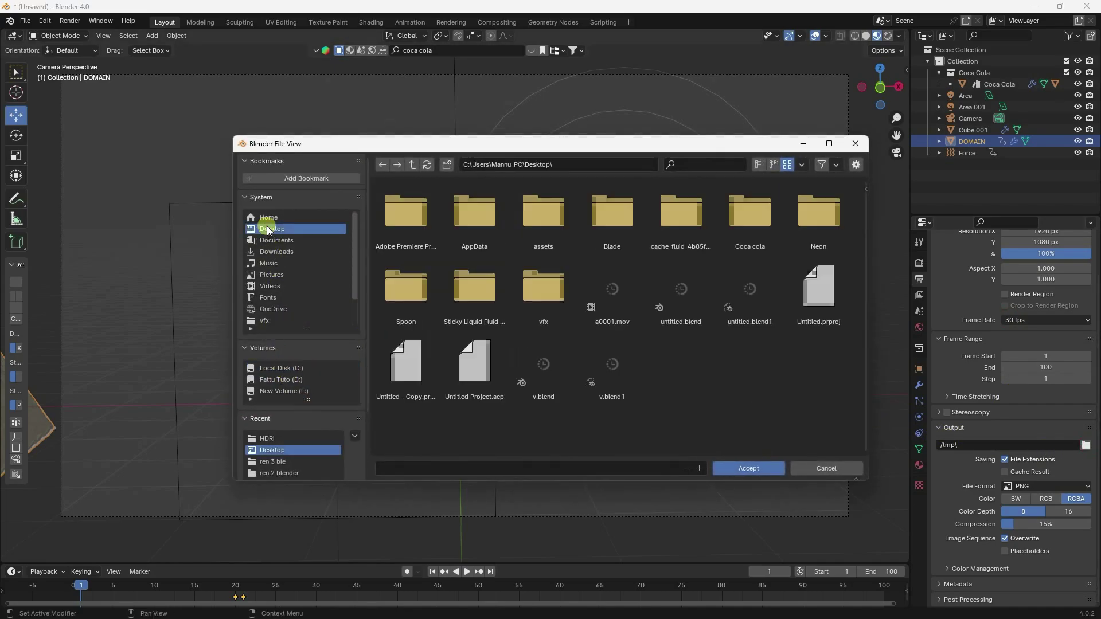
pyautogui.rightClick(643, 381)
pyautogui.click(694, 405)
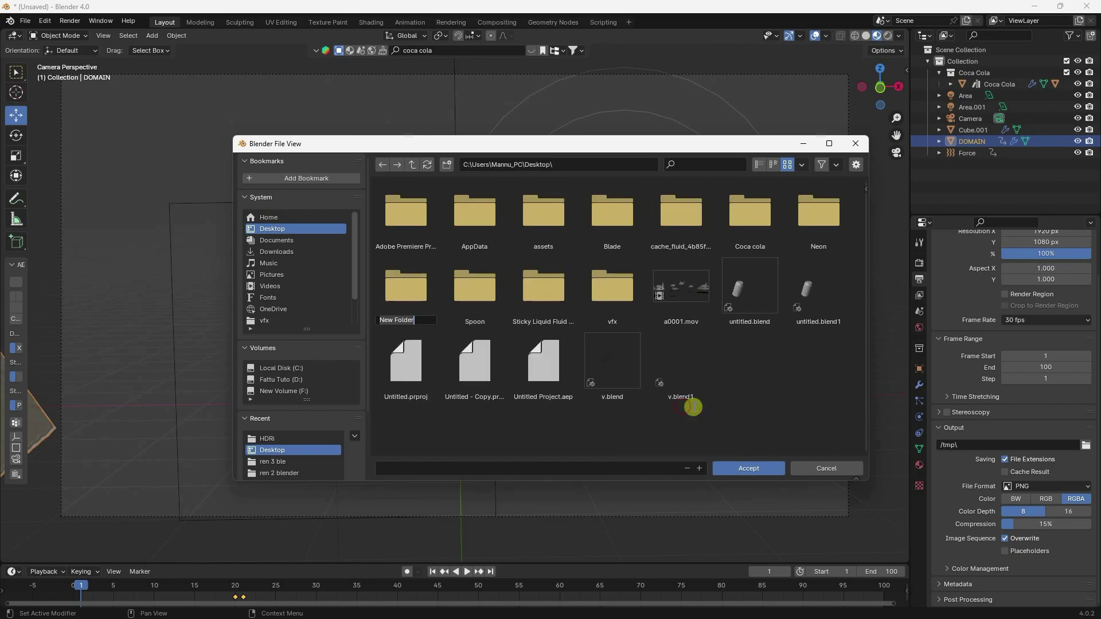
pyautogui.write('render bl')
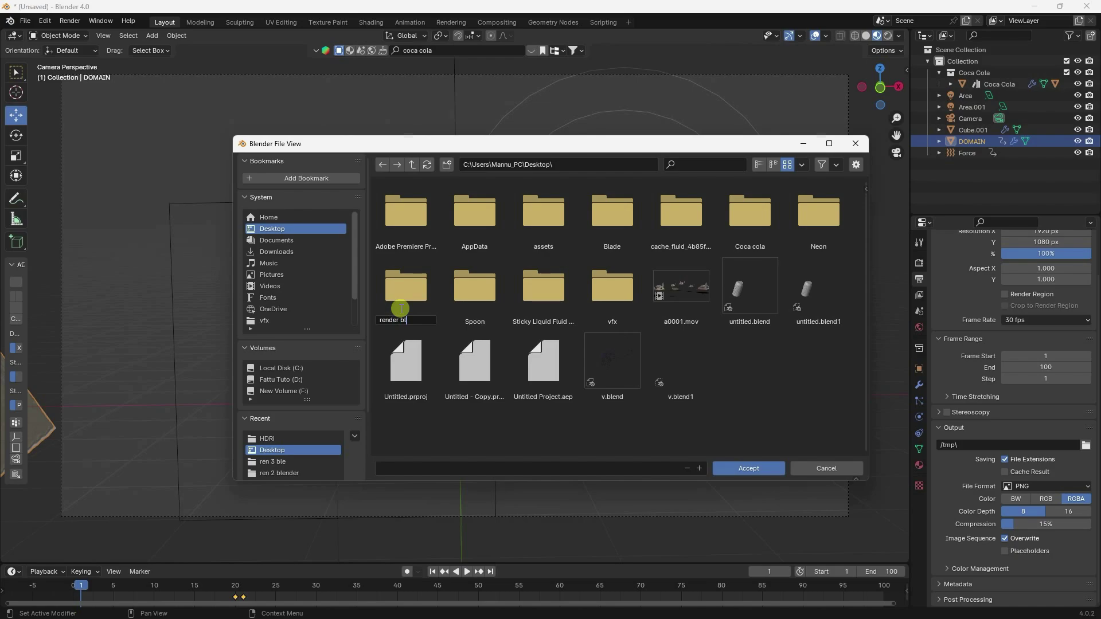
# Open the "render bl" folder and accept it as the output path with the file name 1
pyautogui.doubleClick(401, 308)
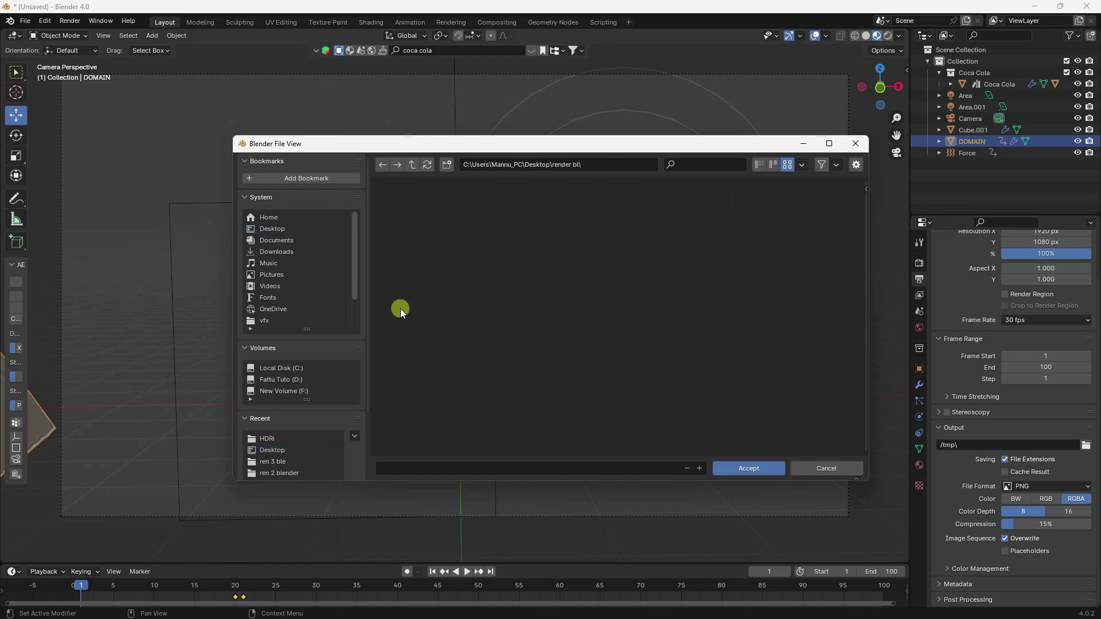
pyautogui.click(446, 473)
pyautogui.write('1')
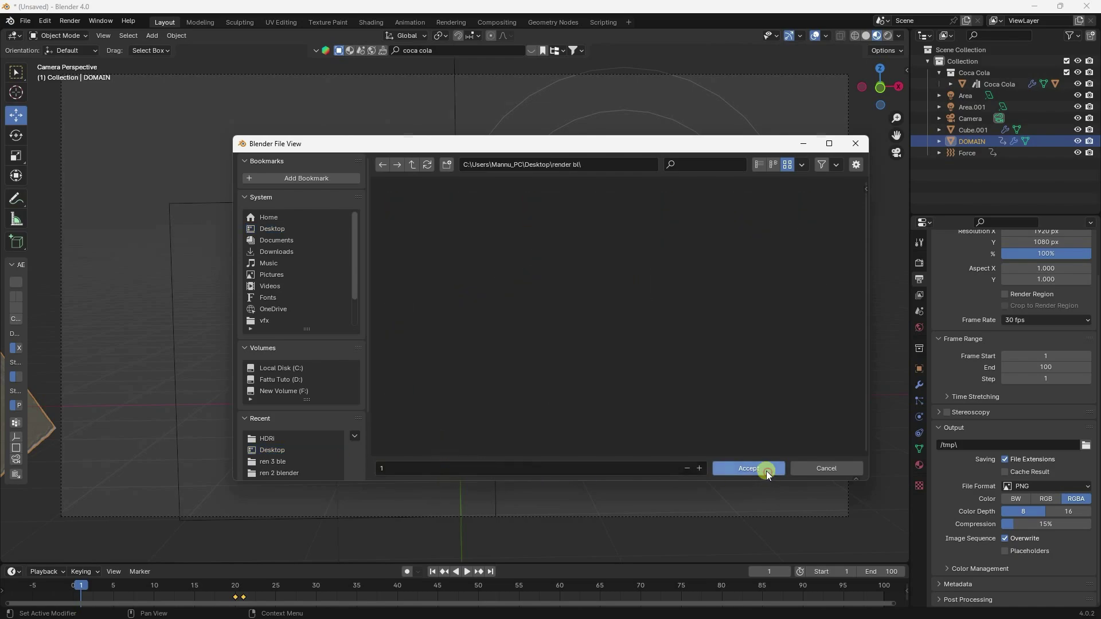
pyautogui.click(768, 470)
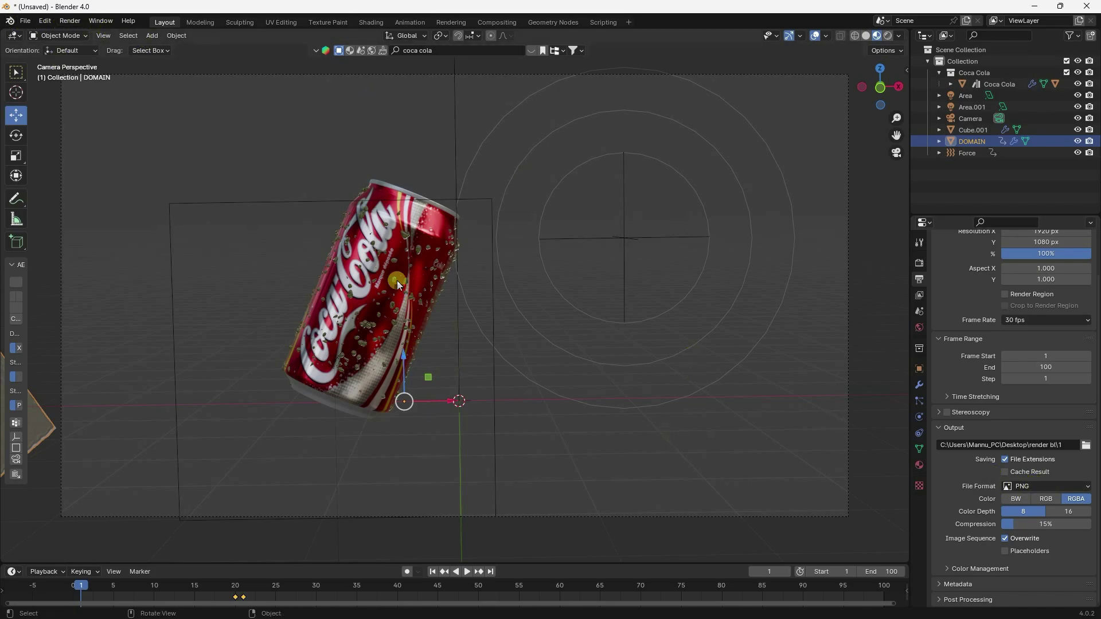
# Start rendering the whole animation with the current output settings
pyautogui.click(66, 21)
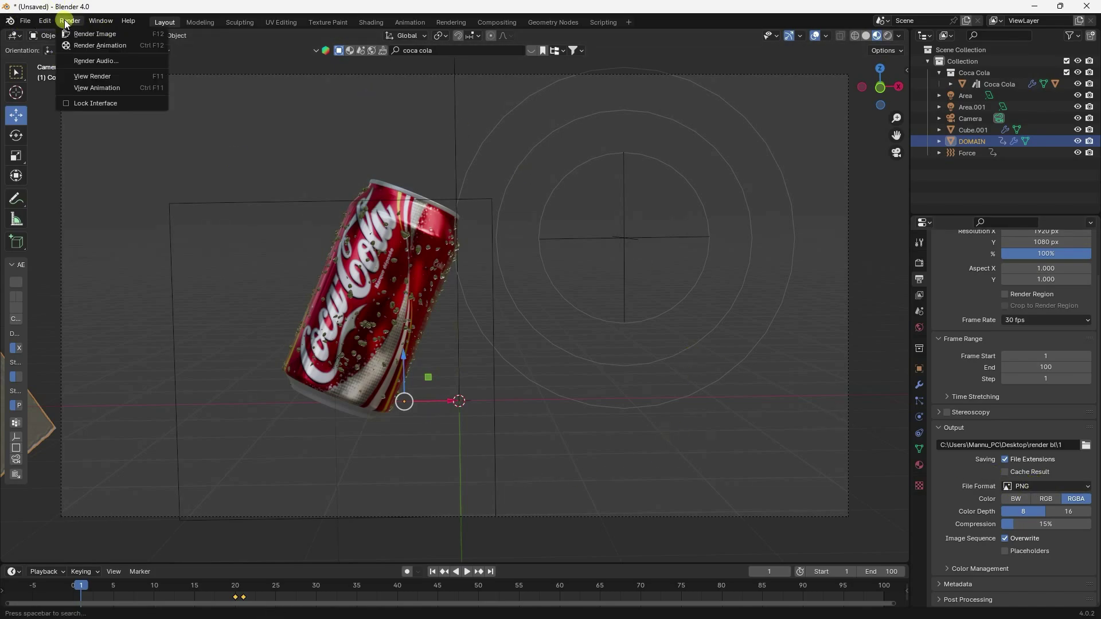
pyautogui.click(94, 46)
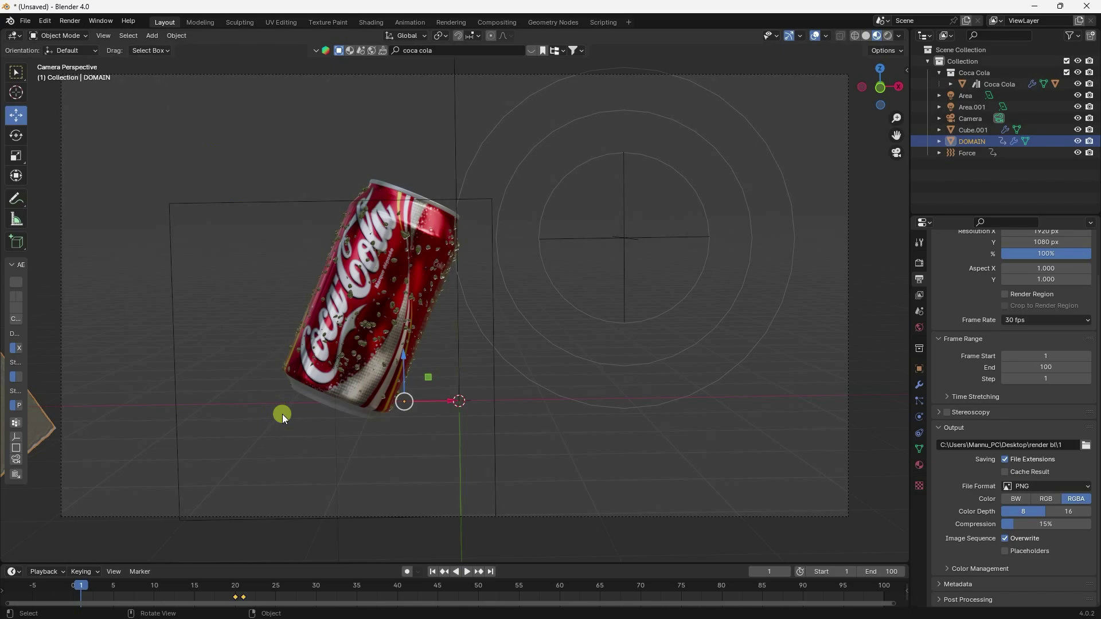
# Switch to File Explorer, open the "ren 2 blender" folder and view the first rendered frames starting at B0001
pyautogui.moveTo(198, 614)
pyautogui.click(147, 605)
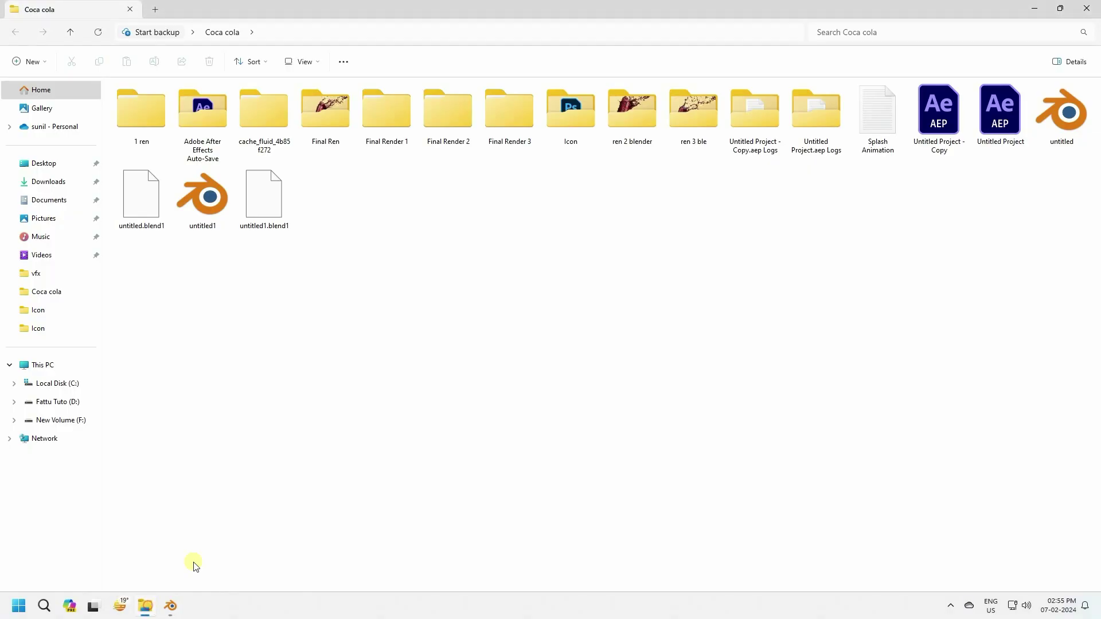
pyautogui.doubleClick(618, 123)
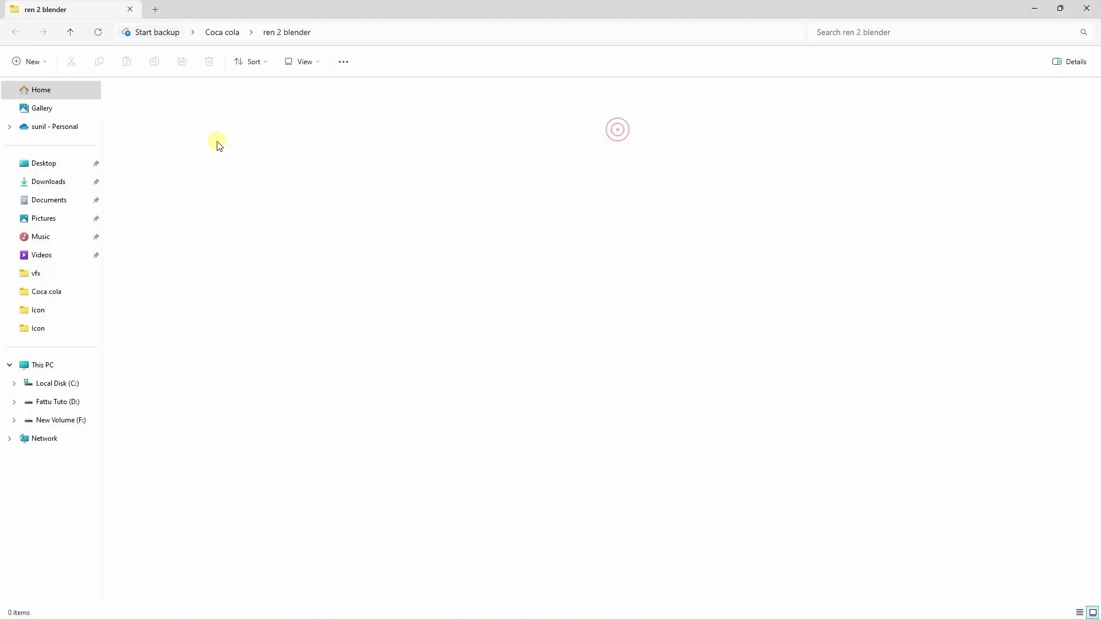
pyautogui.doubleClick(142, 129)
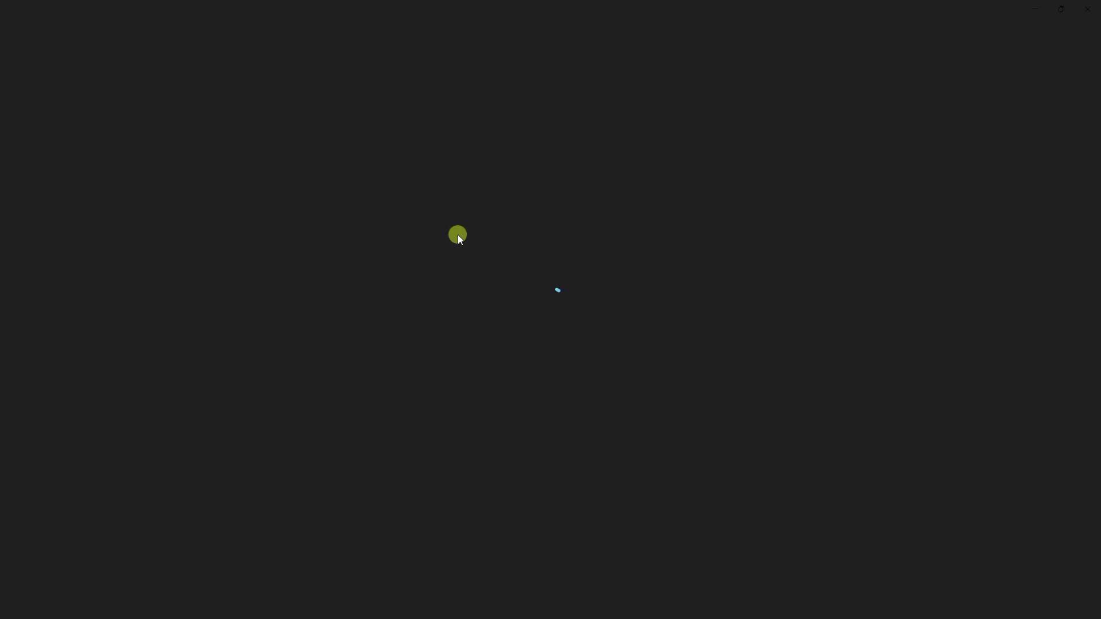
pyautogui.press('Right')
pyautogui.press('Right')
pyautogui.press('Right')
pyautogui.press('Right')
pyautogui.press('Right')
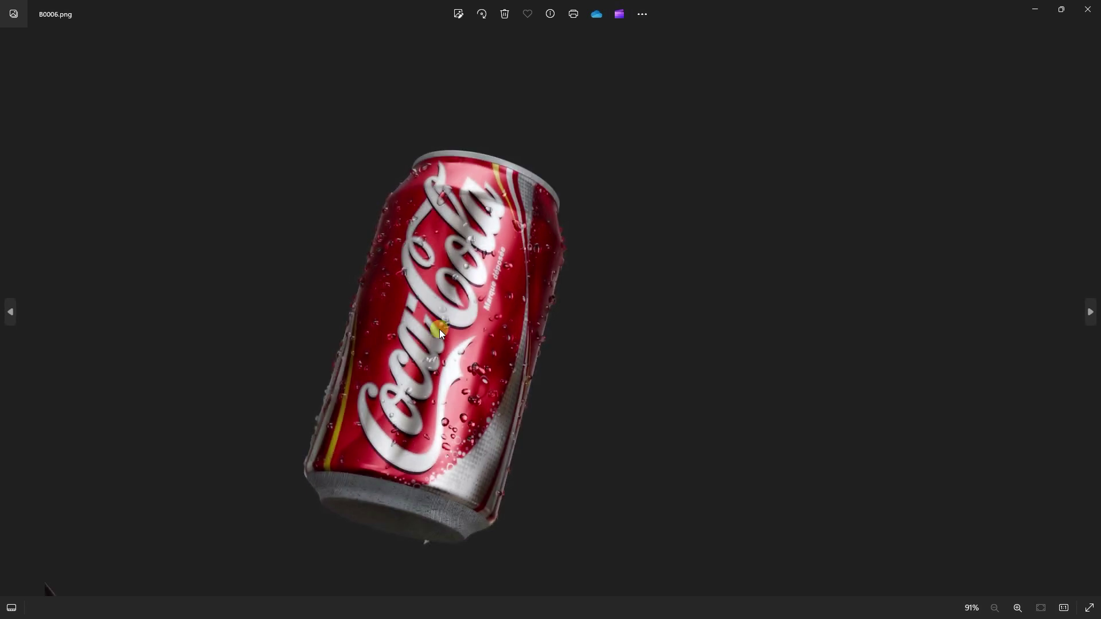
pyautogui.click(1087, 9)
# Open rendered frame B0053 and look through the splash frames that follow it
pyautogui.click(387, 325)
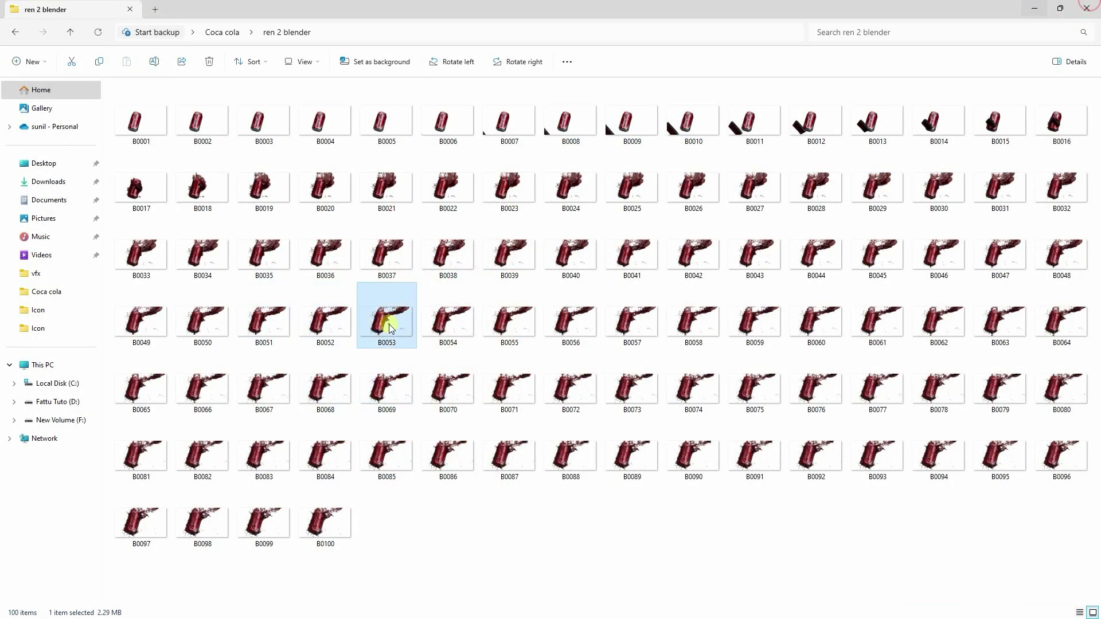
pyautogui.doubleClick(389, 325)
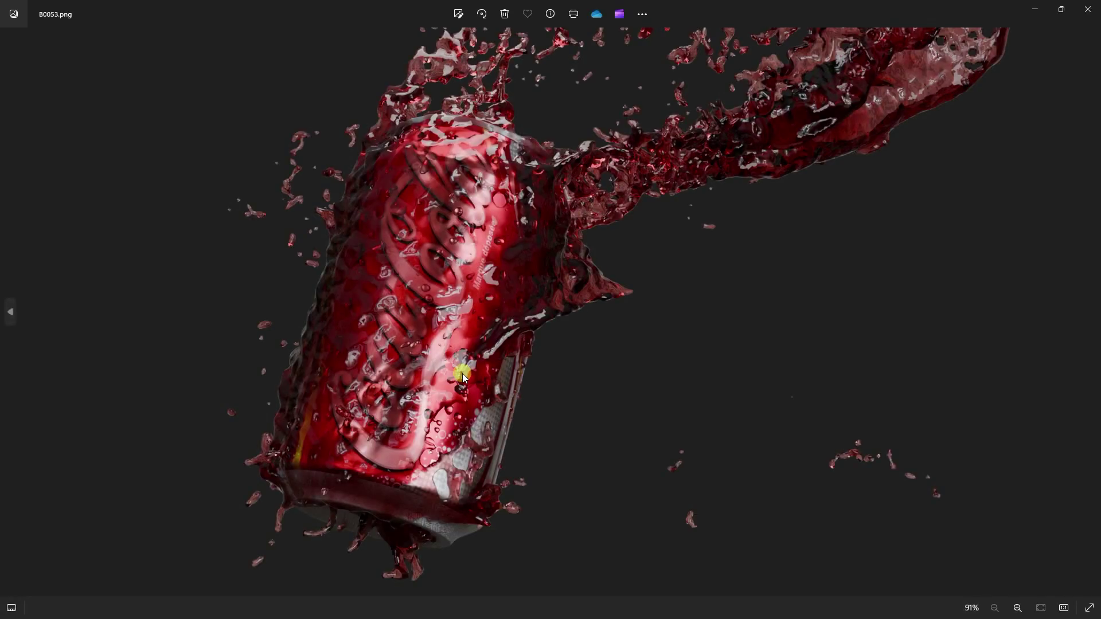
pyautogui.press('Right')
pyautogui.press('Right')
pyautogui.press('Right')
pyautogui.press('Right')
pyautogui.press('Right')
pyautogui.press('Right')
pyautogui.press('Right')
pyautogui.press('Right')
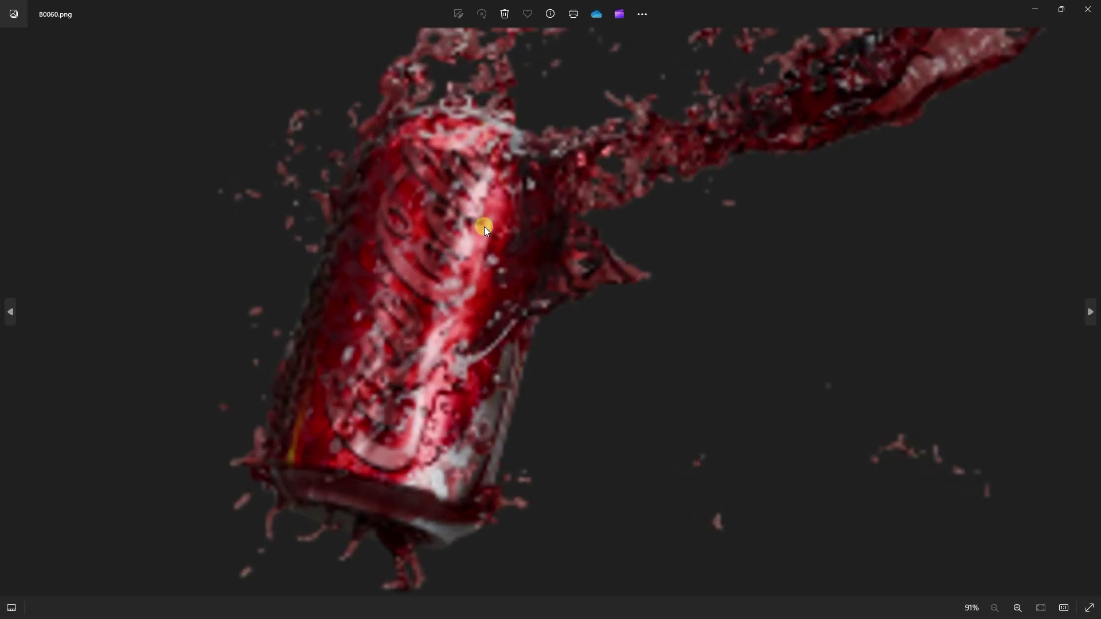
pyautogui.press('Right')
pyautogui.press('Right')
pyautogui.press('Right')
pyautogui.press('Right')
pyautogui.press('Right')
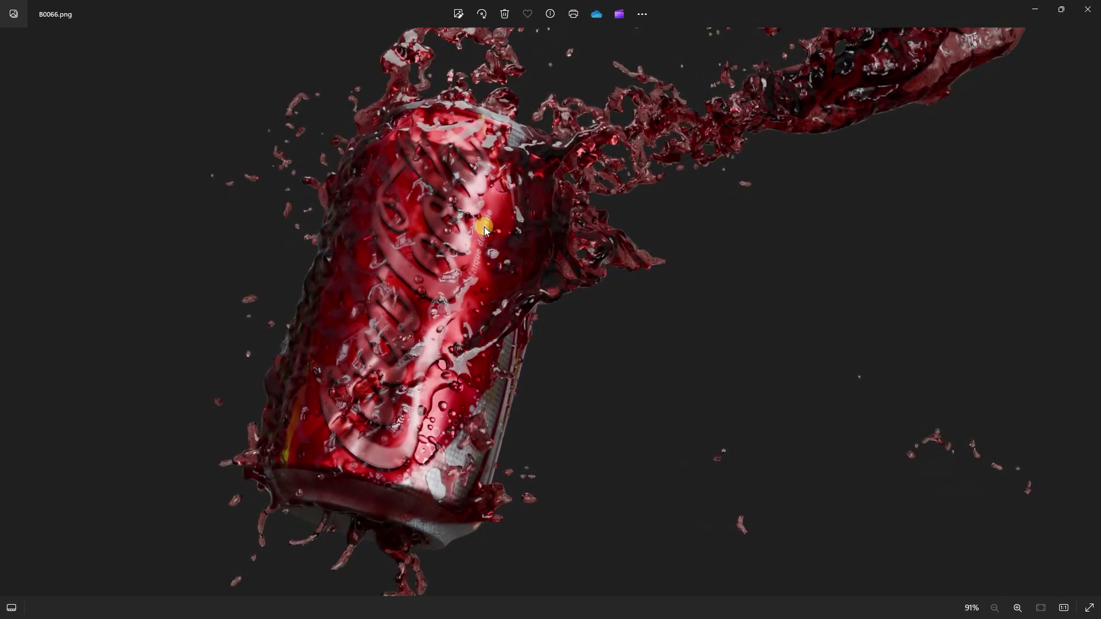
pyautogui.click(1087, 9)
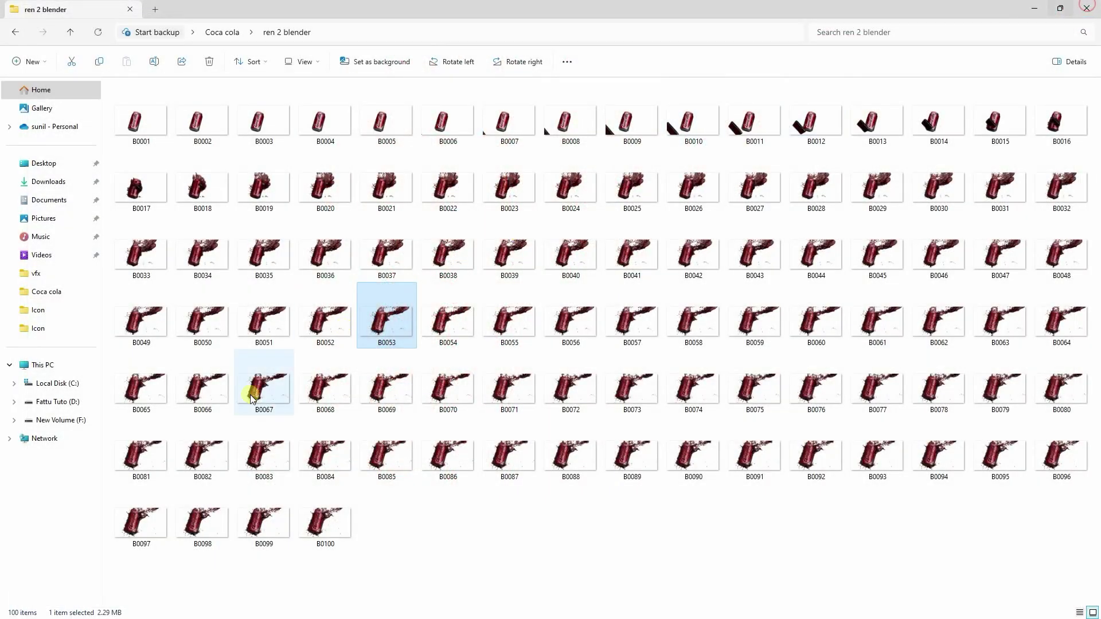
# Switch to Adobe After Effects 2020 and start a new project
pyautogui.click(19, 609)
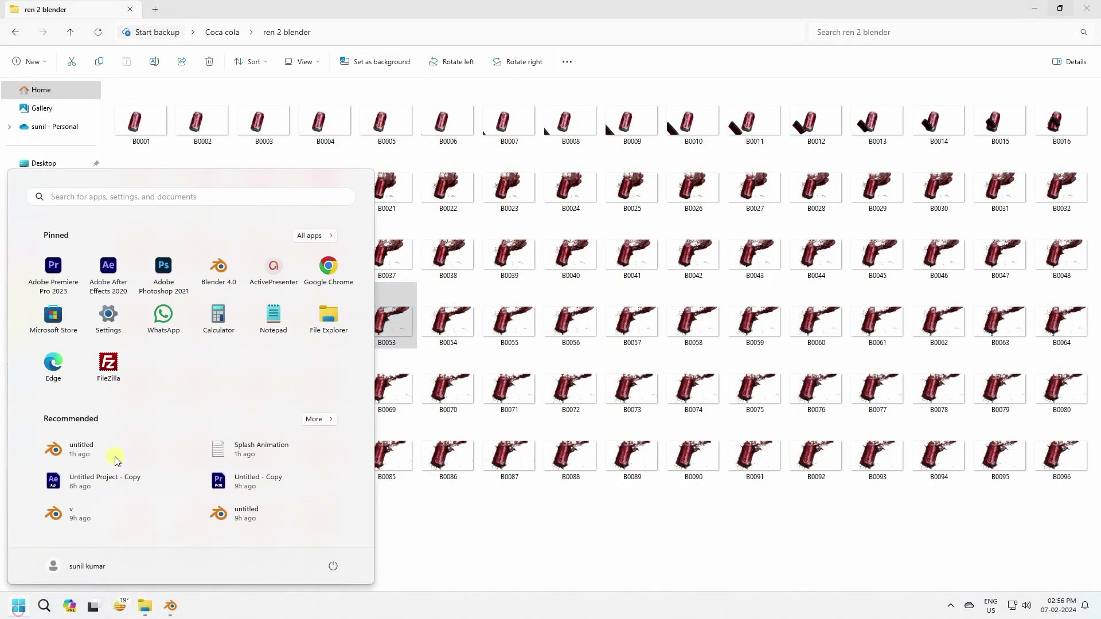
pyautogui.click(106, 280)
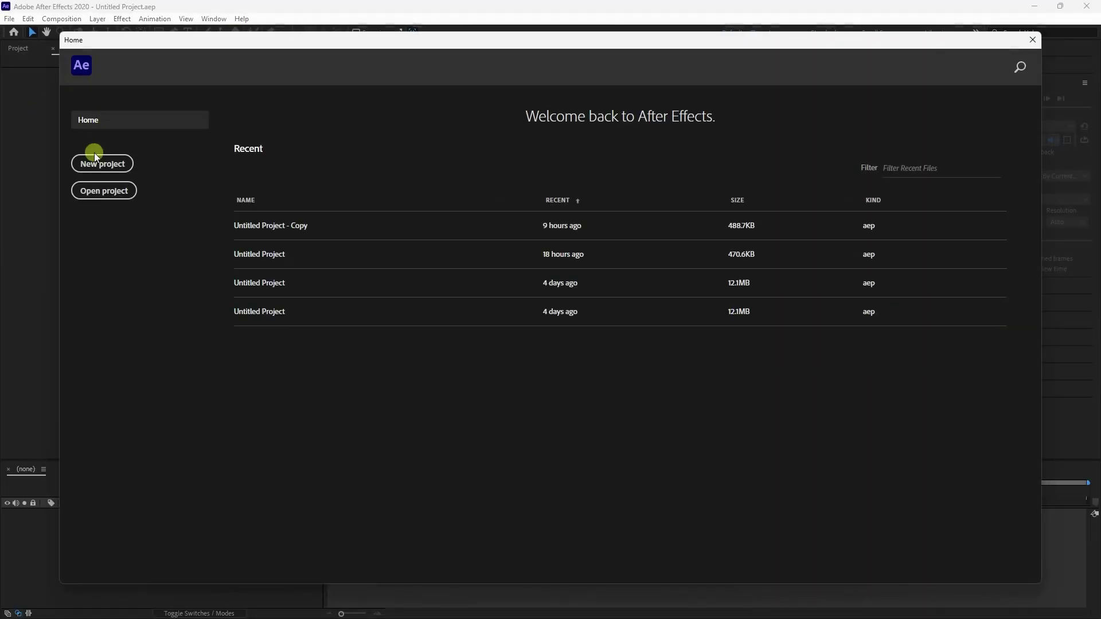
pyautogui.click(94, 156)
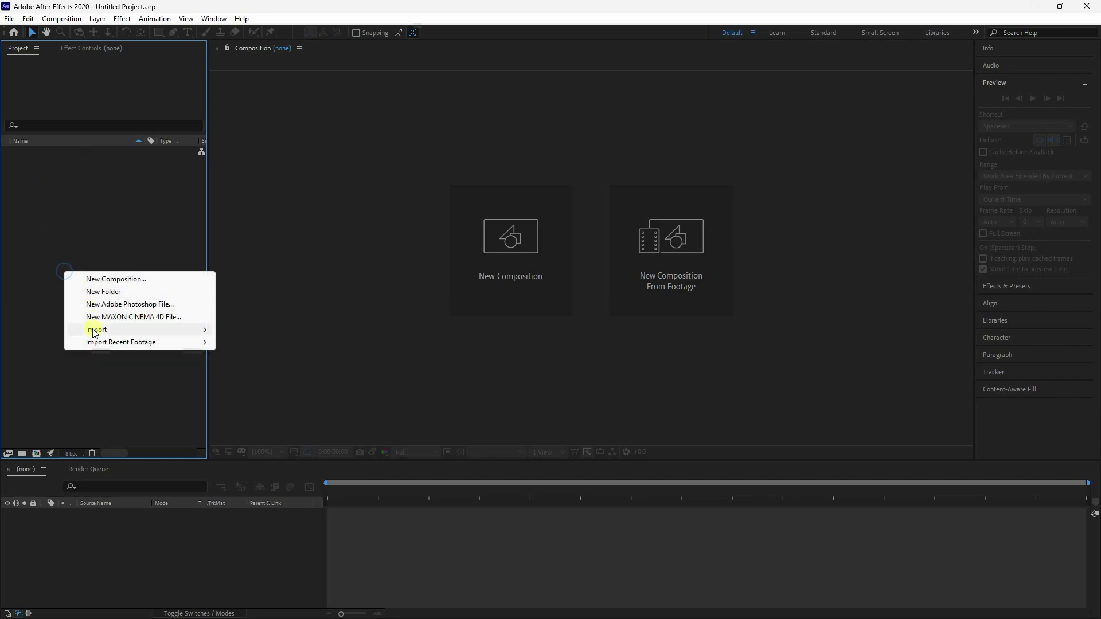
# Import the PNG sequence starting at B0001 from the "ren 2 blender" folder and create a composition from it
pyautogui.moveTo(94, 330)
pyautogui.click(236, 323)
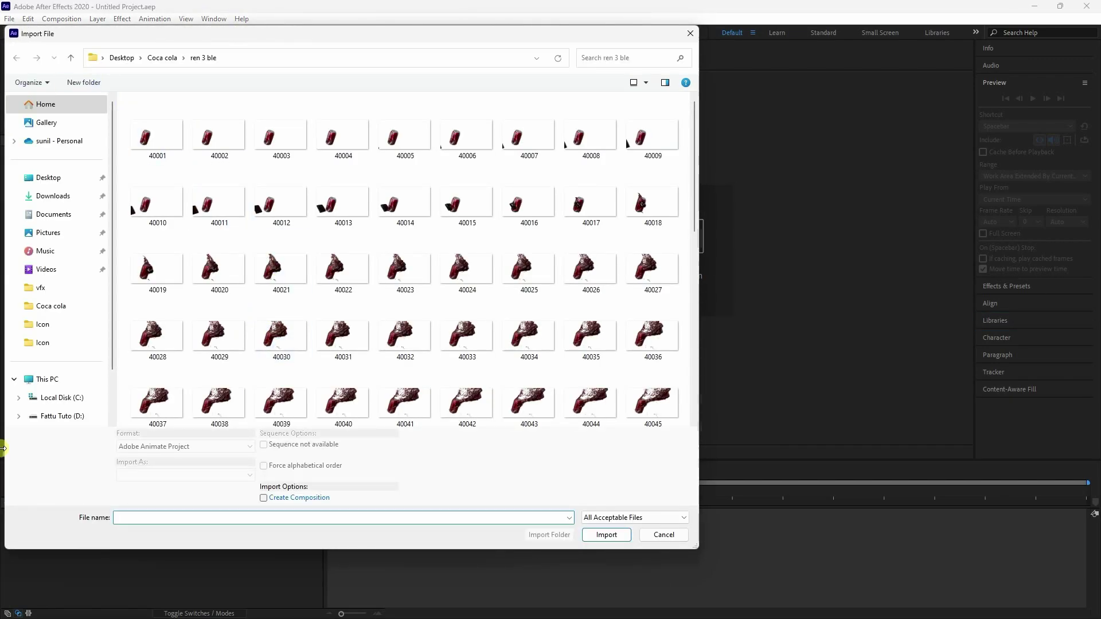
pyautogui.click(70, 57)
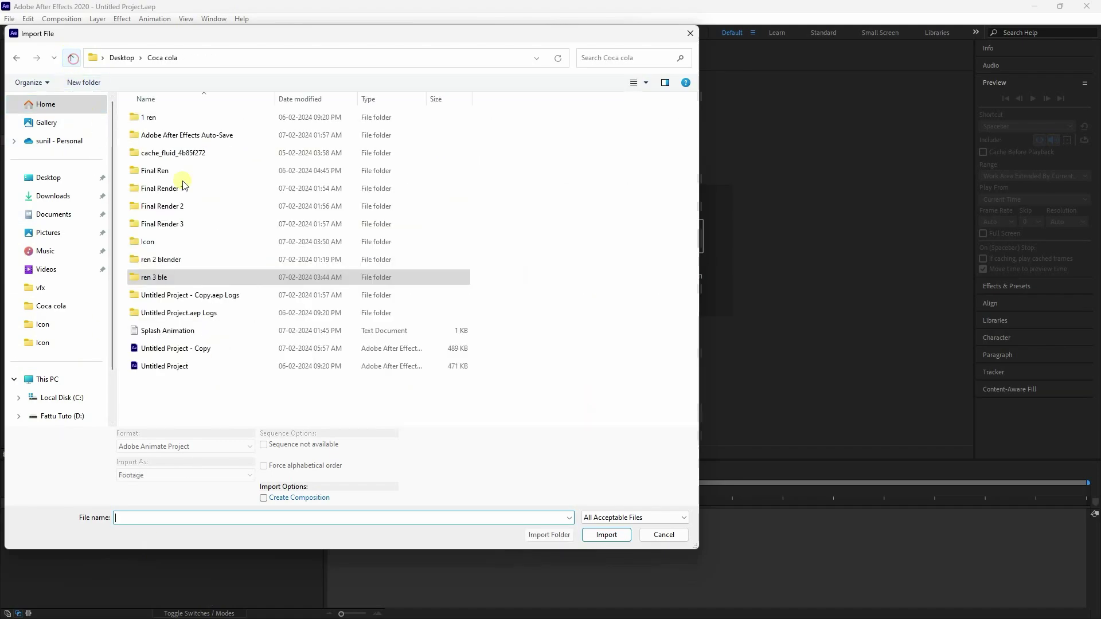
pyautogui.doubleClick(163, 259)
pyautogui.click(156, 118)
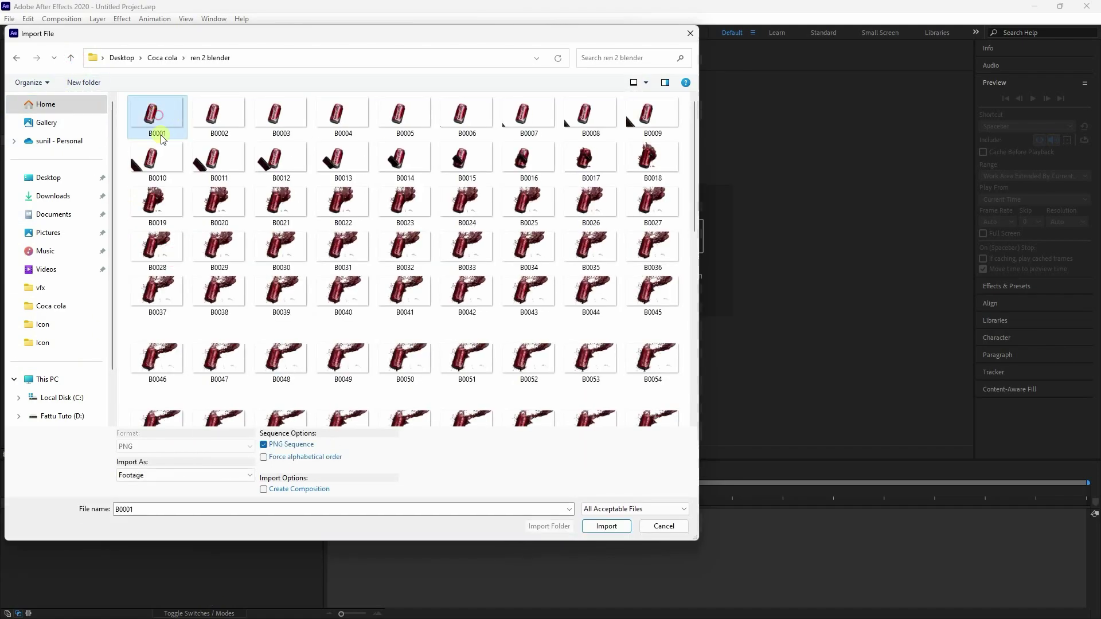
pyautogui.click(606, 526)
pyautogui.moveTo(63, 155); pyautogui.dragTo(146, 549)
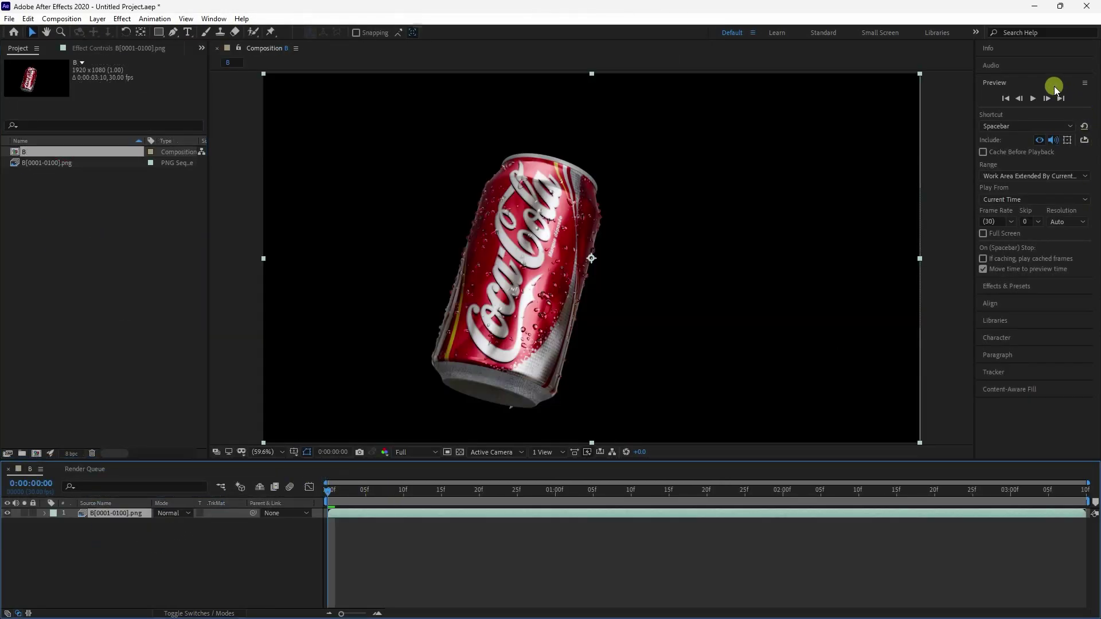
# Preview the can splash sequence in the composition, pausing and resuming playback
pyautogui.click(1033, 98)
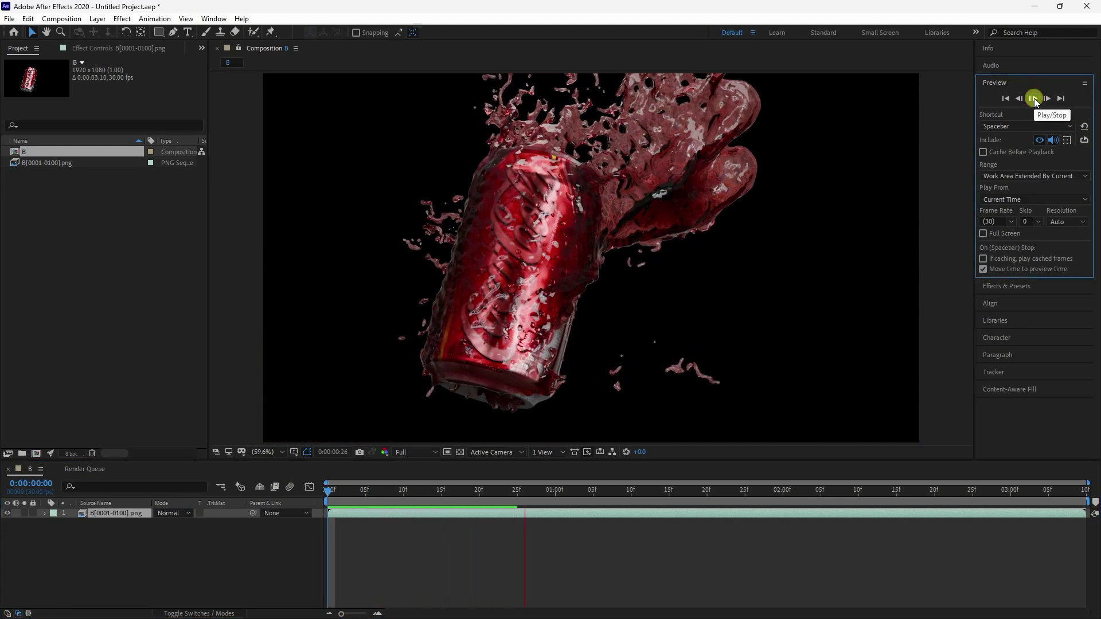
pyautogui.click(647, 206)
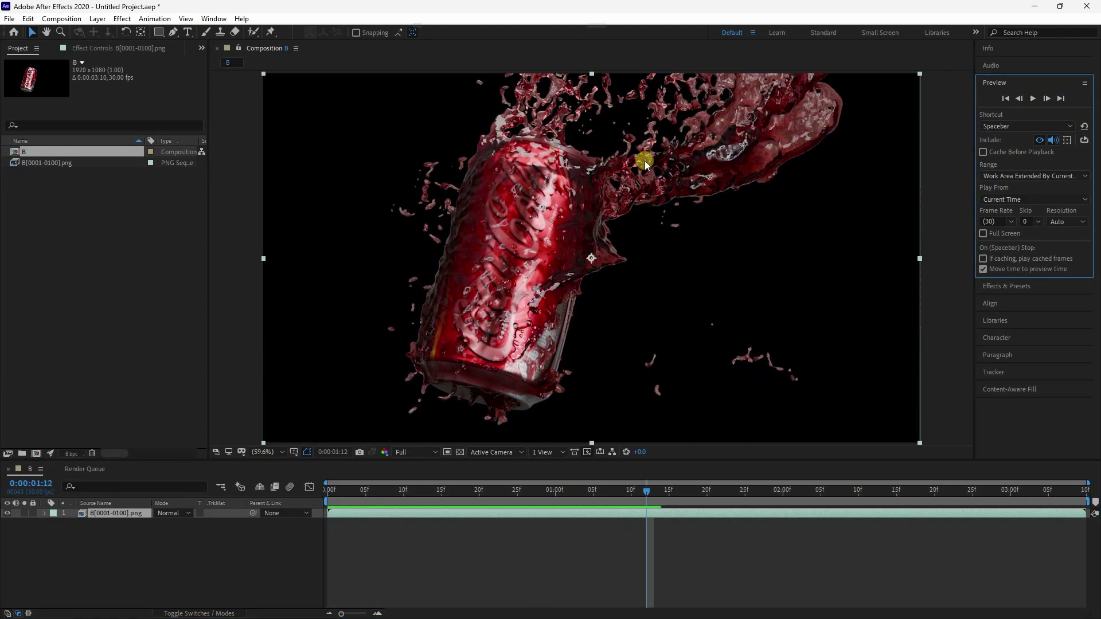
pyautogui.click(1032, 99)
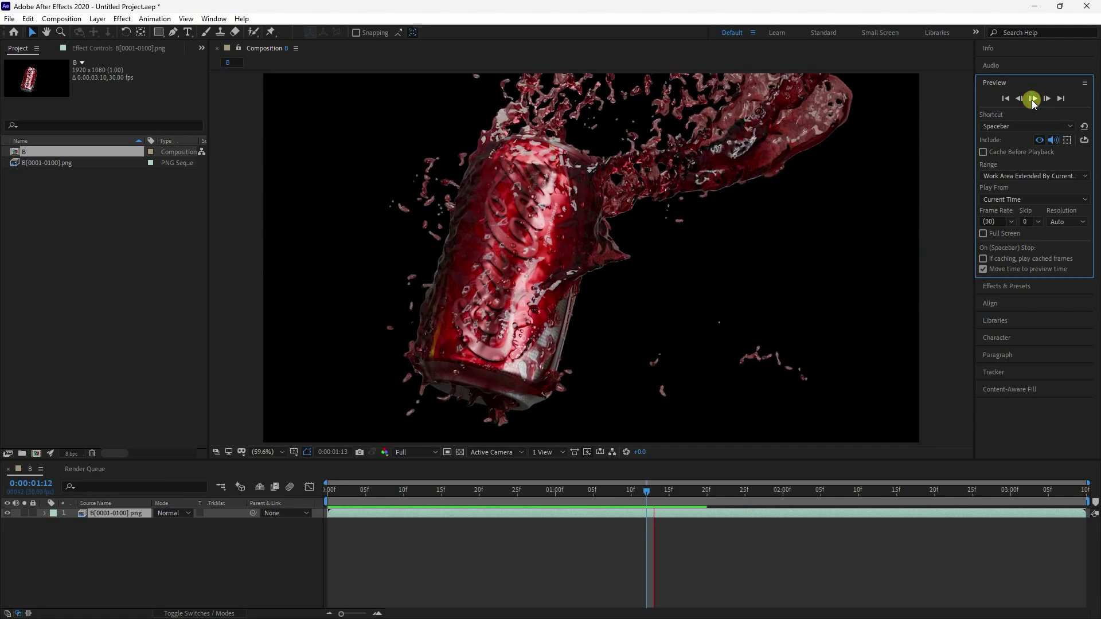
pyautogui.click(294, 533)
# Turn on the composition's transparency grid
pyautogui.click(90, 558)
pyautogui.rightClick(90, 559)
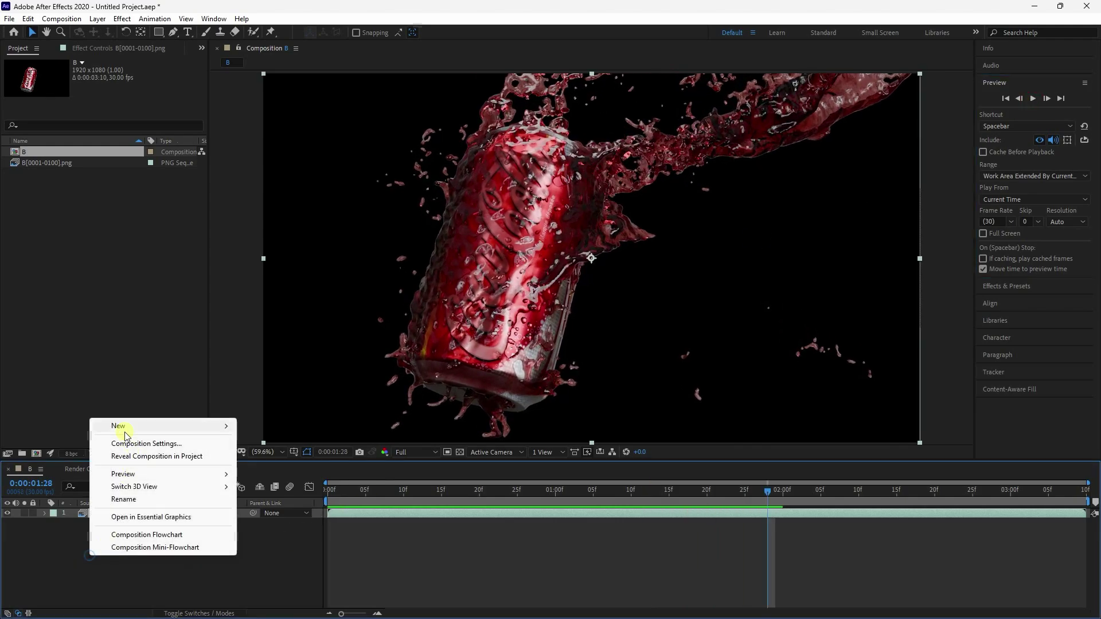
pyautogui.moveTo(121, 425)
pyautogui.click(531, 538)
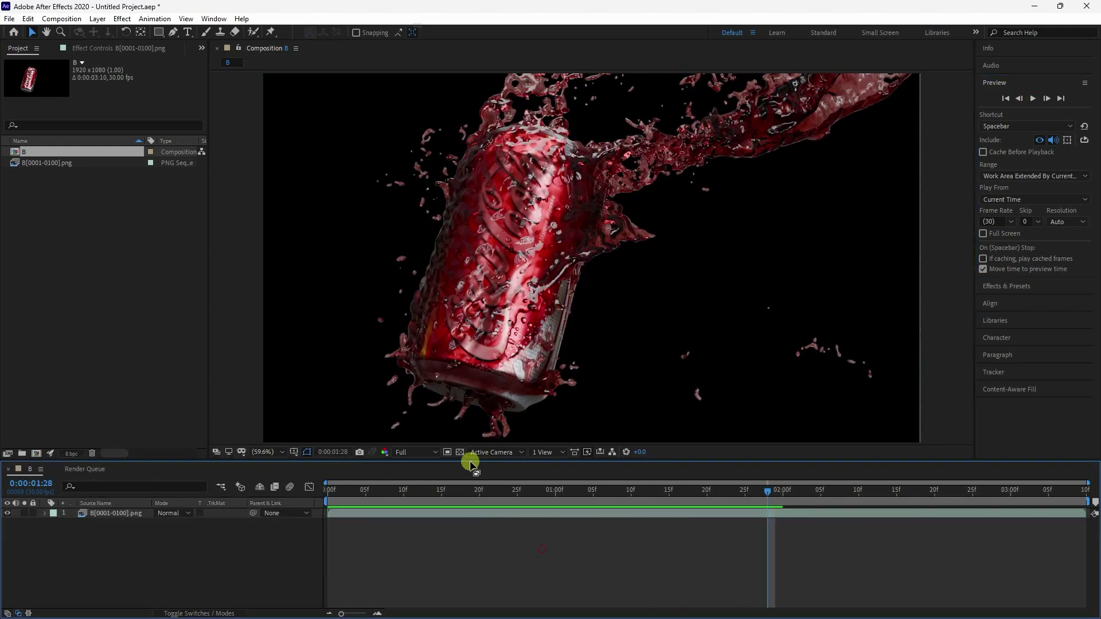
pyautogui.click(460, 452)
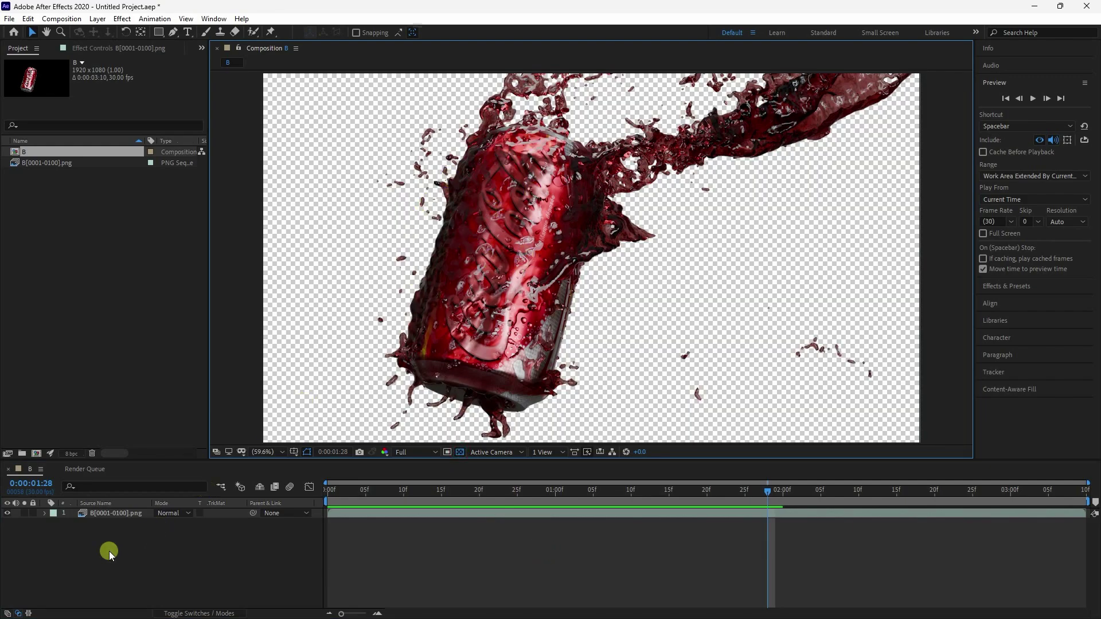
# Create a black 1920 x 1080 px solid named BG and place it below the can sequence layer
pyautogui.rightClick(109, 554)
pyautogui.moveTo(133, 425)
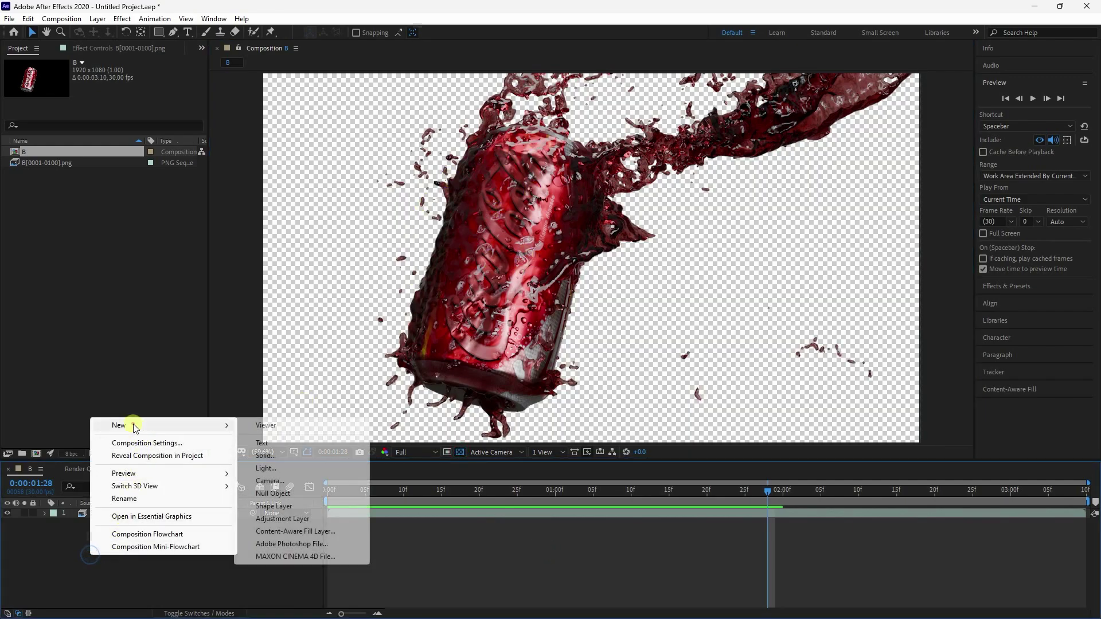
pyautogui.click(264, 456)
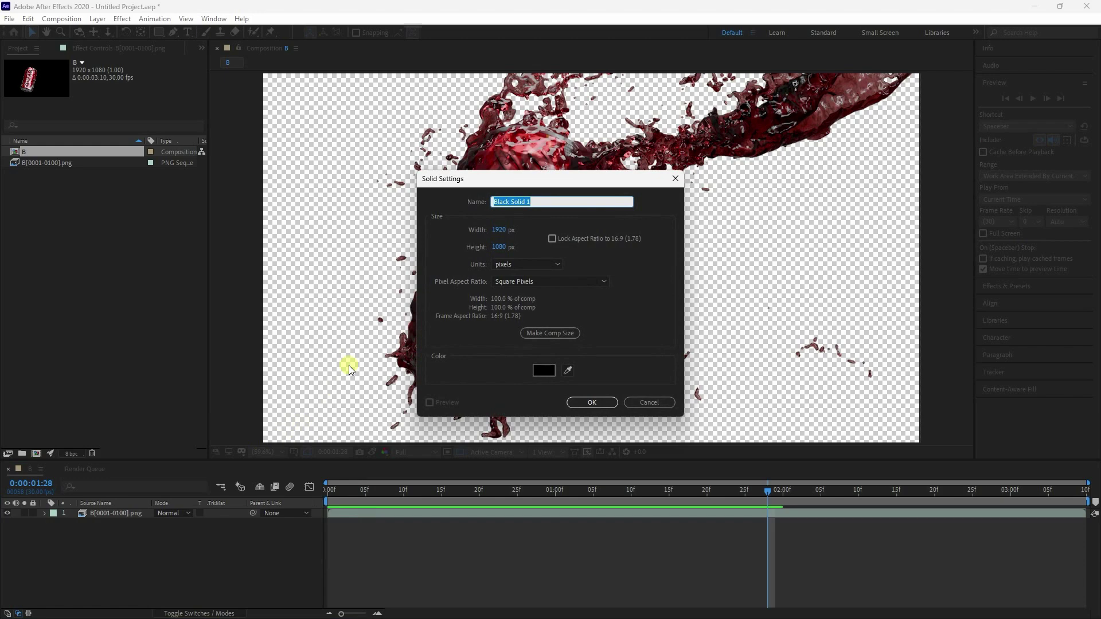
pyautogui.click(592, 401)
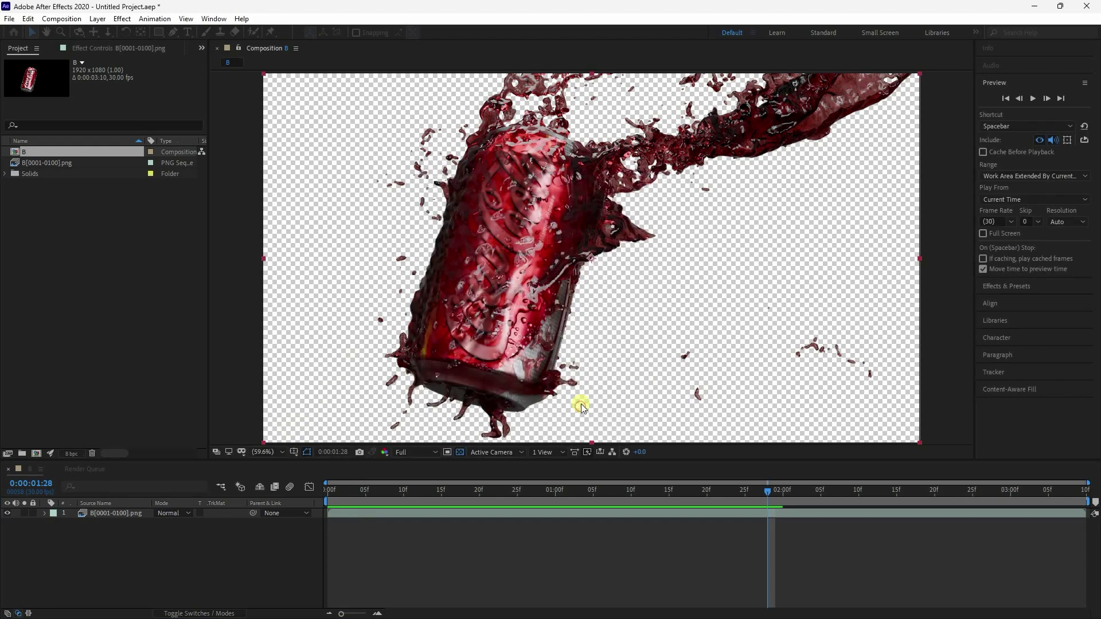
pyautogui.click(127, 512)
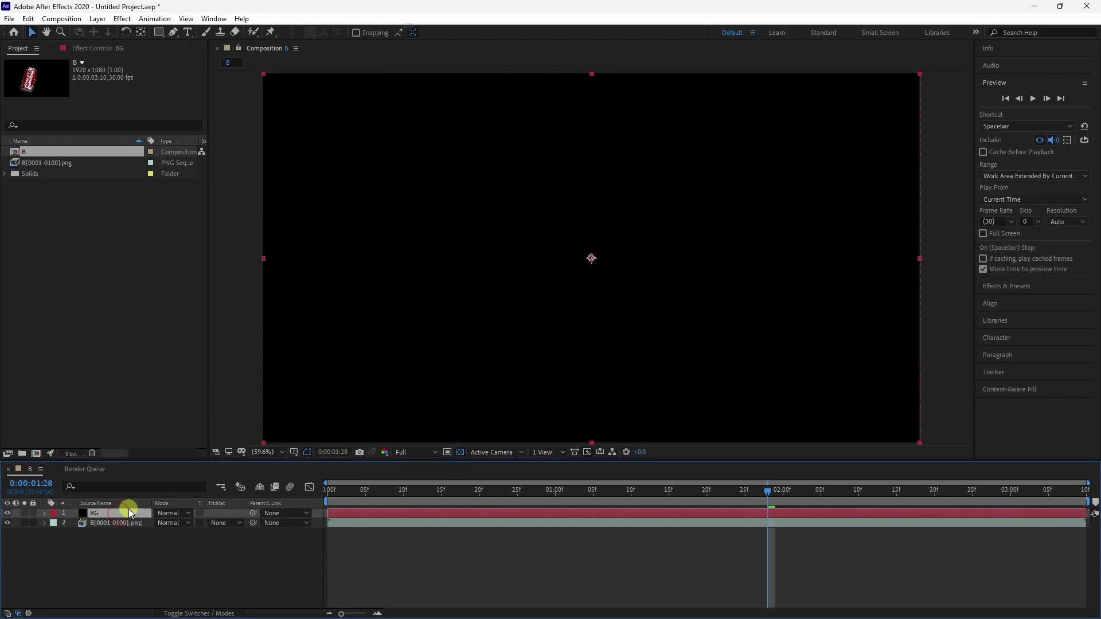
pyautogui.moveTo(127, 521); pyautogui.dragTo(123, 530)
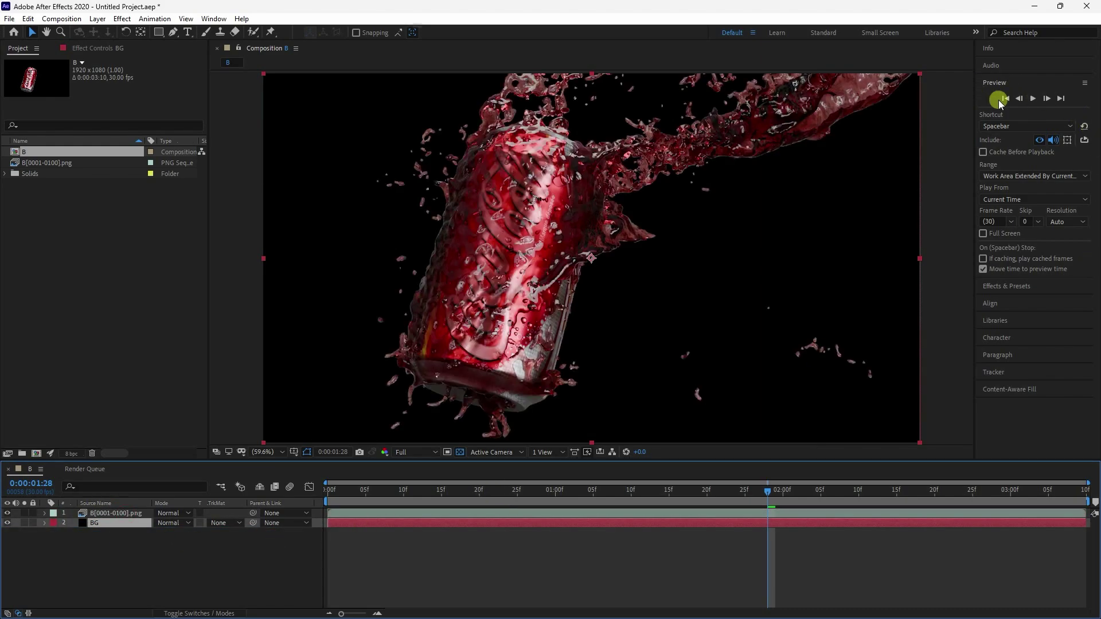
# Find the Gradient Ramp effect by searching for "ramp" and apply it to the BG layer
pyautogui.click(994, 283)
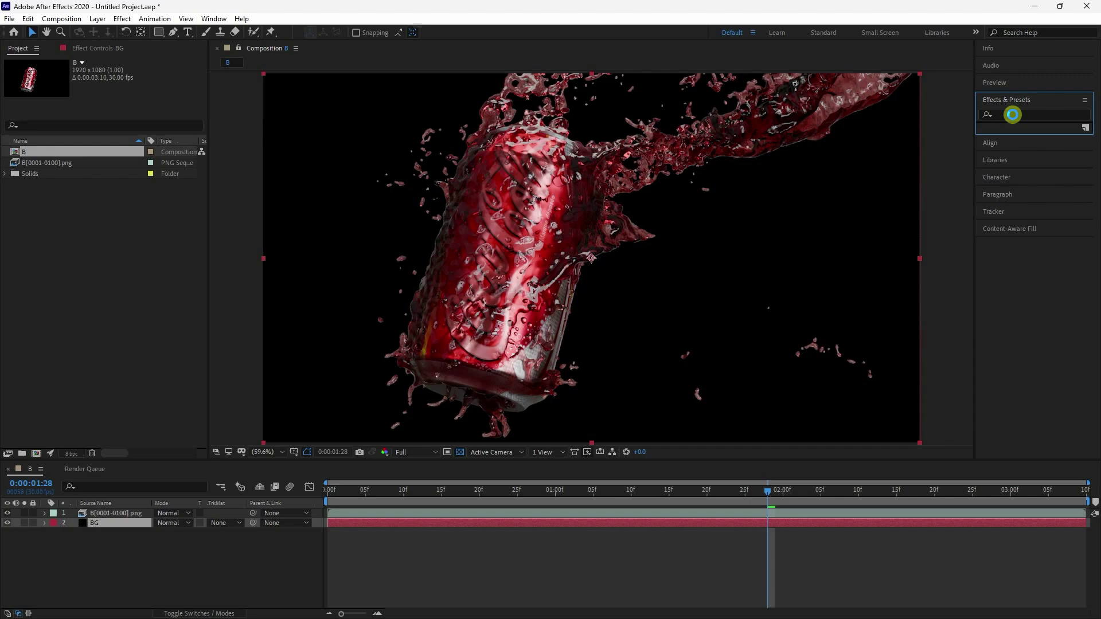
pyautogui.click(1012, 114)
pyautogui.write('ramp')
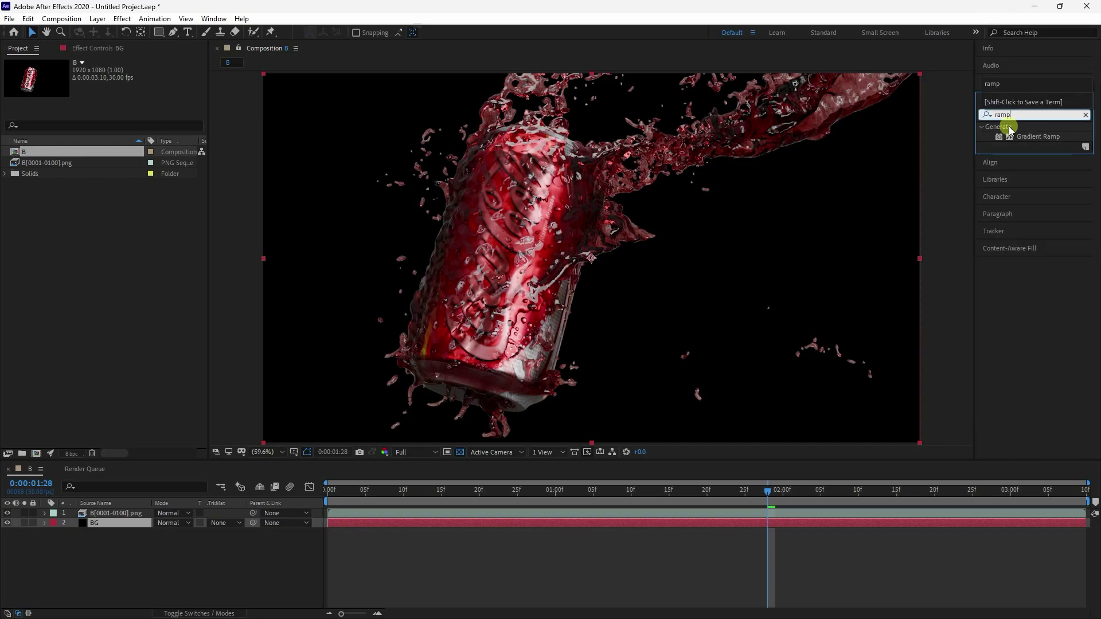
pyautogui.moveTo(1026, 137); pyautogui.dragTo(106, 523)
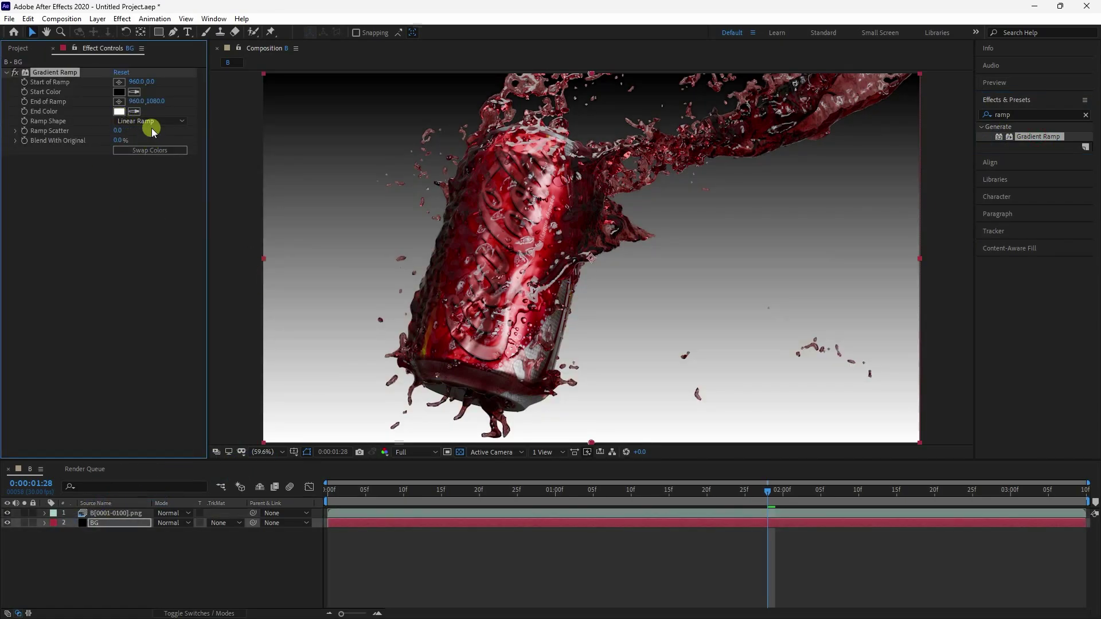
# Swap the Gradient Ramp's start and end colors and set its ramp shape to Radial Ramp
pyautogui.click(150, 151)
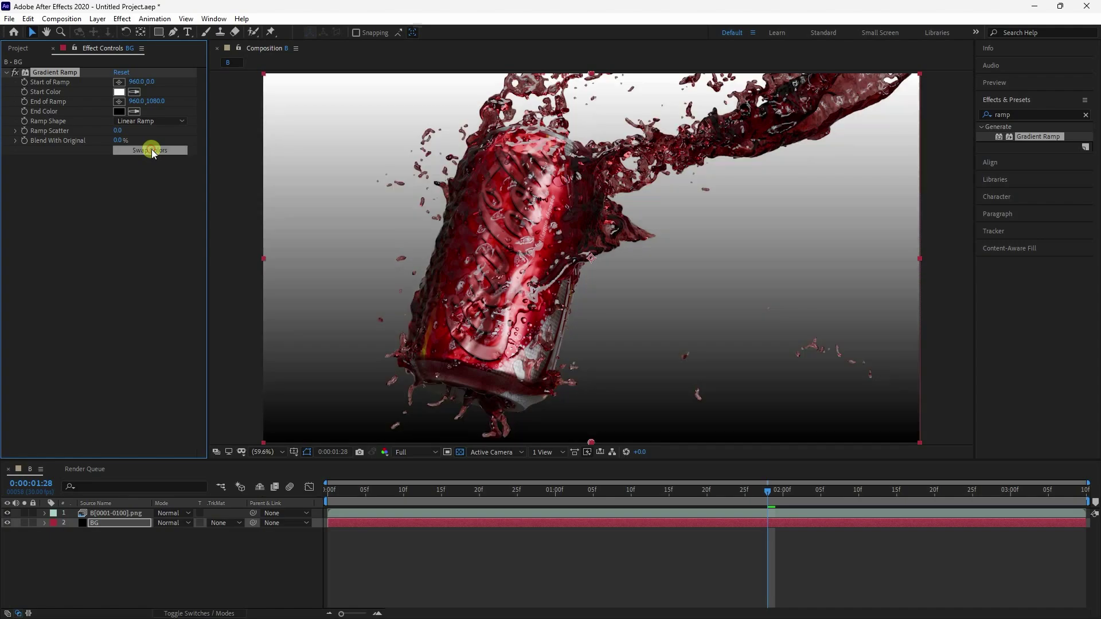
pyautogui.click(161, 121)
pyautogui.click(155, 146)
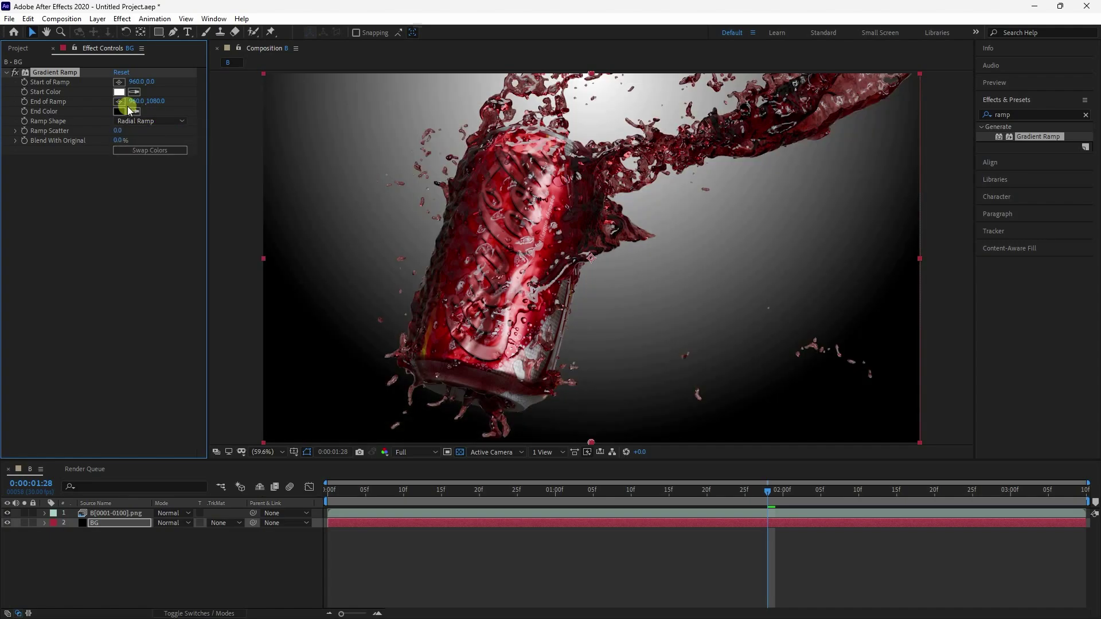
# Move the BG layer's Gradient Ramp start point to 960, 541 and set its start color to dark red 240000
pyautogui.moveTo(155, 102); pyautogui.dragTo(442, 104)
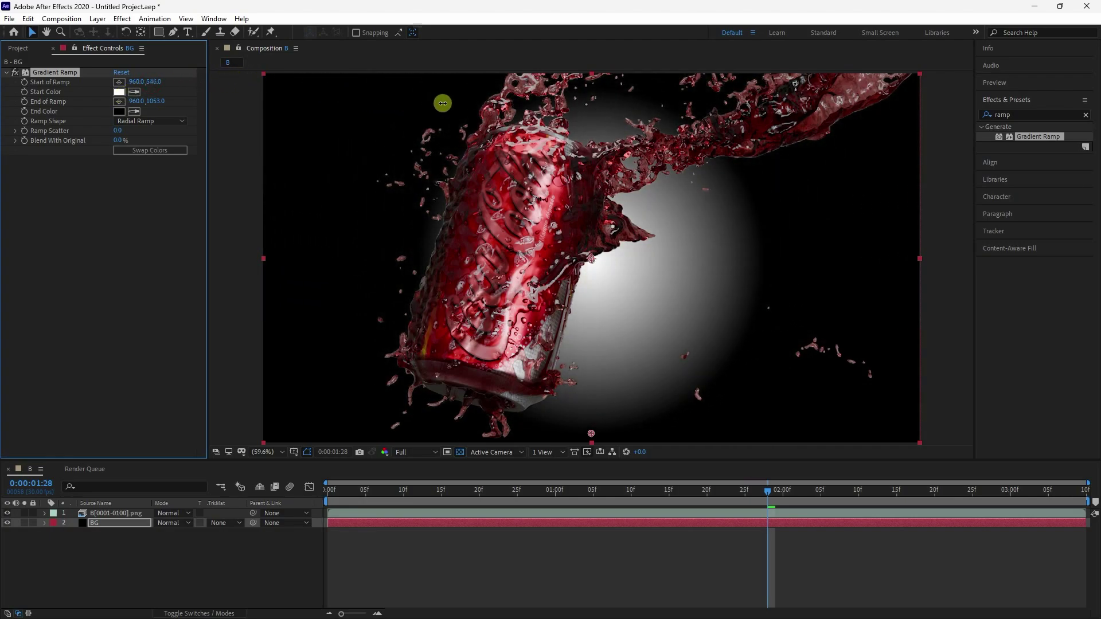
pyautogui.click(122, 92)
pyautogui.click(168, 369)
pyautogui.moveTo(168, 369); pyautogui.dragTo(177, 385)
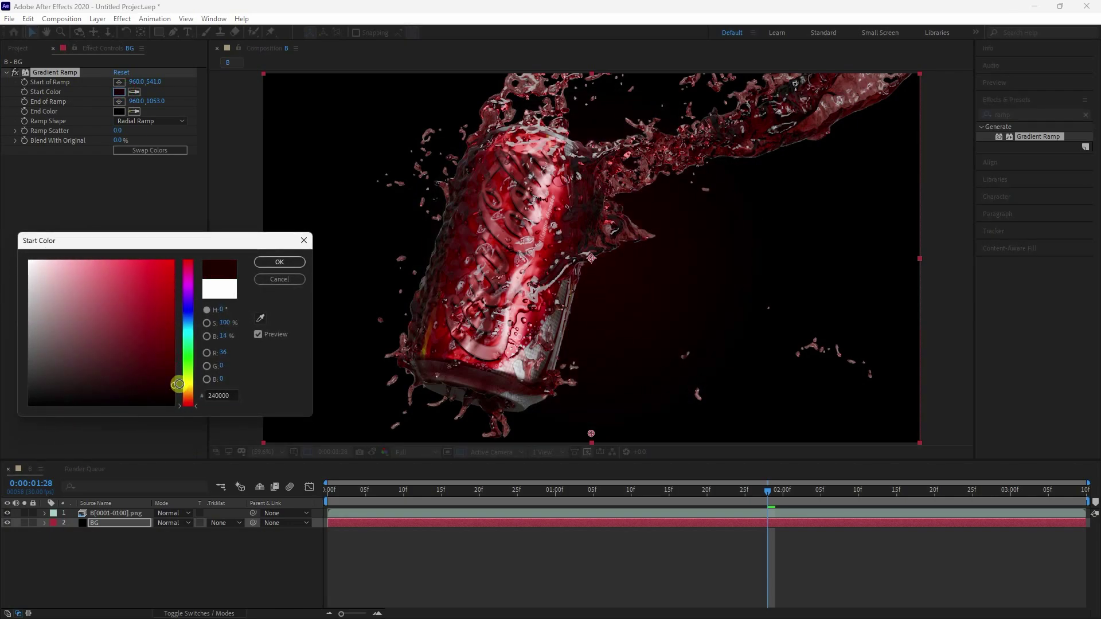
pyautogui.click(278, 262)
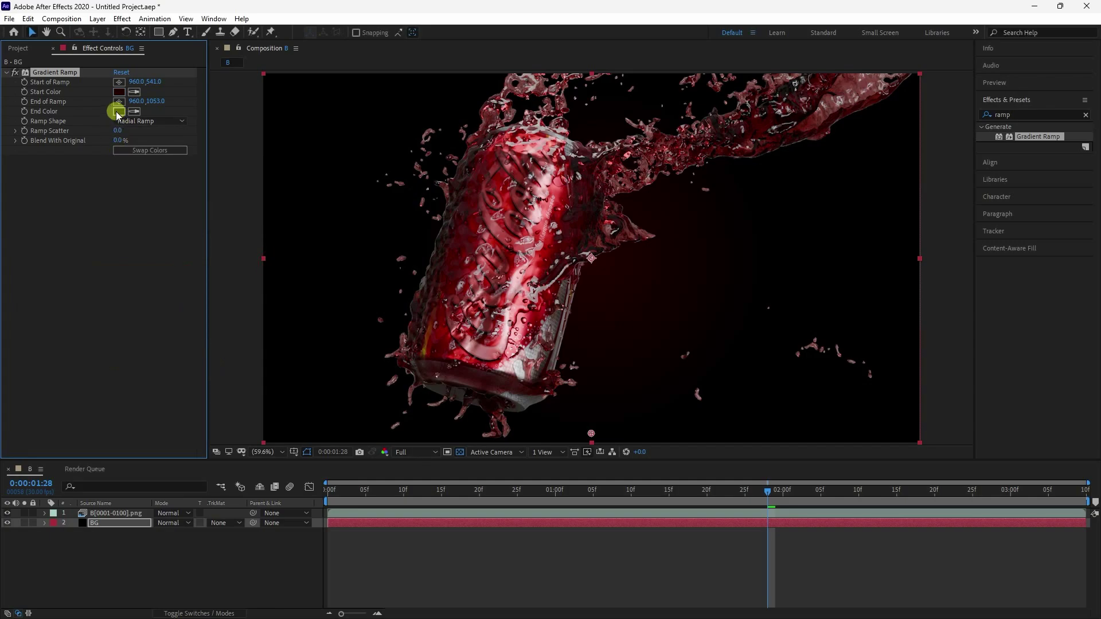
# Set the Gradient Ramp's end color to 0A0000 and move its end point to 960, 1739
pyautogui.click(119, 111)
pyautogui.moveTo(162, 390); pyautogui.dragTo(188, 397)
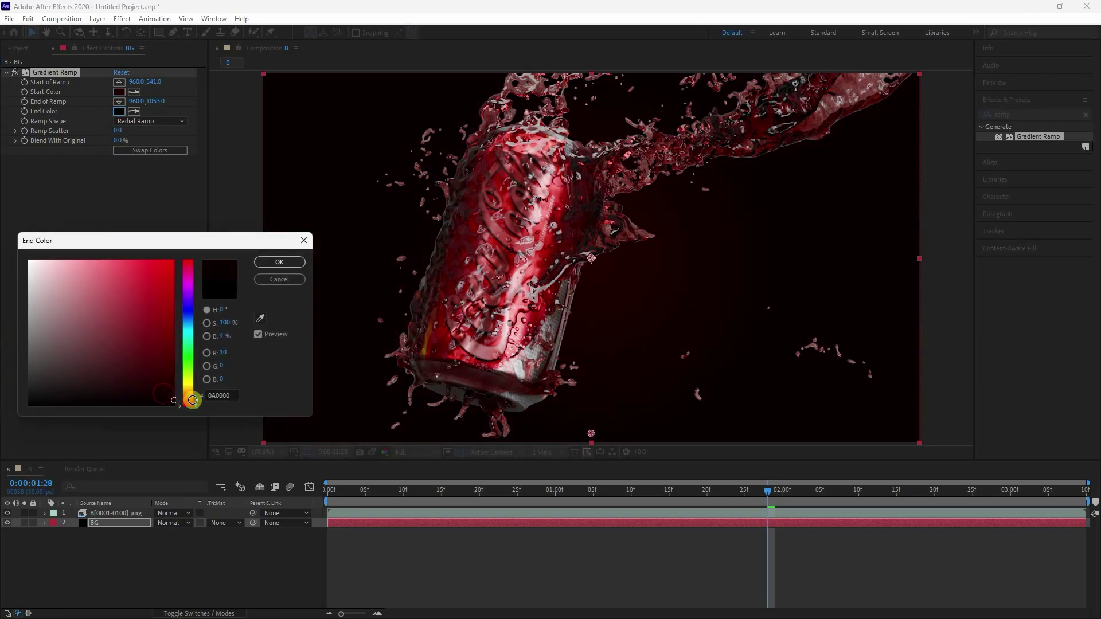
pyautogui.click(279, 262)
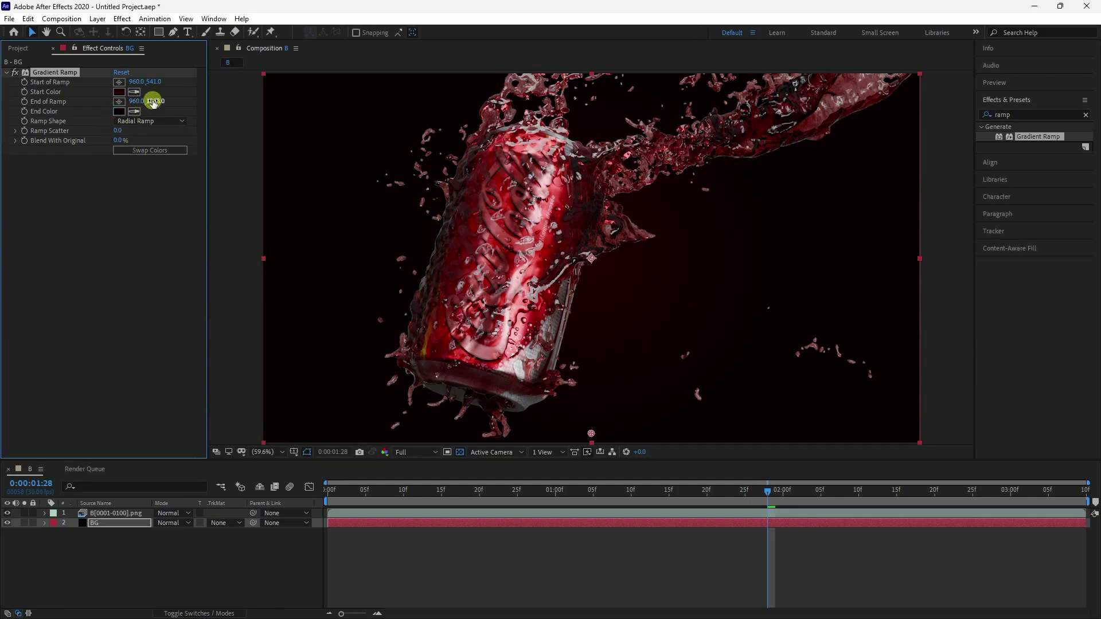
pyautogui.moveTo(156, 82); pyautogui.dragTo(279, 88)
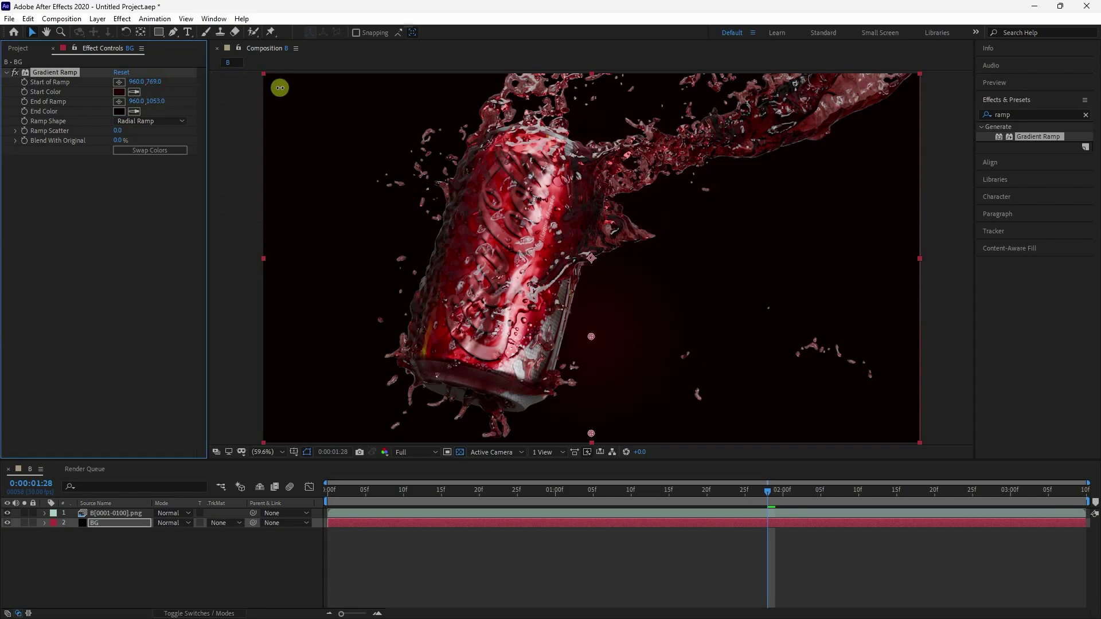
pyautogui.moveTo(158, 102); pyautogui.dragTo(259, 99)
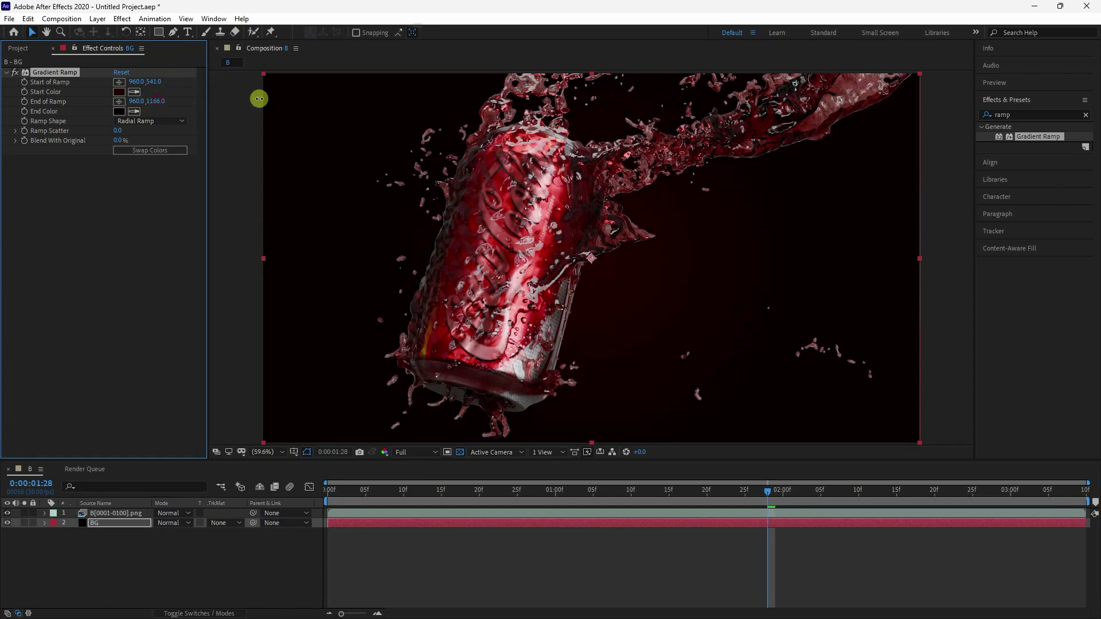
pyautogui.moveTo(362, 106); pyautogui.dragTo(463, 117)
# Create a black 1920 x 1080 px solid named Light above the can sequence layer
pyautogui.click(156, 567)
pyautogui.rightClick(126, 565)
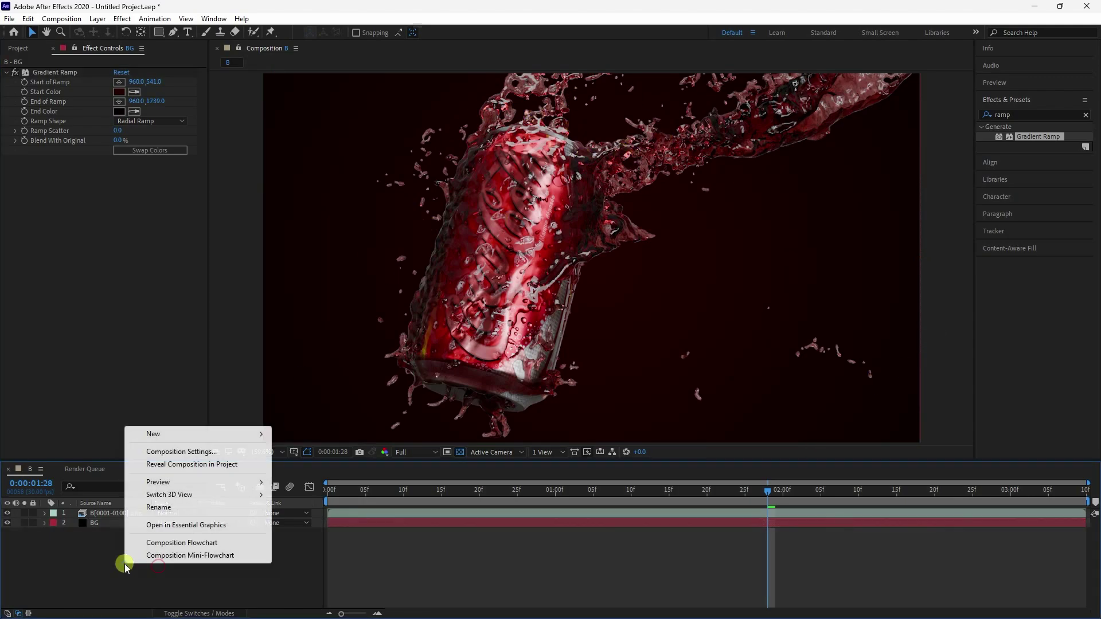
pyautogui.moveTo(140, 434)
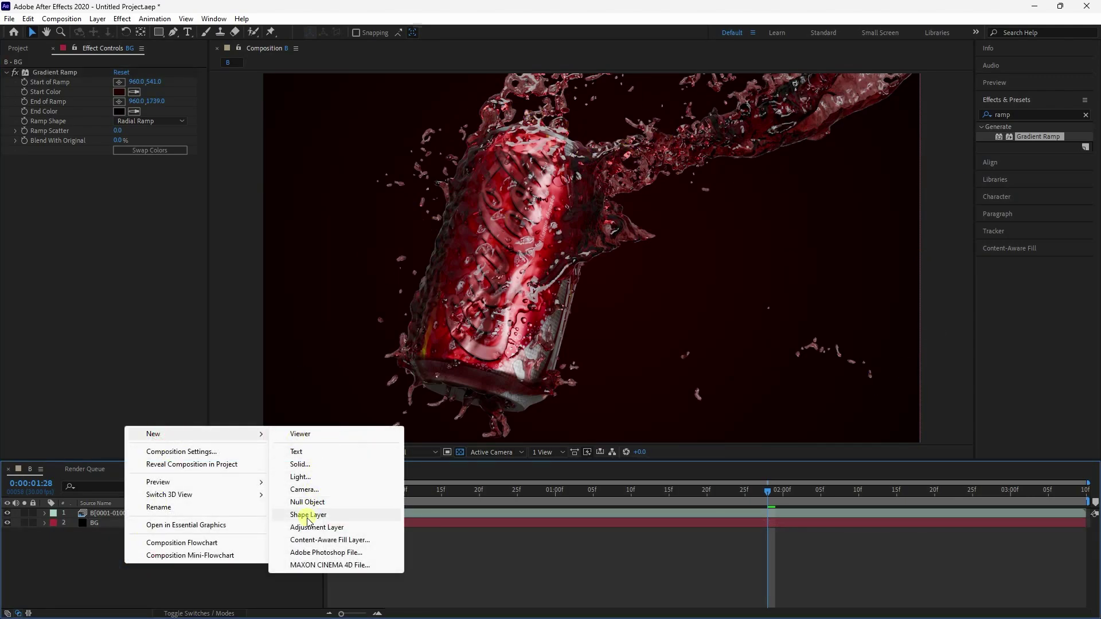
pyautogui.click(297, 464)
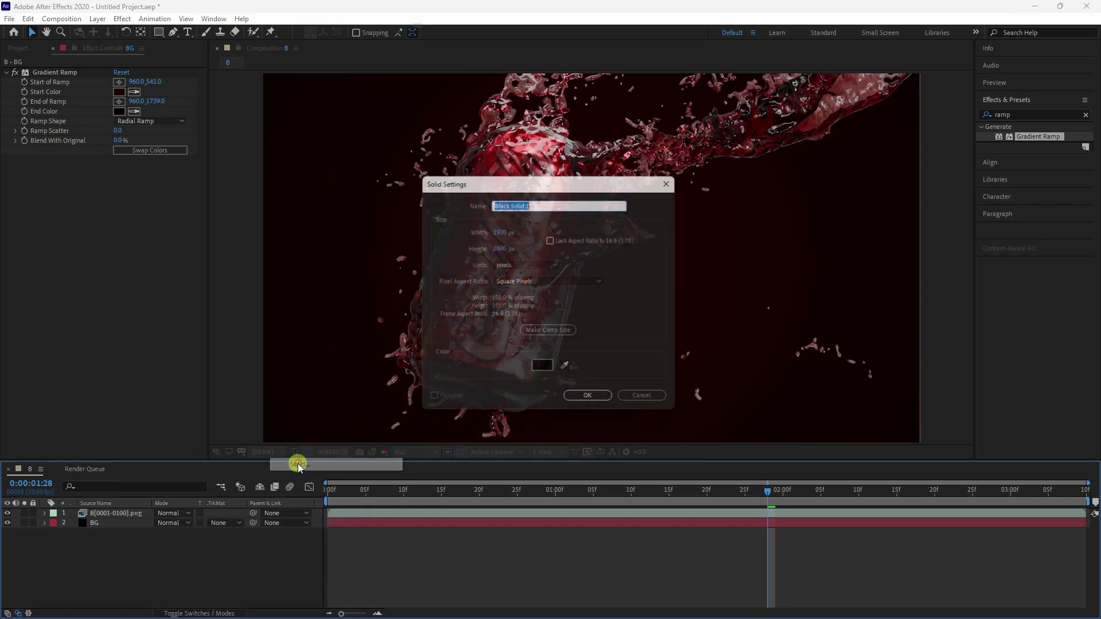
pyautogui.write('Light')
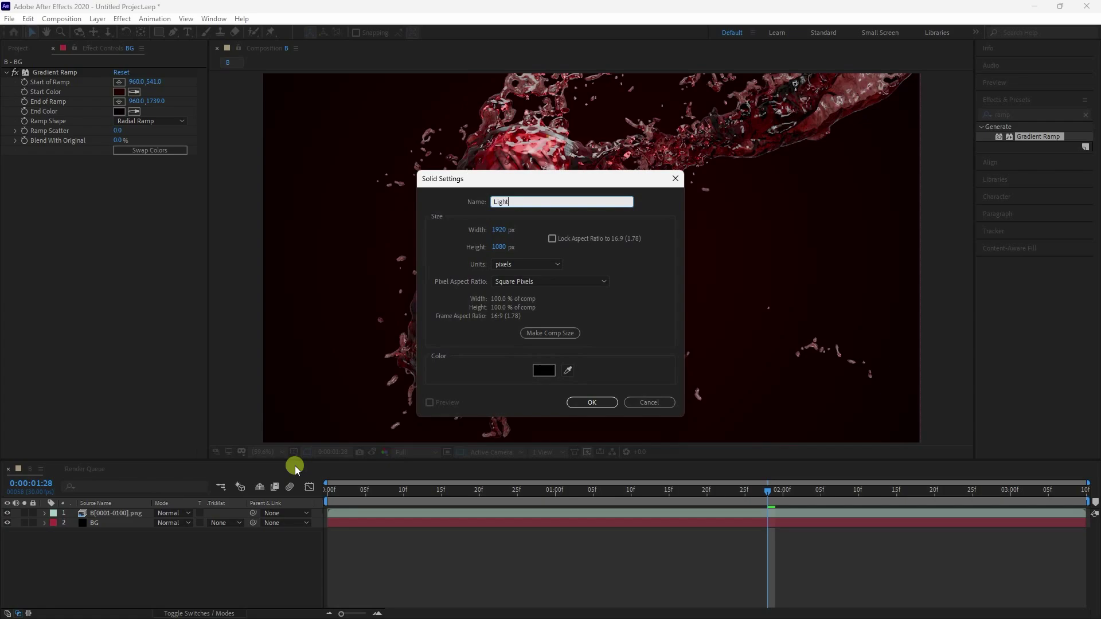
pyautogui.press('Return')
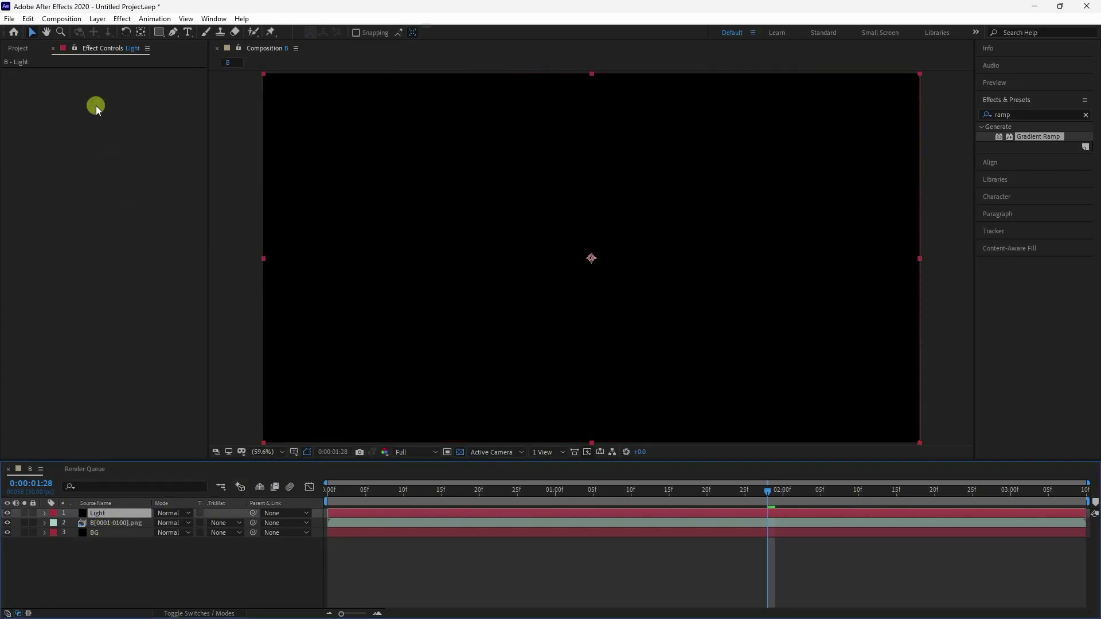
# Apply the Optical Flares effect to the Light layer and load the Golden Sun preset from the Motion Graphics presets
pyautogui.click(113, 20)
pyautogui.moveTo(143, 377)
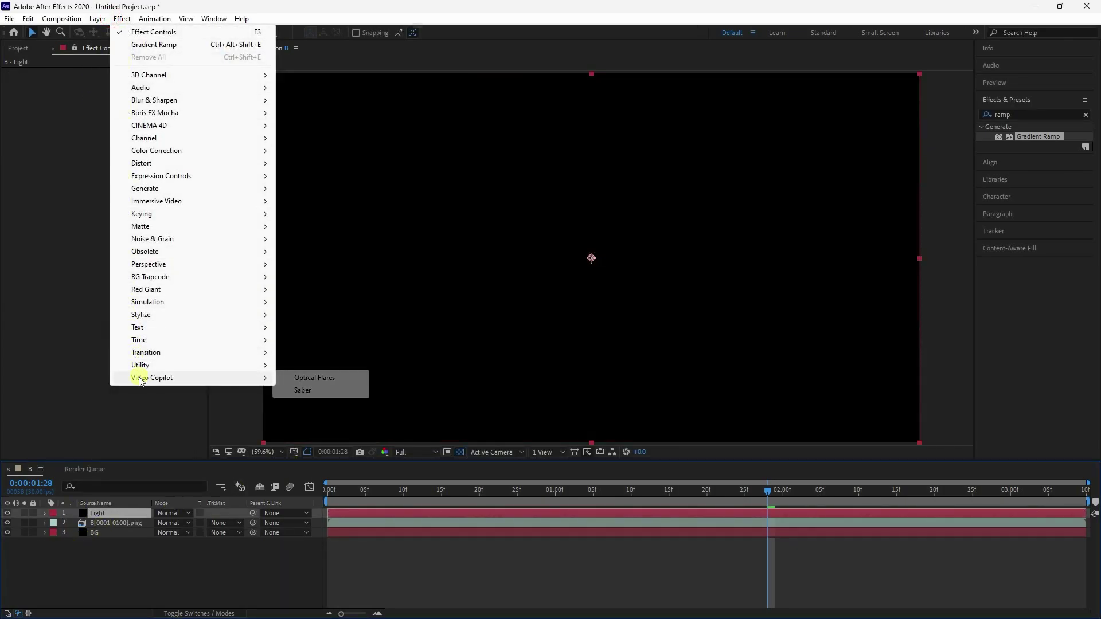
pyautogui.click(306, 381)
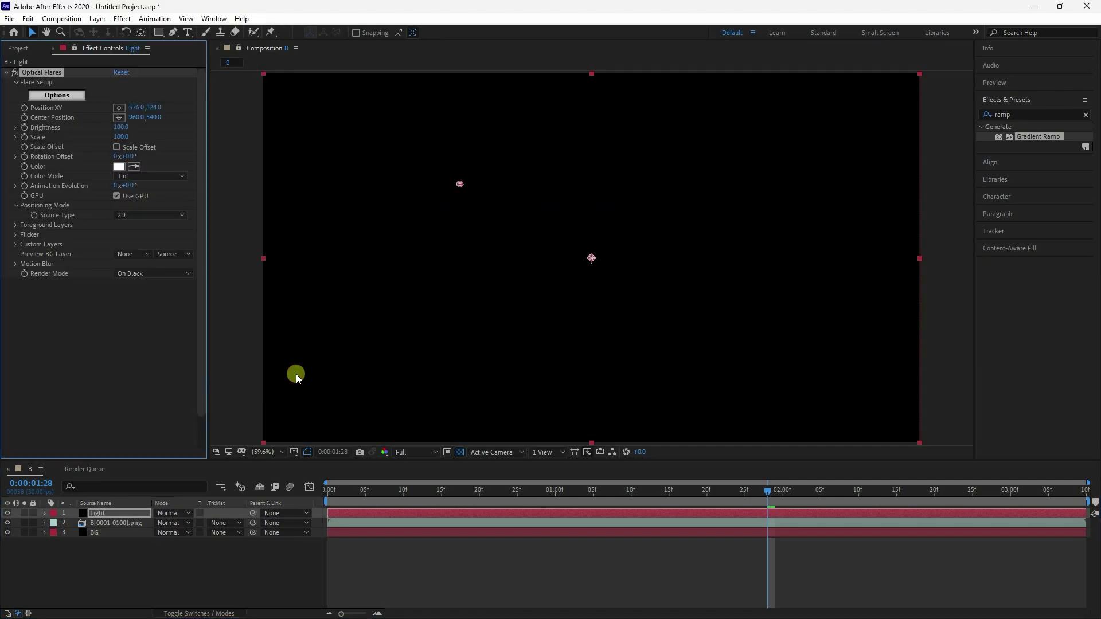
pyautogui.click(56, 95)
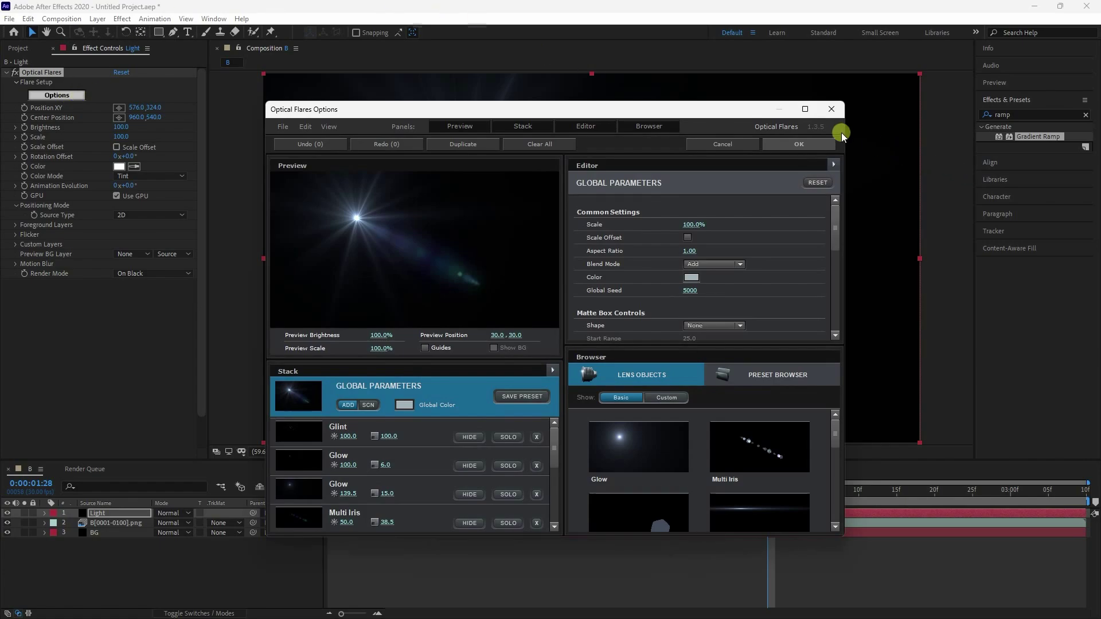
pyautogui.click(805, 109)
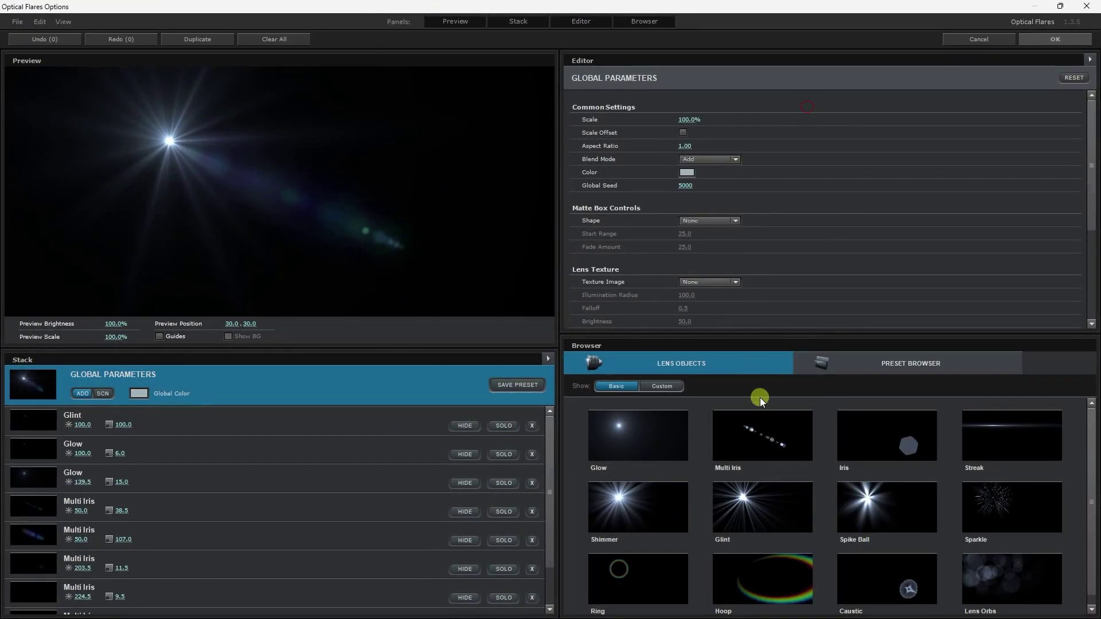
pyautogui.click(930, 369)
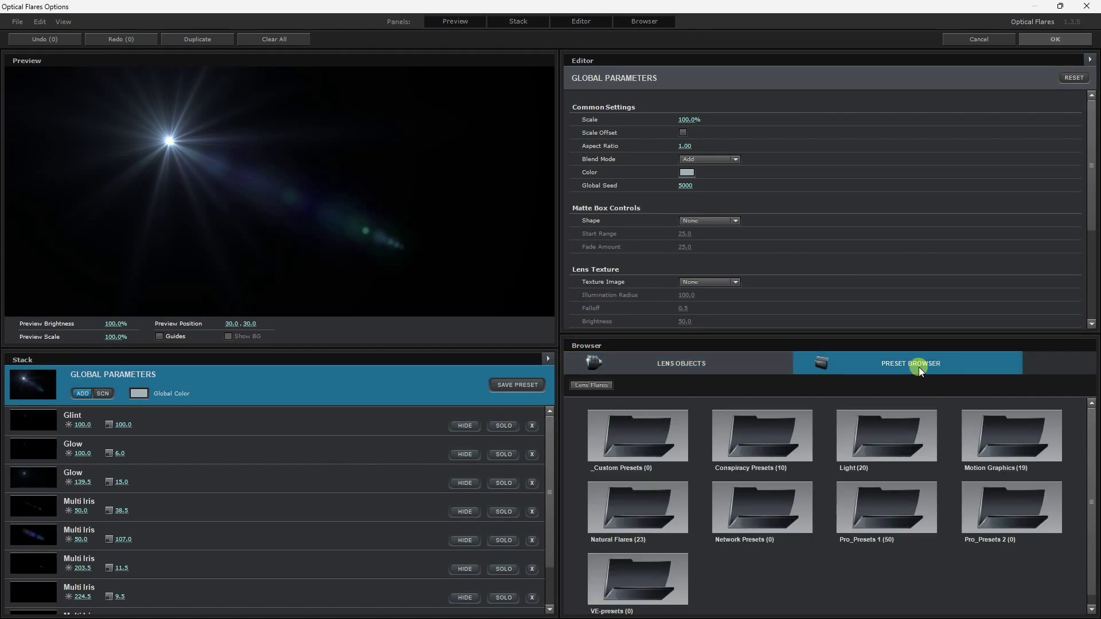
pyautogui.click(1013, 443)
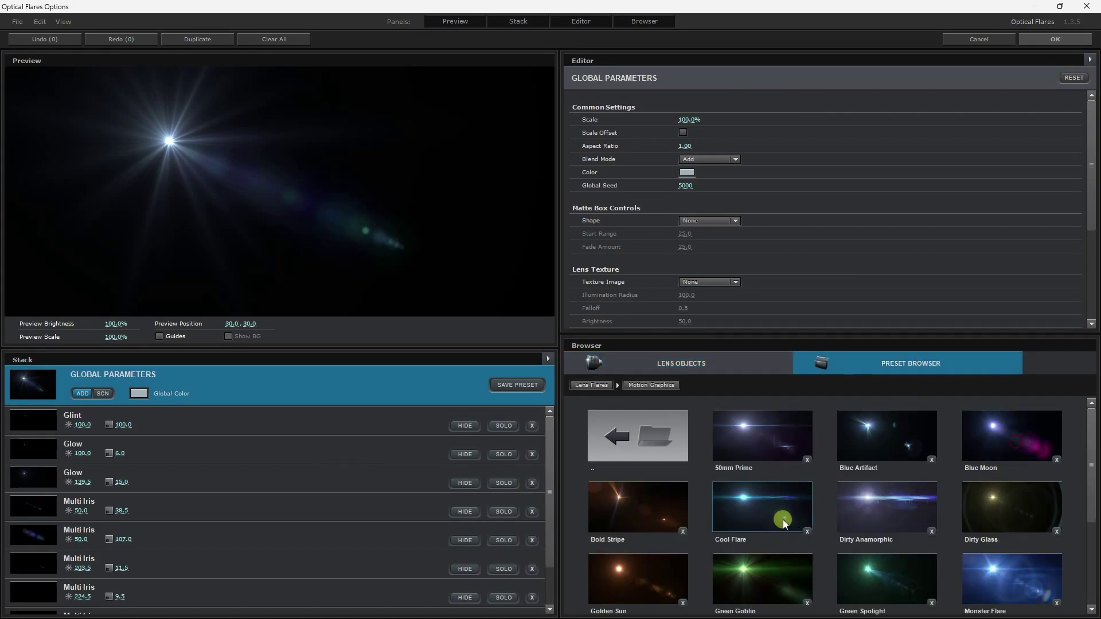
pyautogui.scroll(-2, 782, 519)
pyautogui.click(626, 436)
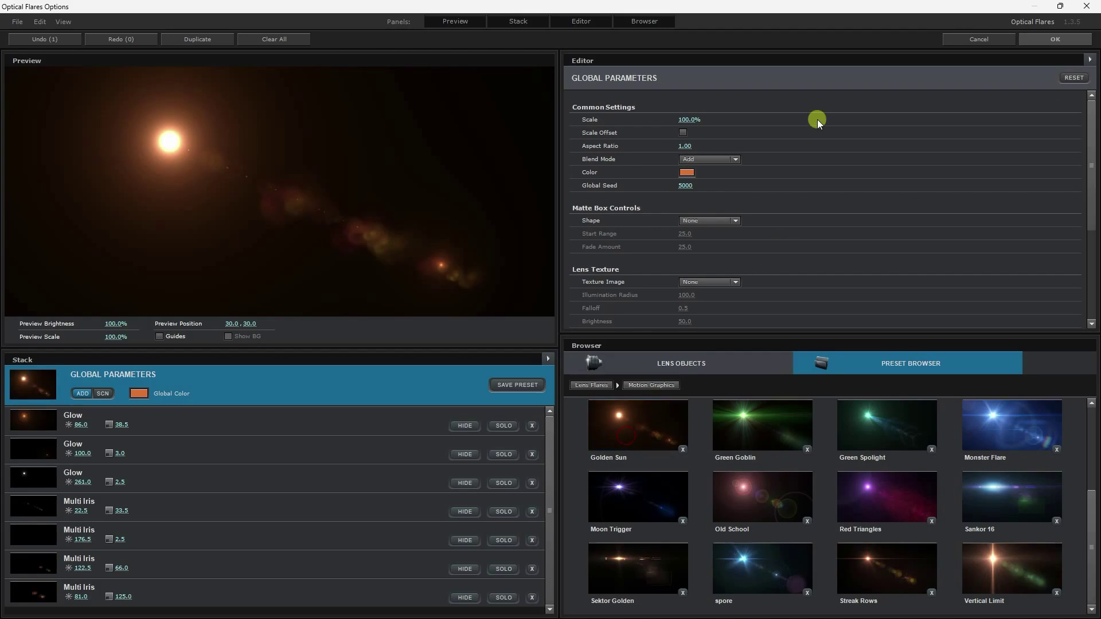
pyautogui.click(1039, 39)
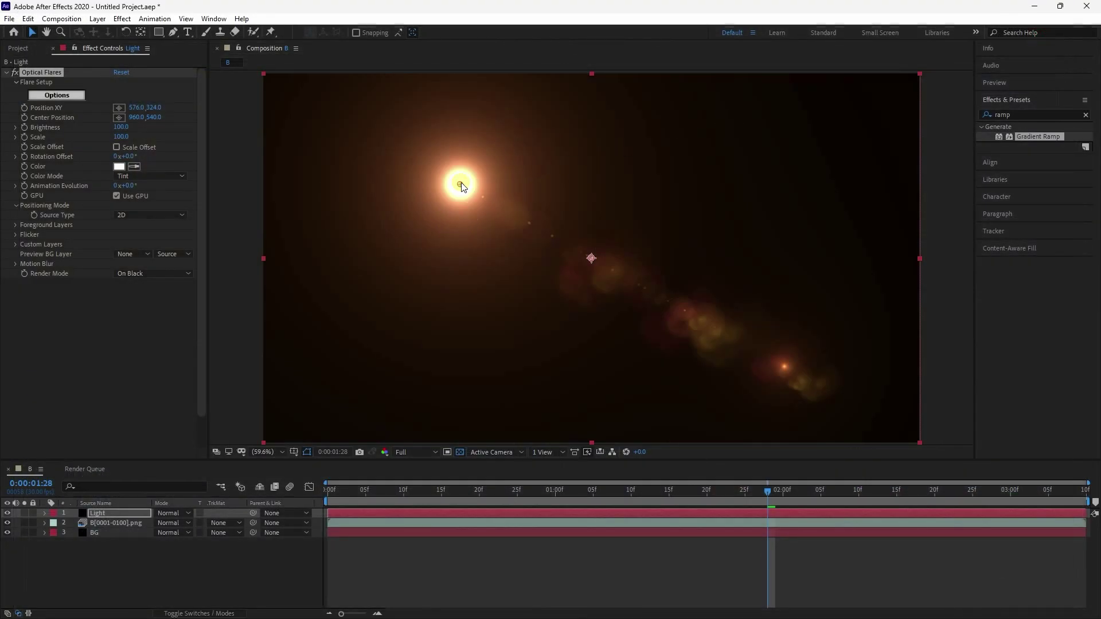
# Move the Light layer's flare just above the frame's top center, at about 964, -22, and set its brightness to 75
pyautogui.press(',')
pyautogui.moveTo(483, 196); pyautogui.dragTo(593, 96)
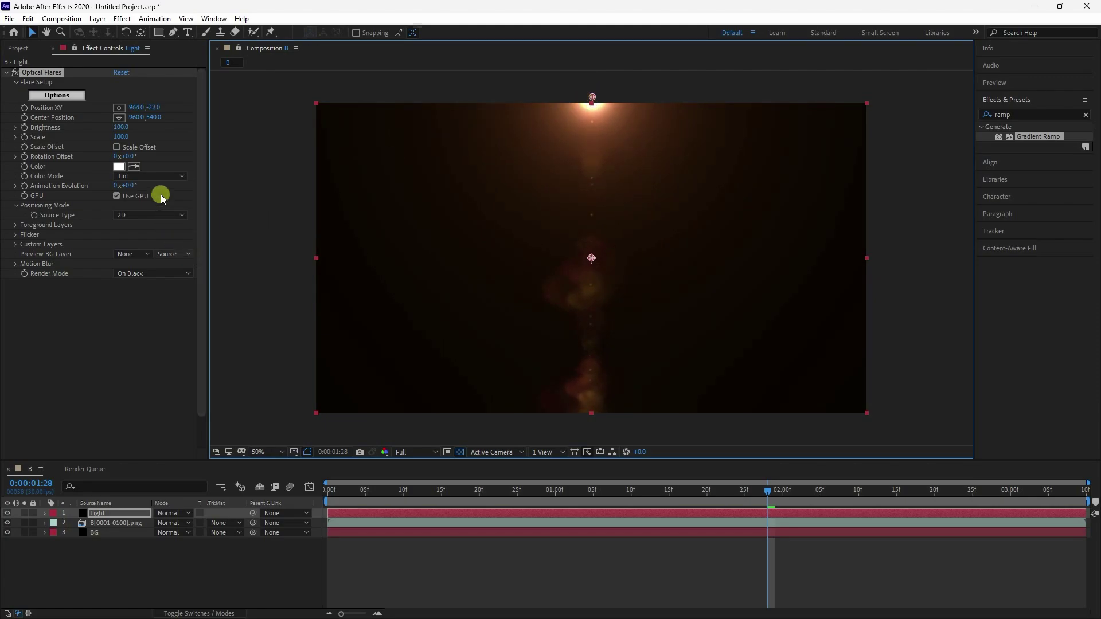
pyautogui.click(118, 127)
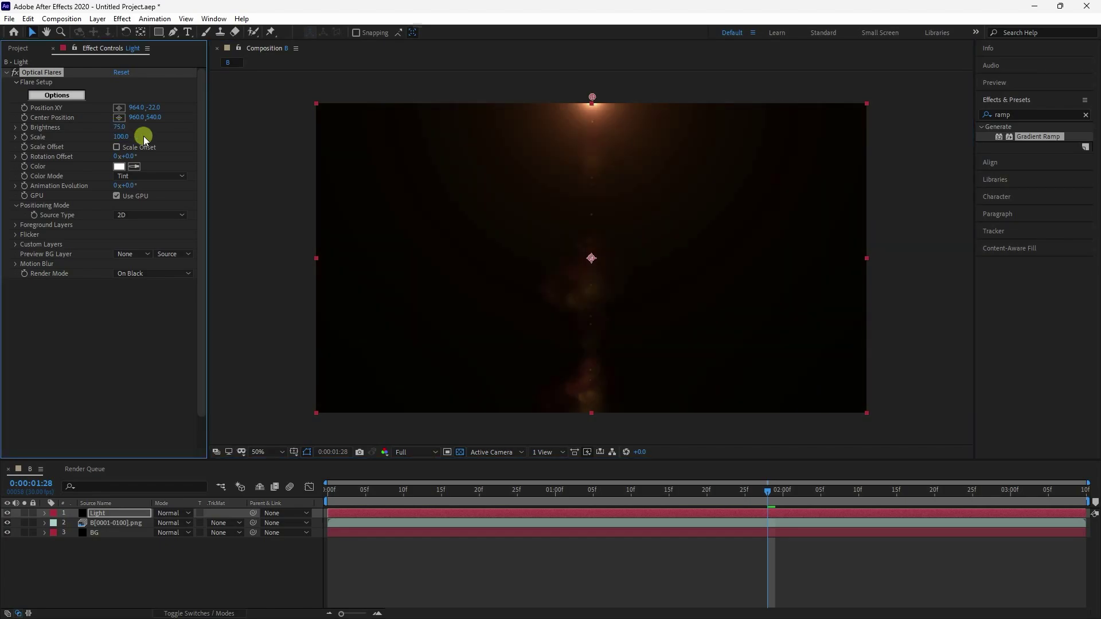
# Set the Light layer's blending mode to Add and check the flare over the can
pyautogui.click(172, 513)
pyautogui.click(211, 232)
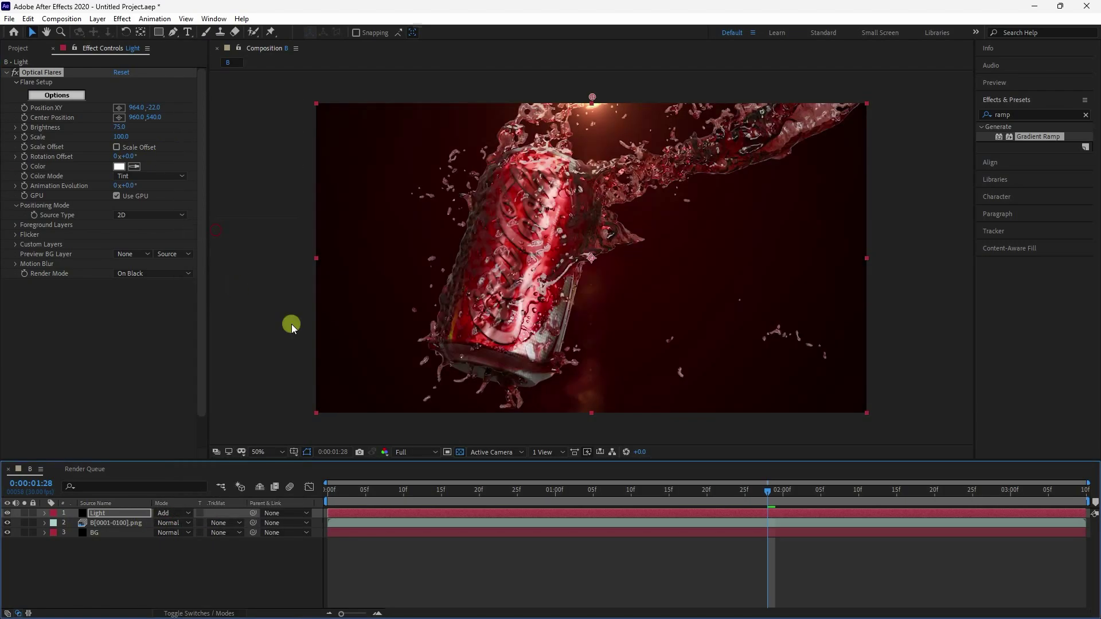
pyautogui.scroll(2, 553, 189)
pyautogui.scroll(-2, 587, 151)
# Create a black 1920 x 1080 px solid named LIGHT 2 and place it between the can sequence and BG layers
pyautogui.rightClick(141, 564)
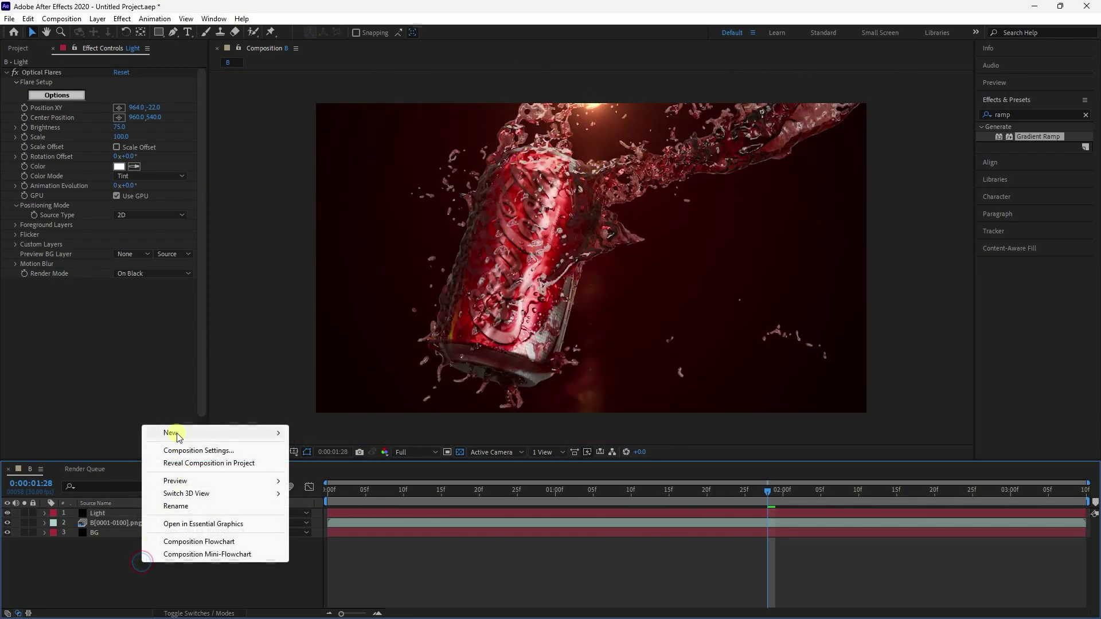
pyautogui.moveTo(172, 433)
pyautogui.click(318, 462)
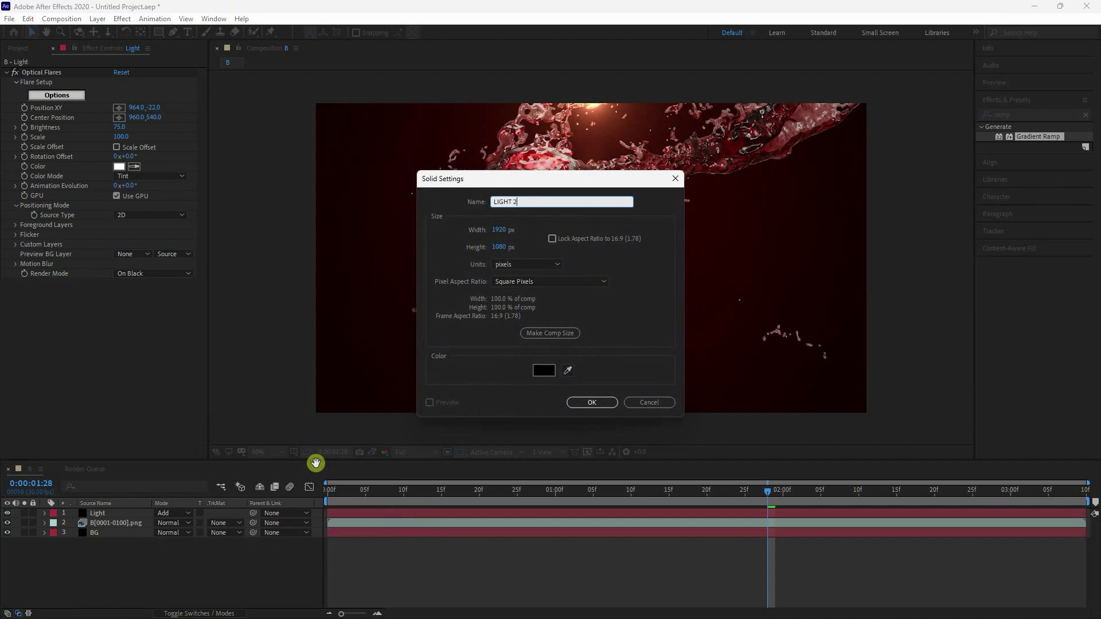
pyautogui.write('LIGHT 2')
pyautogui.press('Return')
pyautogui.moveTo(105, 515); pyautogui.dragTo(107, 537)
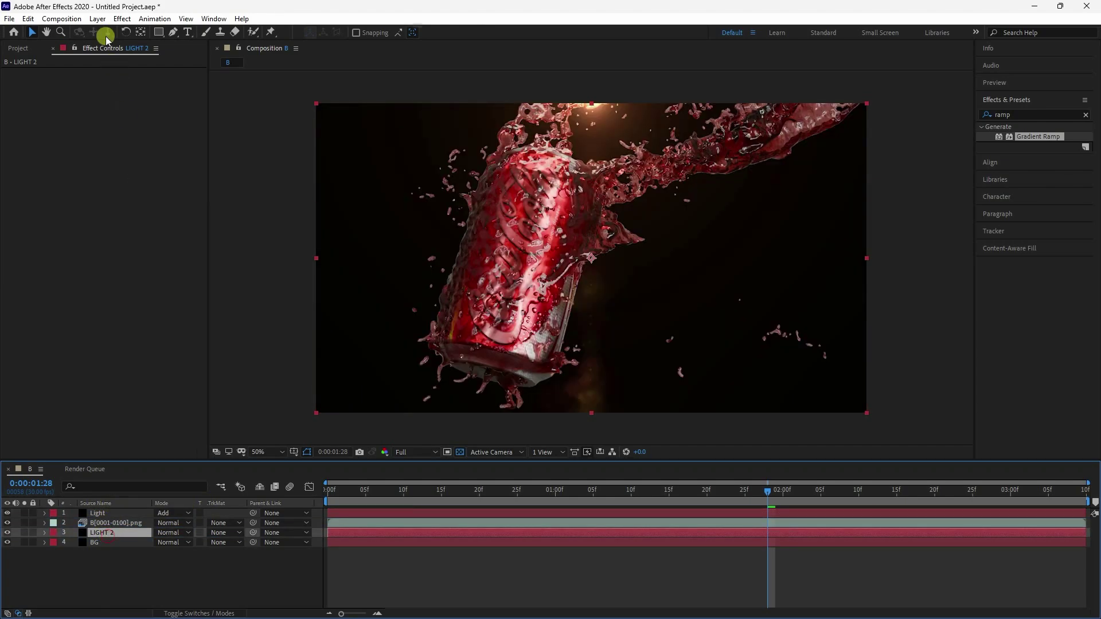
# Apply Optical Flares to the LIGHT 2 layer and load the Red Dwarf preset from Pro_Presets 1
pyautogui.click(122, 19)
pyautogui.click(153, 378)
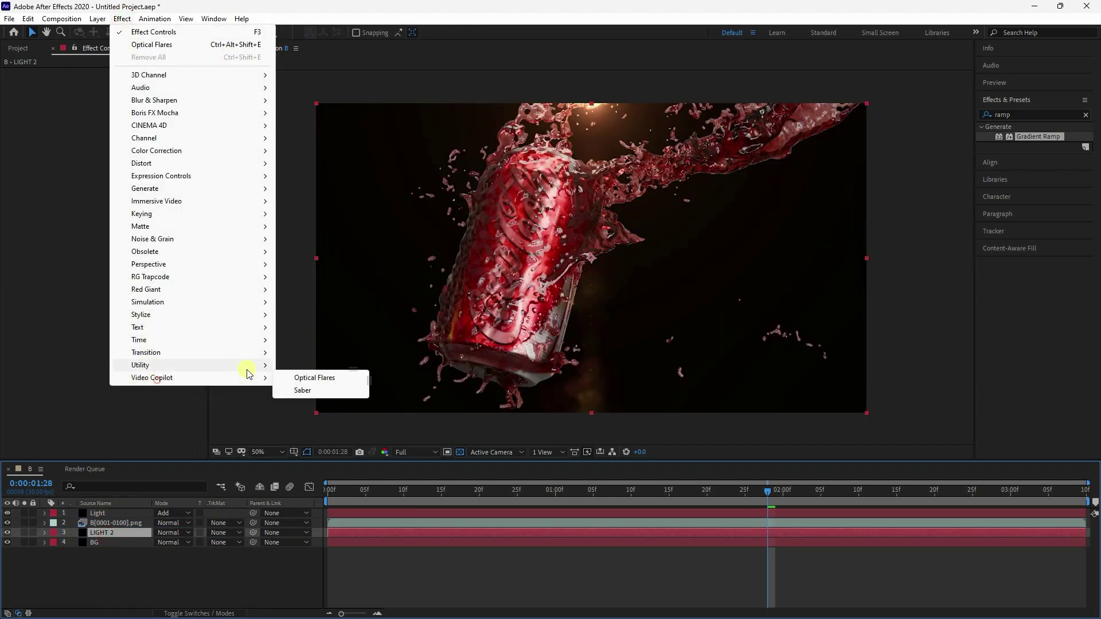
pyautogui.click(314, 378)
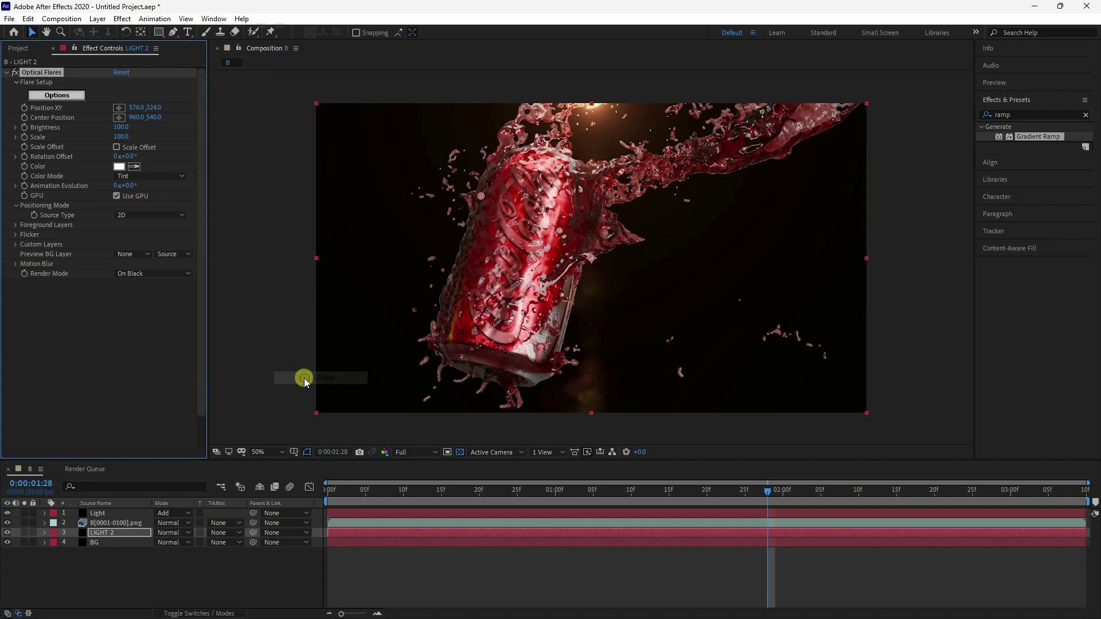
pyautogui.click(57, 95)
pyautogui.click(804, 109)
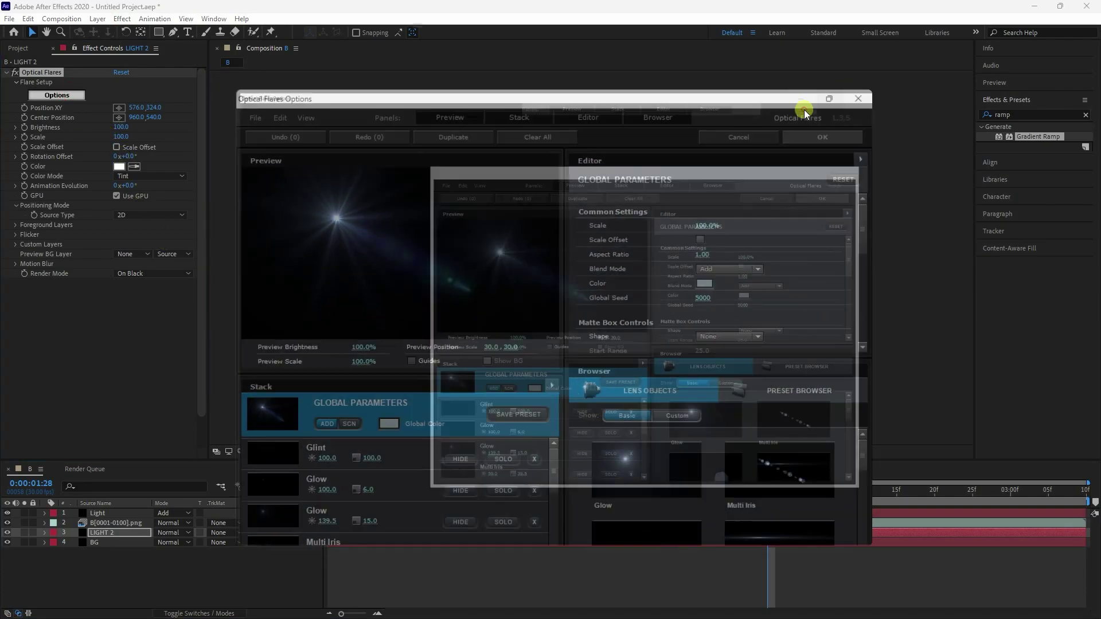
pyautogui.click(930, 355)
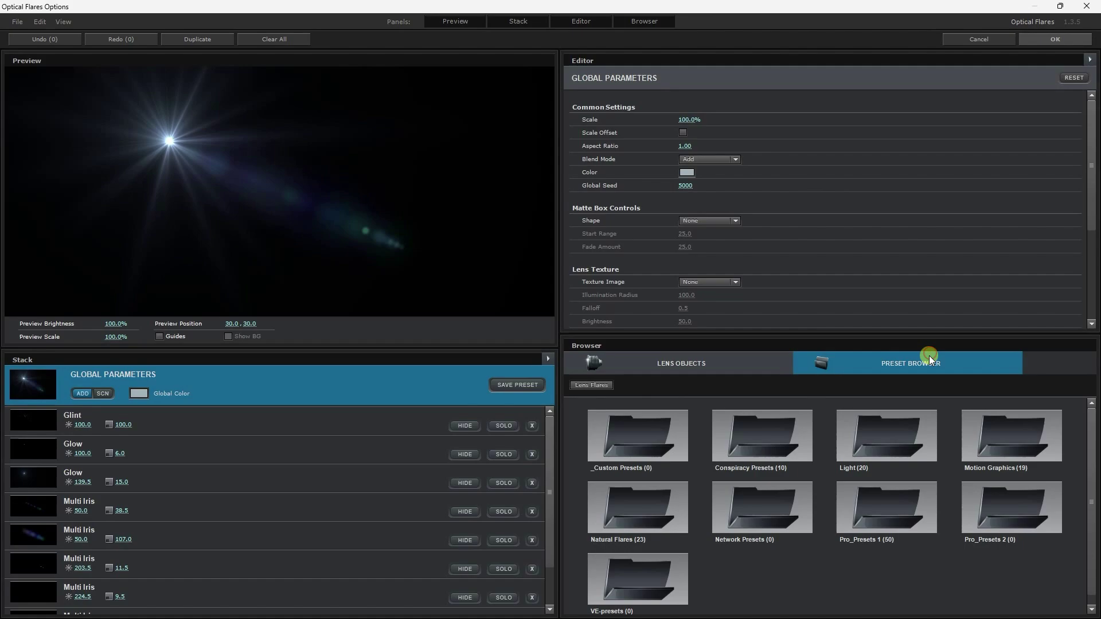
pyautogui.doubleClick(879, 514)
pyautogui.scroll(-5, 829, 498)
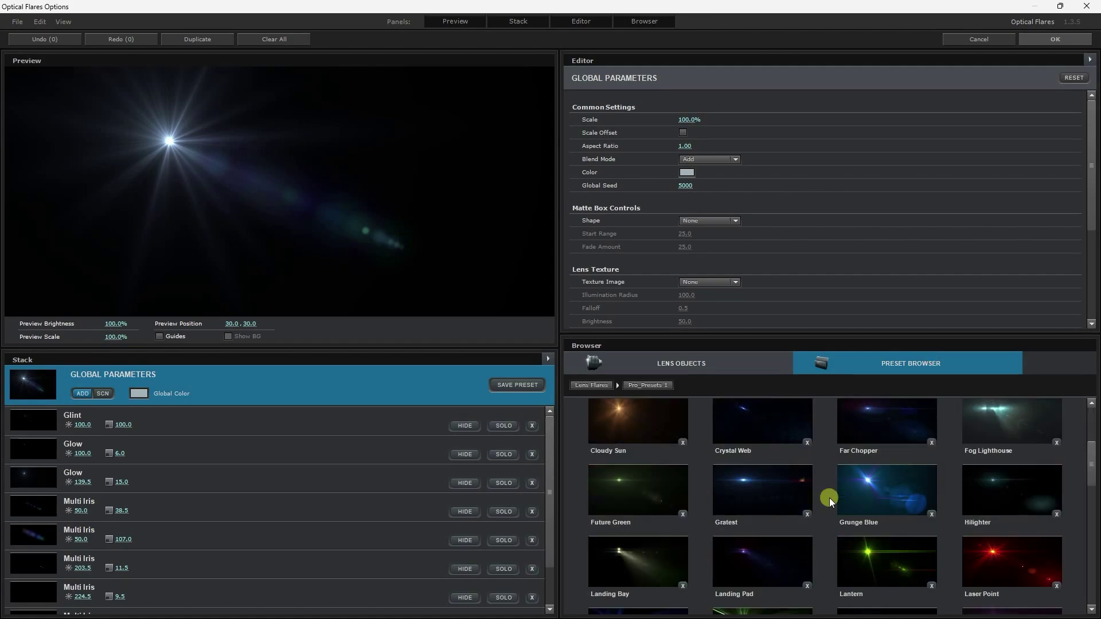
pyautogui.scroll(-4, 829, 497)
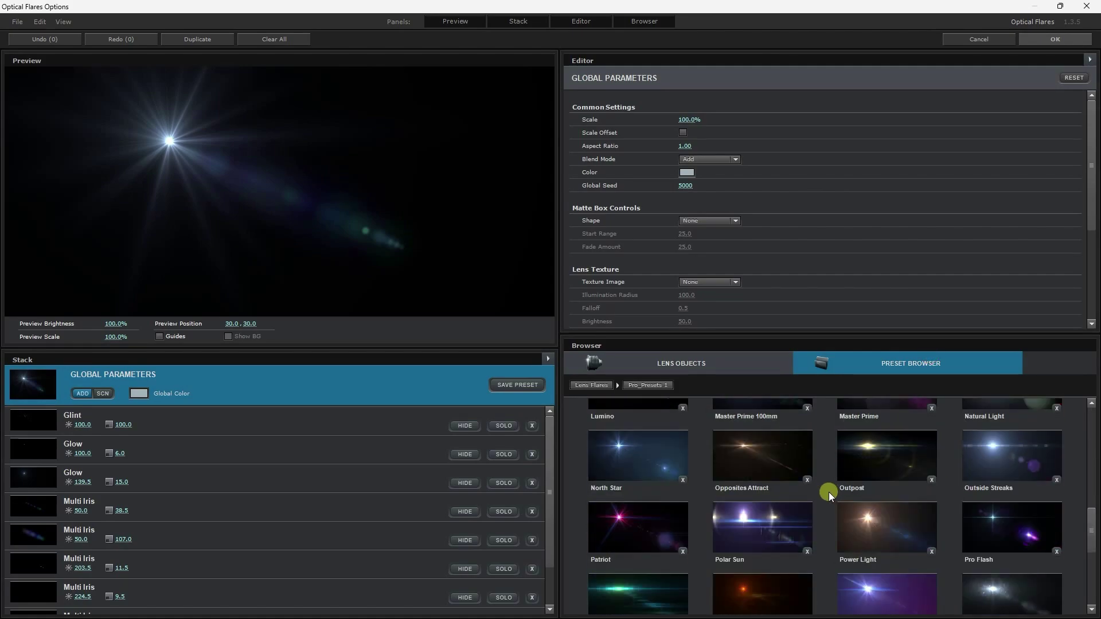
pyautogui.click(748, 526)
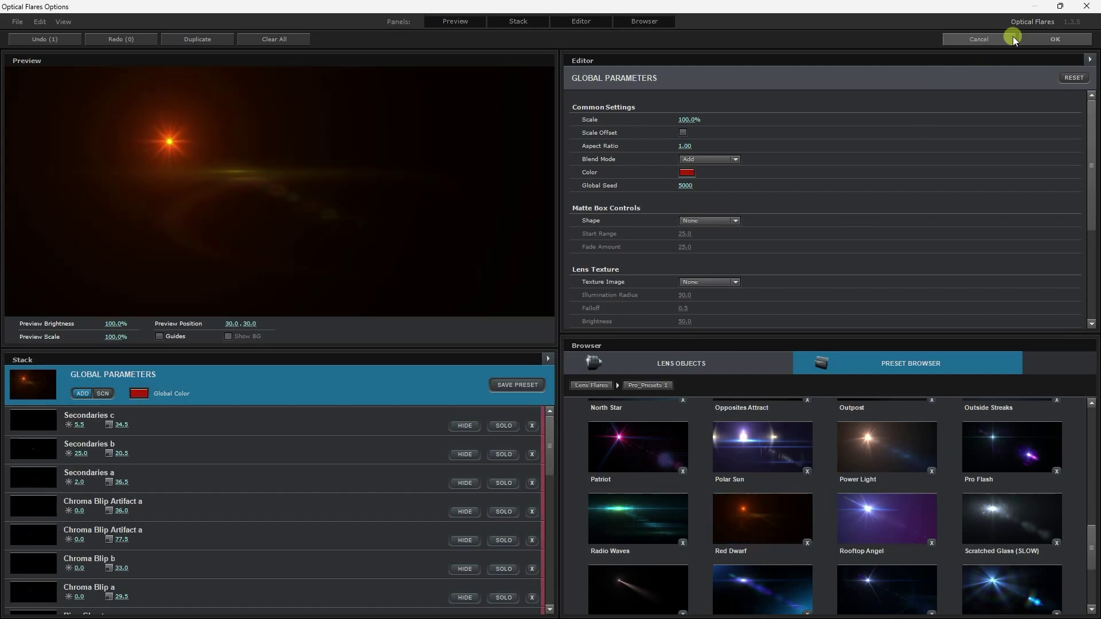
pyautogui.click(1036, 38)
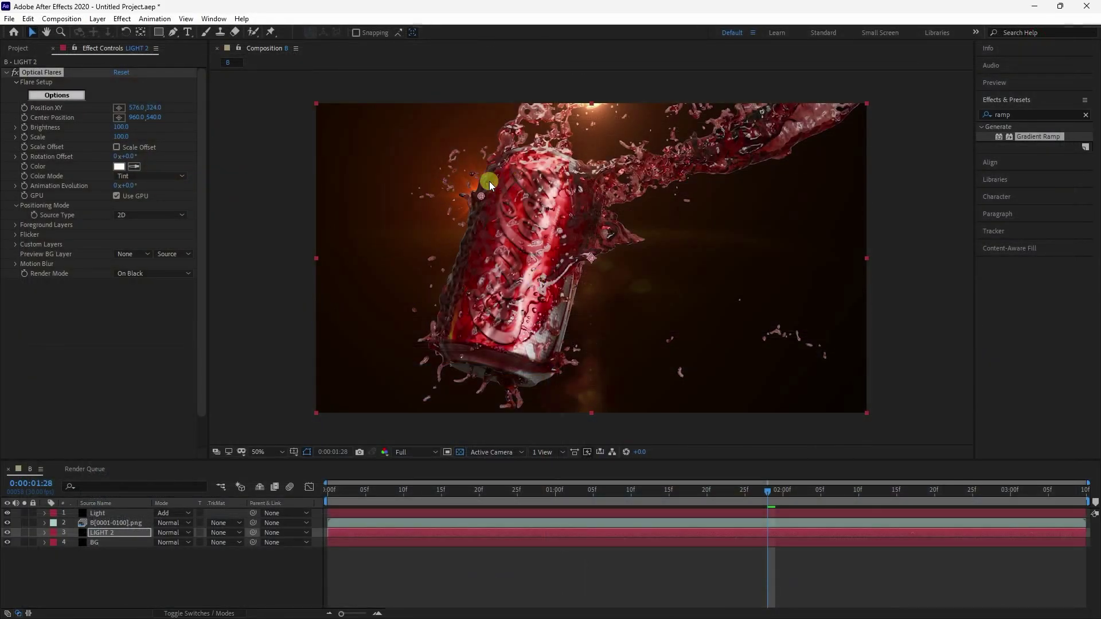
# Set the LIGHT 2 flare's brightness to 125 and preview the animation from the first frame
pyautogui.click(121, 127)
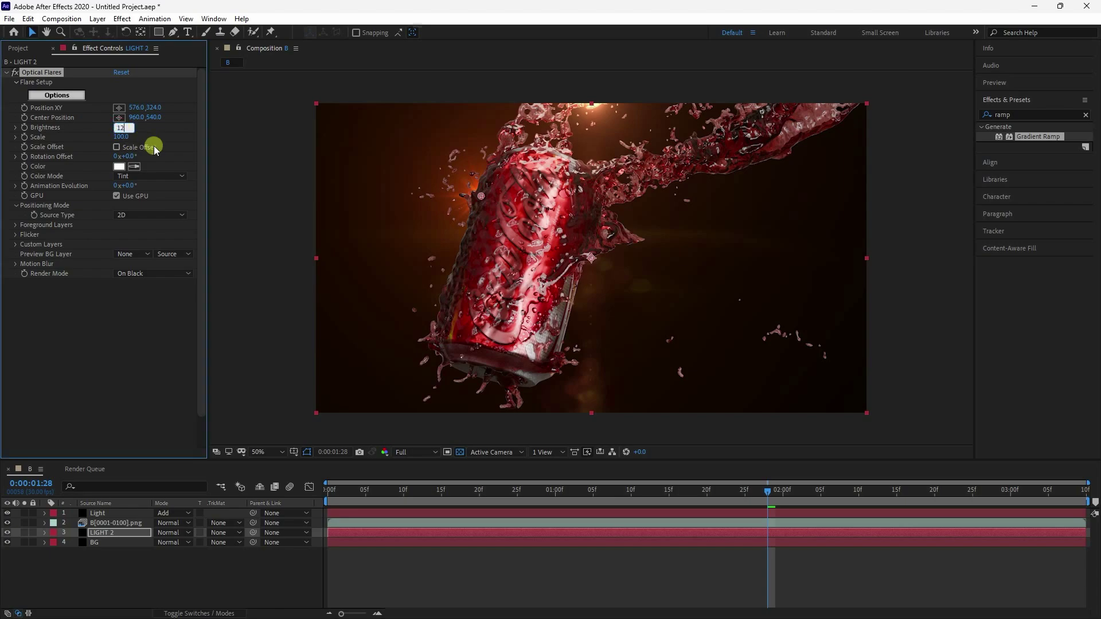
pyautogui.write('125')
pyautogui.press('Return')
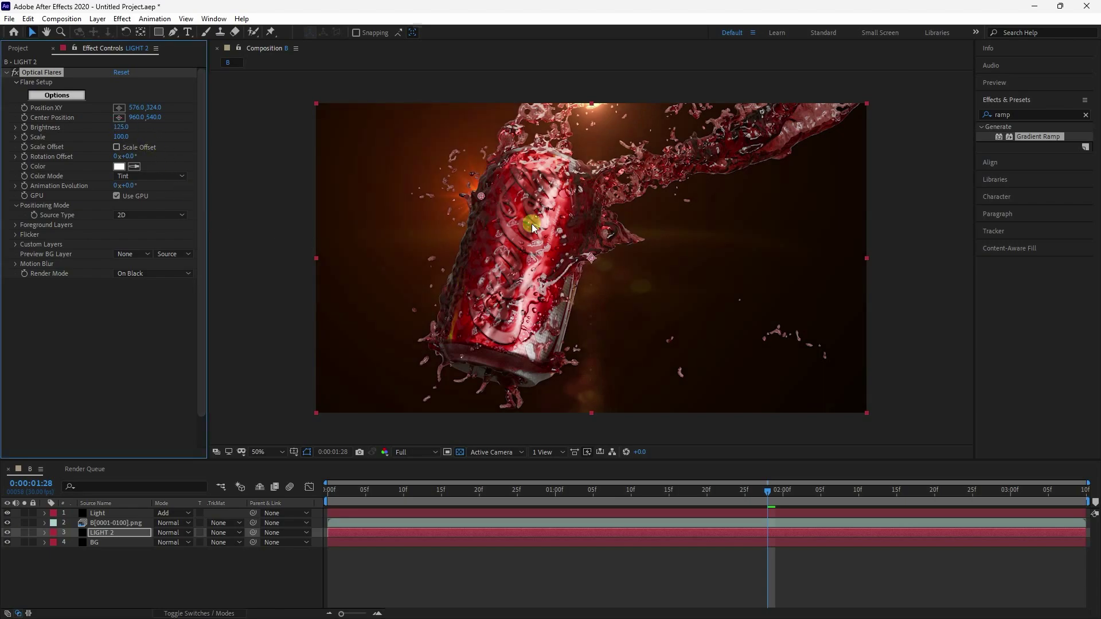
pyautogui.moveTo(658, 491); pyautogui.dragTo(240, 485)
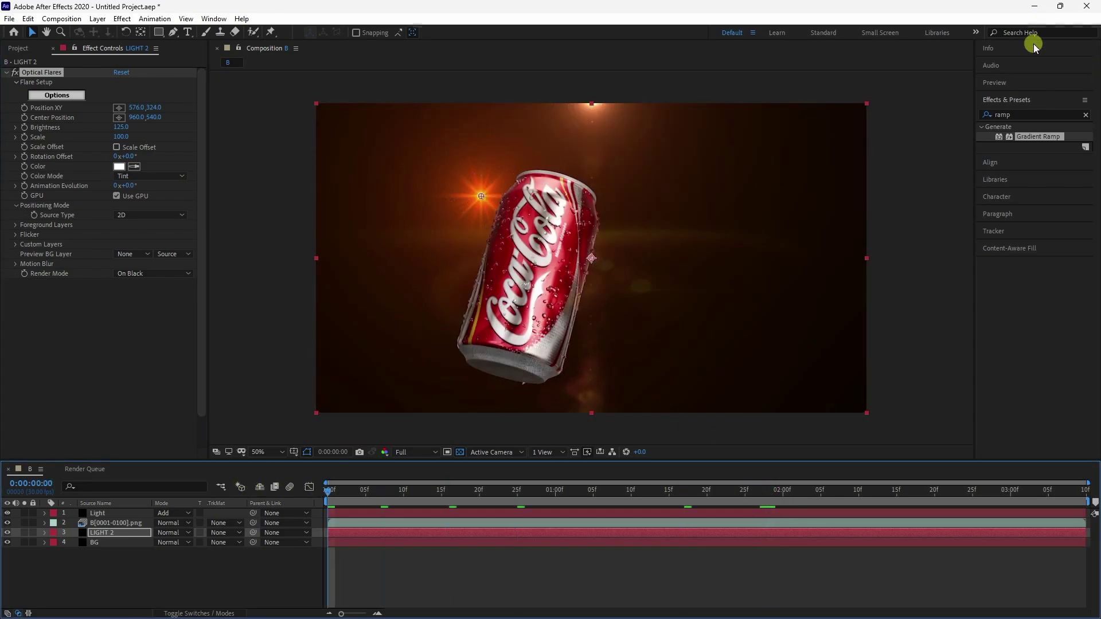
pyautogui.click(990, 82)
pyautogui.click(1032, 99)
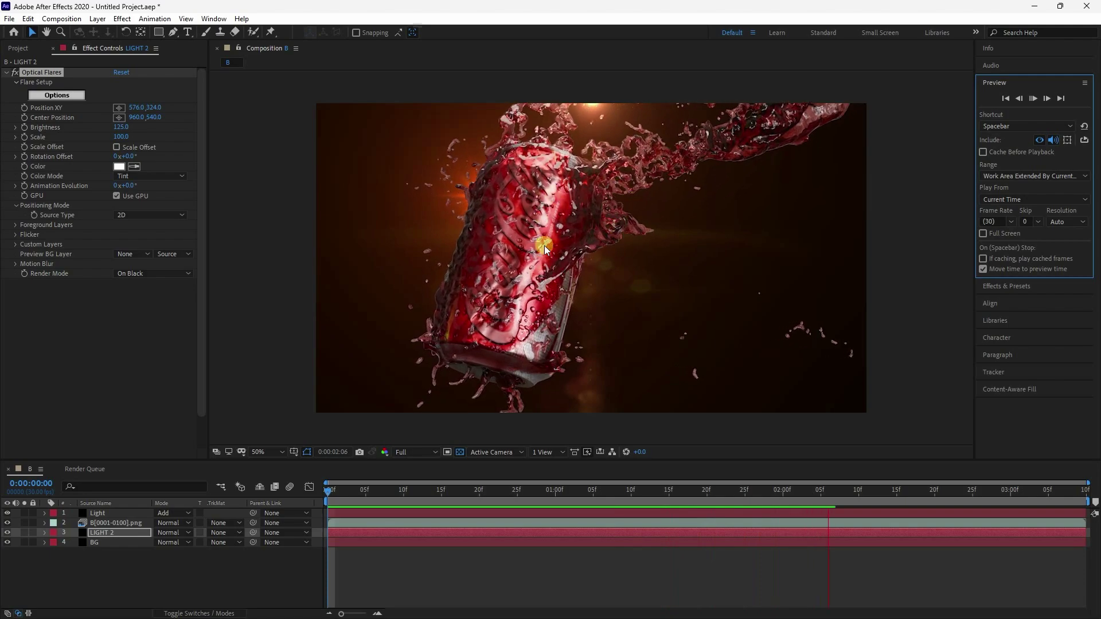
pyautogui.click(1032, 99)
# Add a new adjustment layer above all the other layers in the composition
pyautogui.click(125, 574)
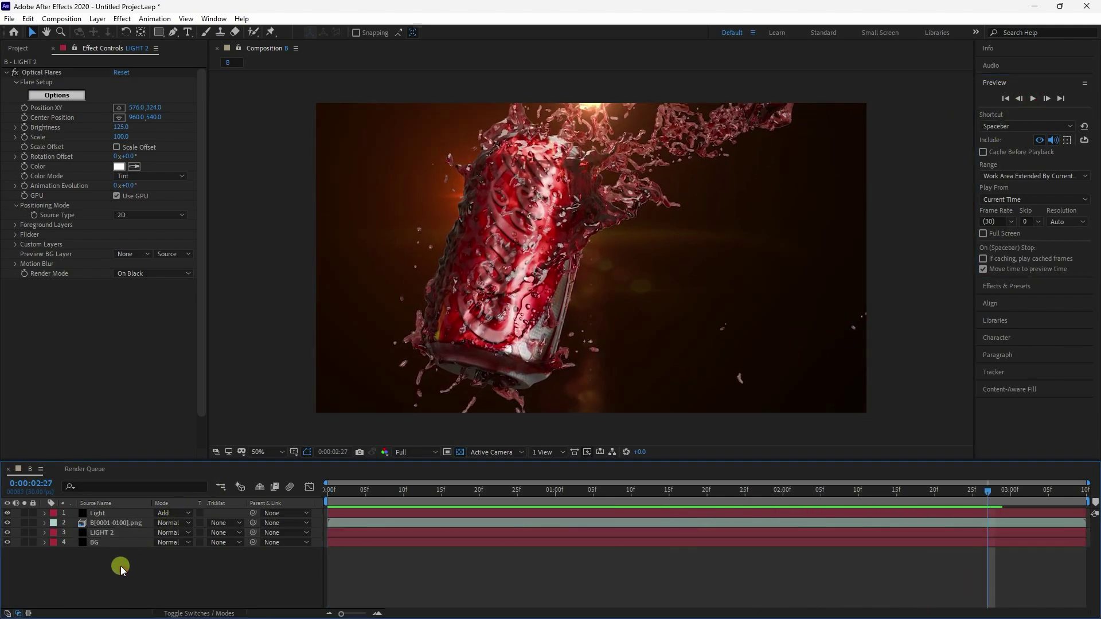
pyautogui.rightClick(125, 573)
pyautogui.moveTo(158, 436)
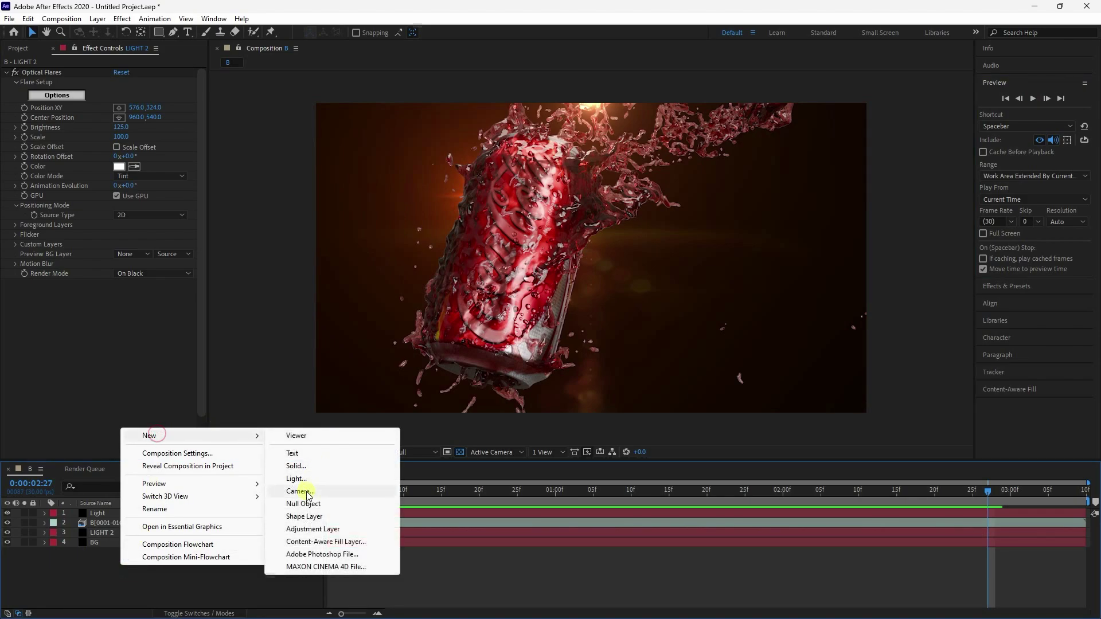
pyautogui.click(296, 529)
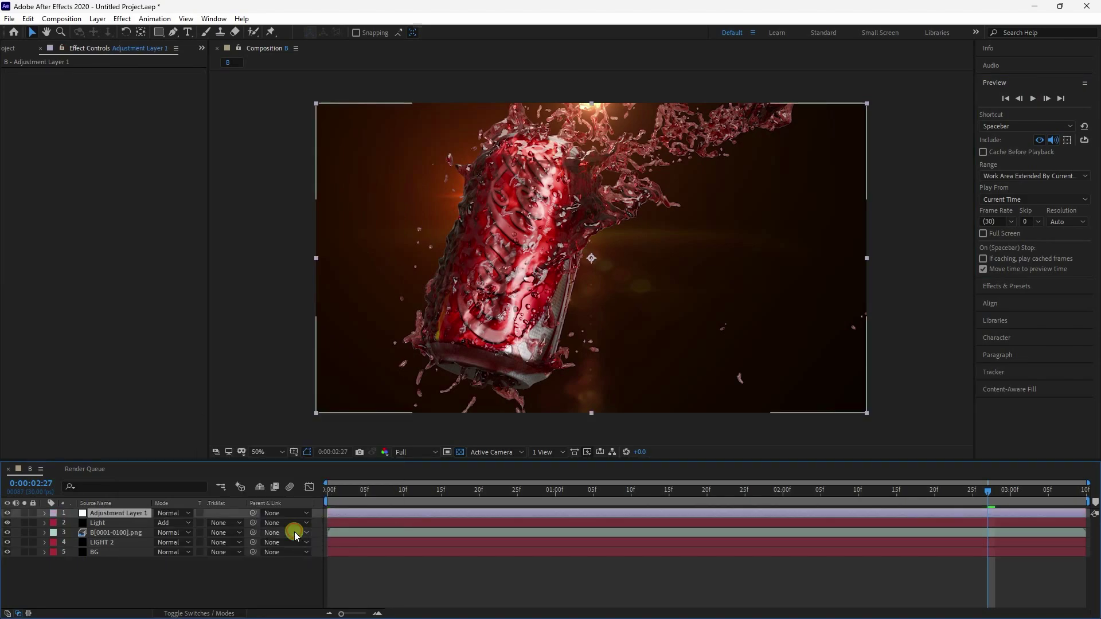
# Apply Curves to the adjustment layer and shape its RGB curve into a gentle S, raising the highlights and slightly lowering the shadows
pyautogui.click(998, 286)
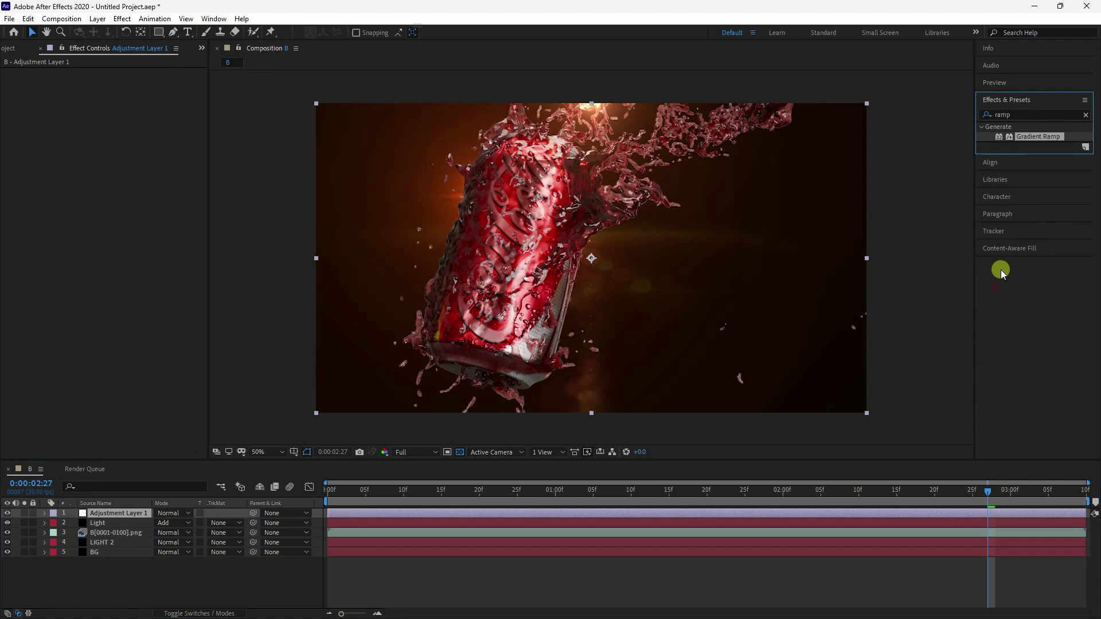
pyautogui.click(1026, 116)
pyautogui.write('cur')
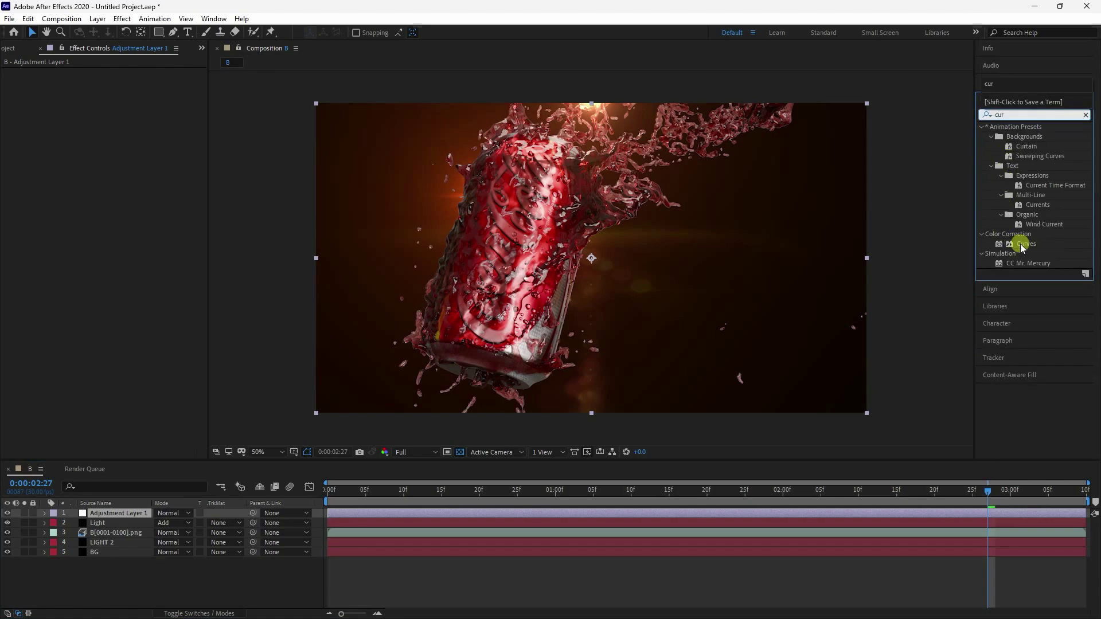
pyautogui.moveTo(1022, 246); pyautogui.dragTo(114, 515)
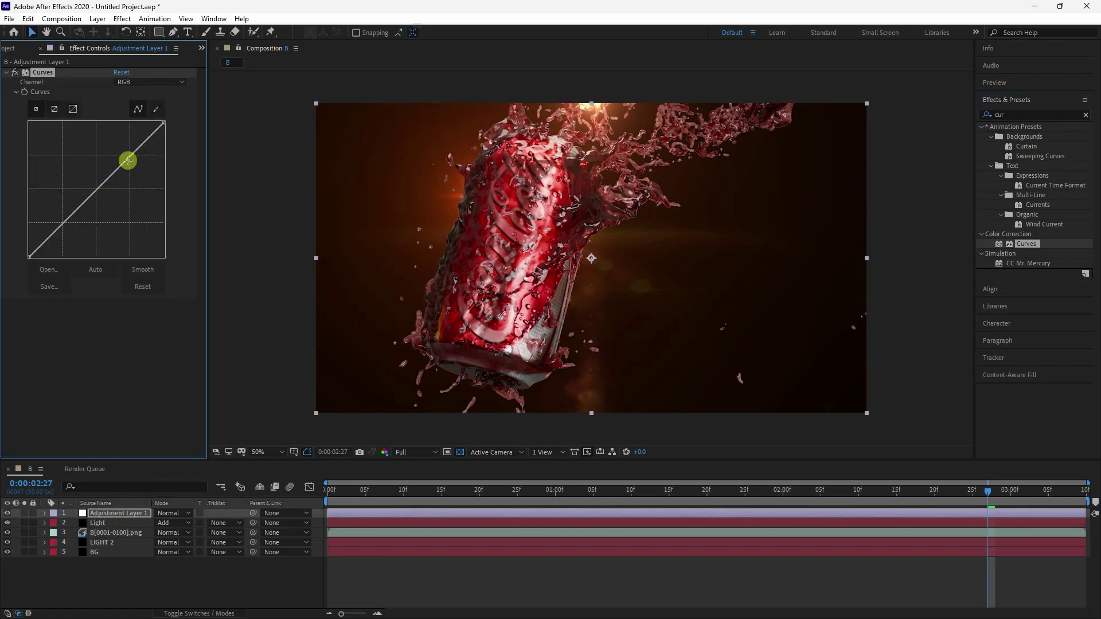
pyautogui.moveTo(128, 161); pyautogui.dragTo(121, 150)
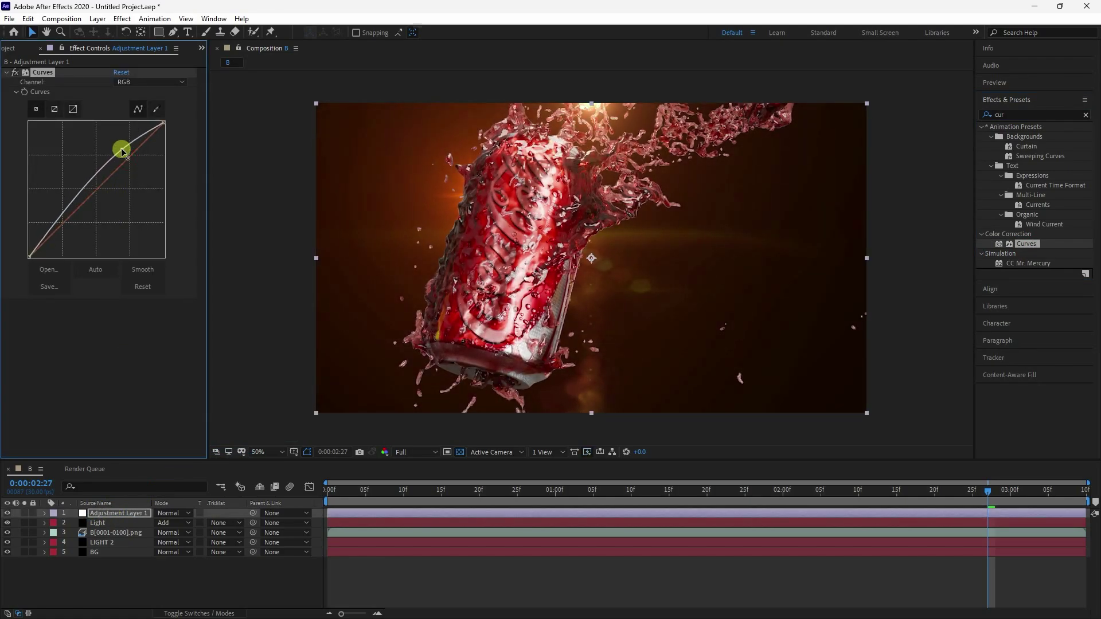
pyautogui.click(75, 196)
pyautogui.moveTo(65, 210); pyautogui.dragTo(73, 214)
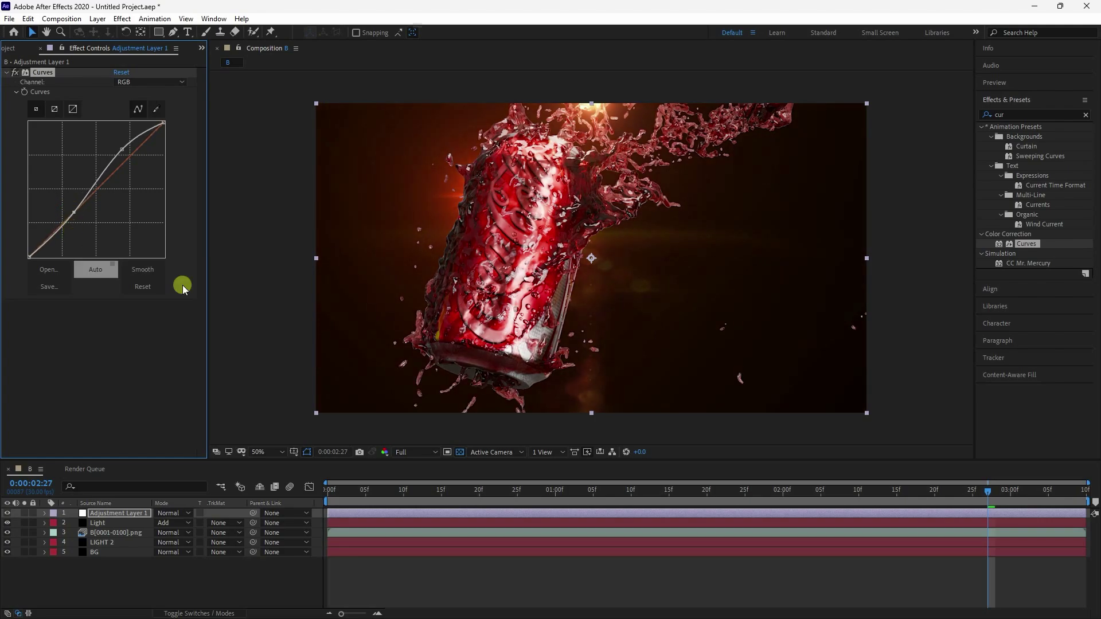
# Apply Sharpen with an amount of 20 to the adjustment layer and inspect the can's detail at 100% zoom
pyautogui.click(999, 116)
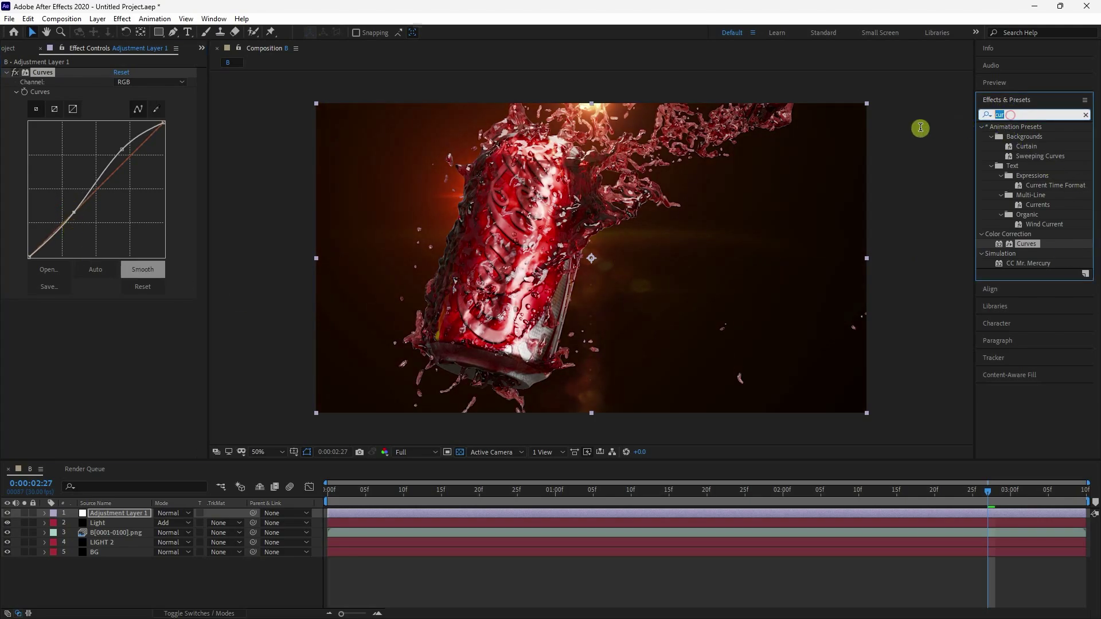
pyautogui.write('shar')
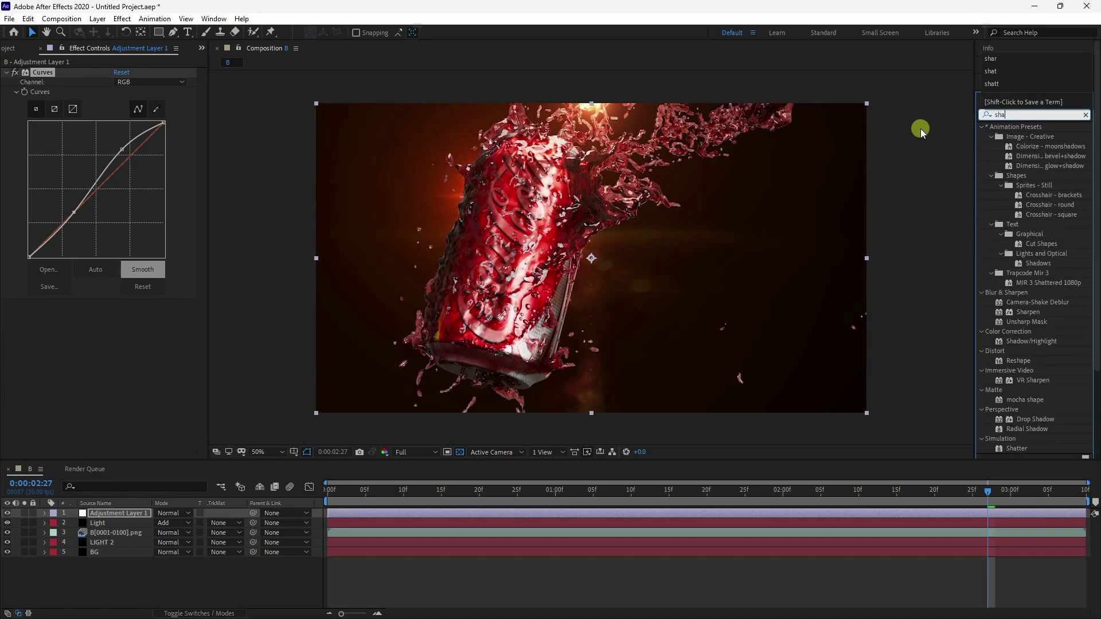
pyautogui.click(1030, 138)
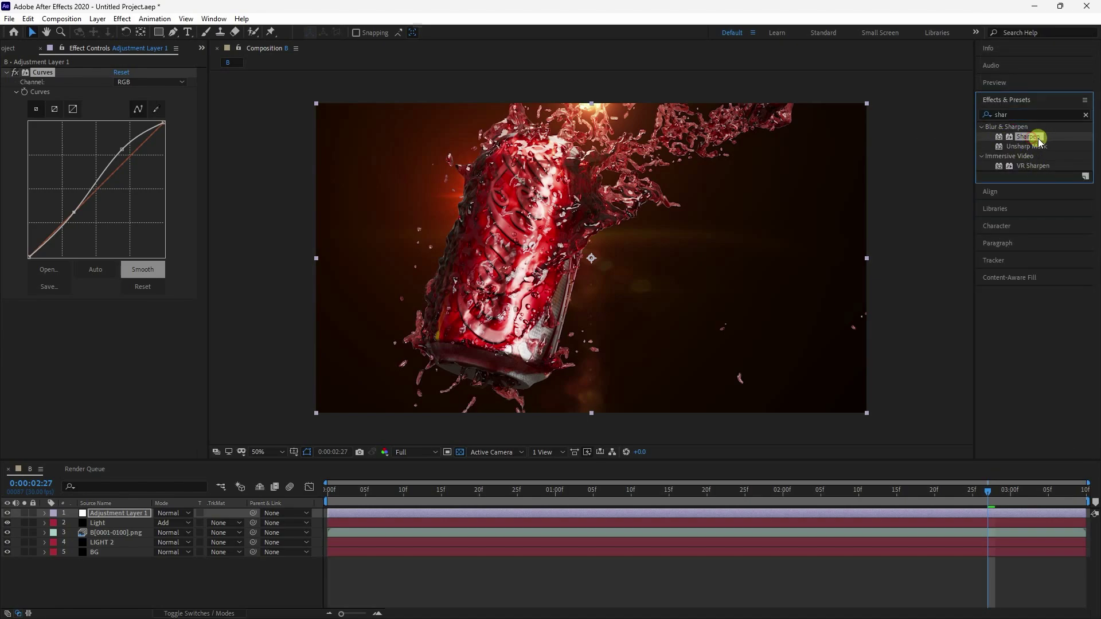
pyautogui.moveTo(1038, 141); pyautogui.dragTo(122, 382)
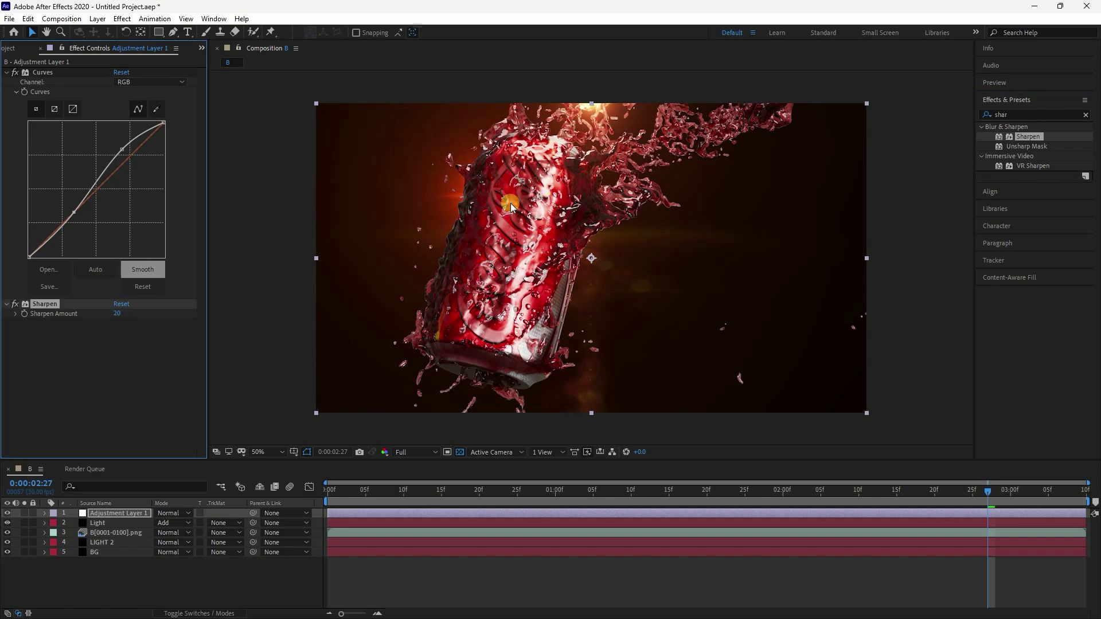
pyautogui.press('.')
pyautogui.moveTo(539, 202); pyautogui.dragTo(495, 333)
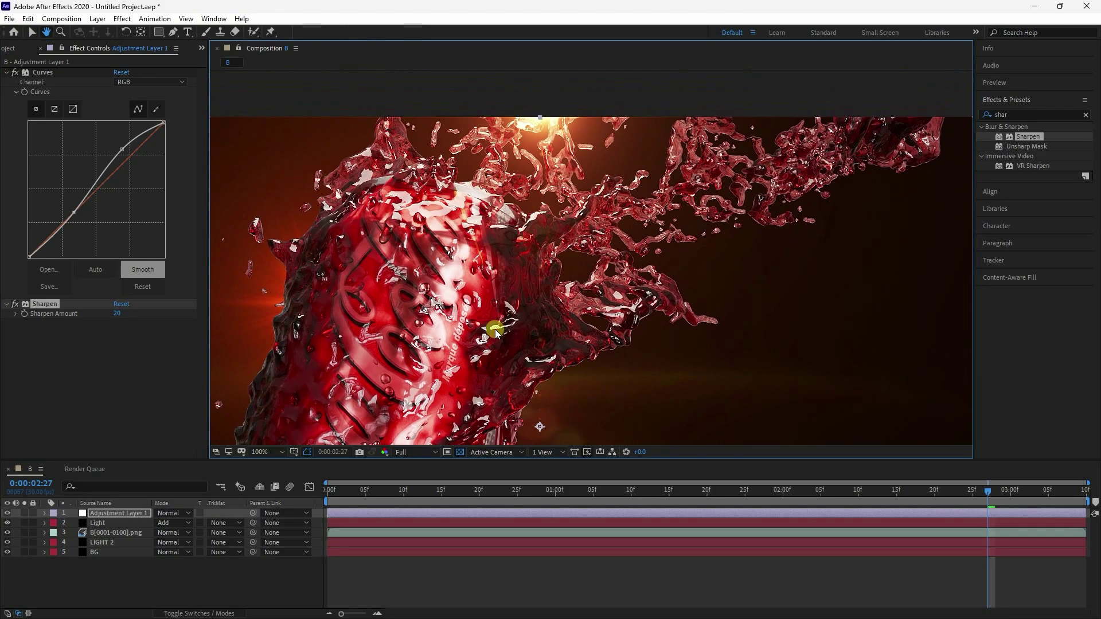
pyautogui.moveTo(431, 347); pyautogui.dragTo(589, 179)
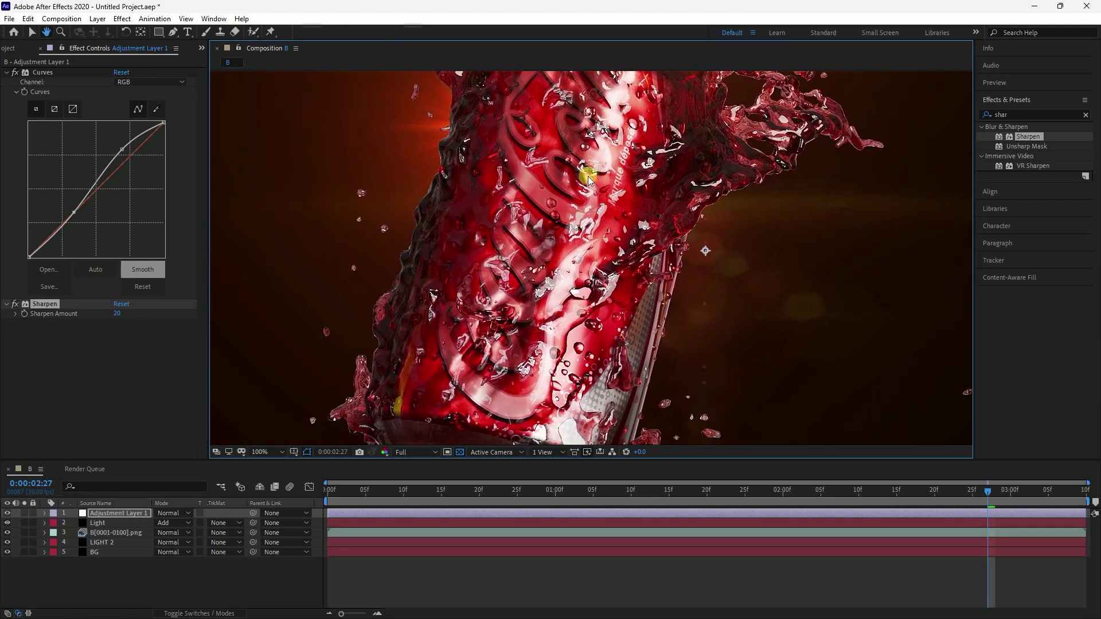
pyautogui.click(273, 453)
pyautogui.click(301, 260)
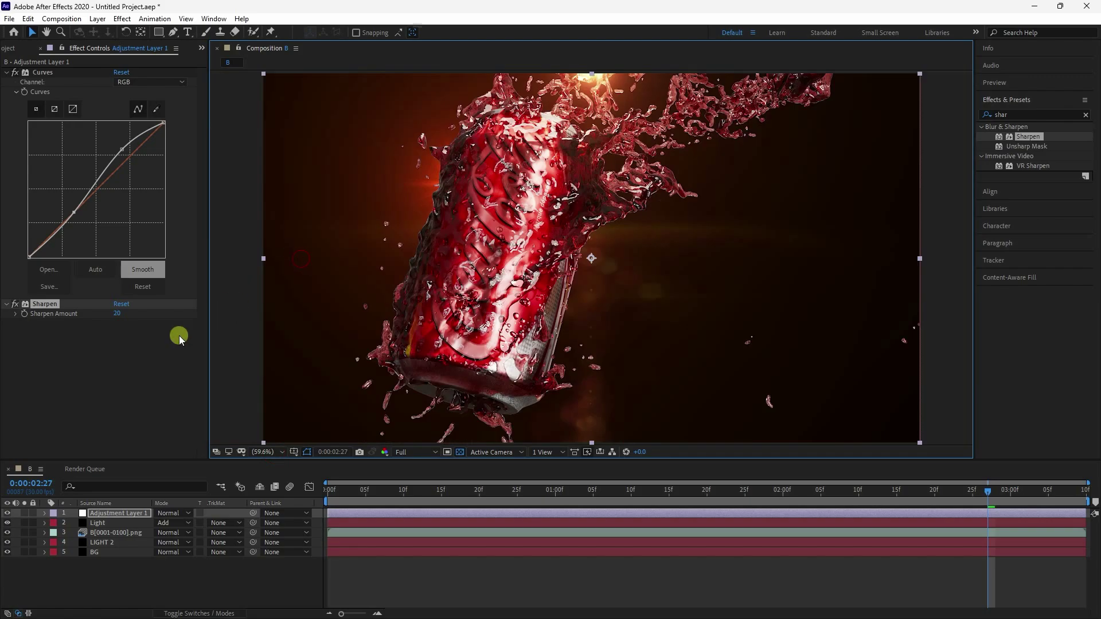
# Enlarge the composition view and play the graded animation from the first frame
pyautogui.click(14, 48)
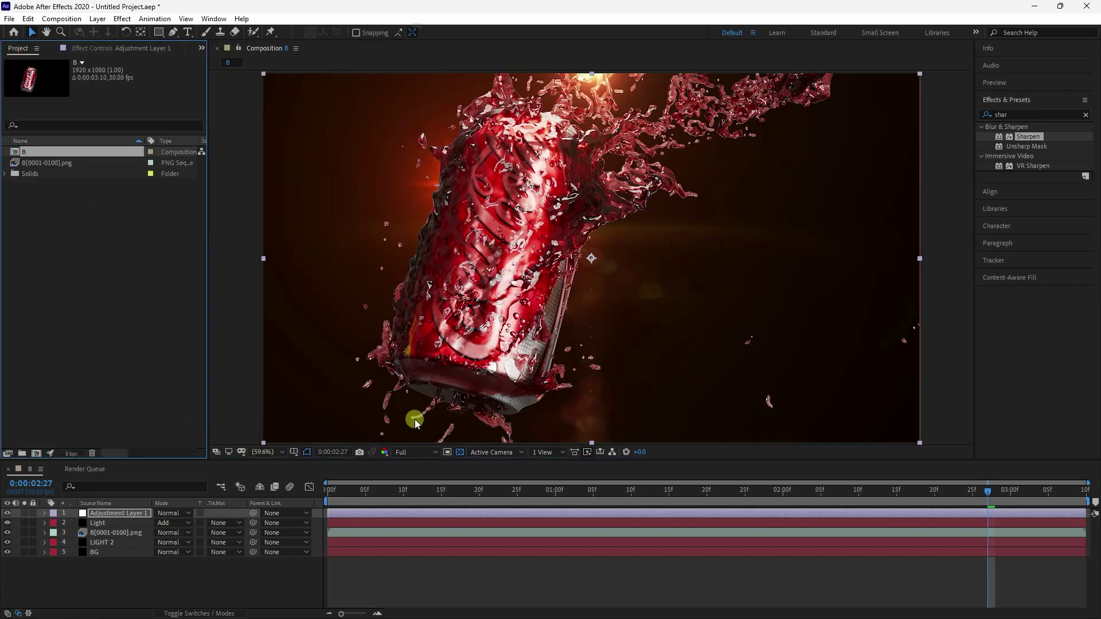
pyautogui.moveTo(369, 459); pyautogui.dragTo(360, 499)
pyautogui.click(994, 81)
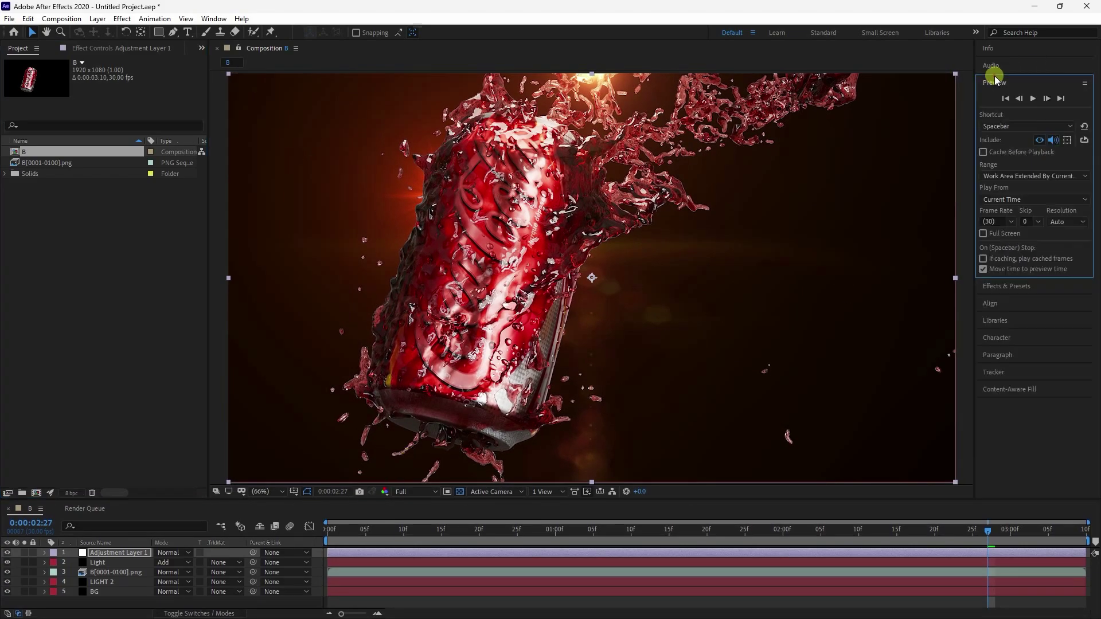
pyautogui.click(1003, 99)
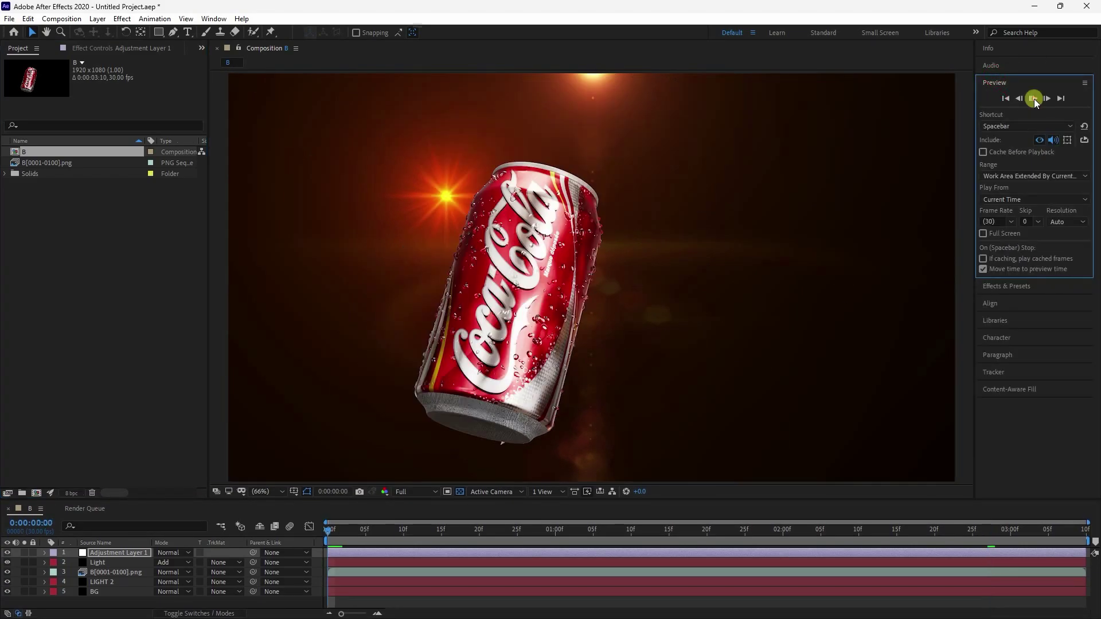
pyautogui.click(1033, 99)
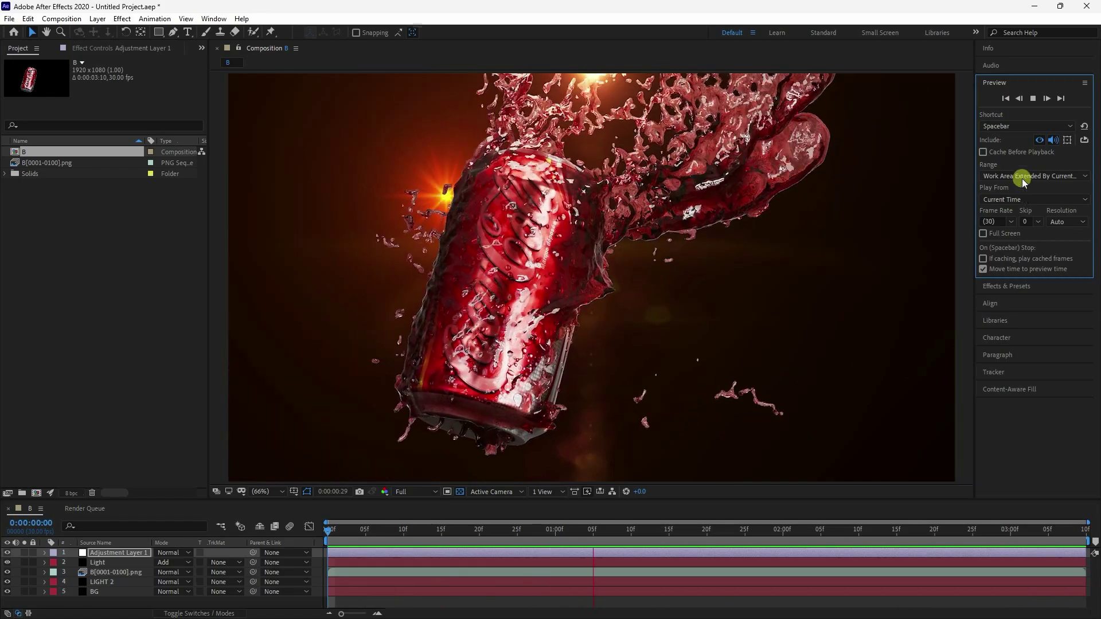
pyautogui.click(1032, 98)
# Import the PNG sequence starting with 40001 from the ren 3 ble folder in Coca cola
pyautogui.rightClick(40, 263)
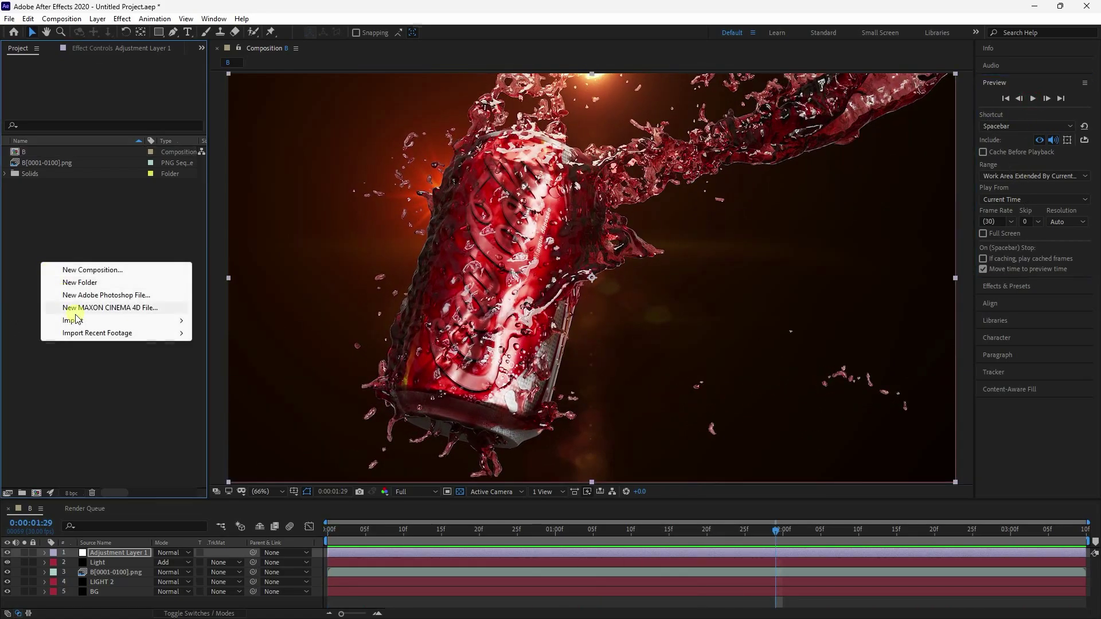
pyautogui.moveTo(105, 318)
pyautogui.click(217, 320)
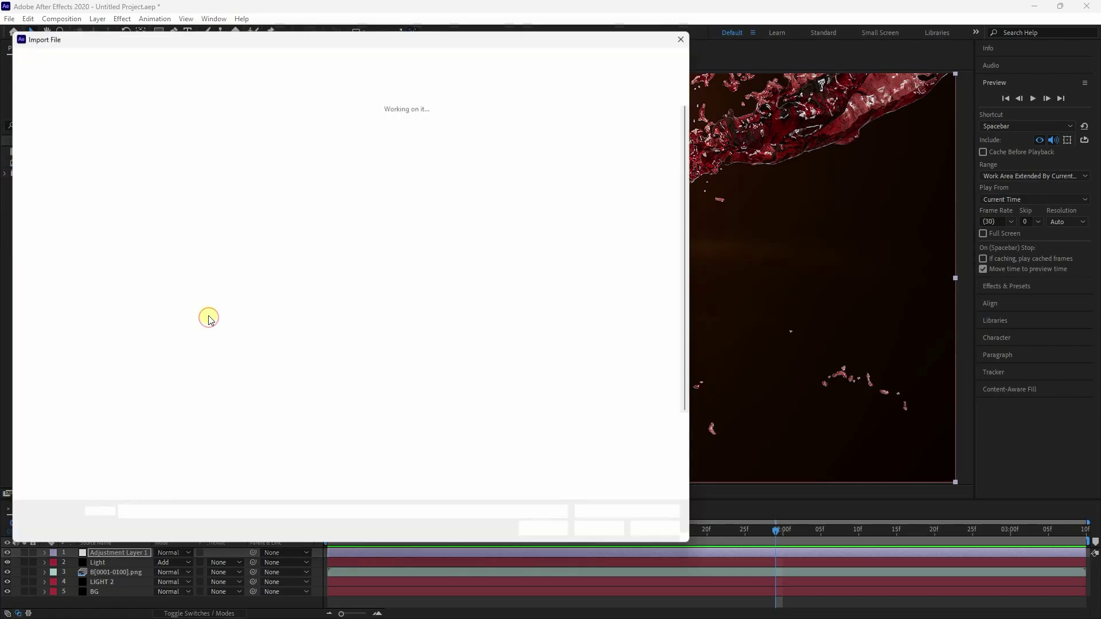
pyautogui.click(71, 58)
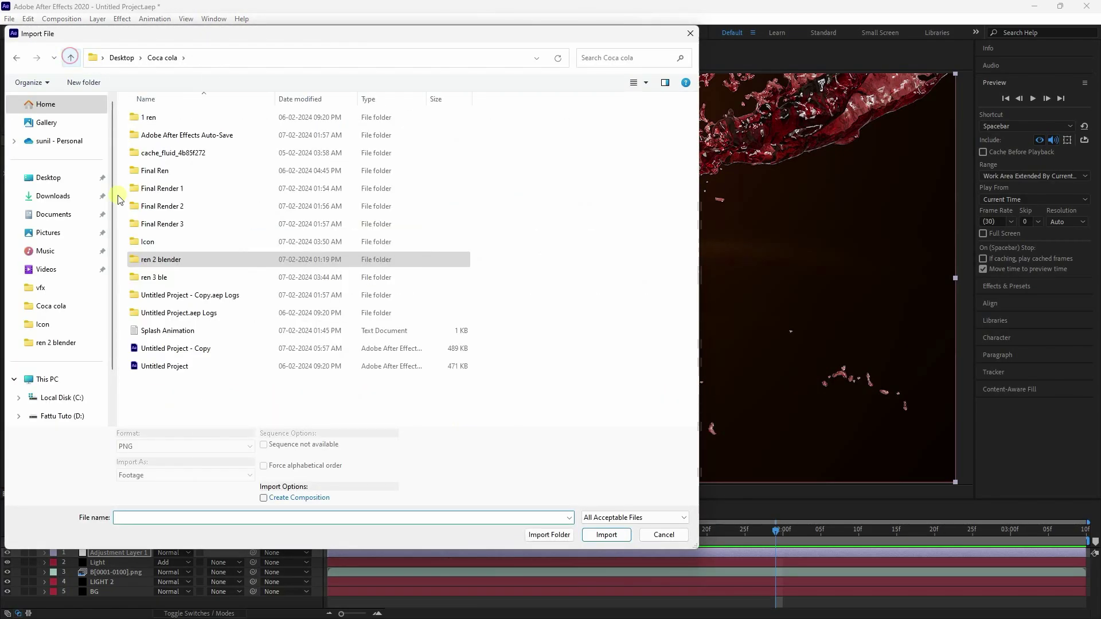
pyautogui.doubleClick(167, 281)
pyautogui.click(158, 156)
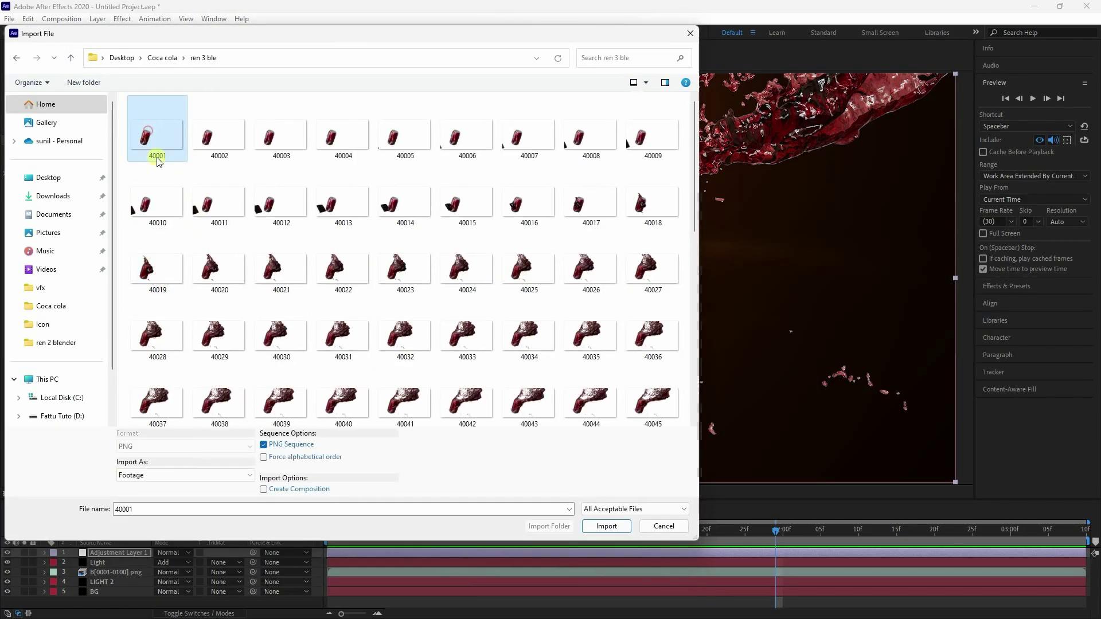
pyautogui.click(602, 524)
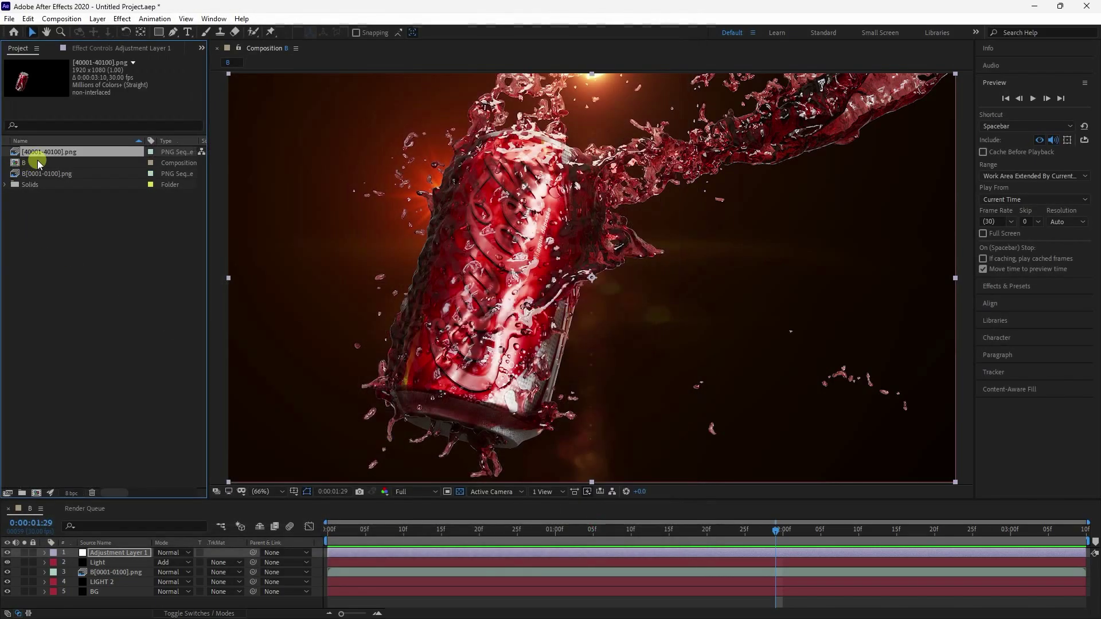
pyautogui.moveTo(95, 568); pyautogui.dragTo(95, 569)
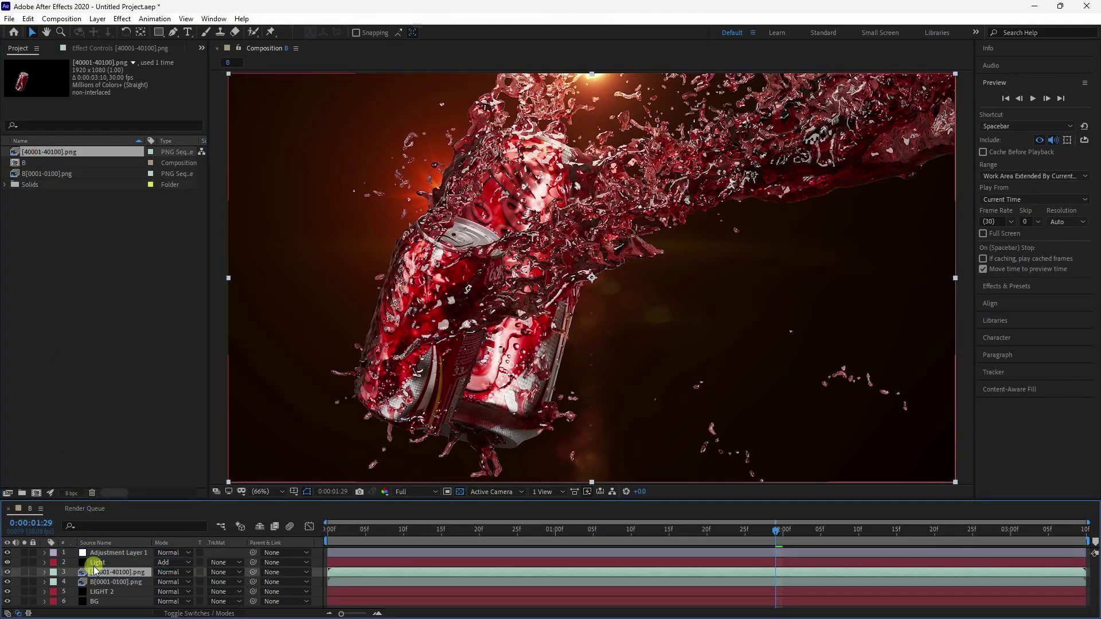
pyautogui.click(8, 582)
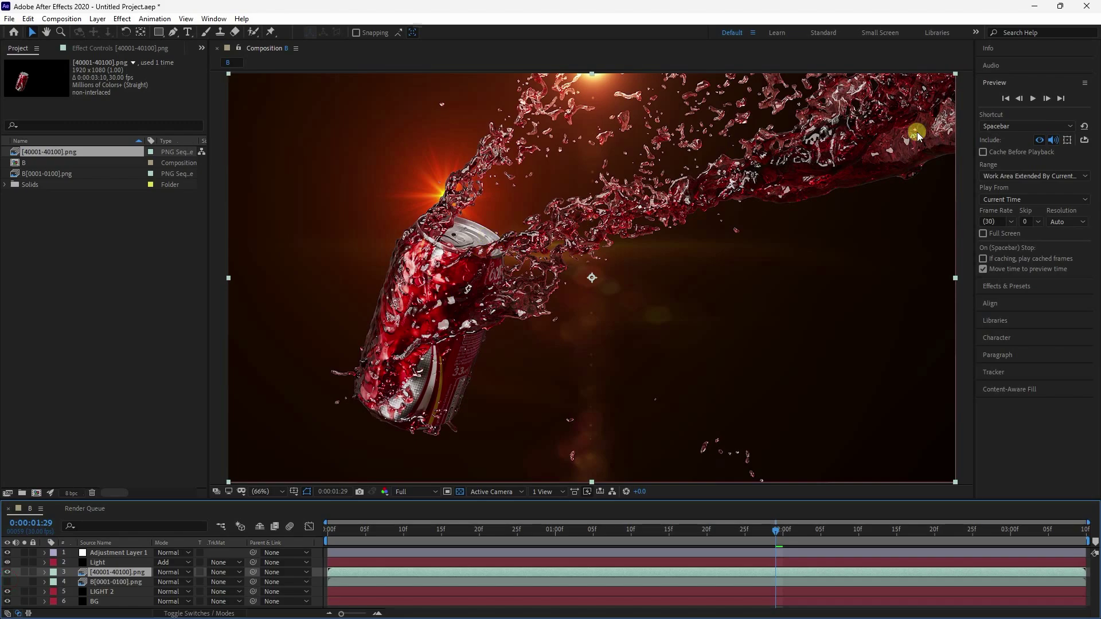
pyautogui.click(1001, 99)
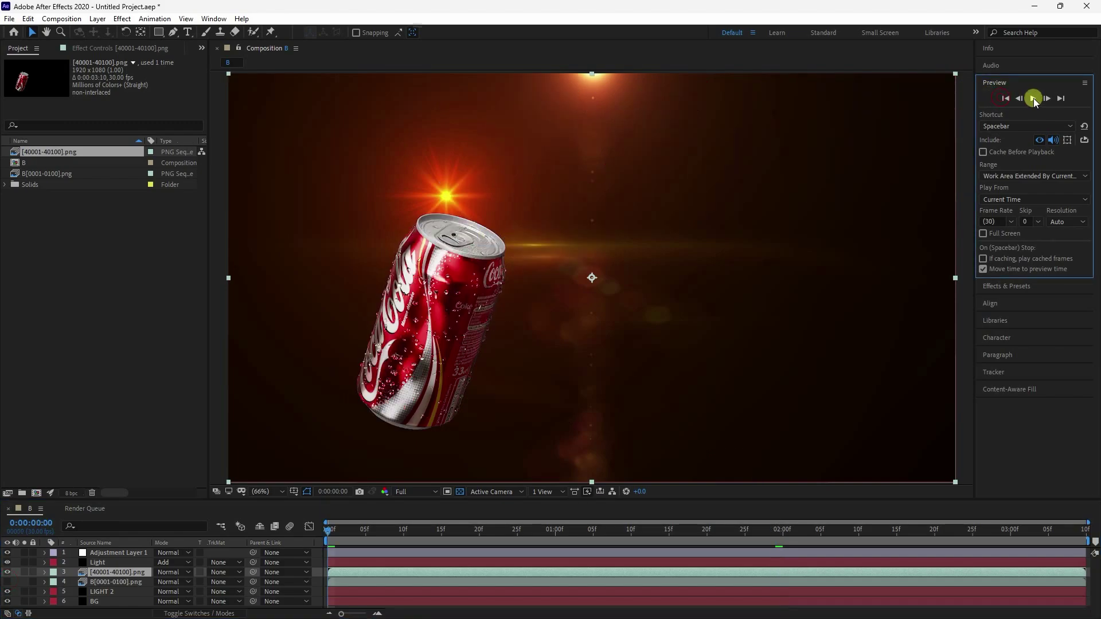